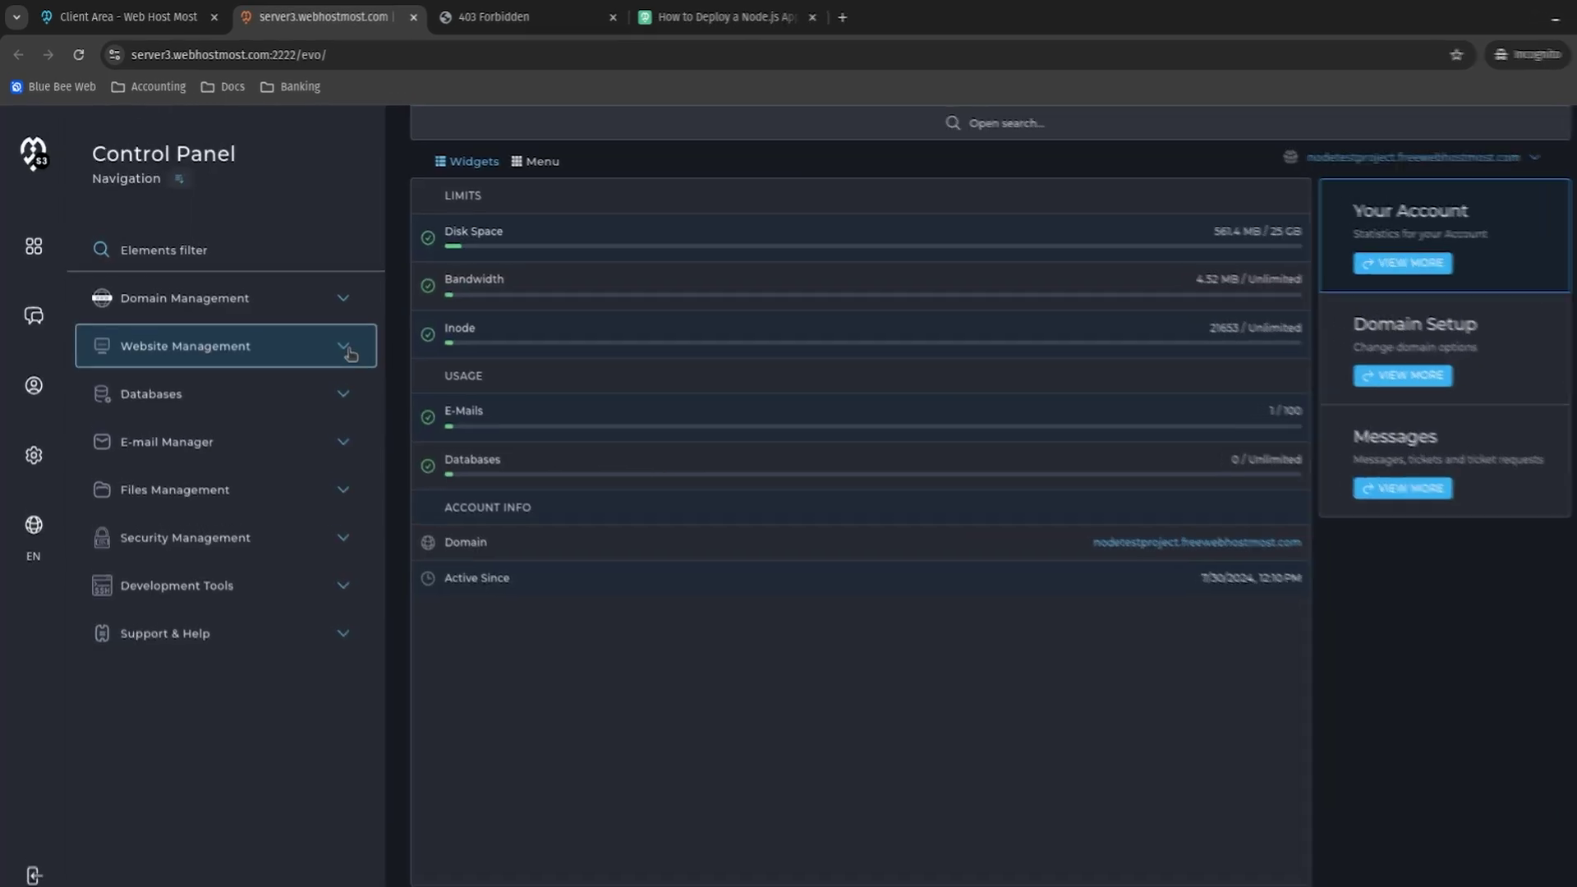
Create a Python 3.8.18 application with public_html as its application root.
left_click(344, 340)
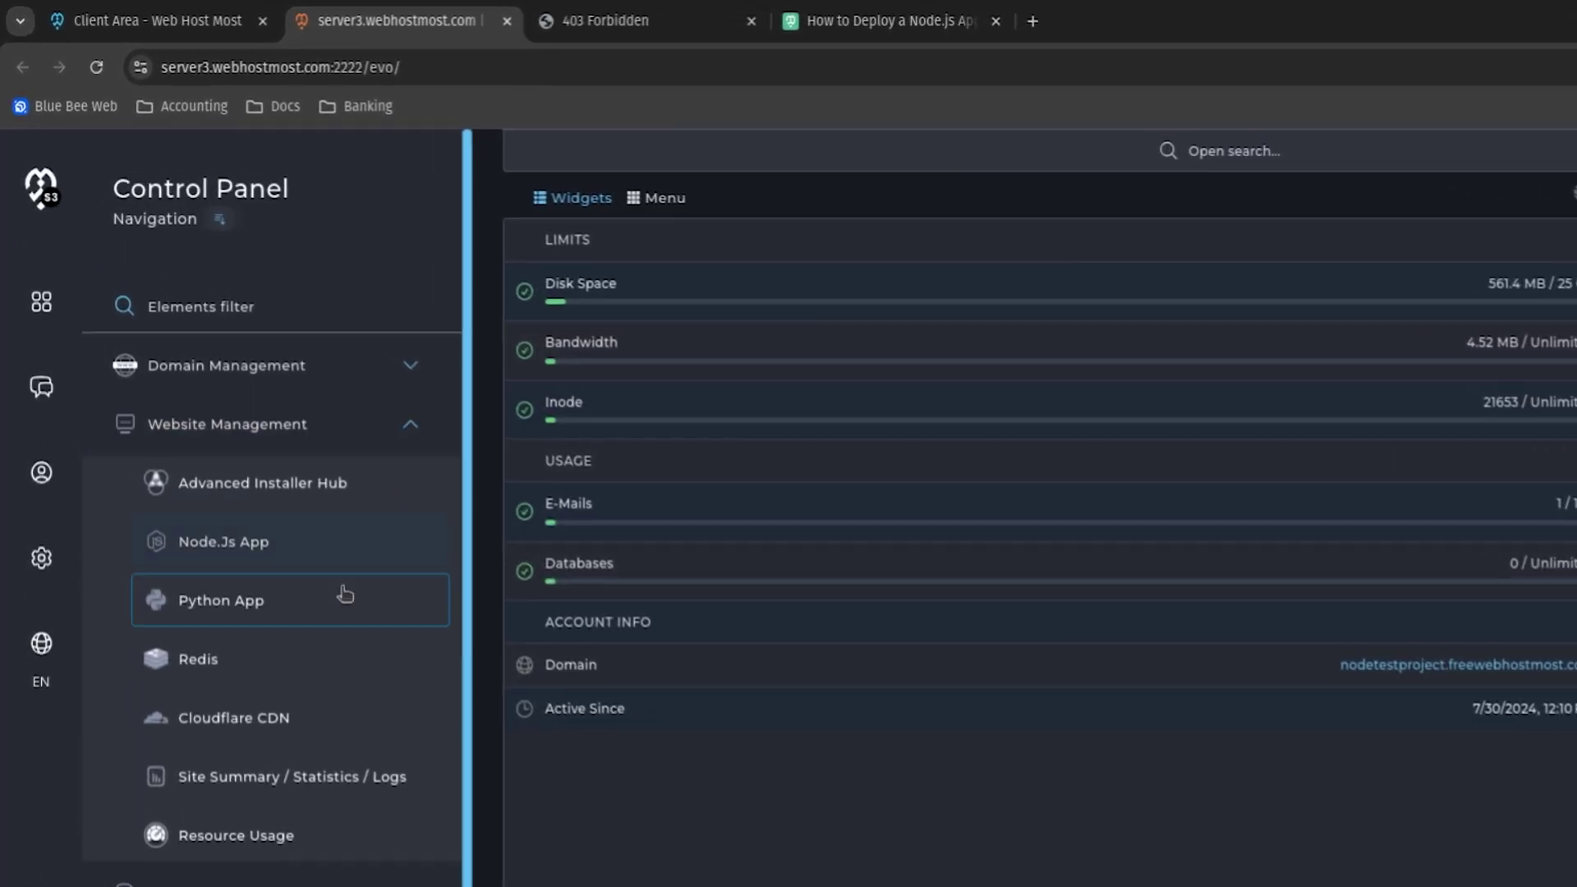
left_click(345, 593)
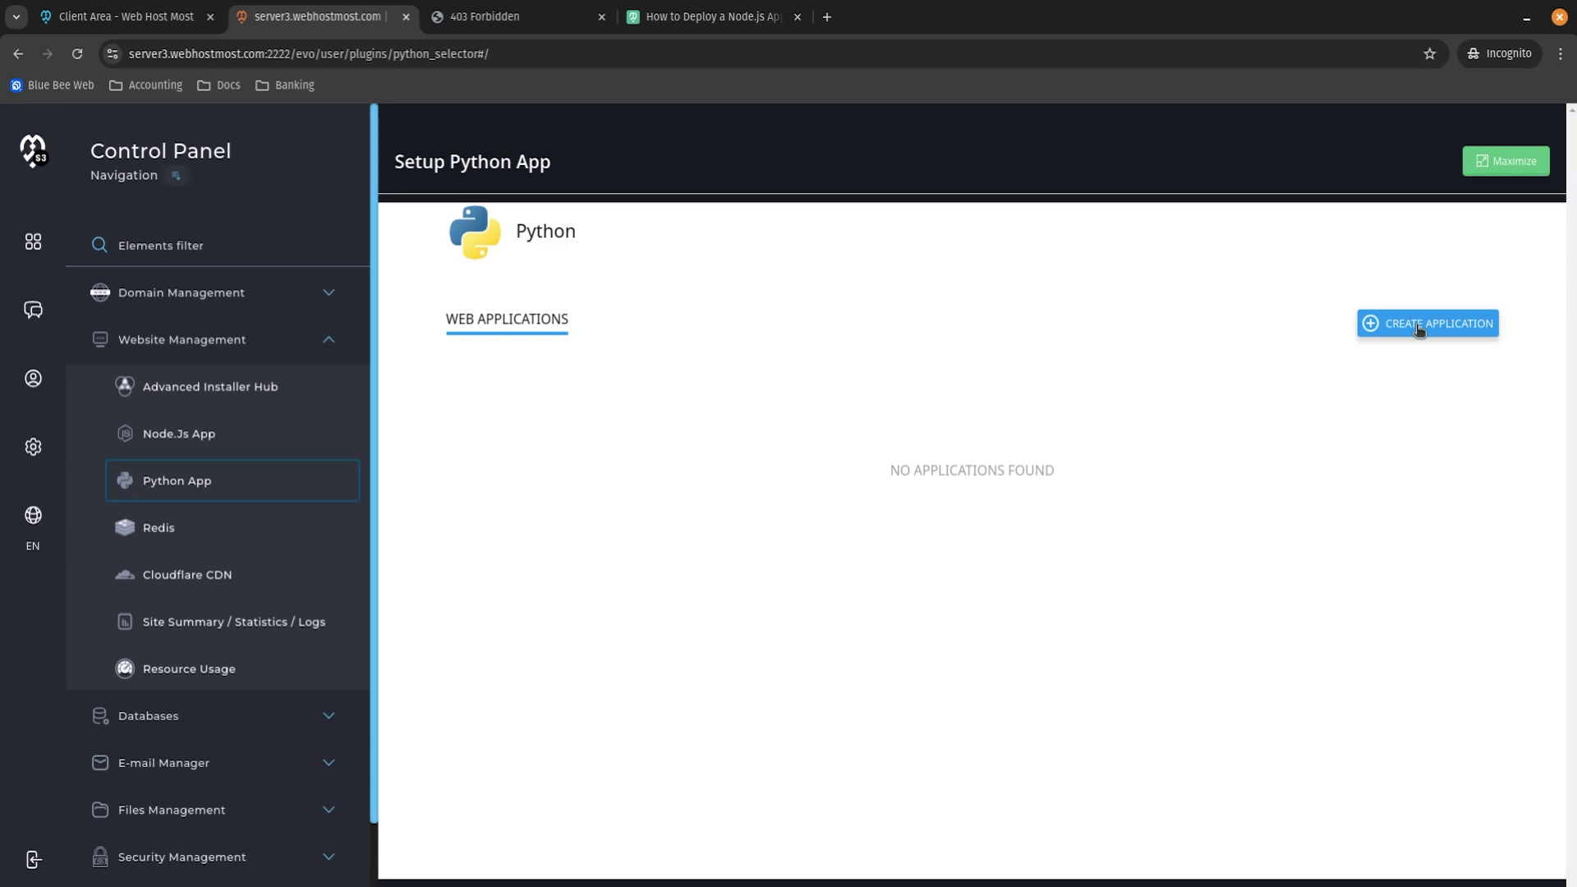
left_click(1419, 325)
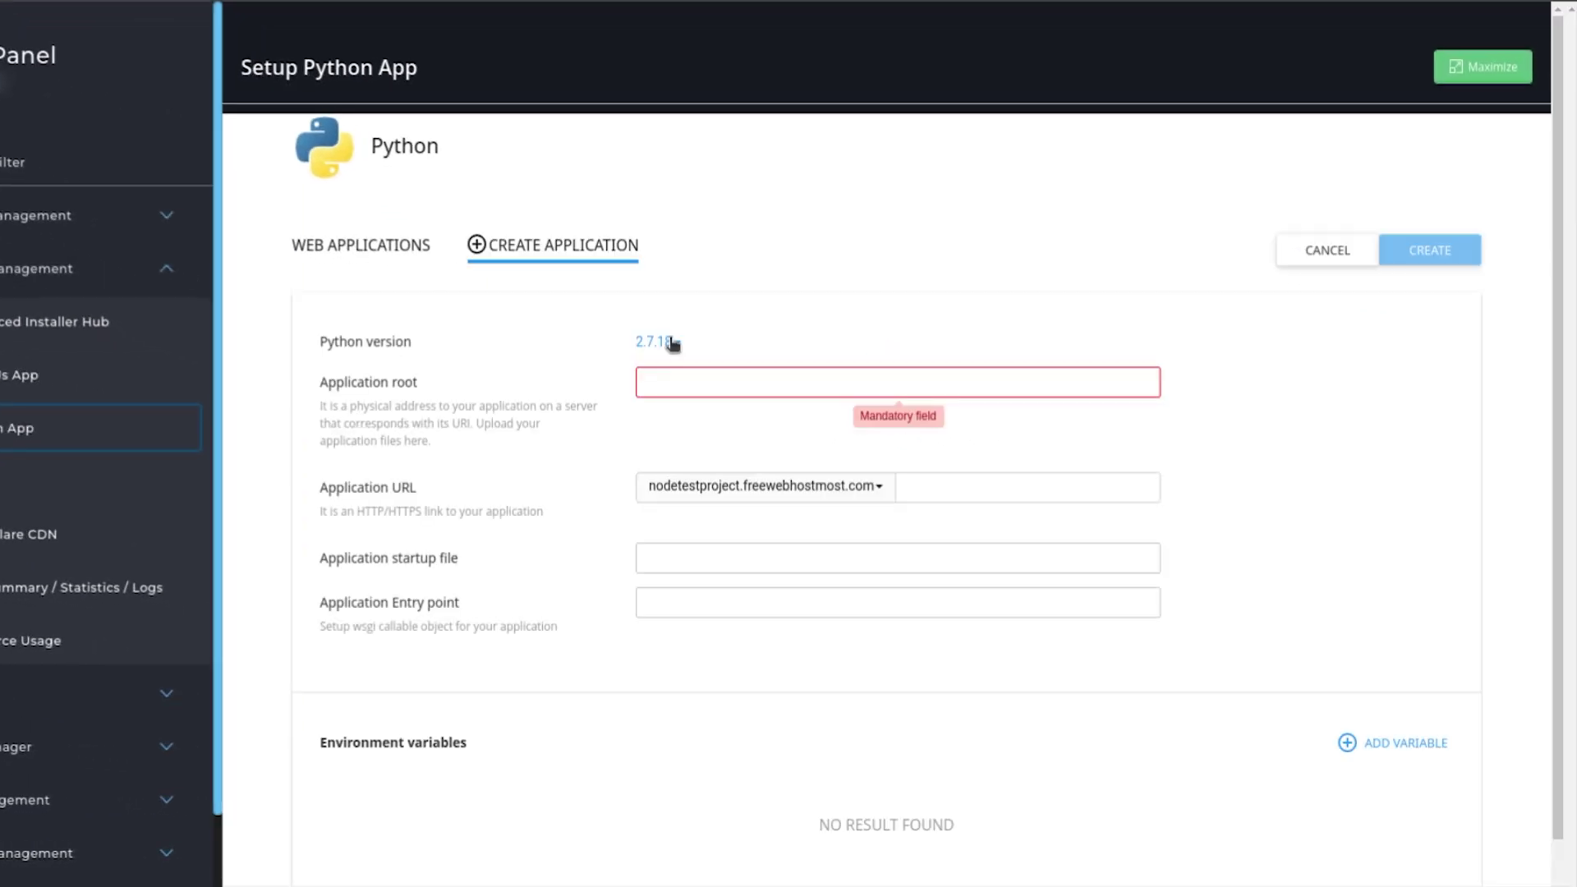
left_click(672, 343)
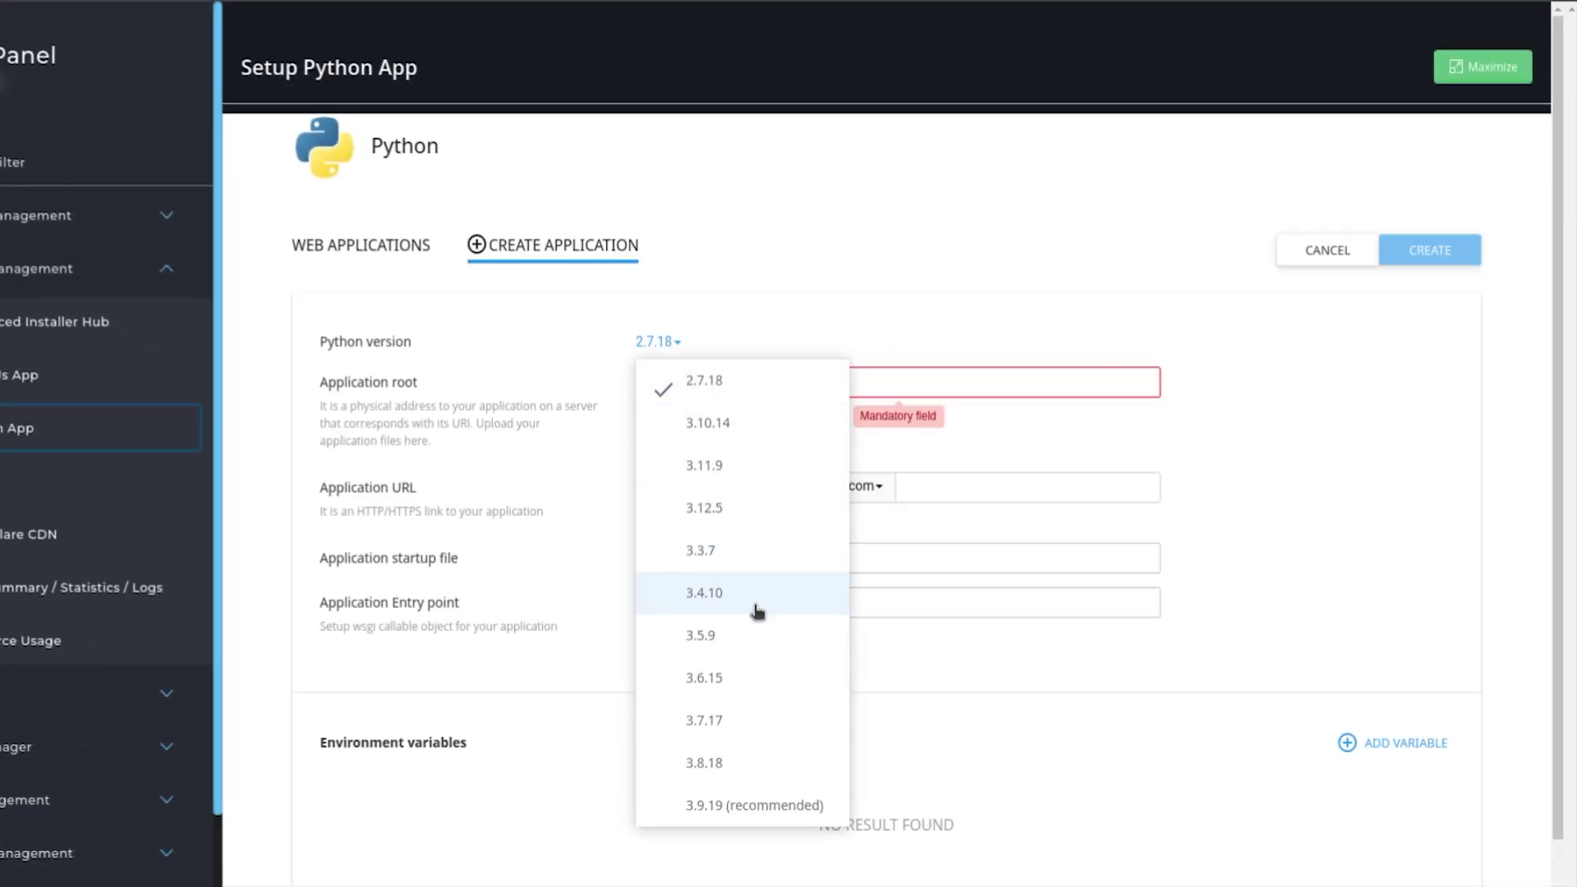
left_click(762, 764)
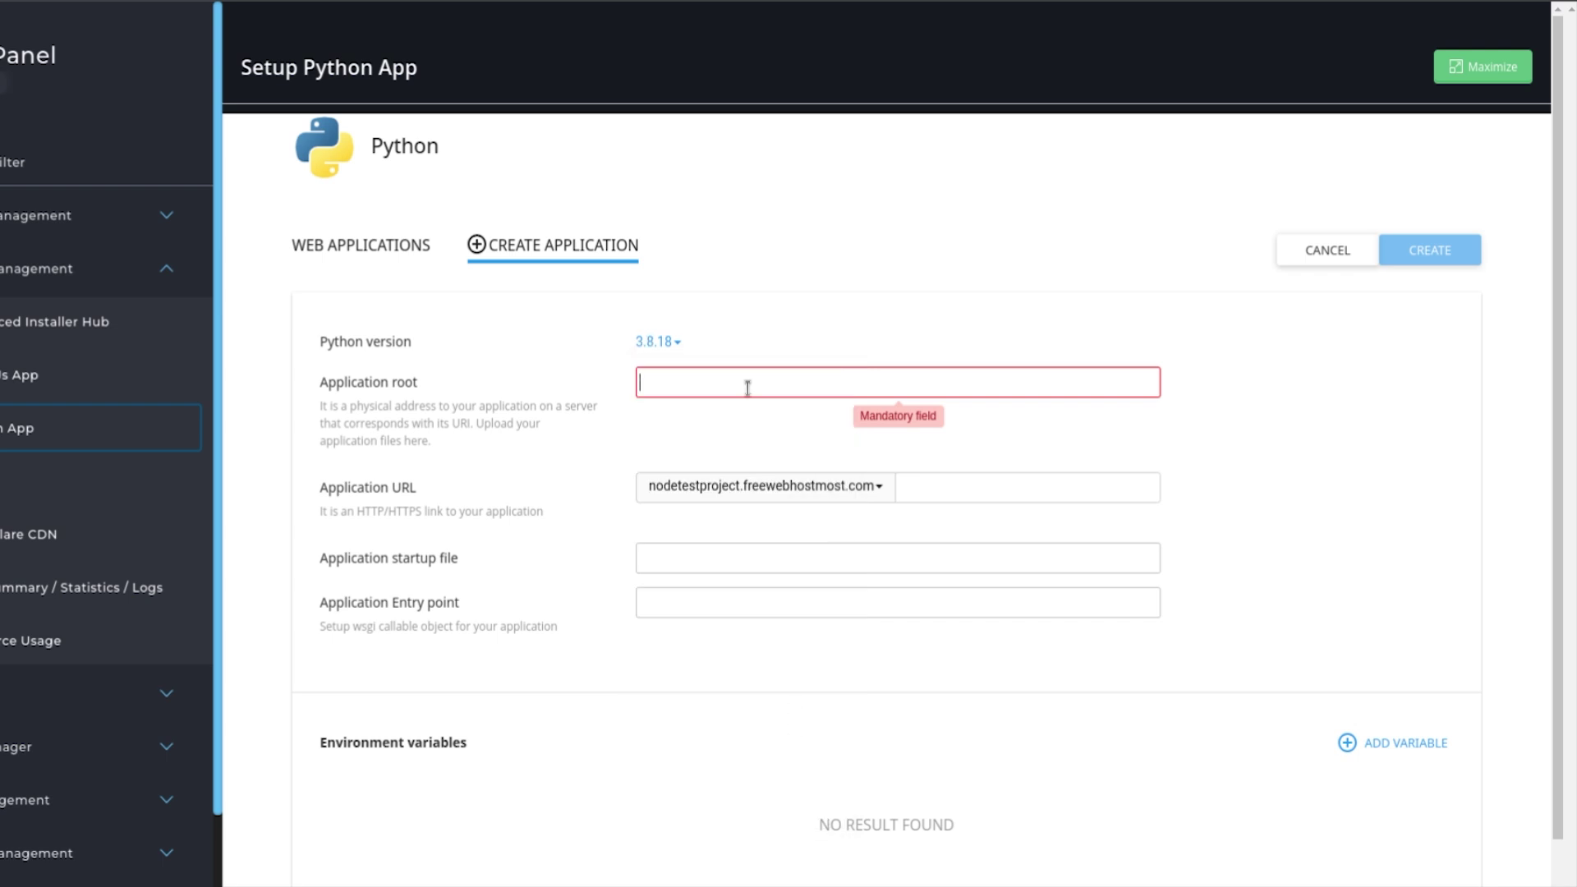
type("public_html")
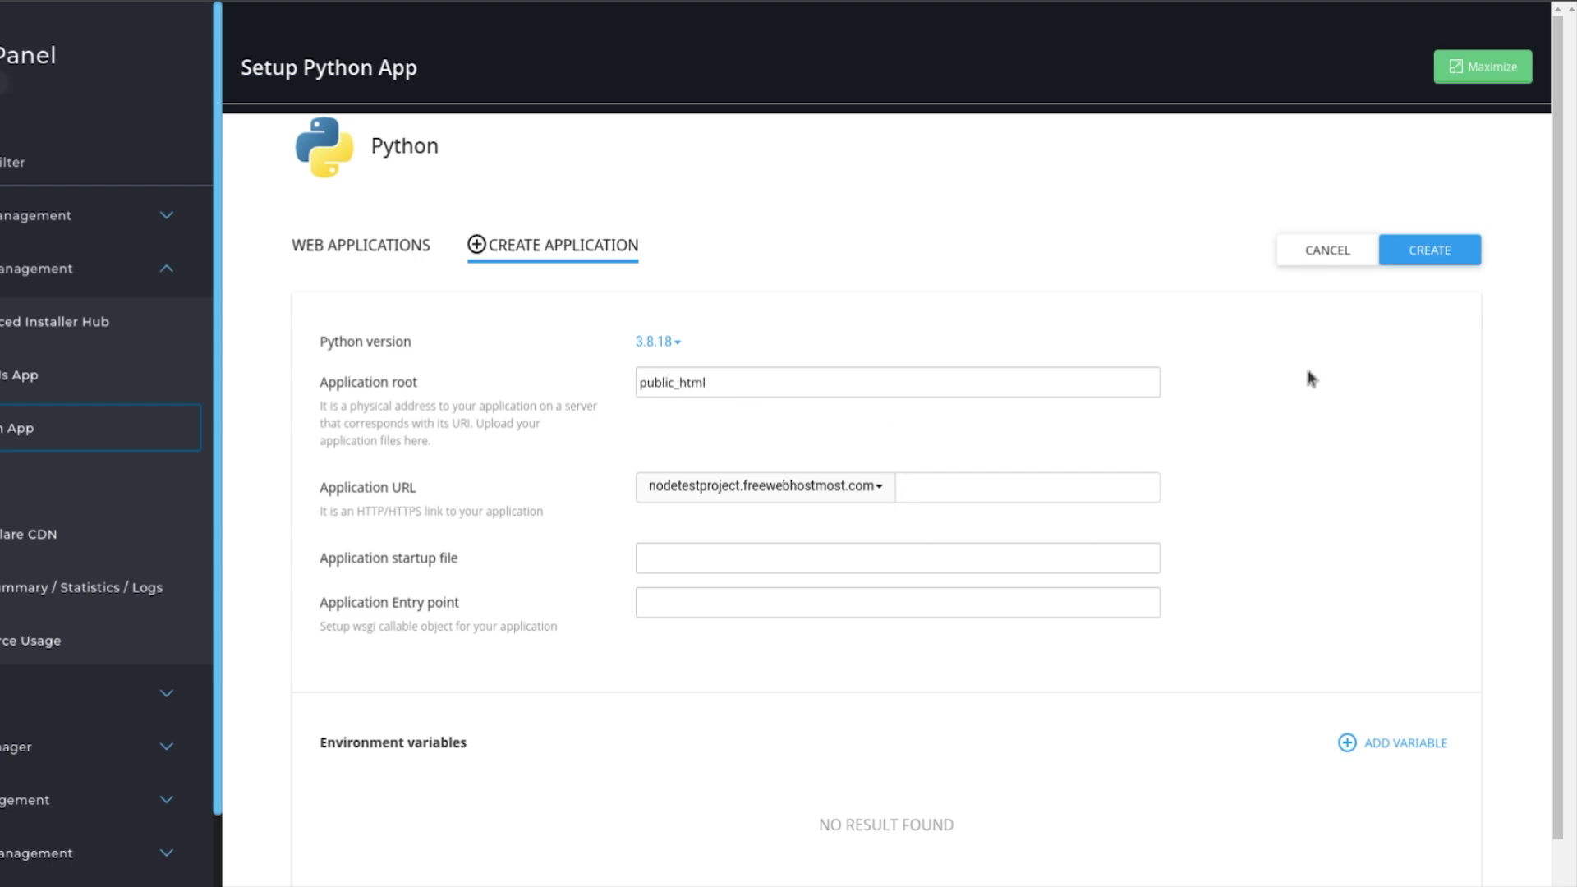
left_click(1430, 251)
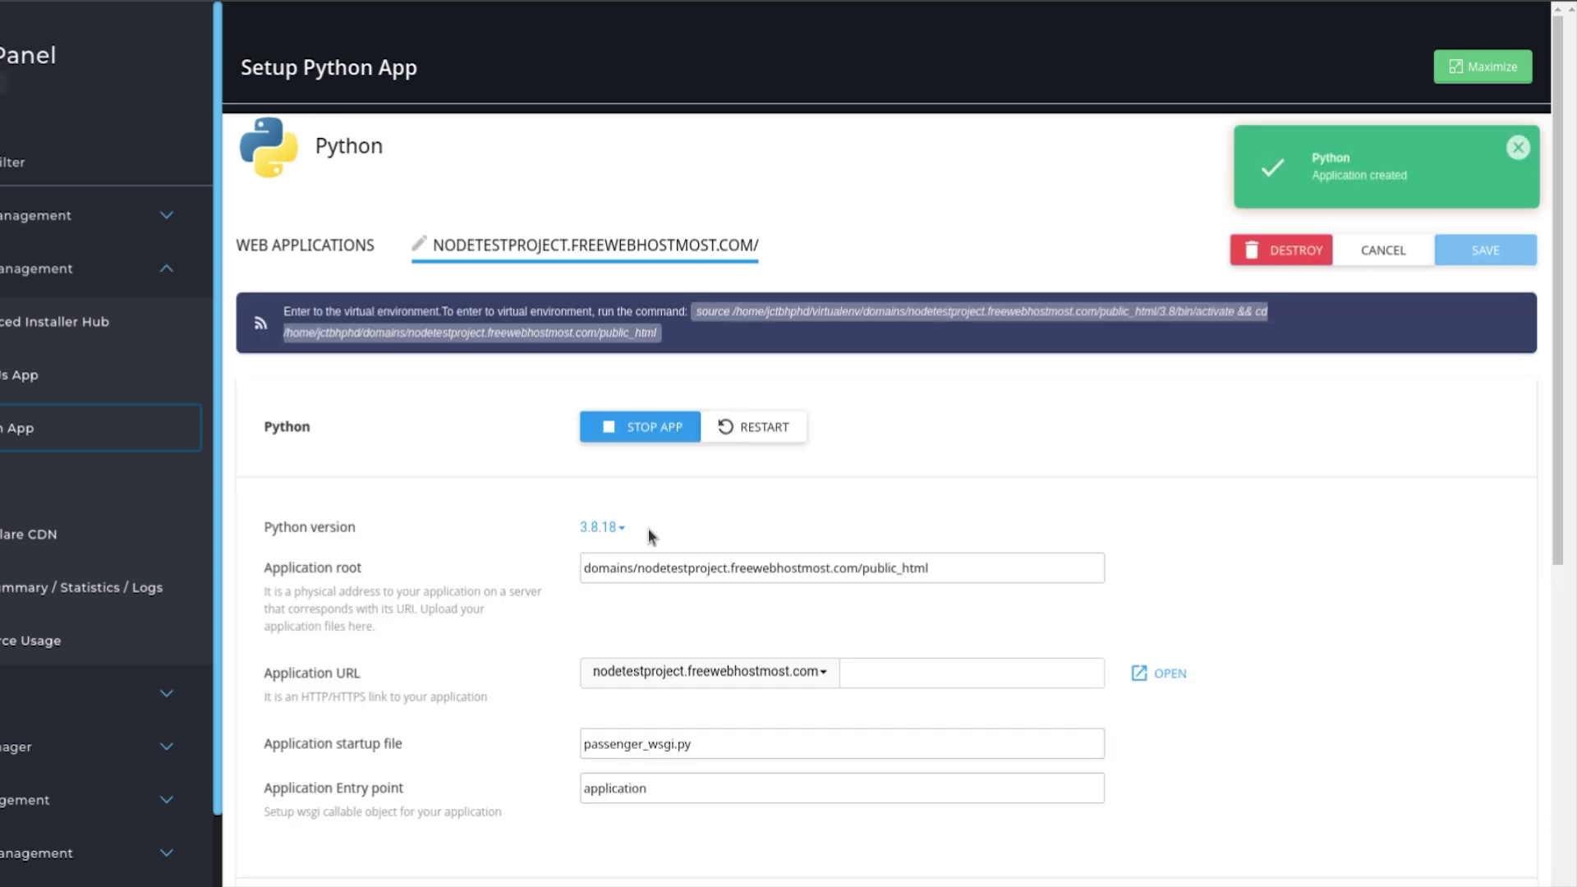
left_click(638, 671)
left_click(672, 713)
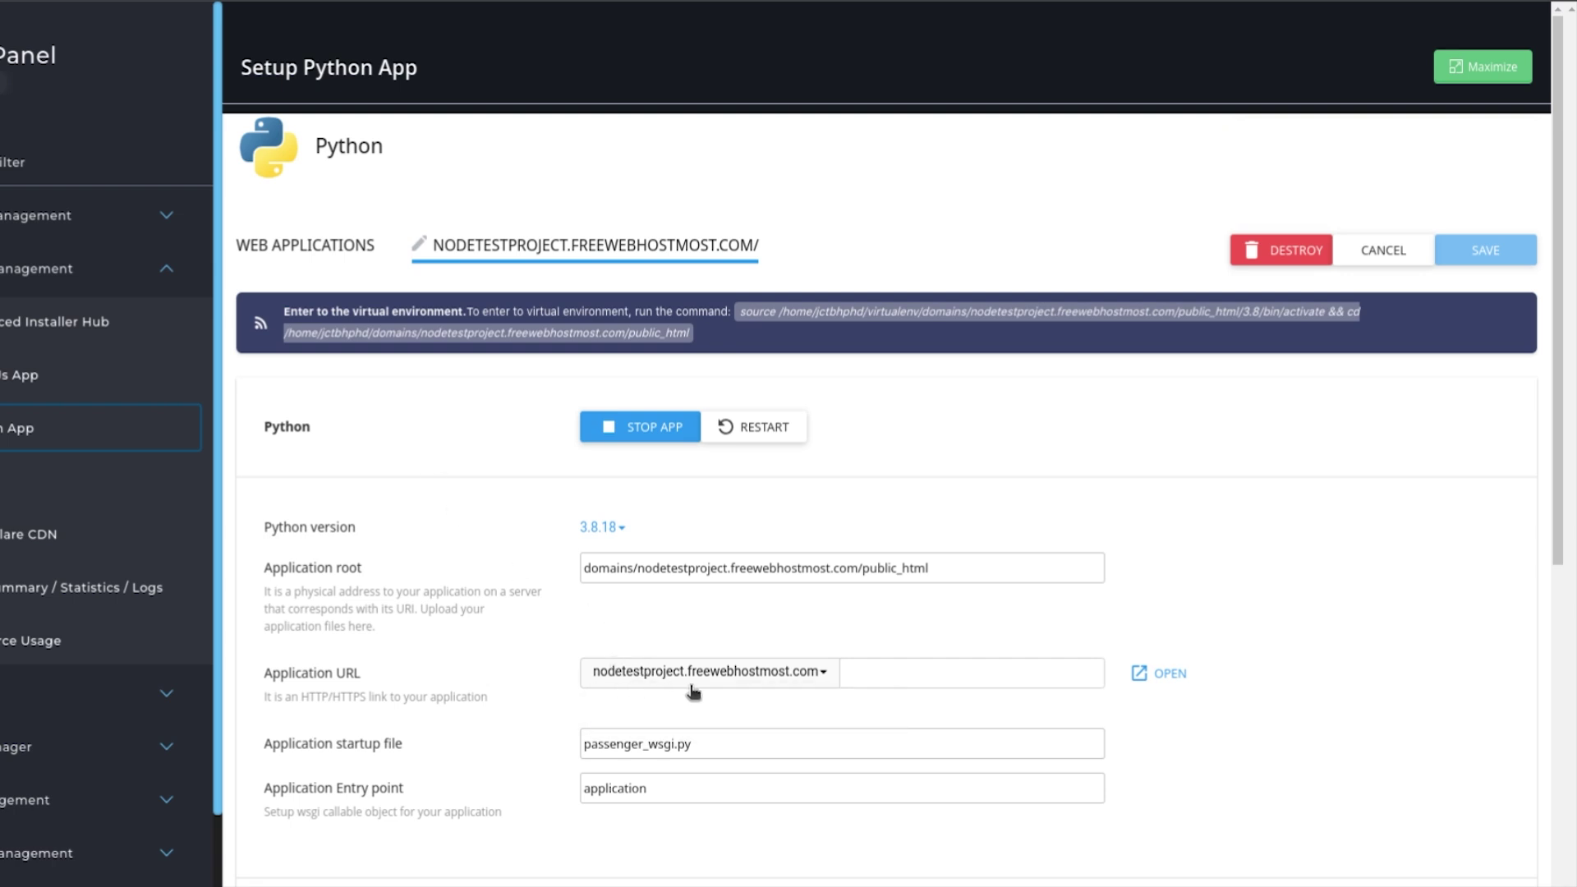
scroll(698, 640, "down", 2)
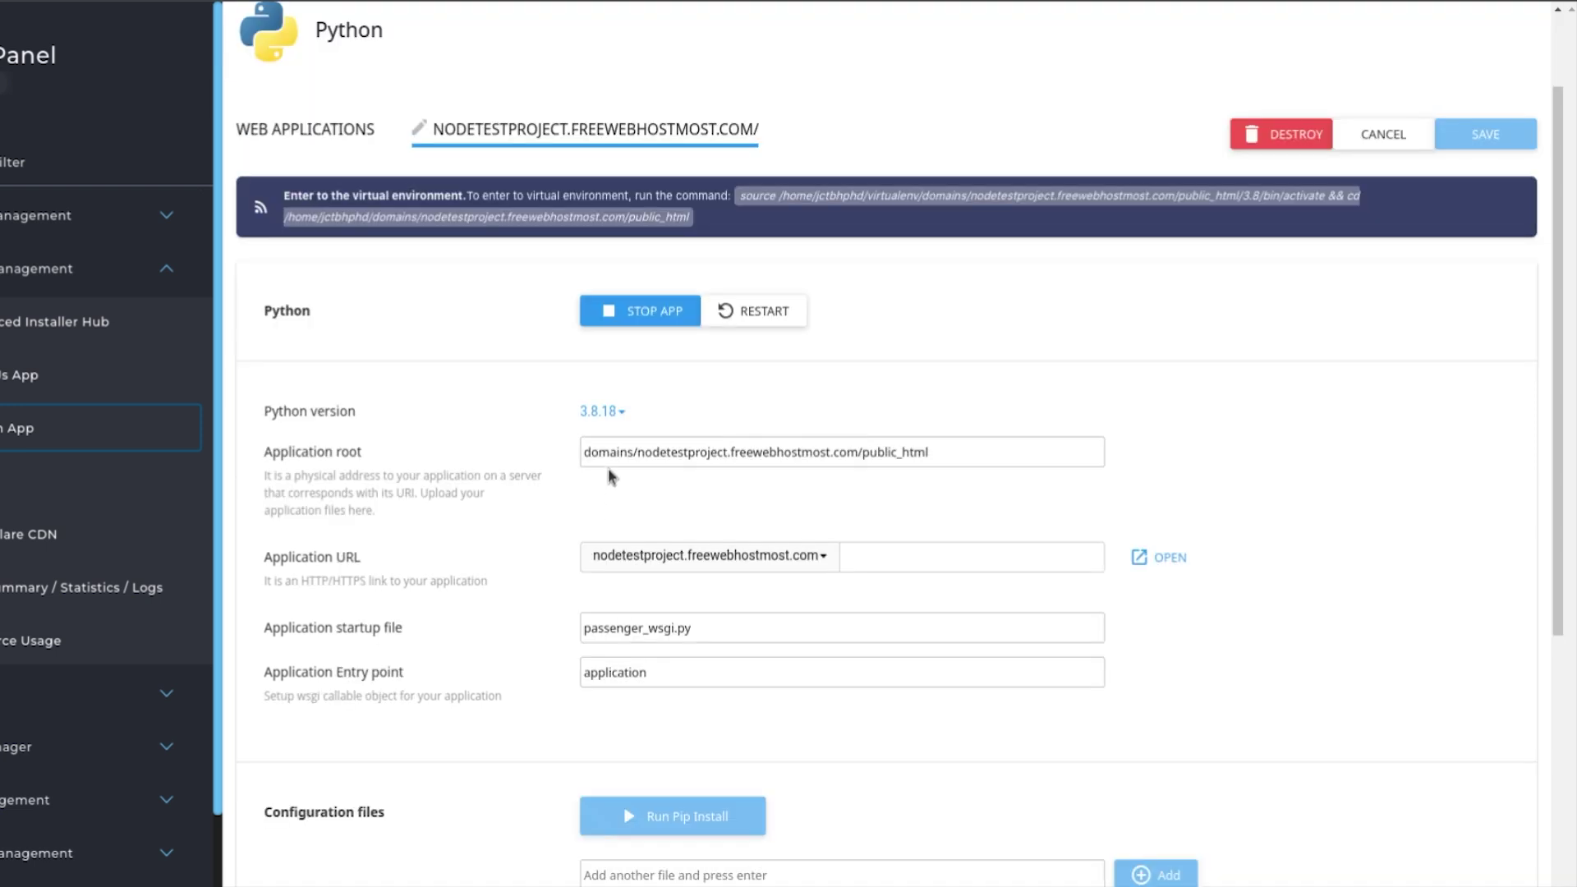
triple_click(594, 454)
left_click(1134, 452)
scroll(1135, 464, "down", 3)
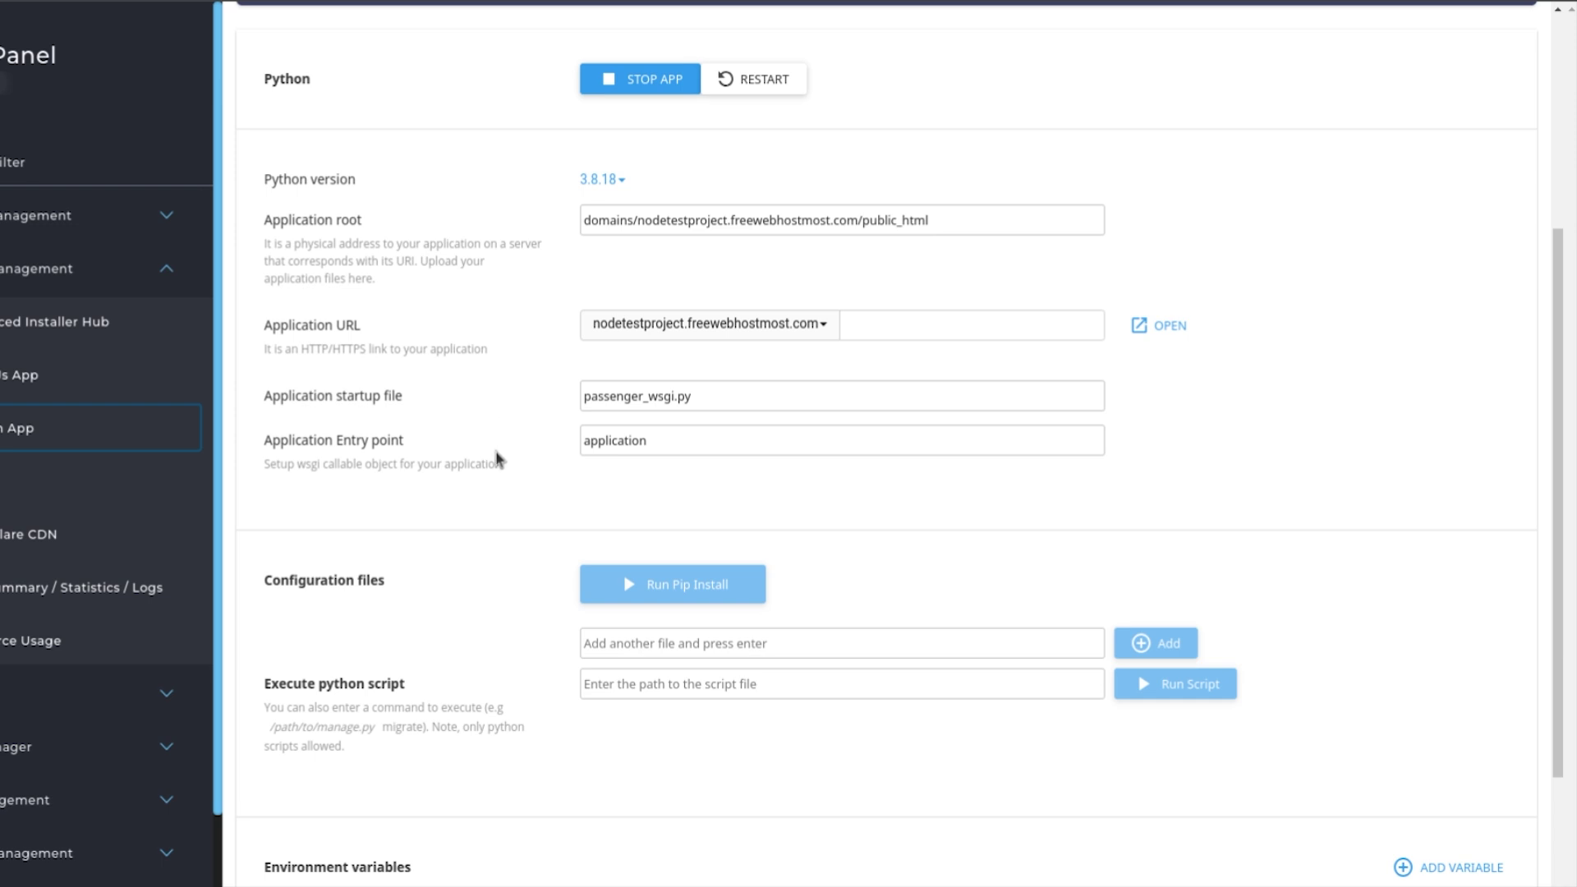
scroll(497, 458, "up", 3)
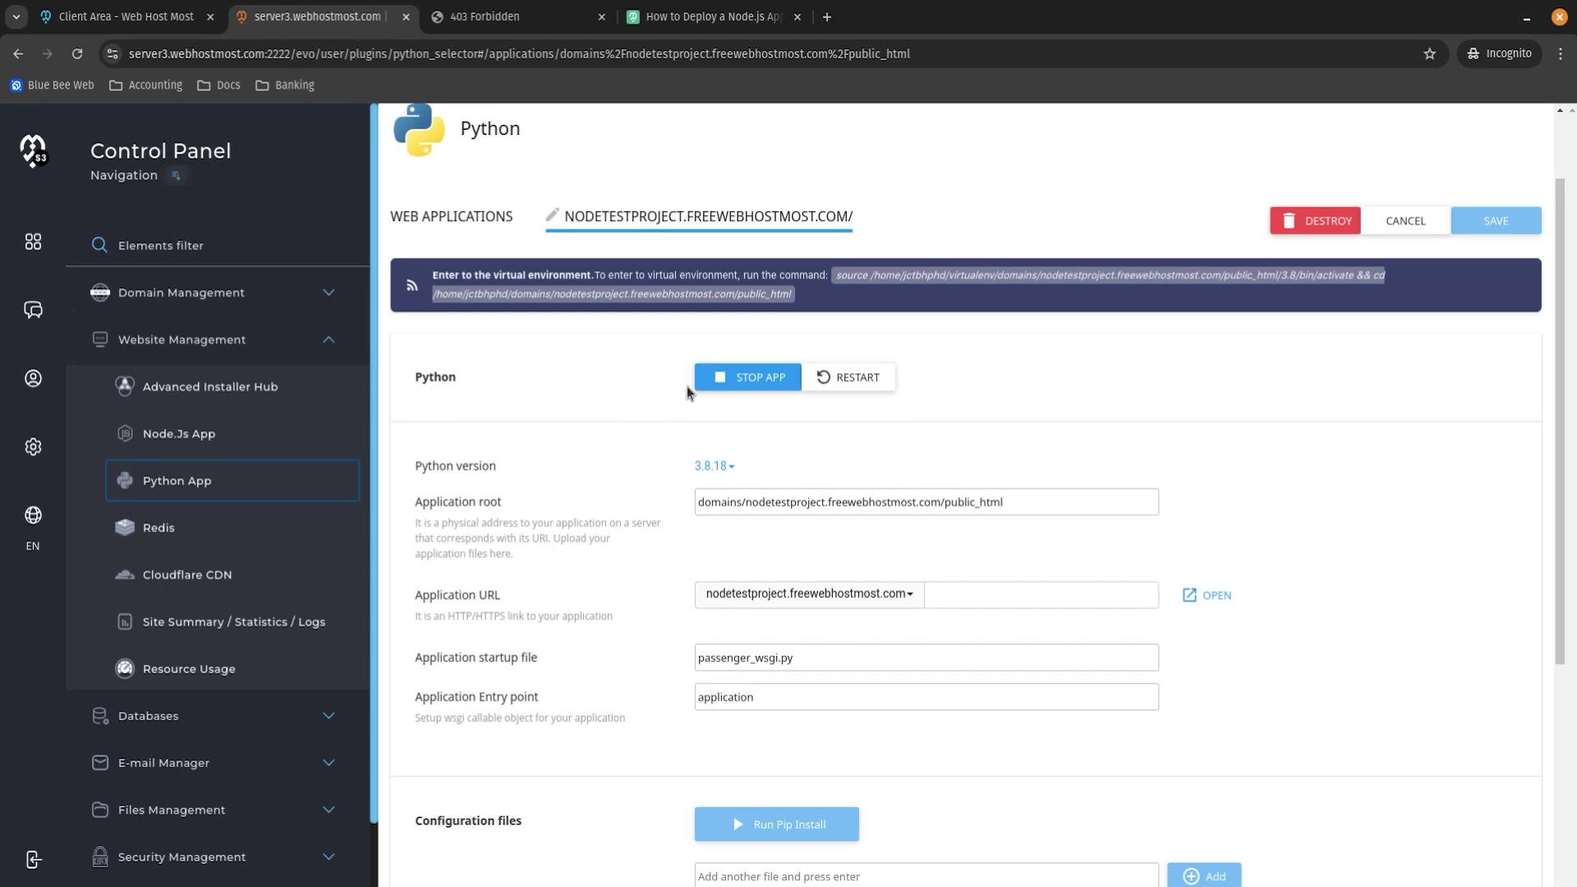
mouse_move(531, 20)
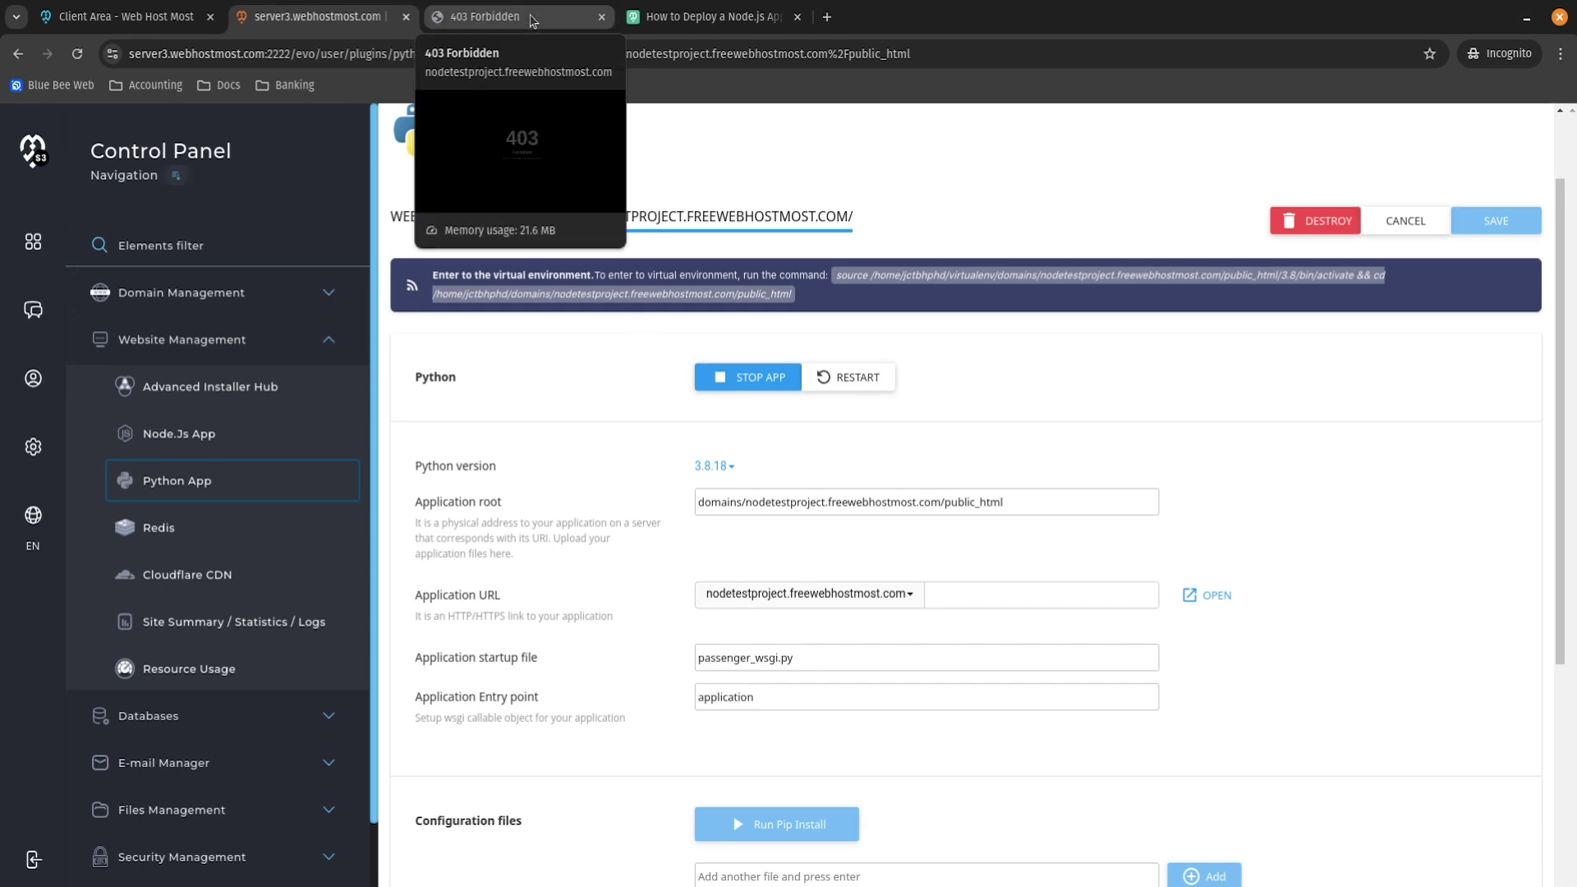
Check that the live site shows 'It works!' with Python 3.8.18.
left_click(531, 20)
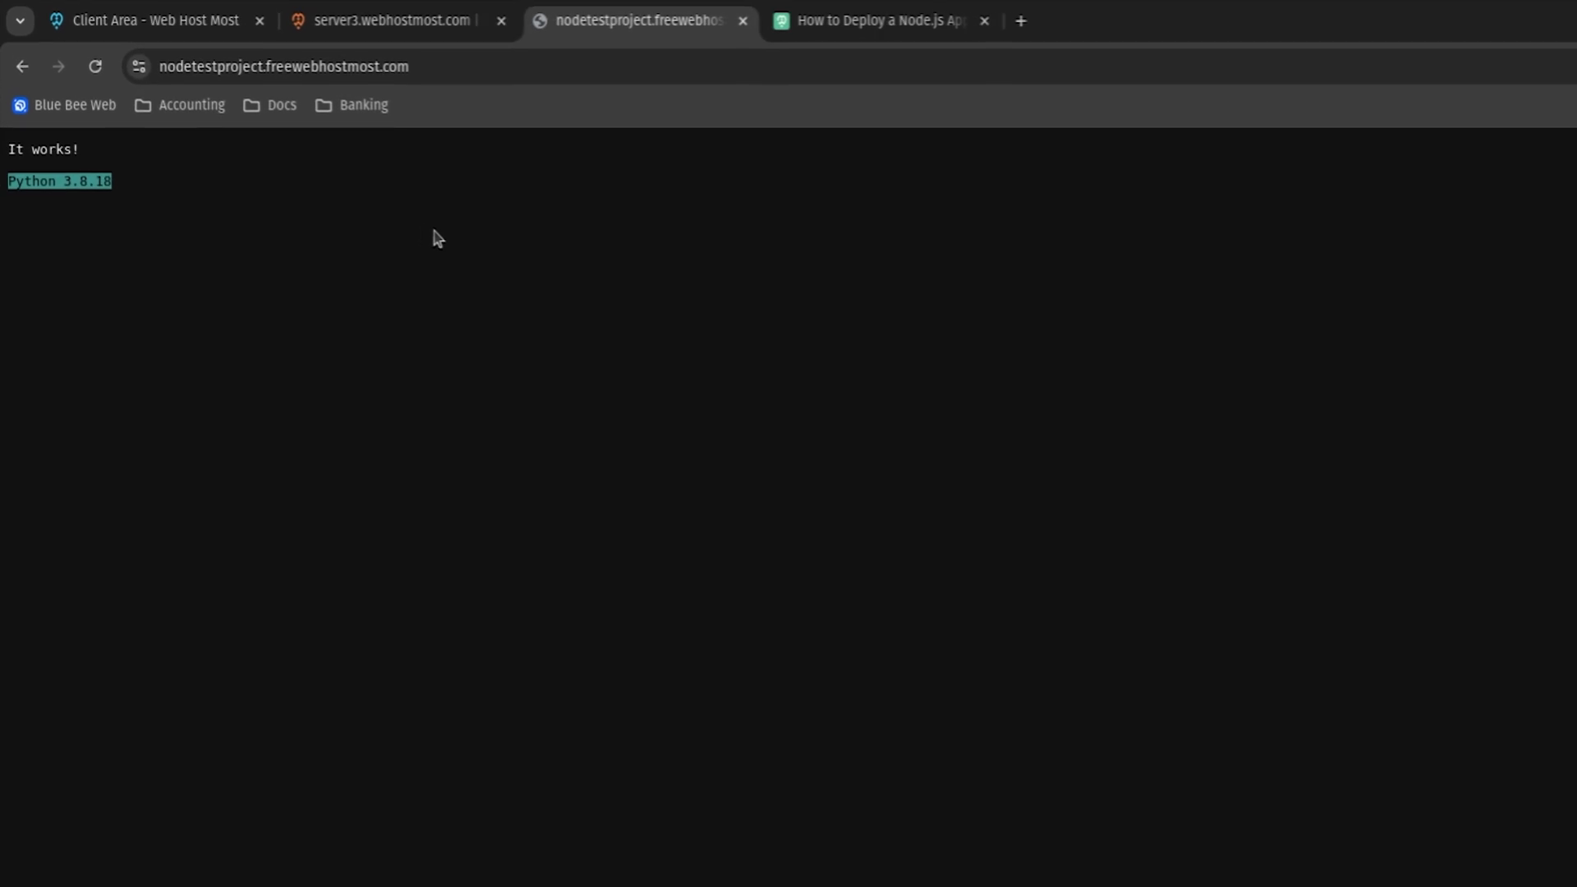
left_click_drag(2, 157, 186, 200)
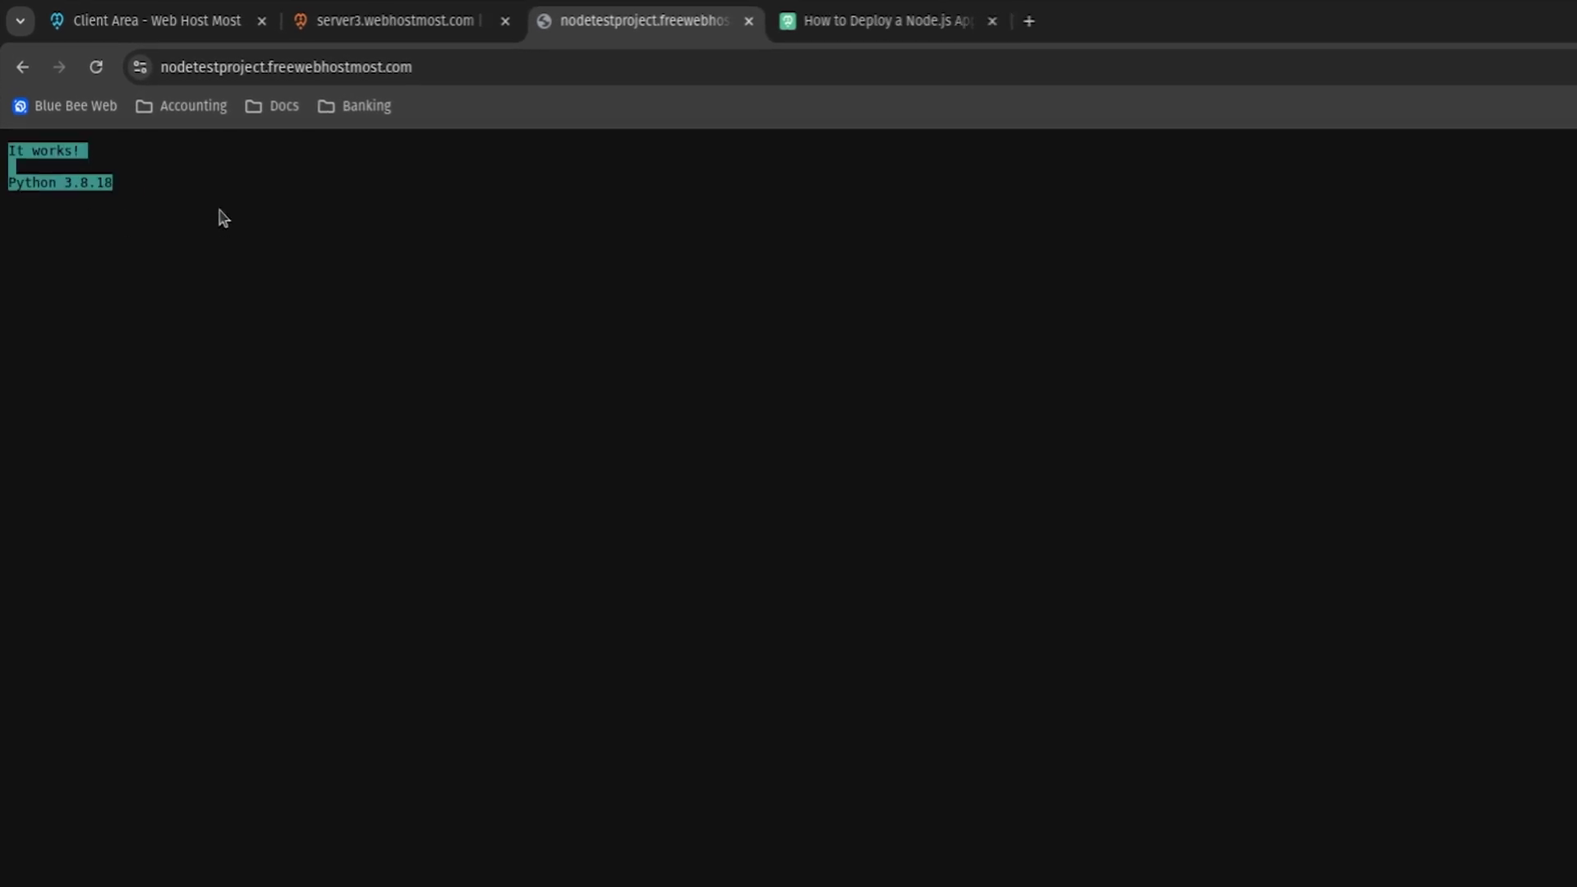
left_click(251, 222)
Stop the Python app and go to the File Manager's domains folder.
left_click(332, 20)
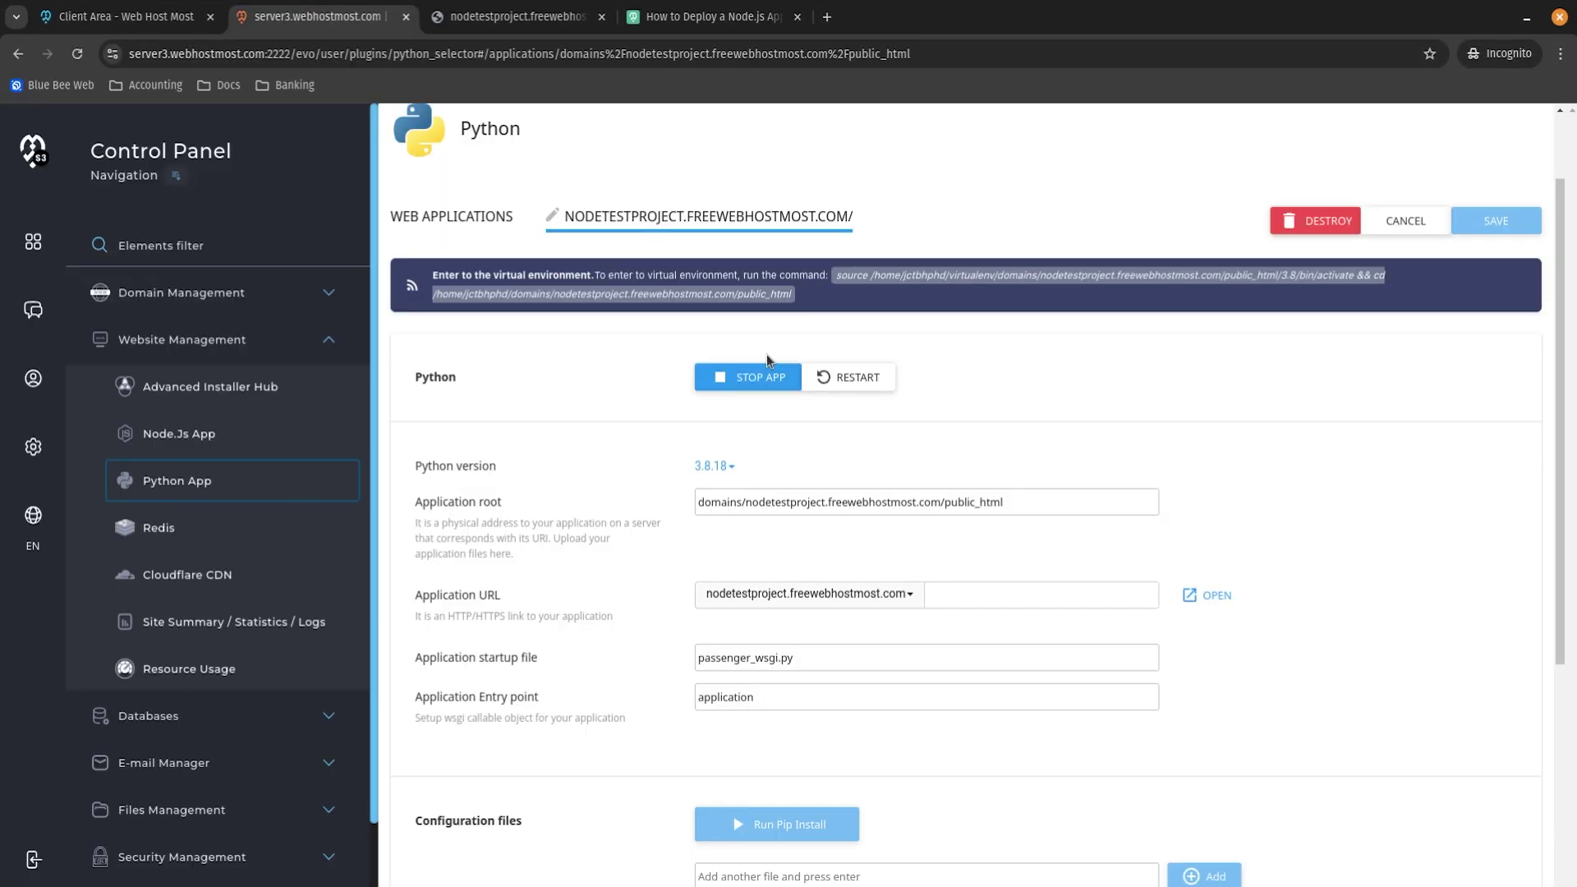
left_click(778, 378)
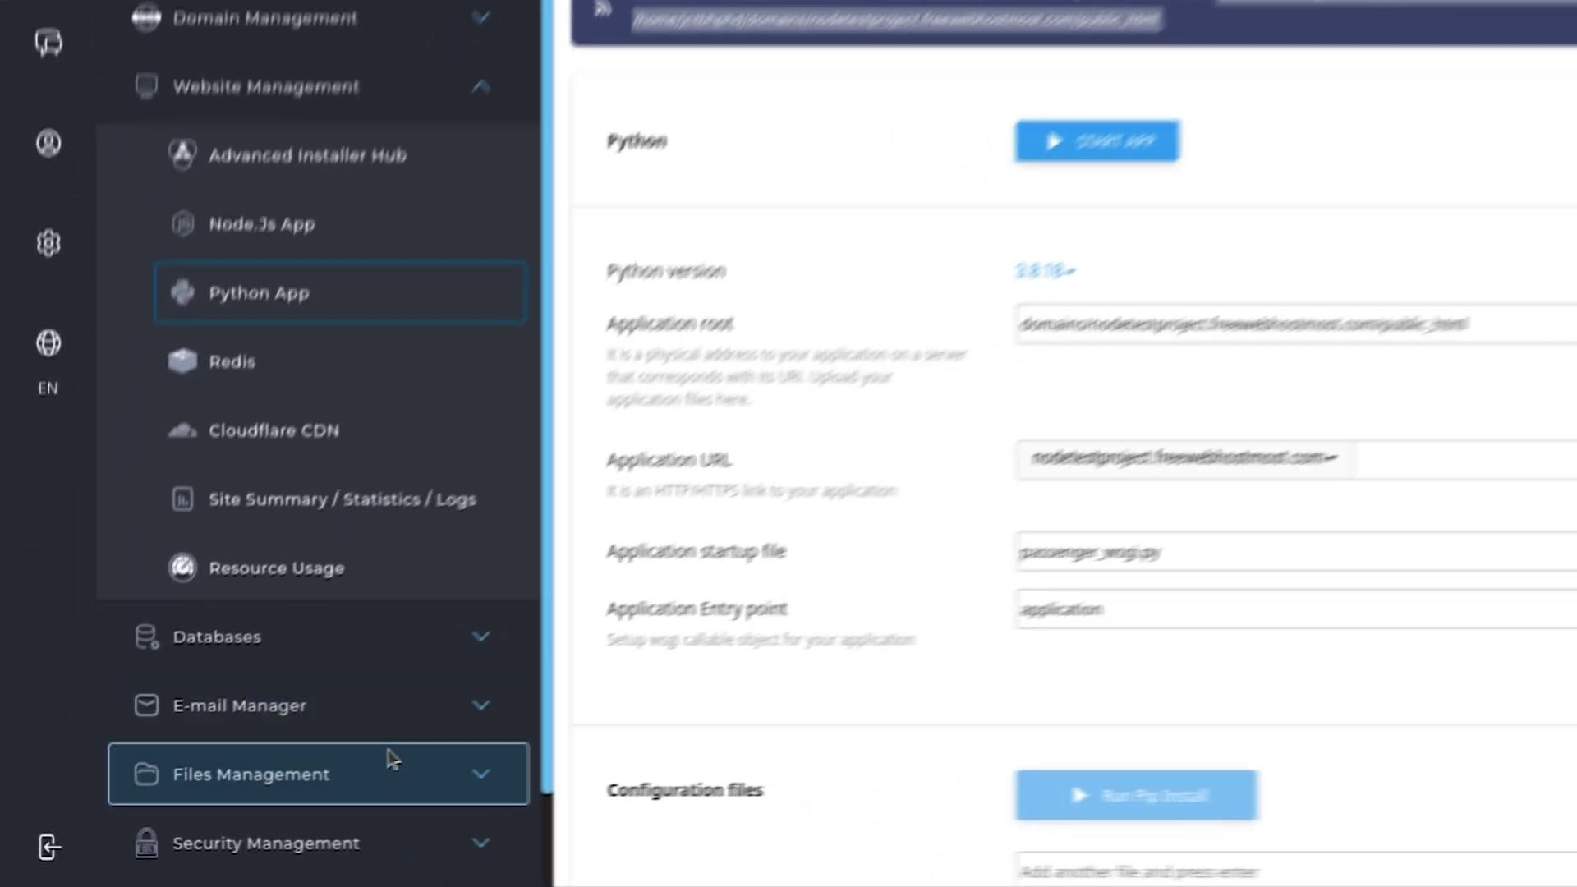
left_click(265, 811)
left_click(299, 836)
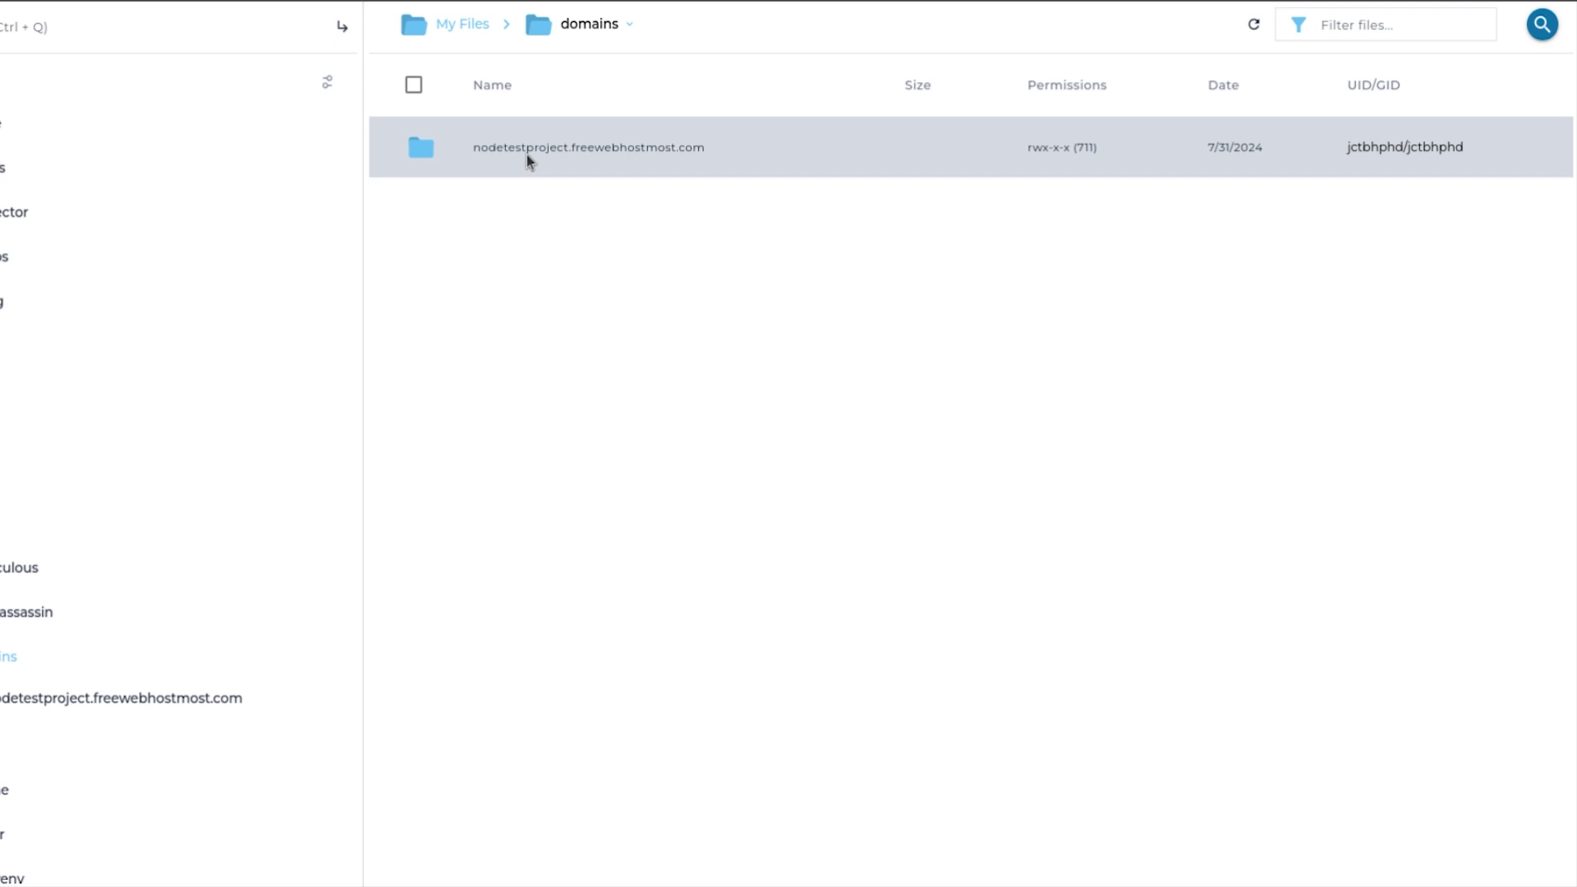
In nodetestproject.freewebhostmost.com > public_html, choose Extract on Django-Projects-for-beginners-main.zip.
double_click(530, 160)
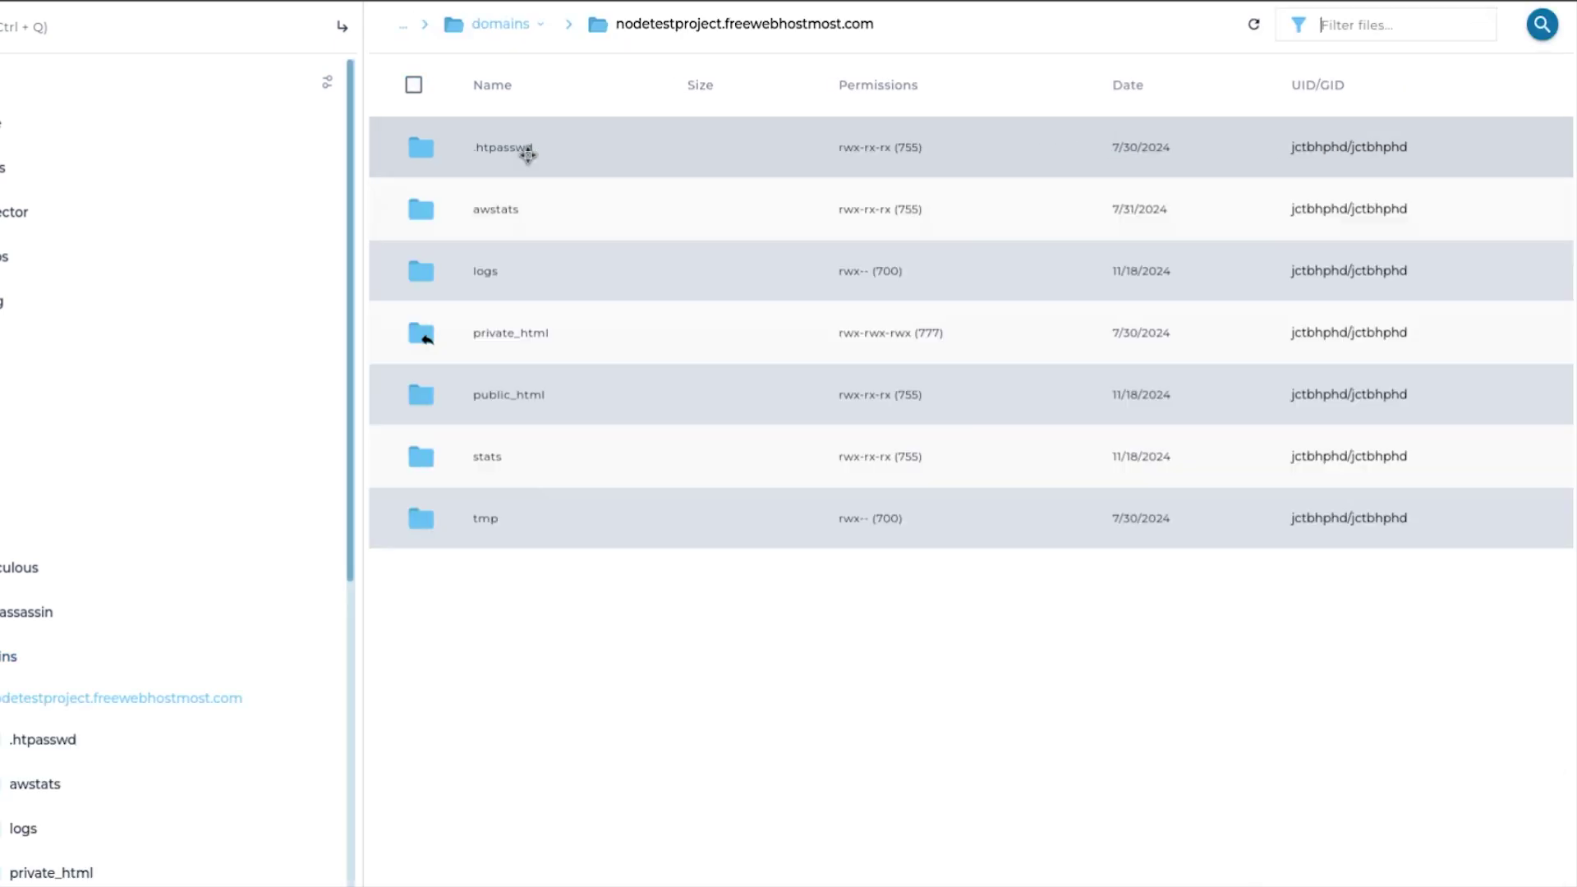
double_click(571, 408)
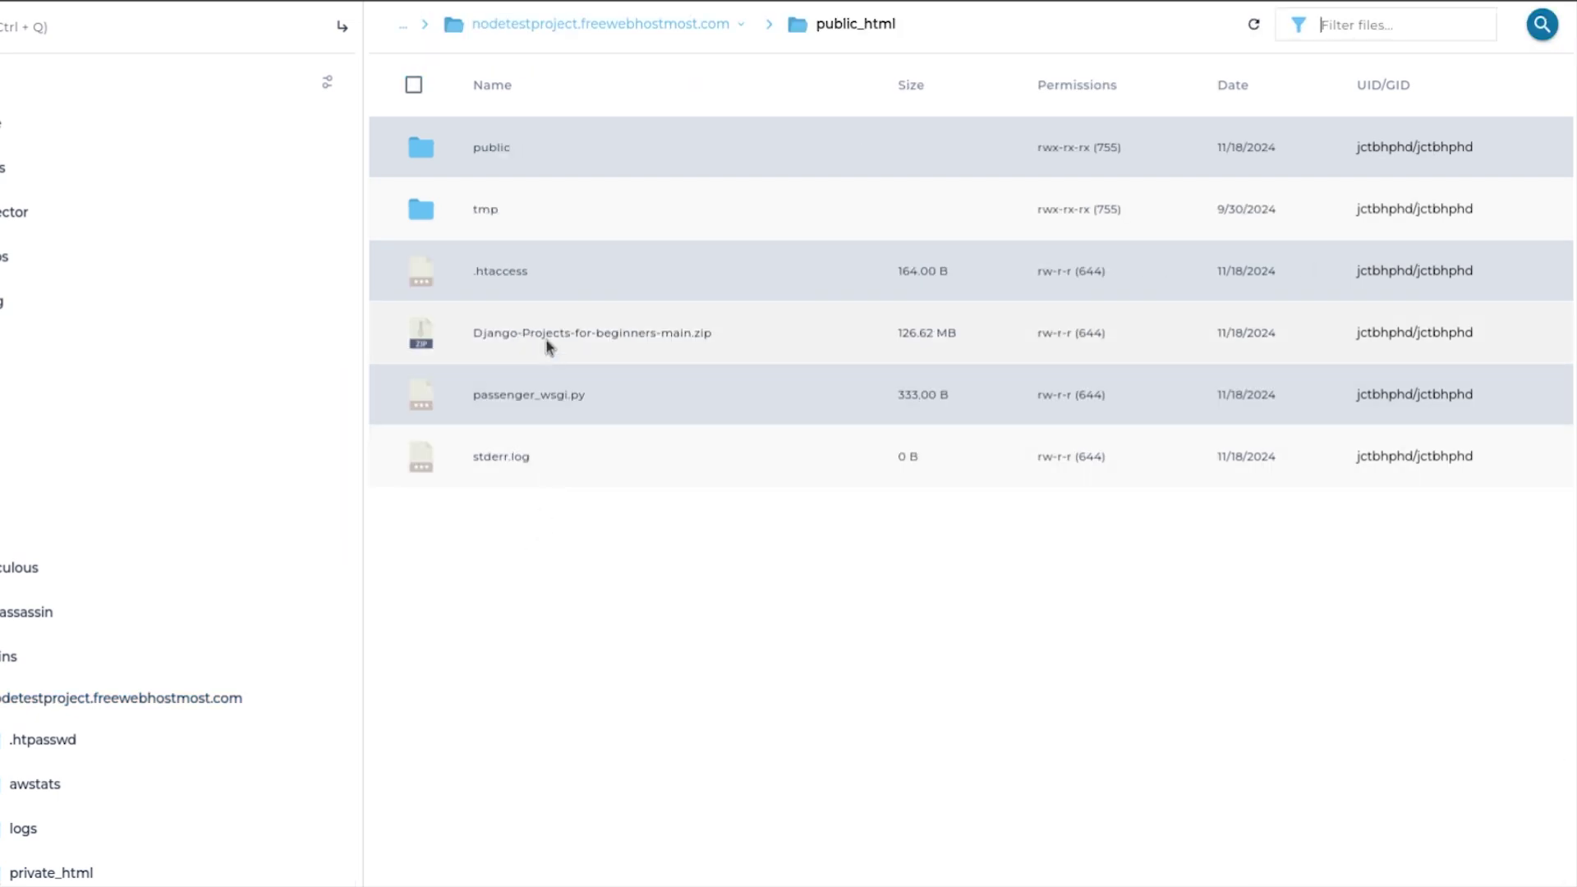
left_click(546, 343)
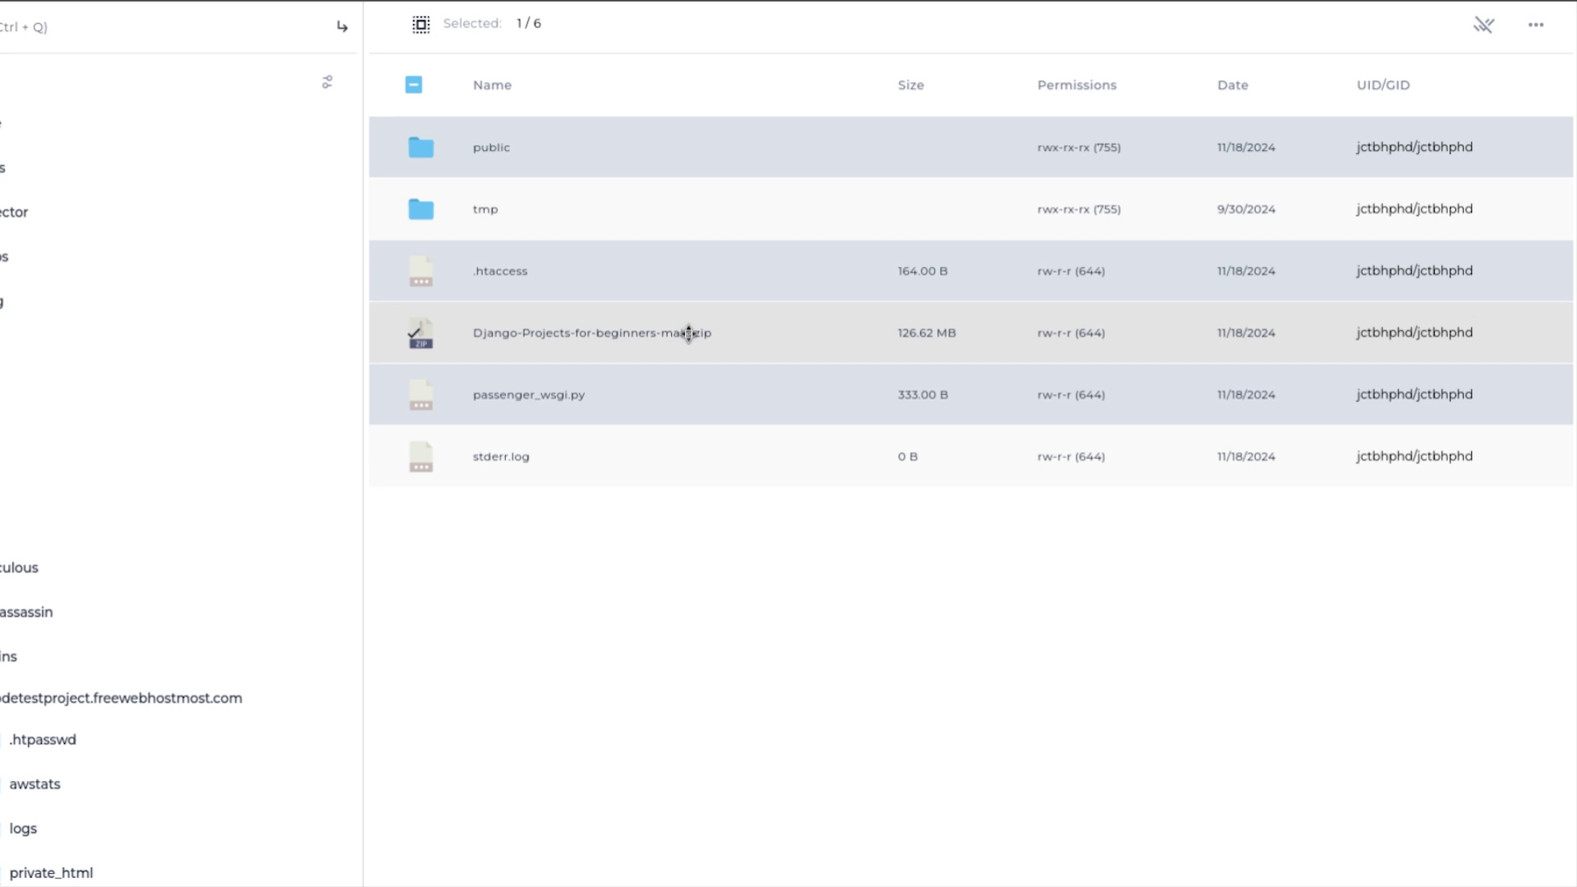
left_click(420, 332)
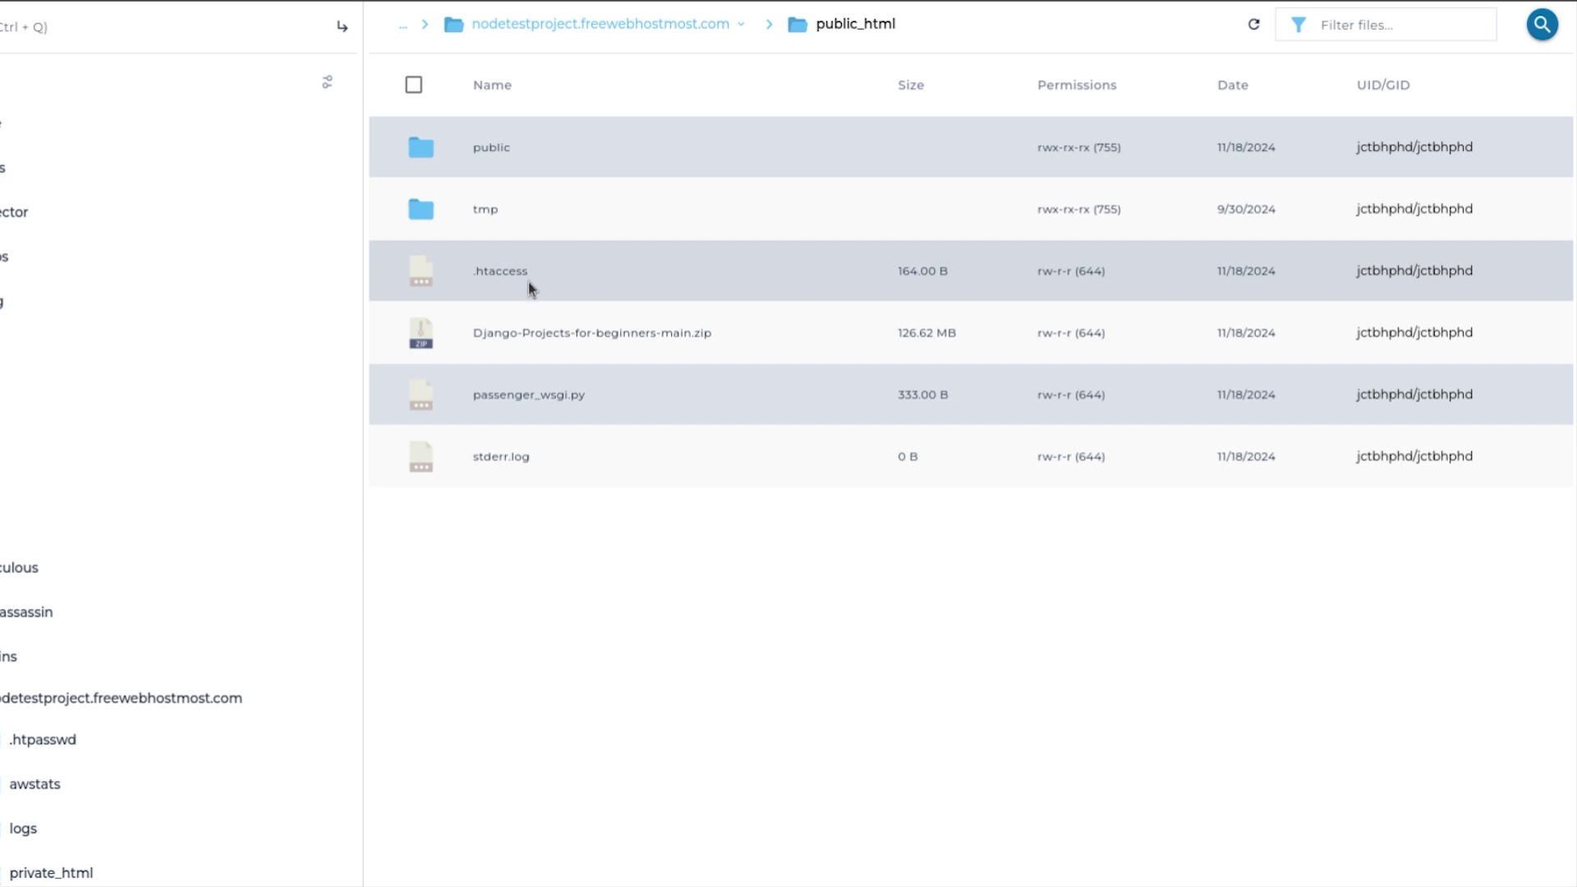
left_click(580, 330)
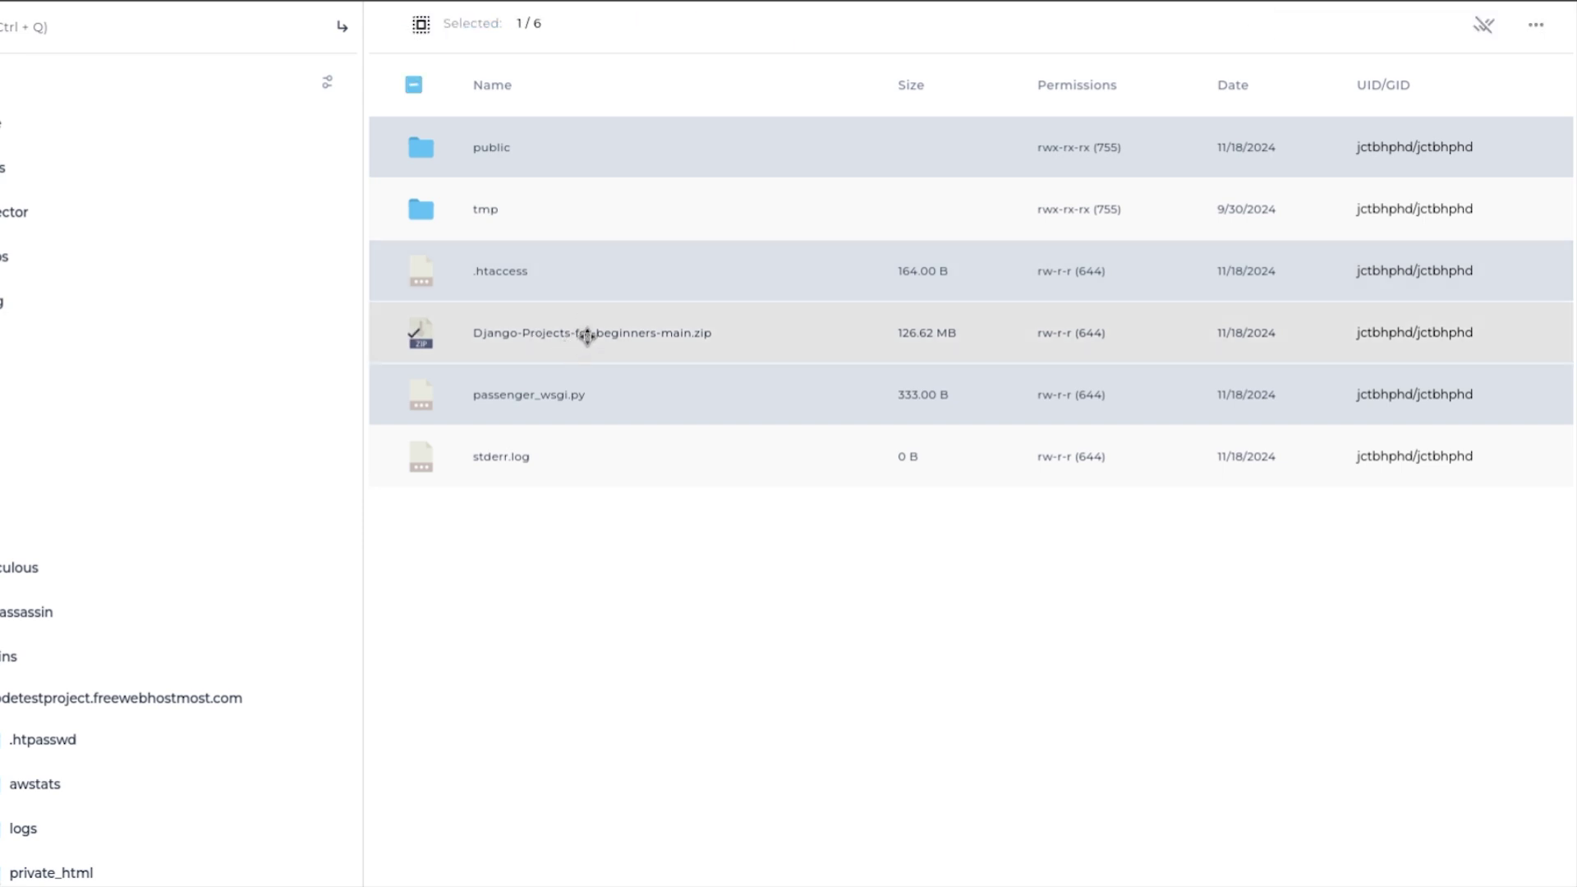
right_click(585, 335)
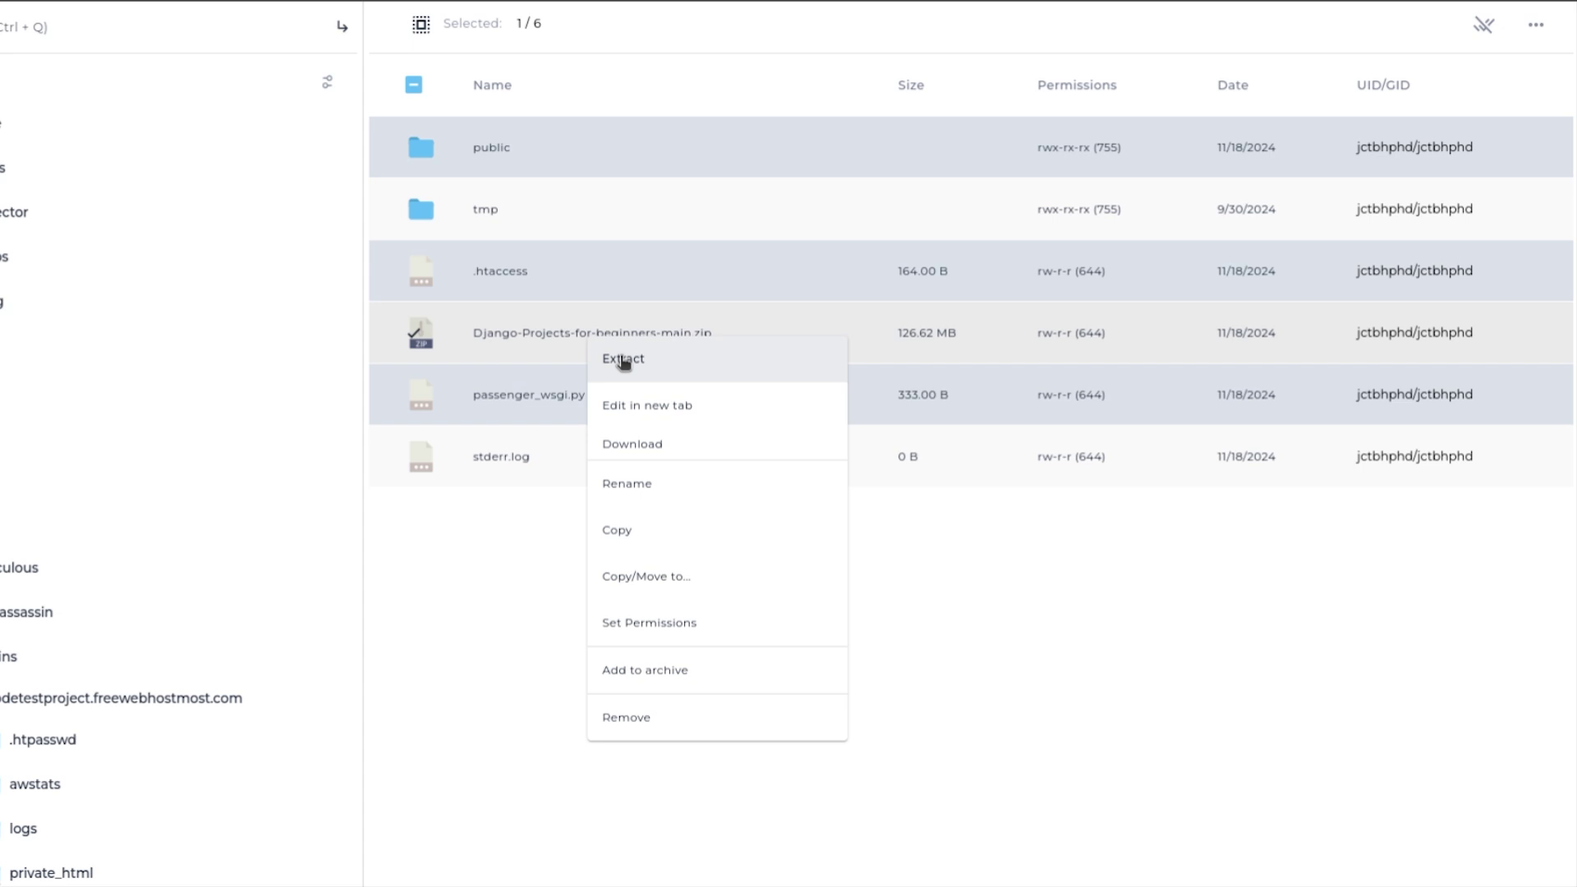
left_click(624, 360)
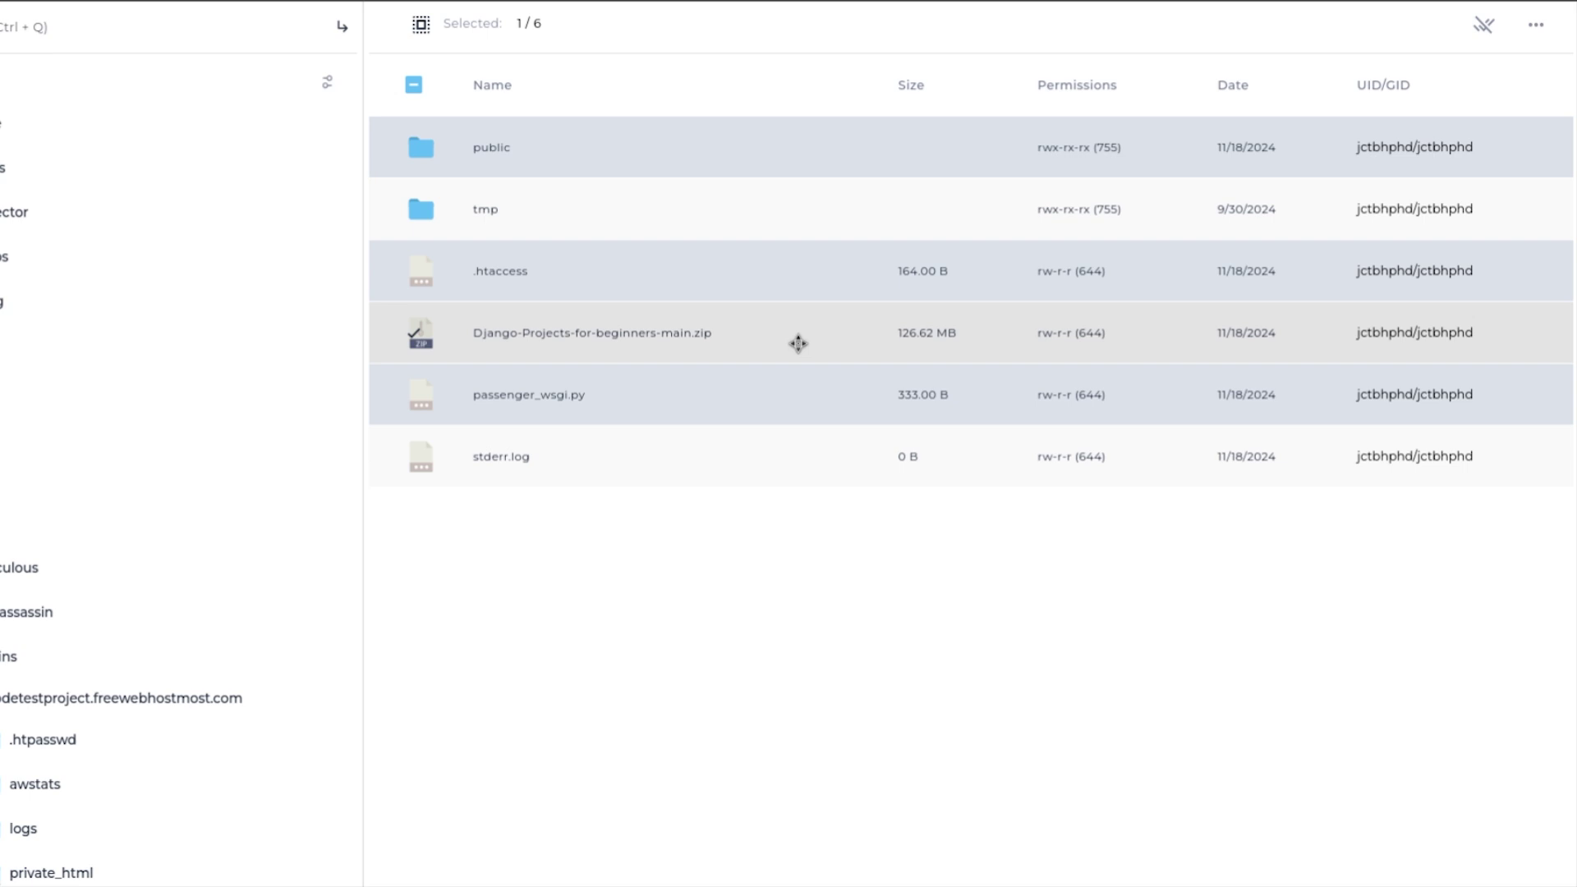
Extract the archive into public_html and open the Django-Projects-for-beginners-main folder.
double_click(797, 343)
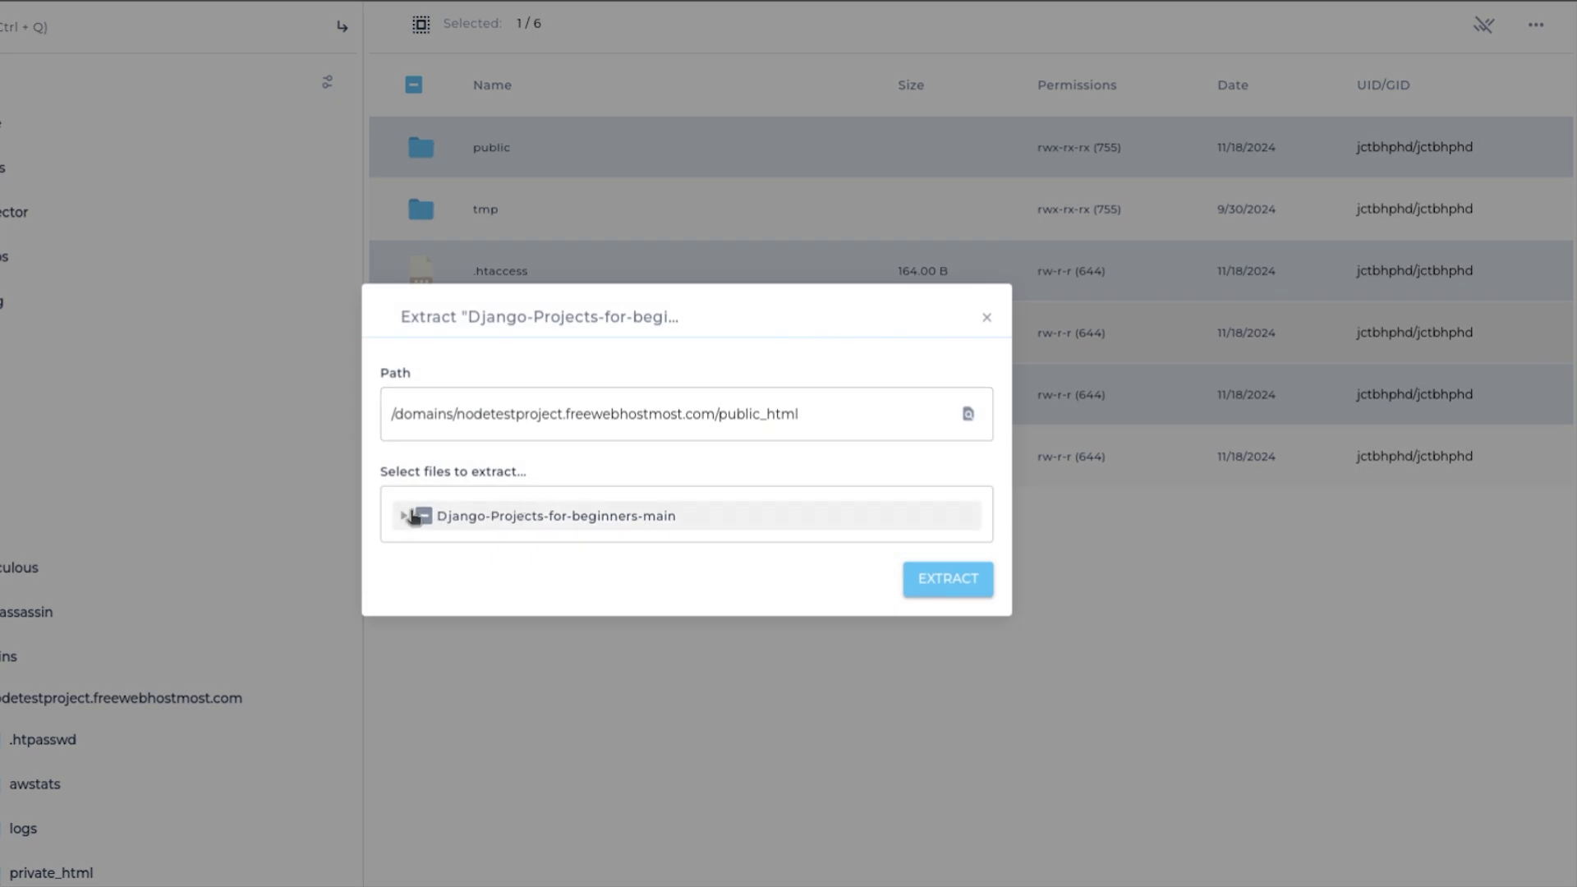
left_click(403, 515)
scroll(535, 436, "down", 5)
scroll(535, 429, "up", 5)
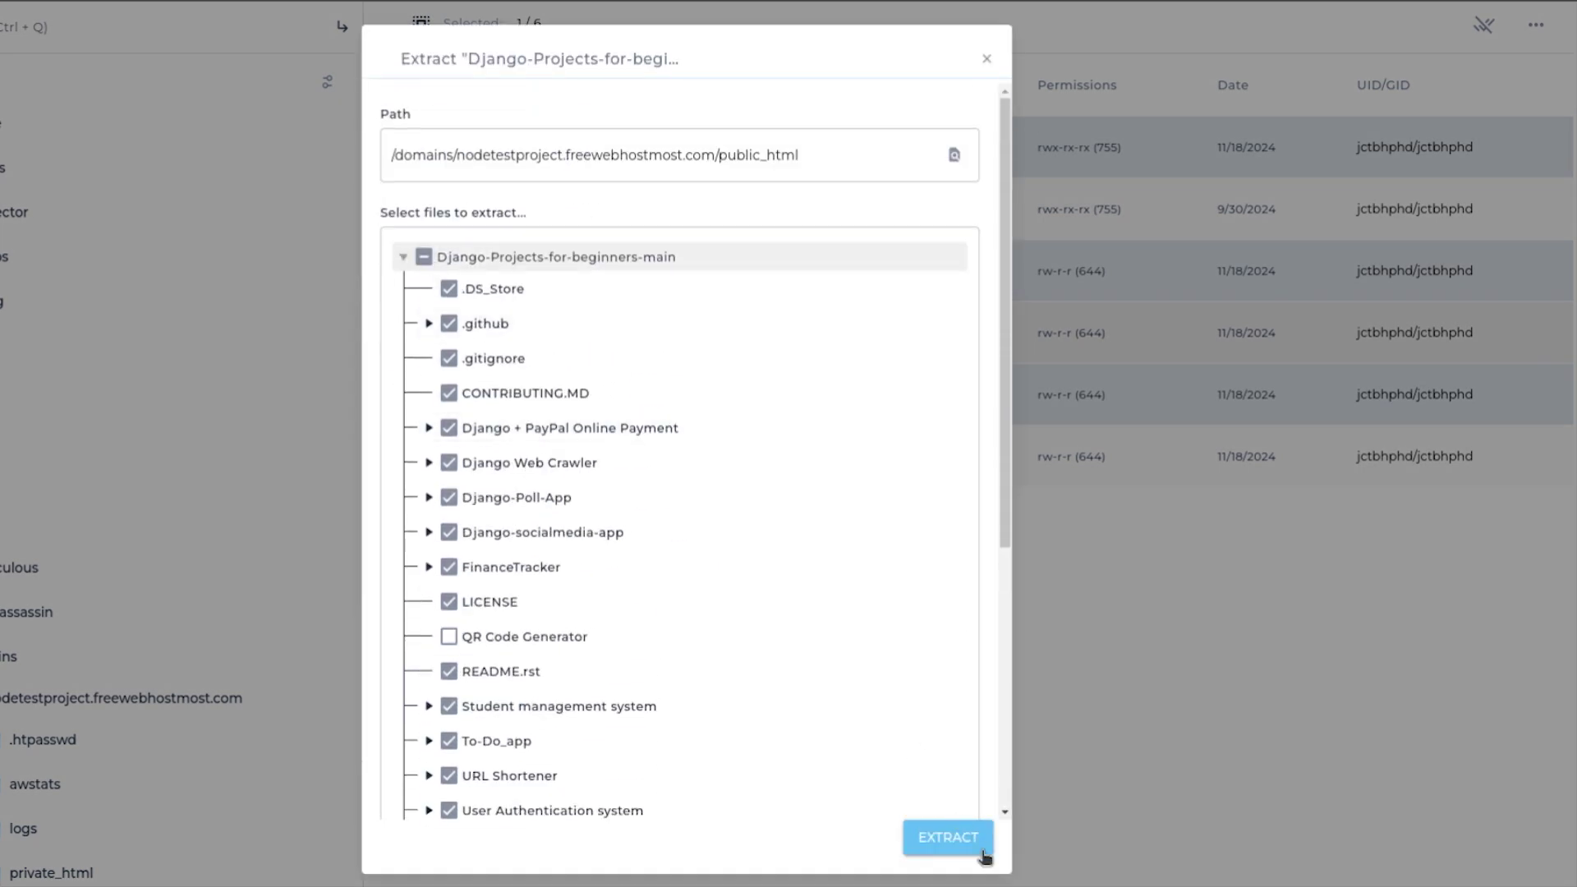
left_click(972, 838)
left_click(948, 579)
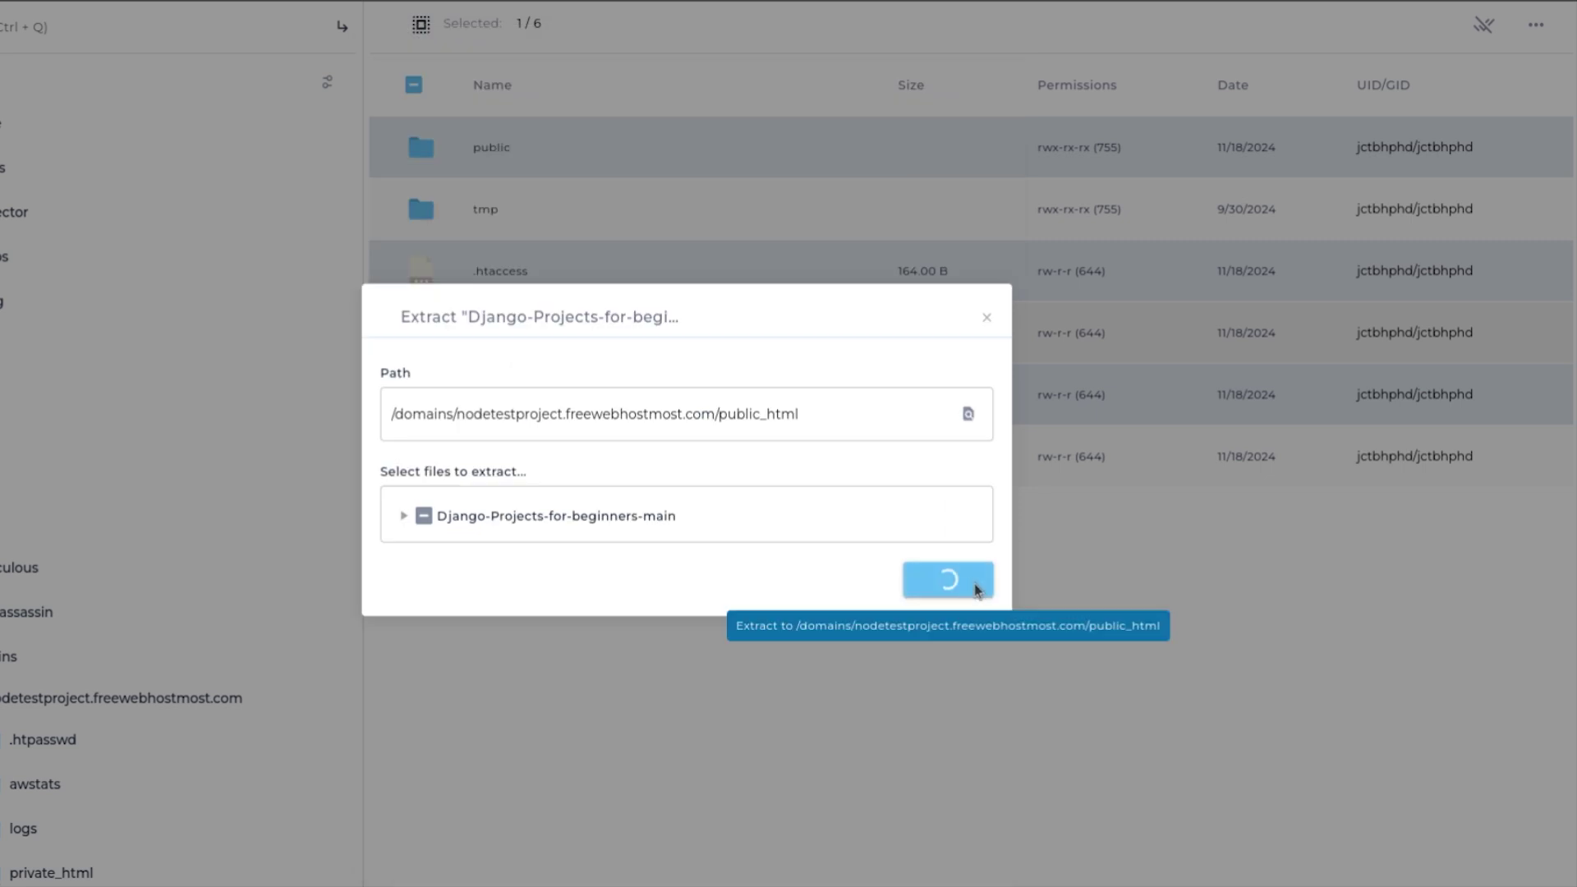
left_click_drag(845, 414, 362, 422)
left_click(599, 425)
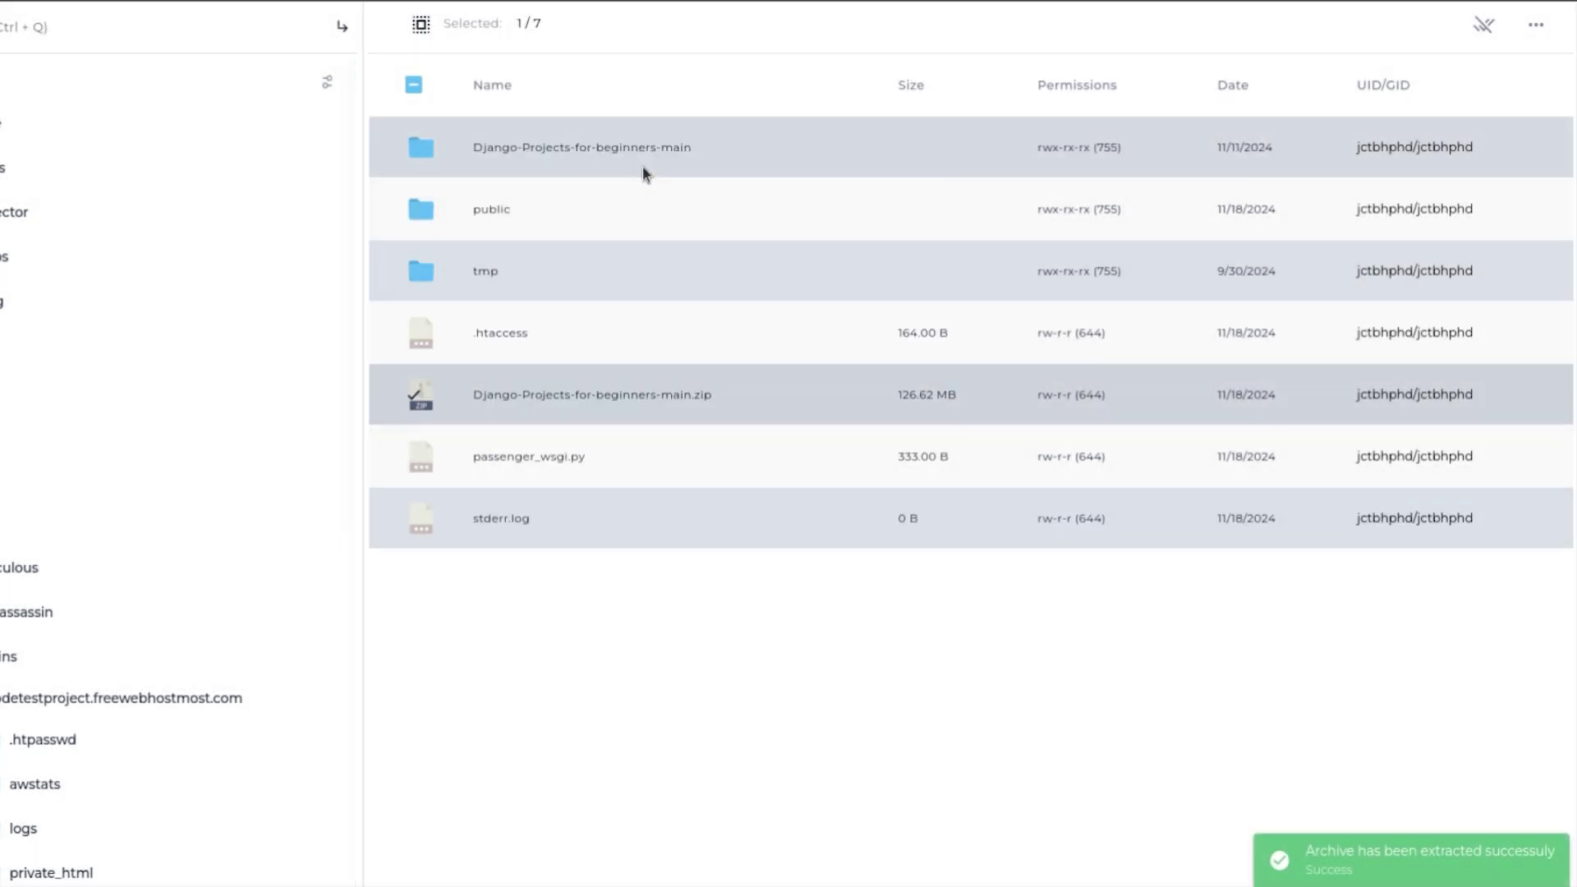
double_click(645, 156)
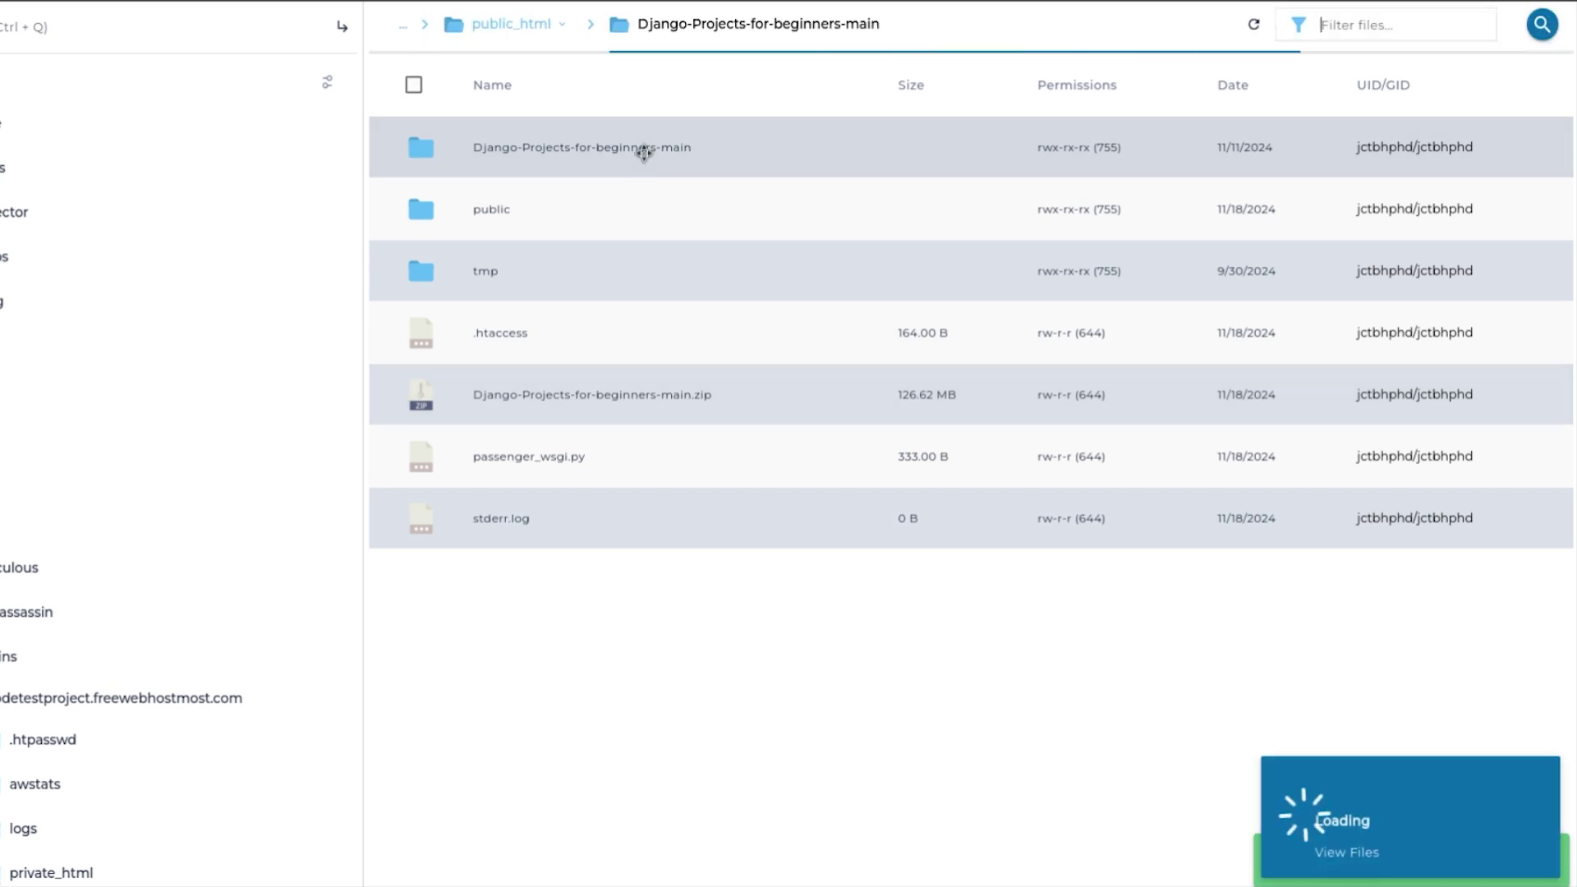
Copy the django-blog app folder up into public_html, then open public_html.
scroll(632, 258, "down", 10)
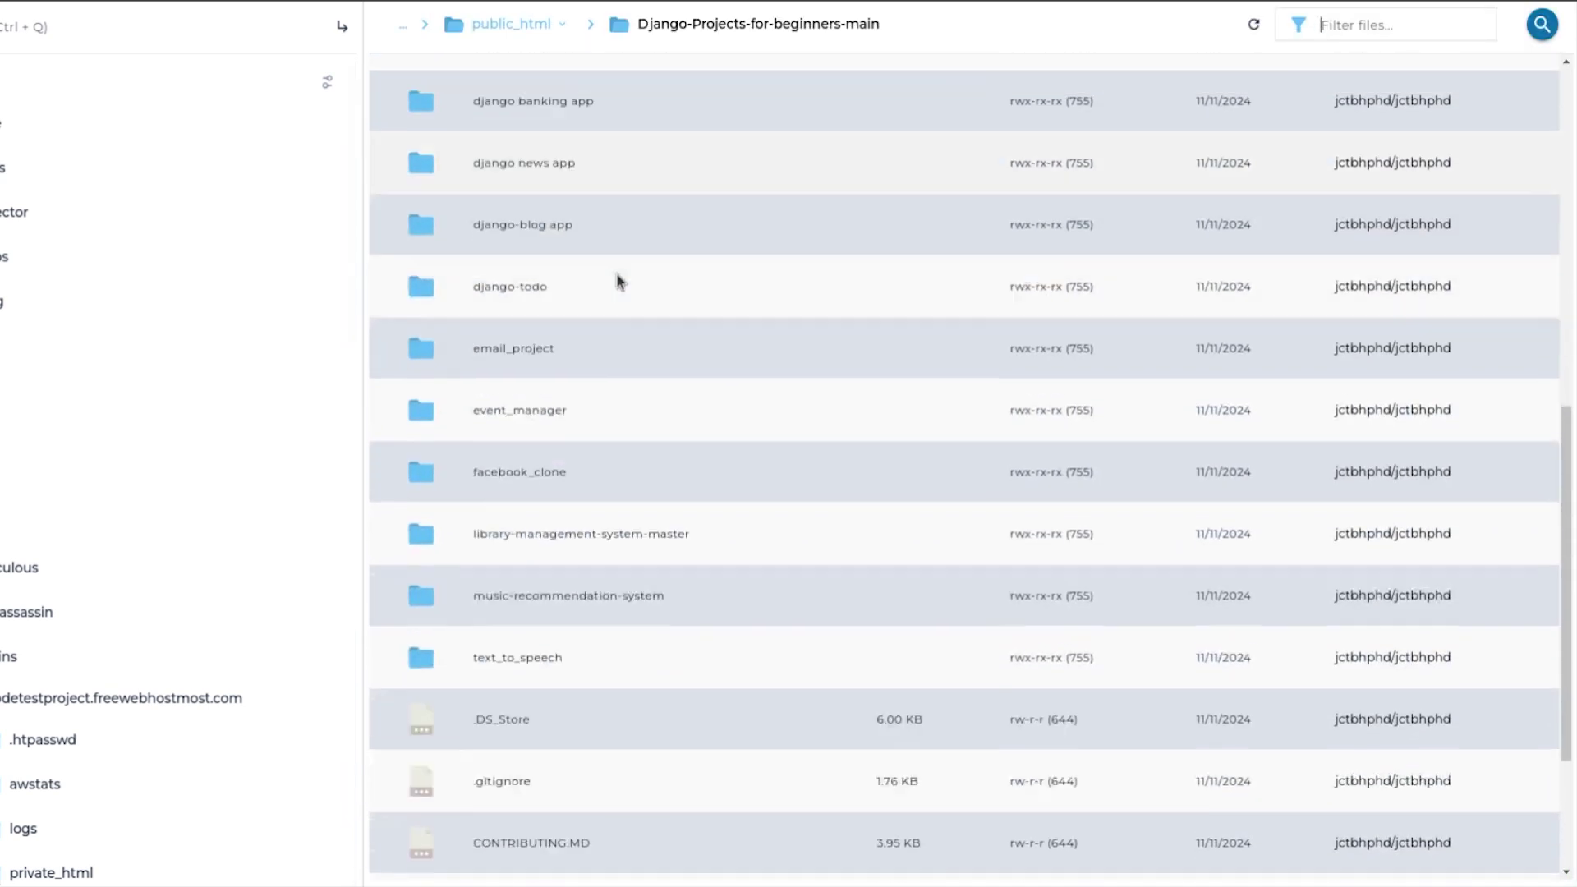
scroll(653, 470, "up", 7)
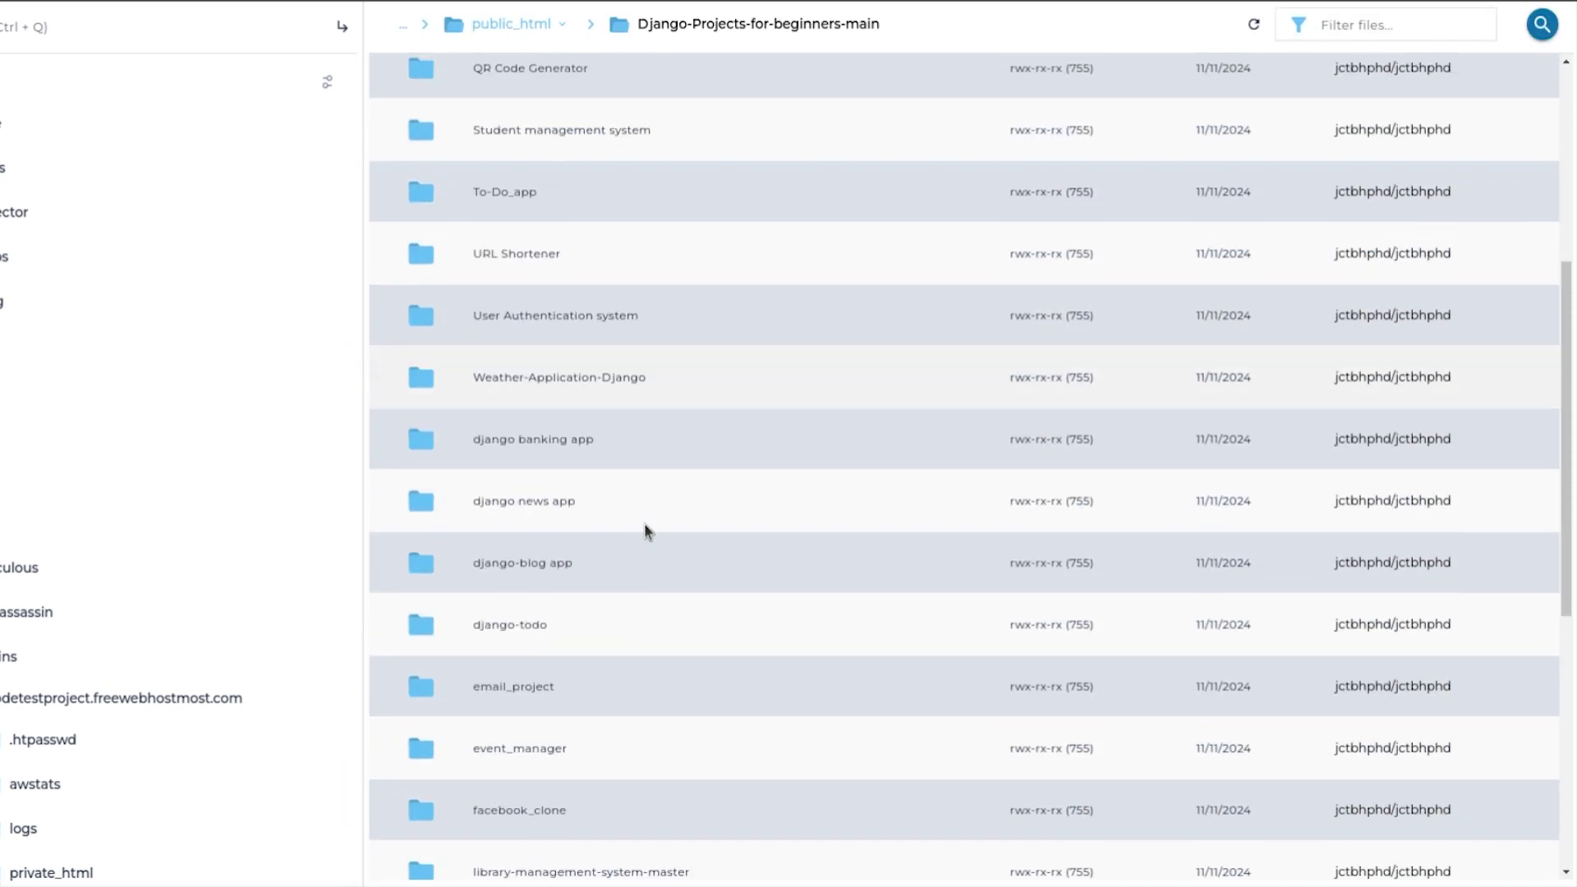
scroll(657, 526, "down", 2)
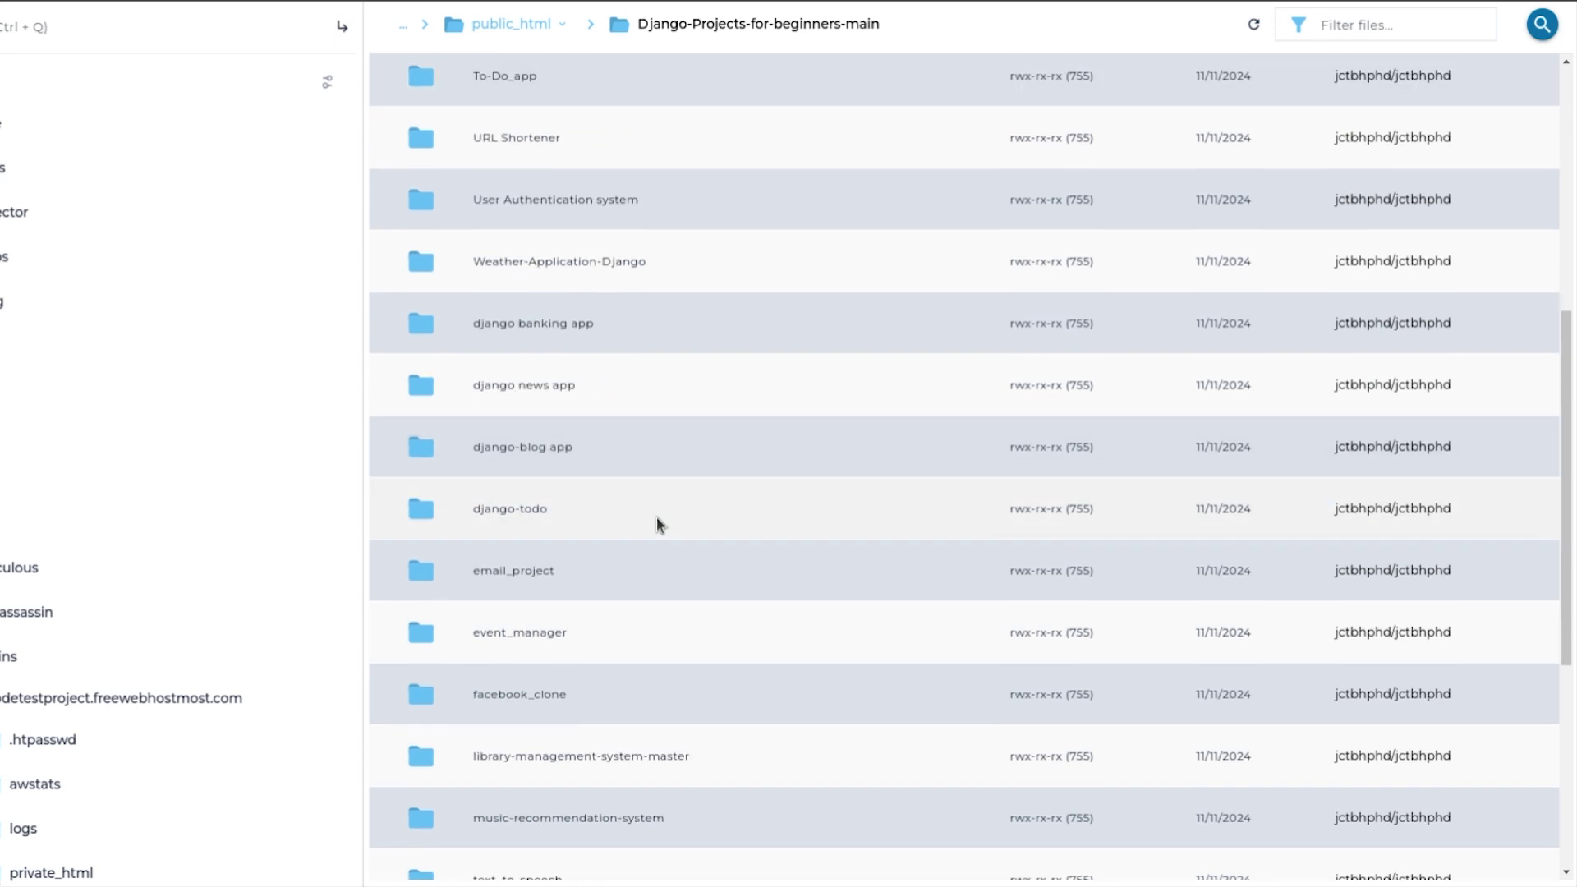
left_click(584, 460)
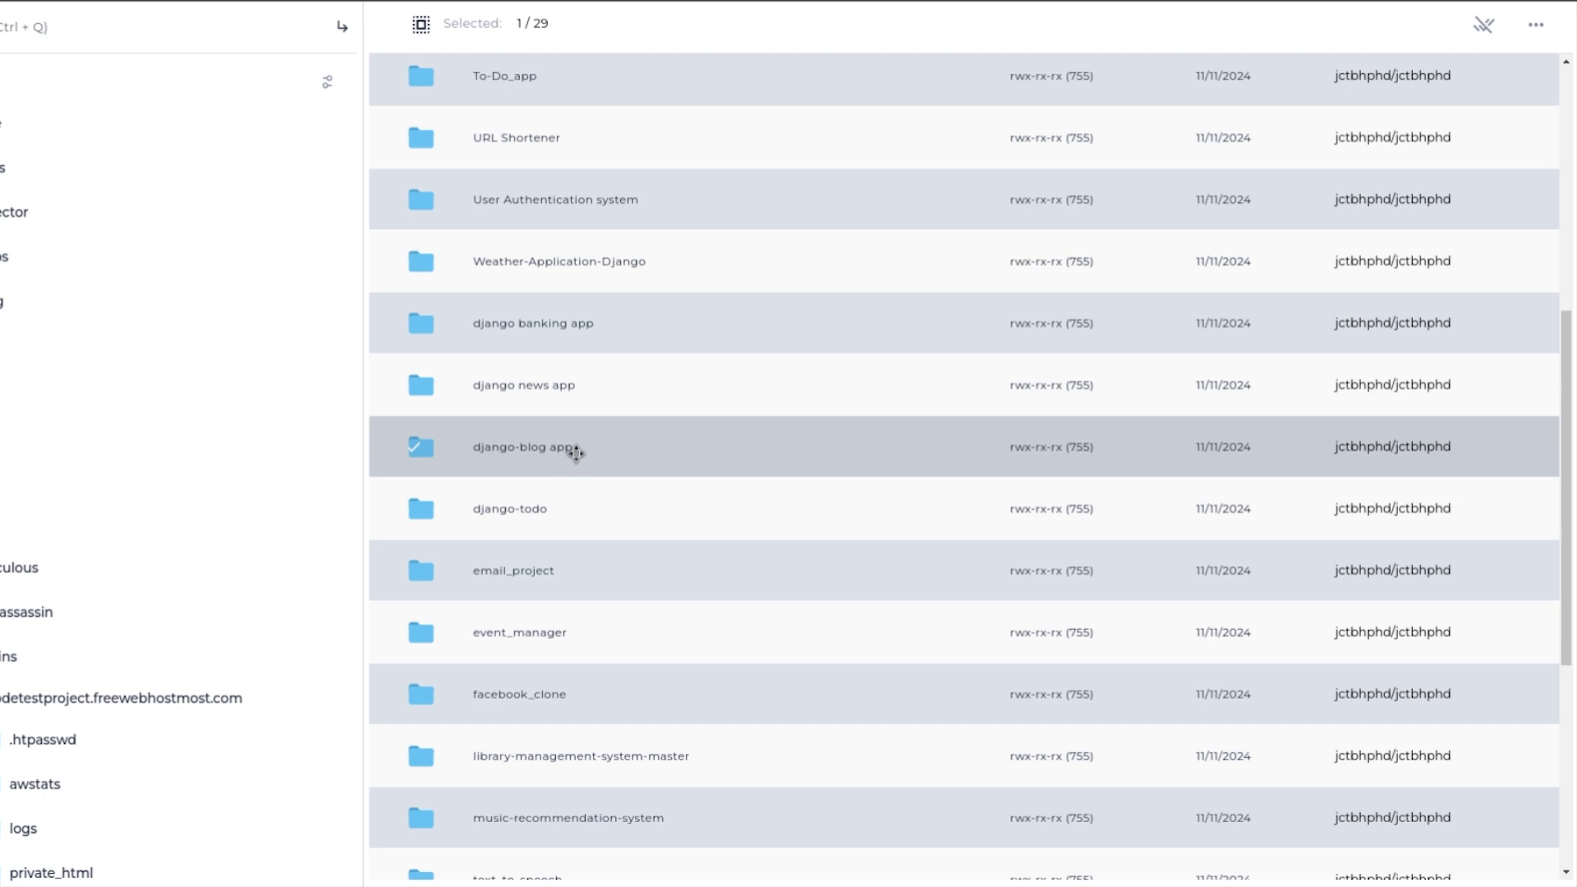
right_click(597, 450)
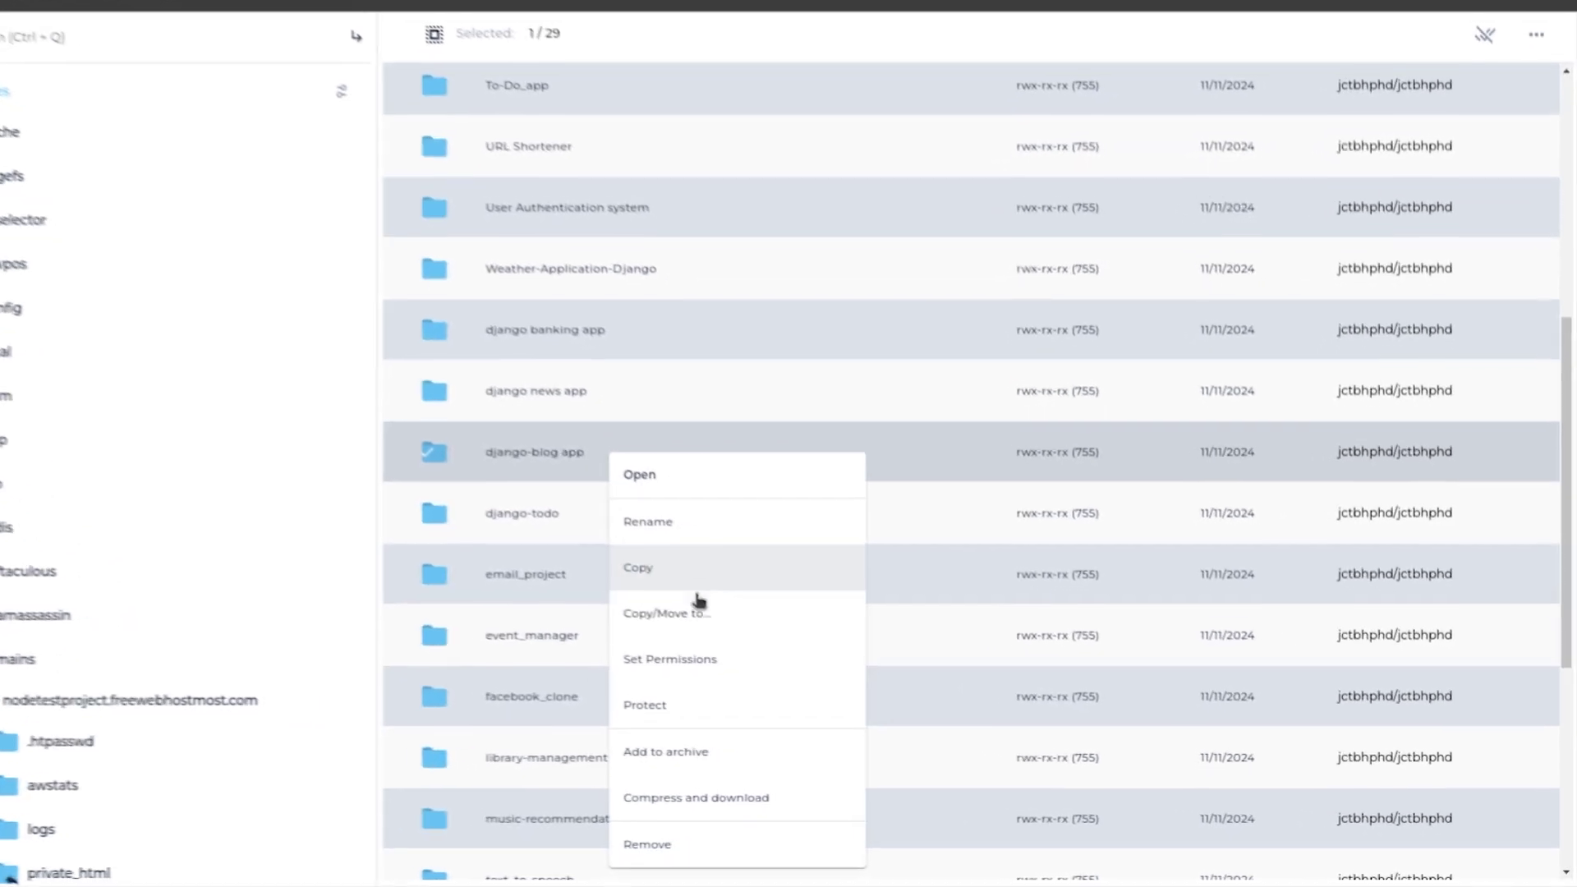
left_click(706, 615)
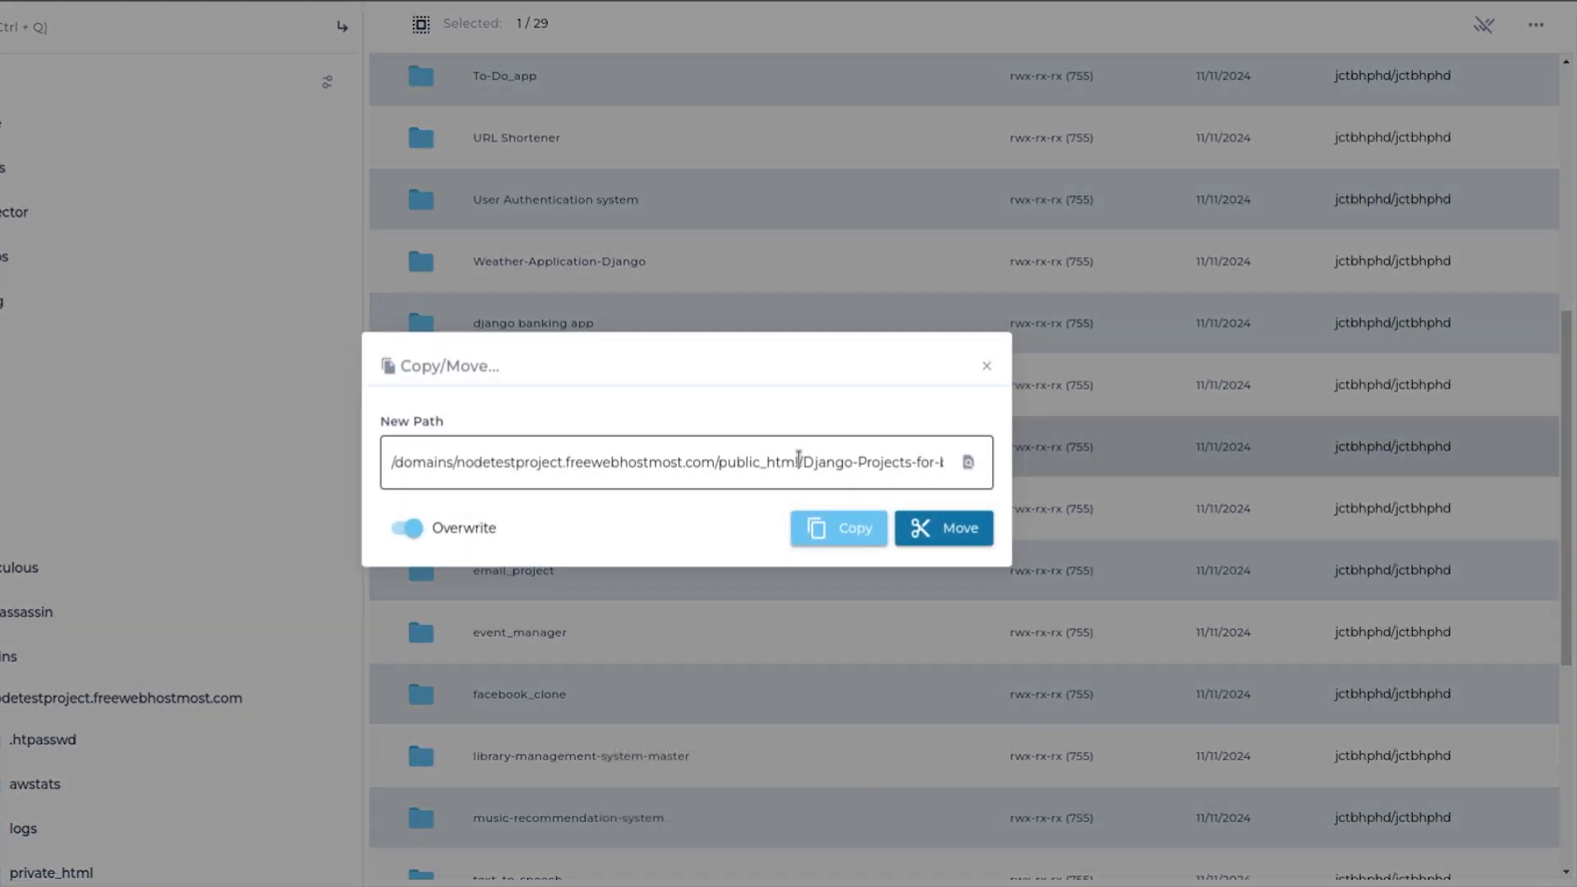
left_click_drag(799, 457, 996, 467)
key("BackSpace")
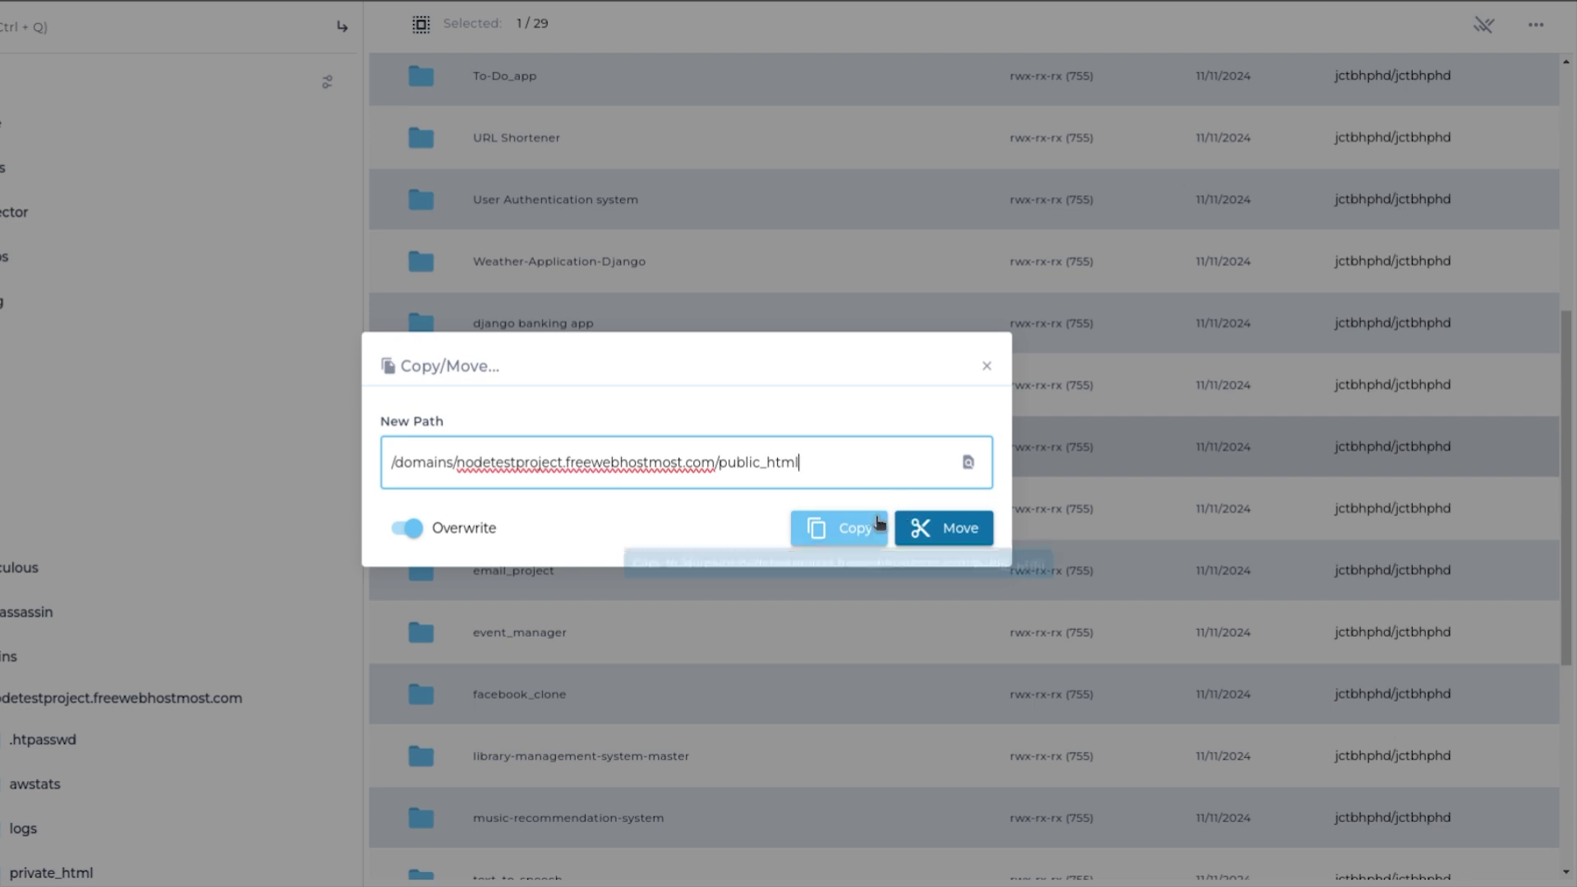
left_click(864, 528)
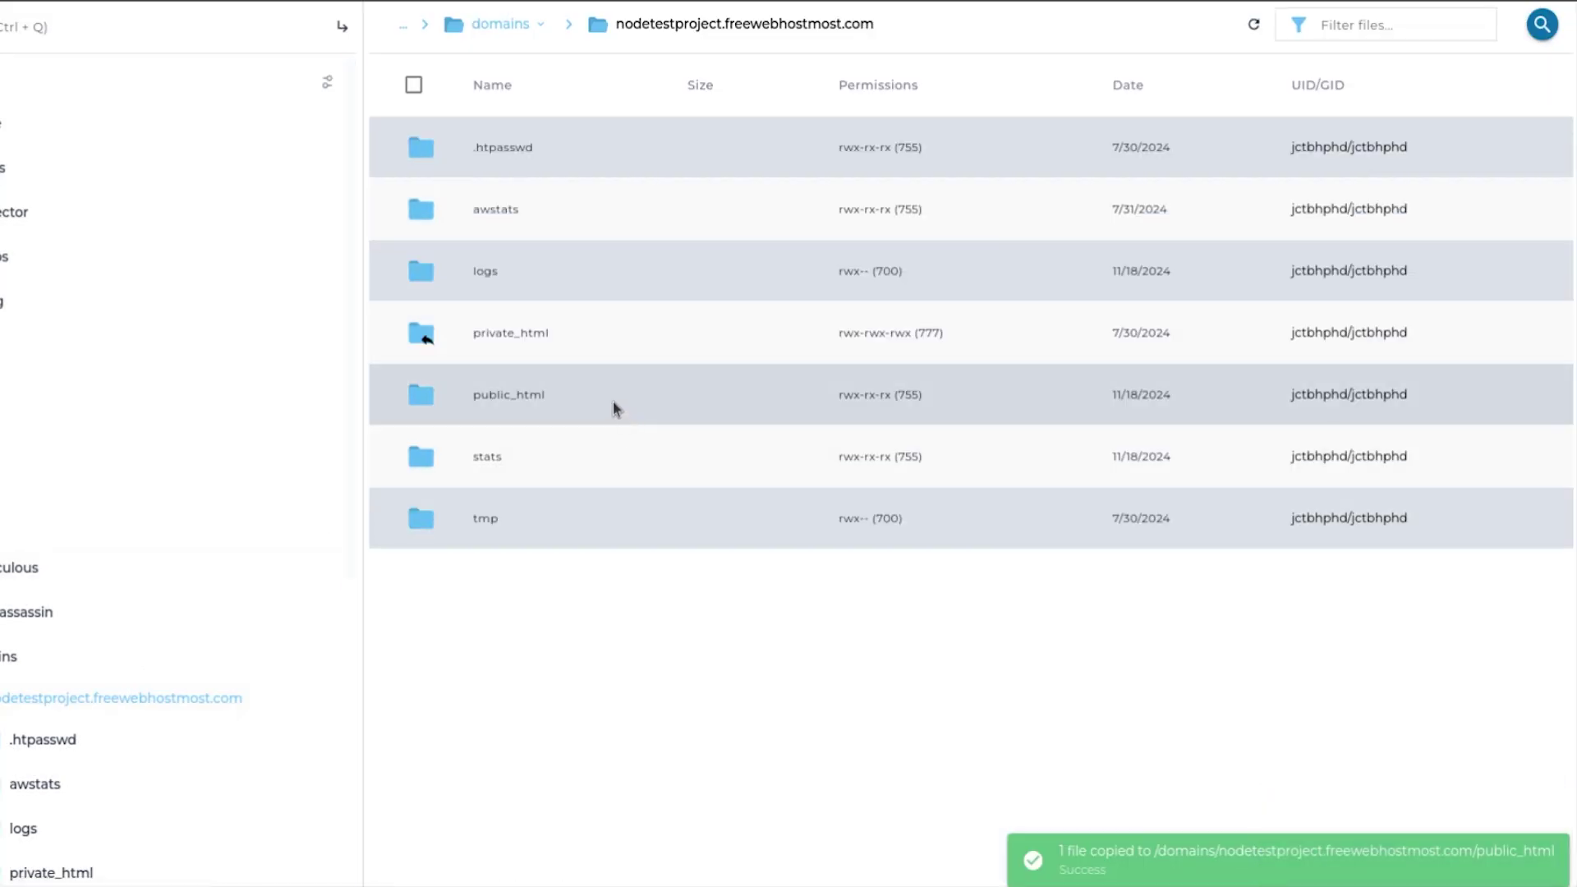
double_click(616, 408)
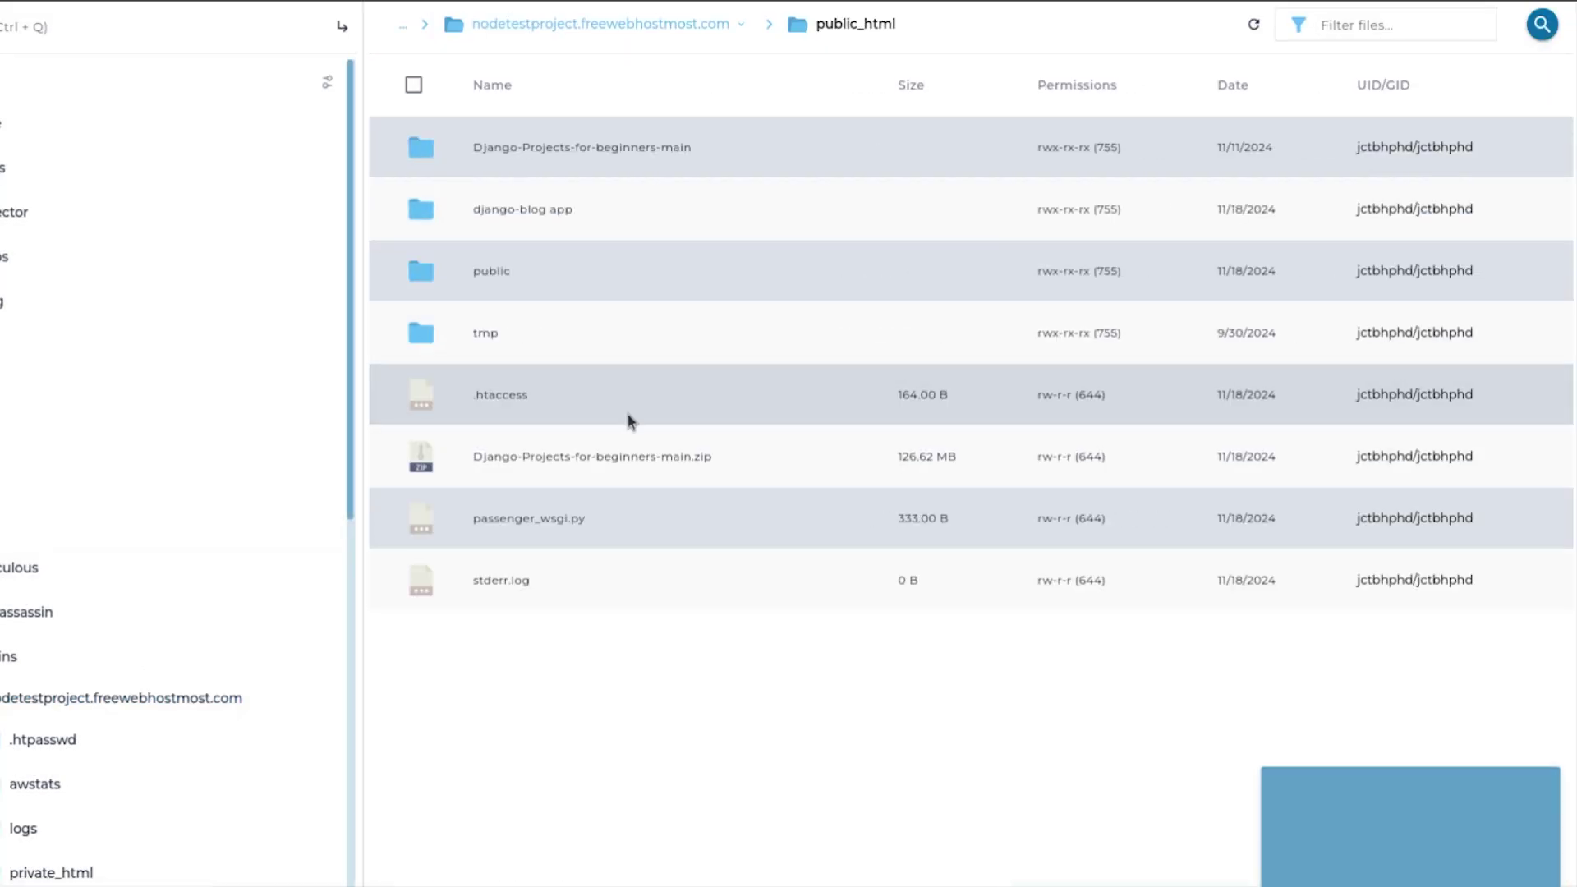
Copy all nine items inside django-blog app directly into public_html.
left_click(588, 215)
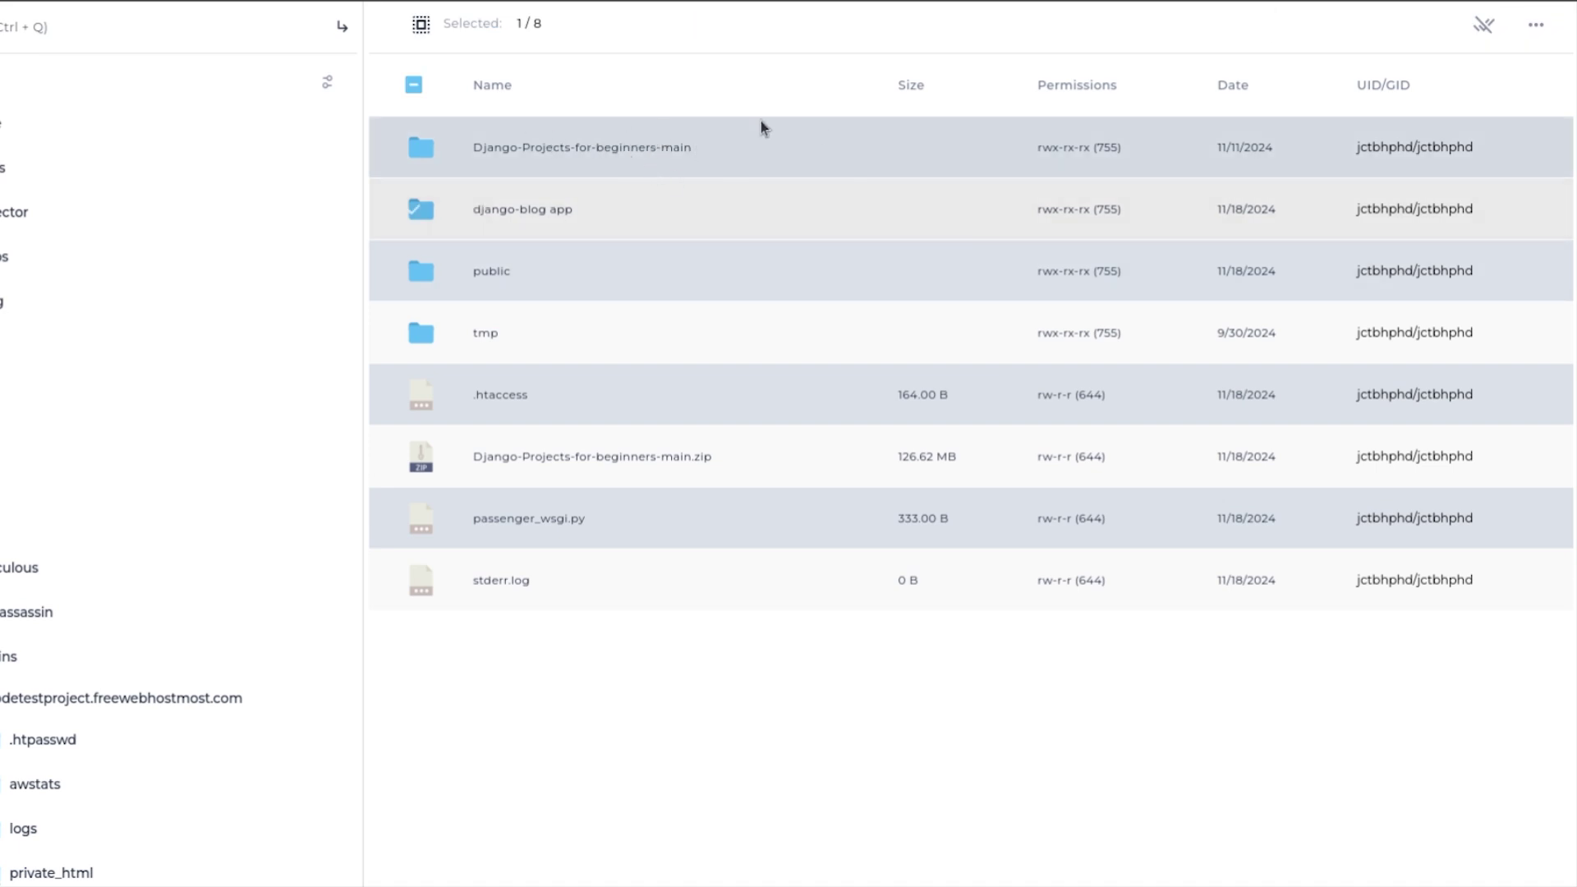
double_click(612, 208)
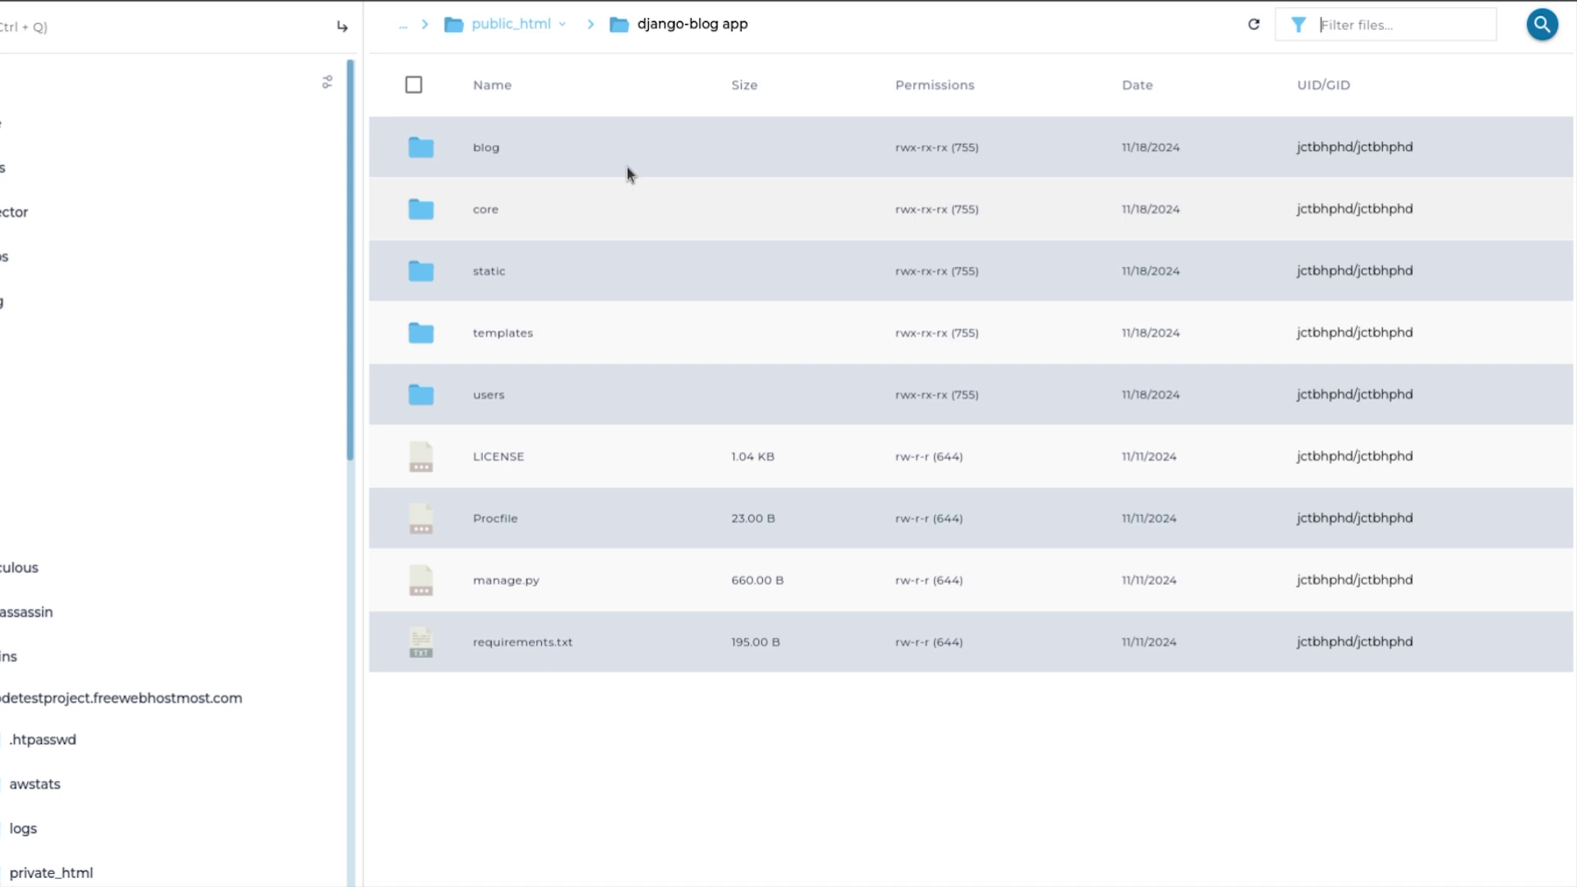
left_click_drag(570, 726, 508, 142)
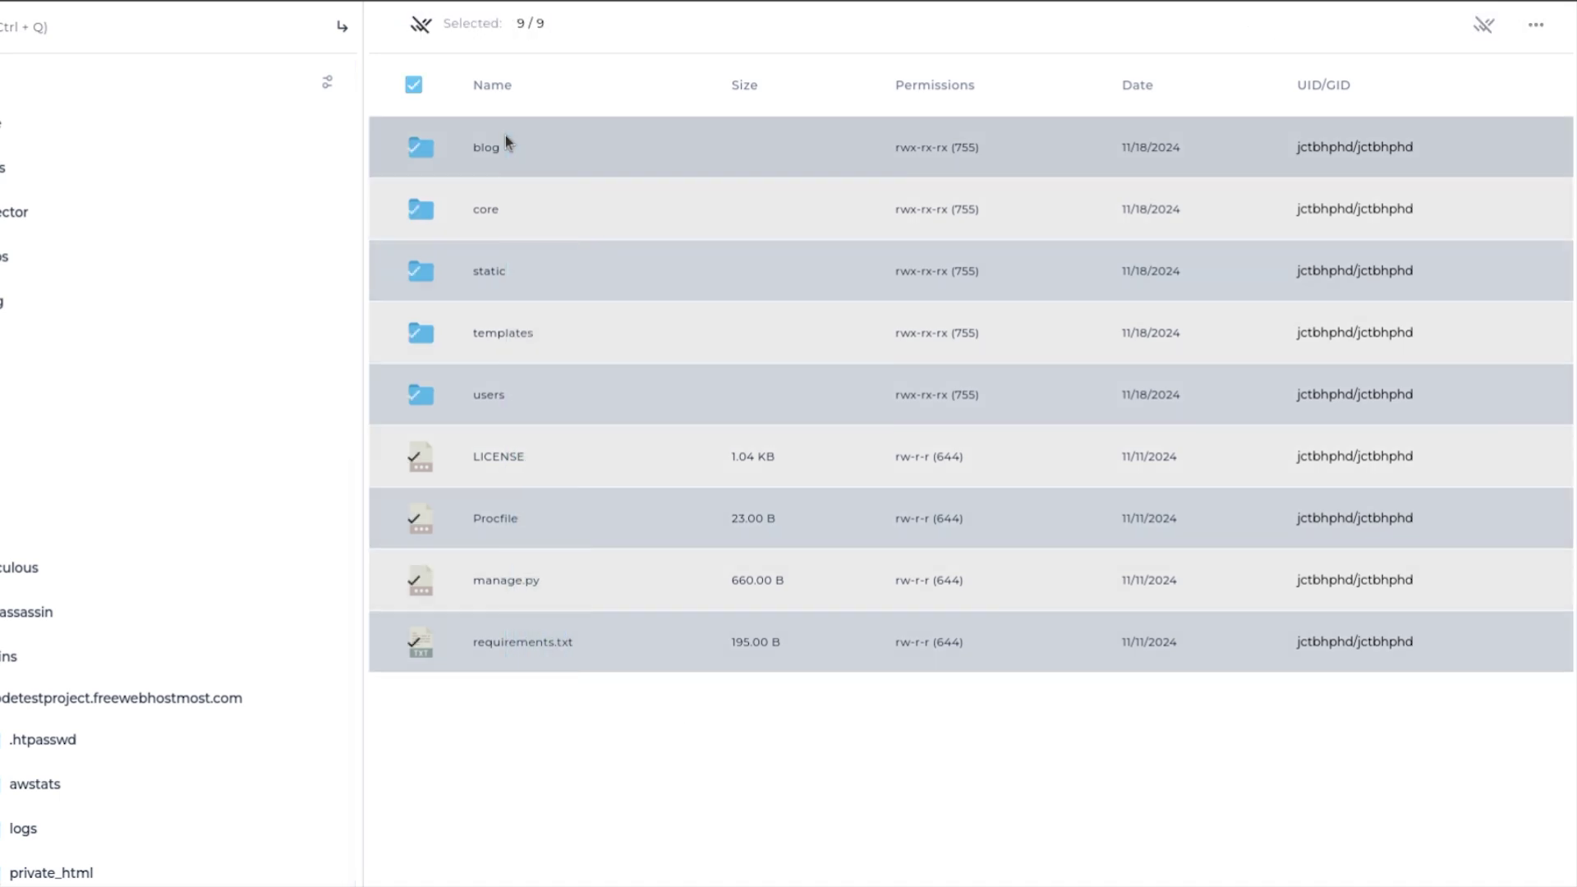
right_click(505, 141)
left_click(564, 158)
left_click(837, 457)
left_click_drag(799, 462, 951, 445)
key("BackSpace")
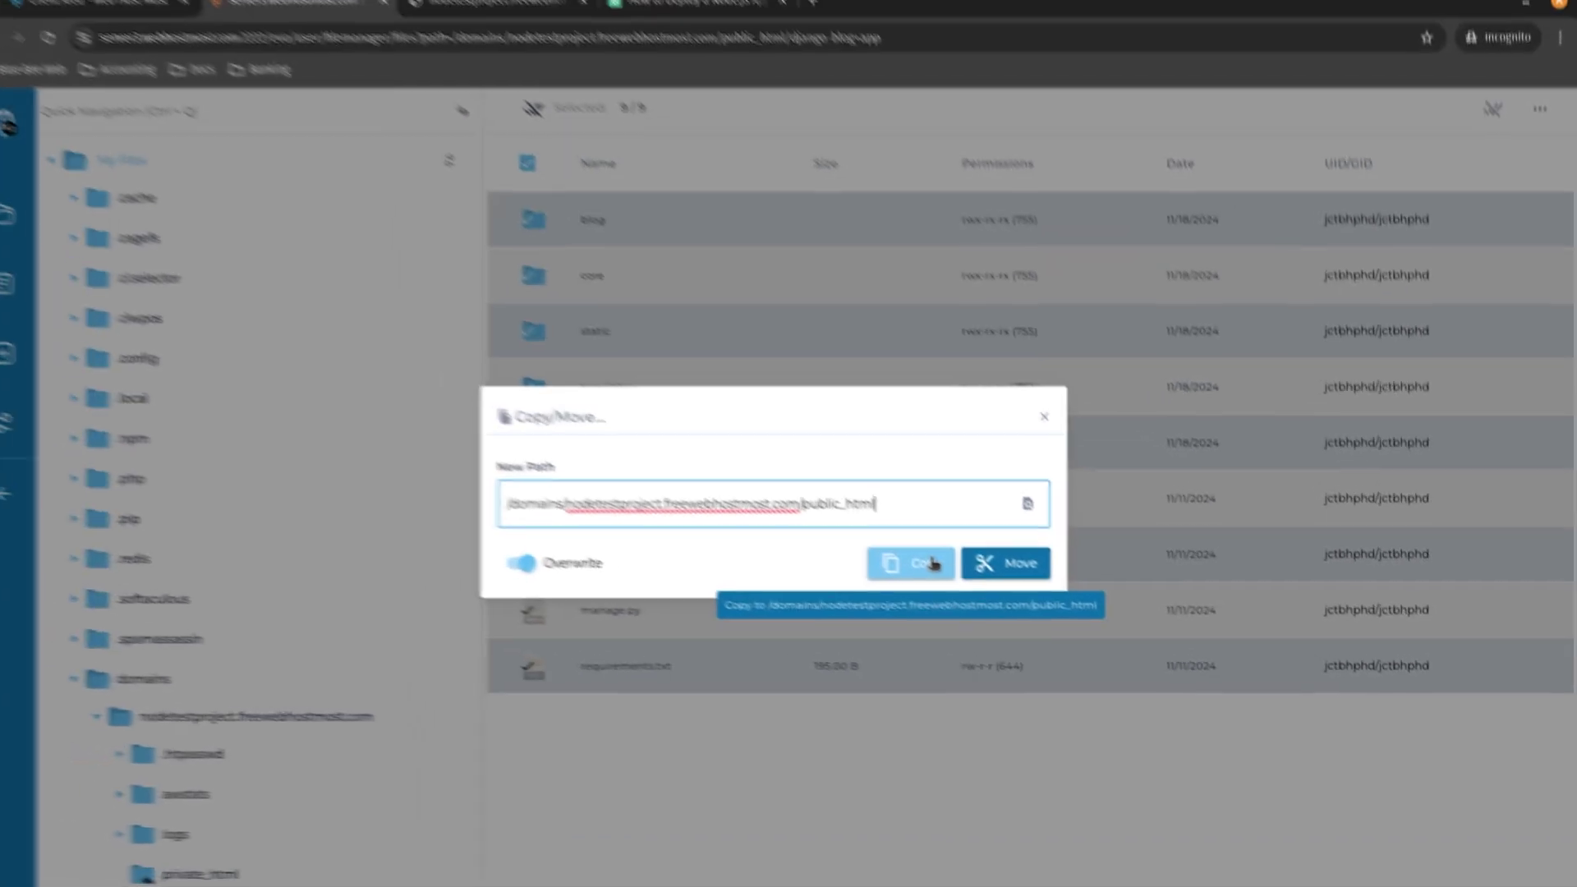
left_click(831, 530)
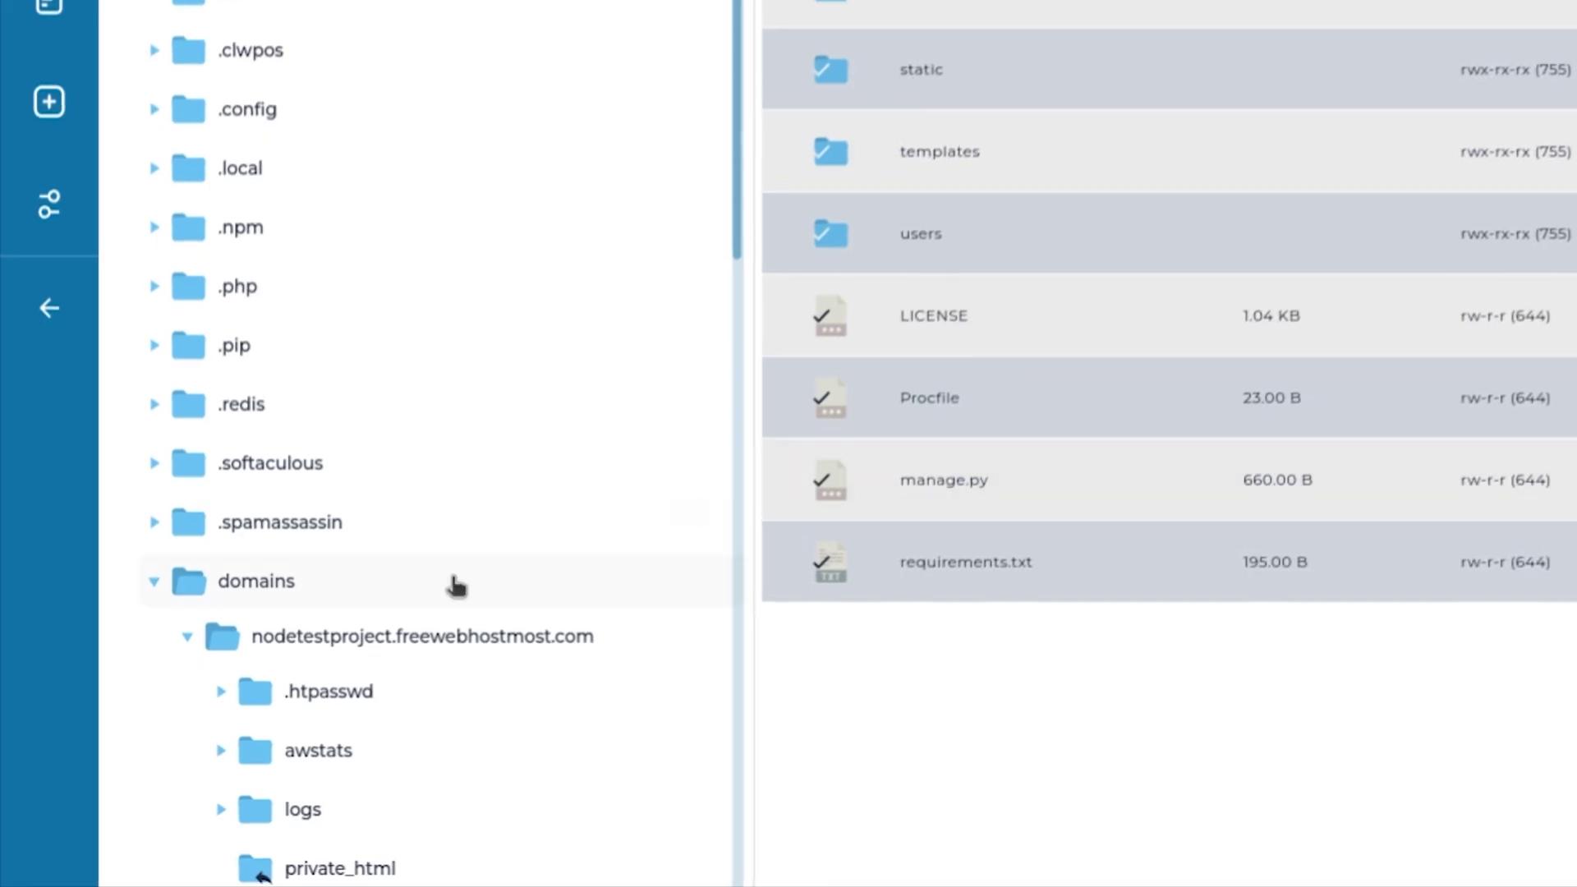
Refresh the listing to confirm manage.py is in public_html, then open Python App setup.
left_click(441, 631)
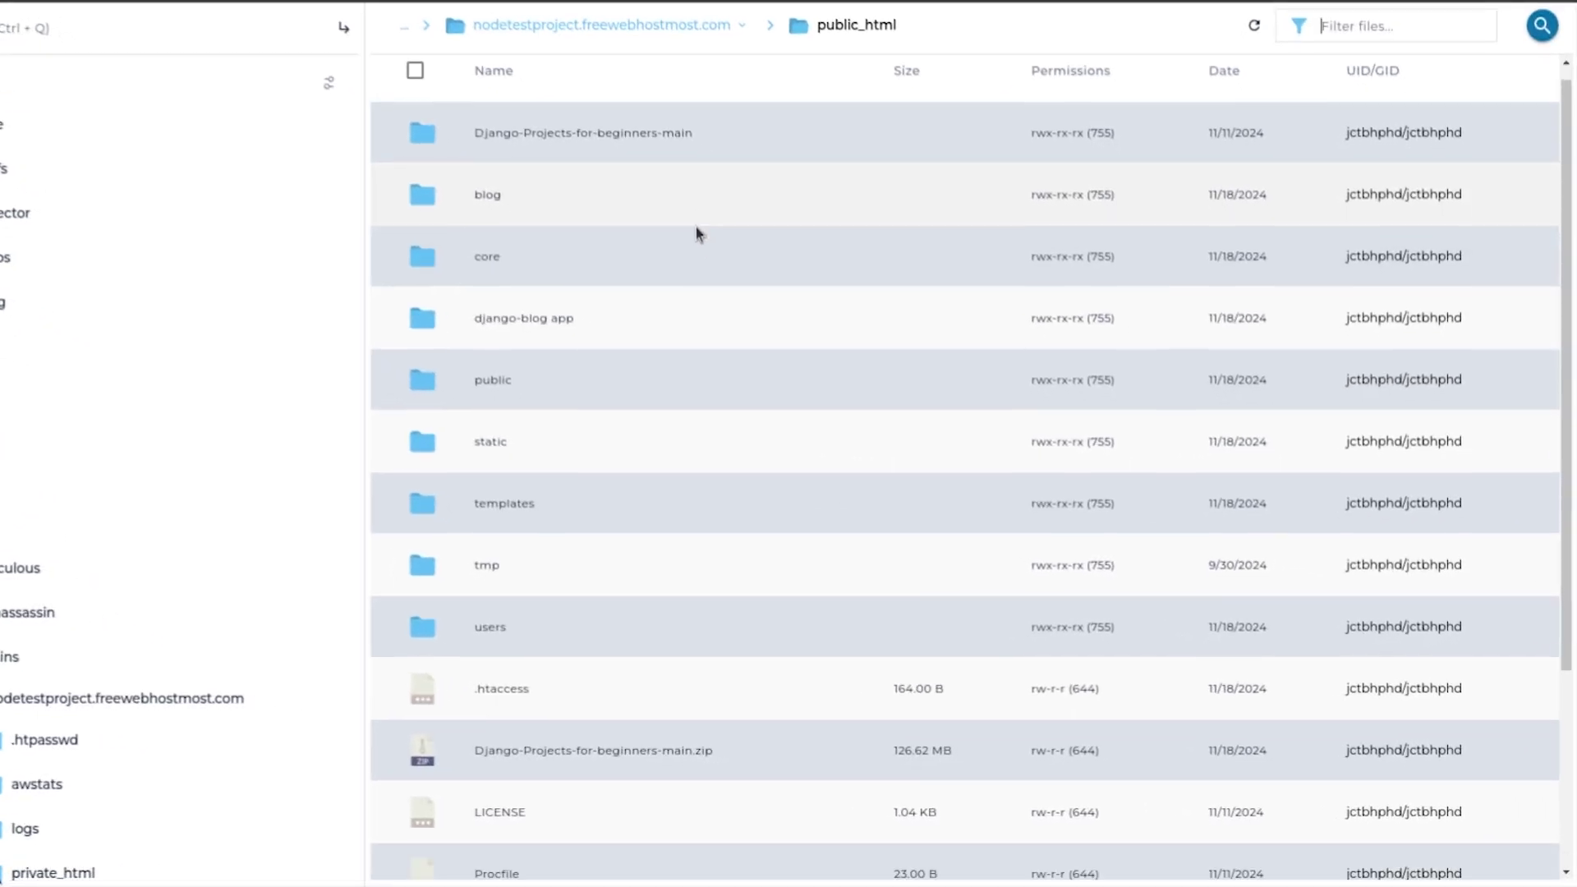
scroll(780, 312, "down", 3)
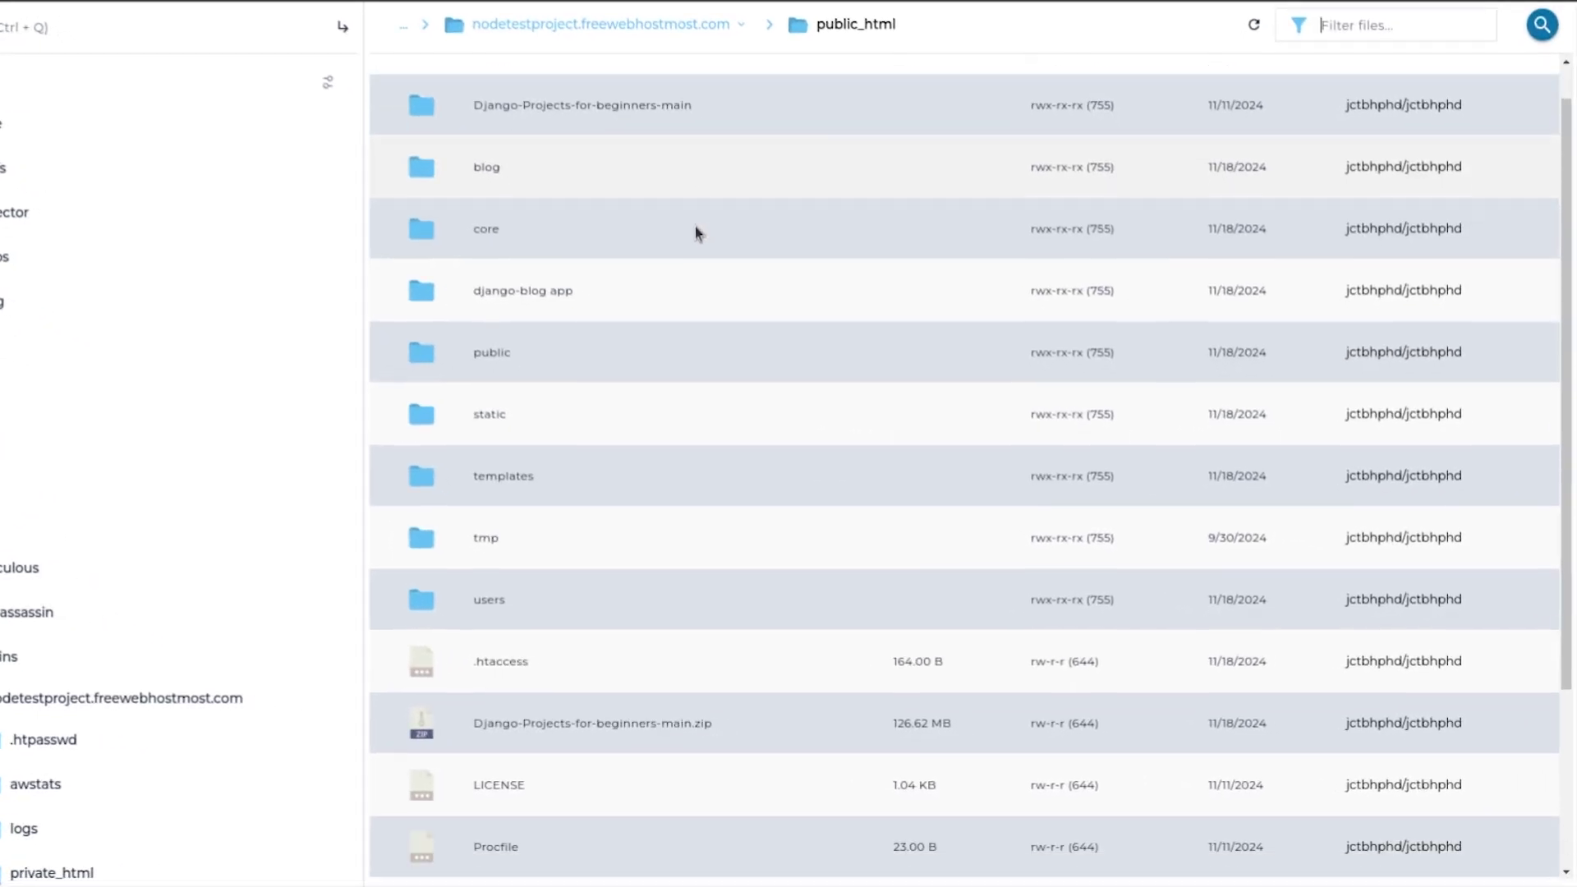
scroll(637, 761, "up", 5)
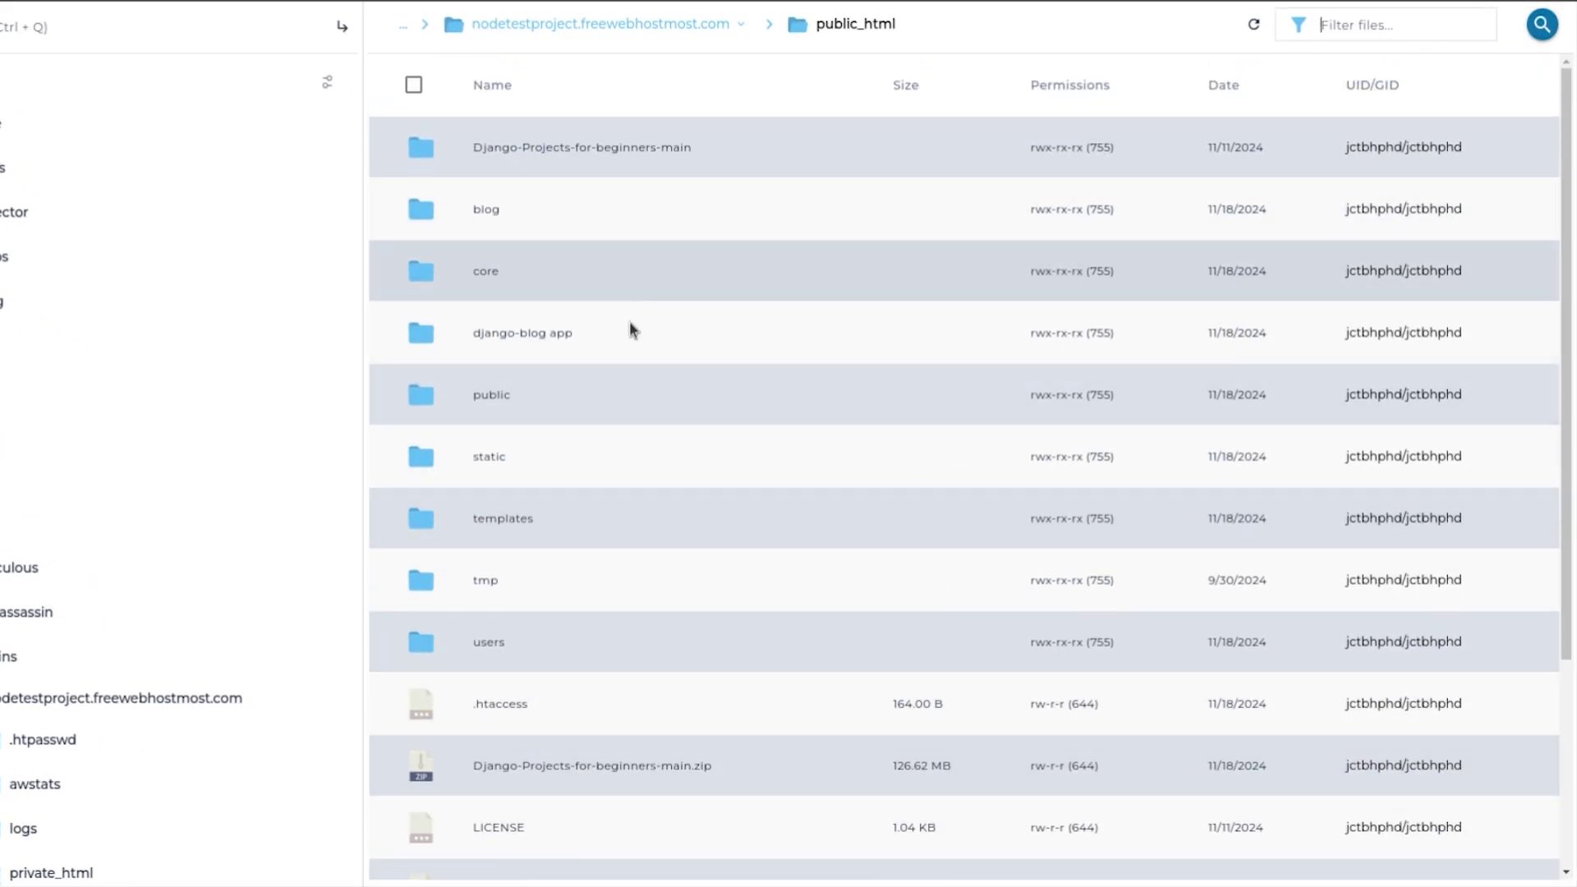
scroll(575, 361, "down", 4)
scroll(648, 493, "up", 1)
scroll(648, 476, "up", 3)
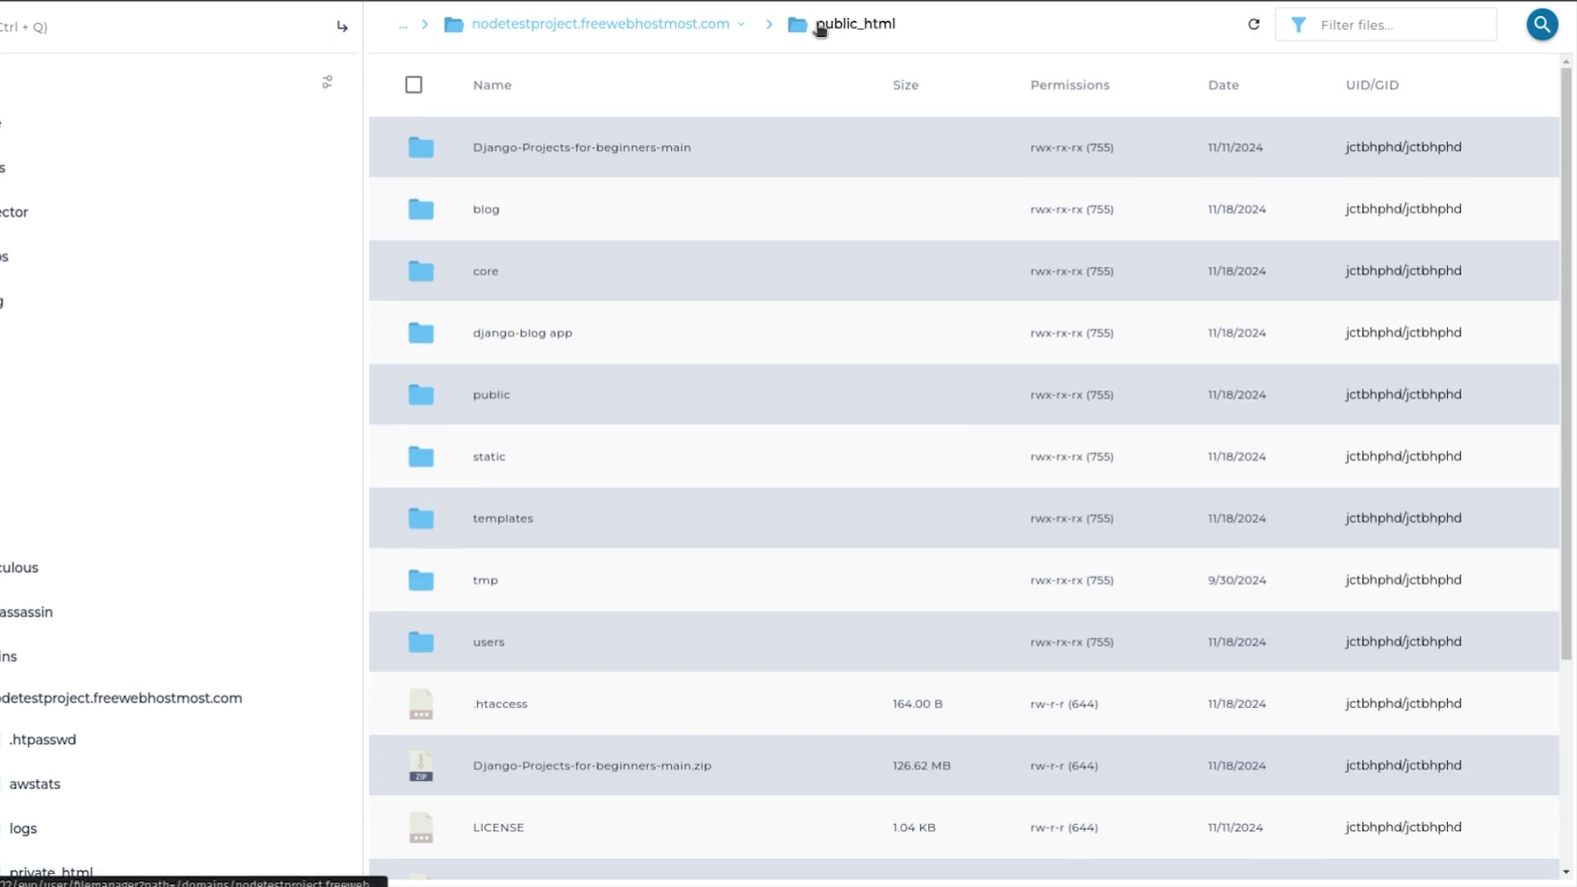
scroll(657, 329, "down", 3)
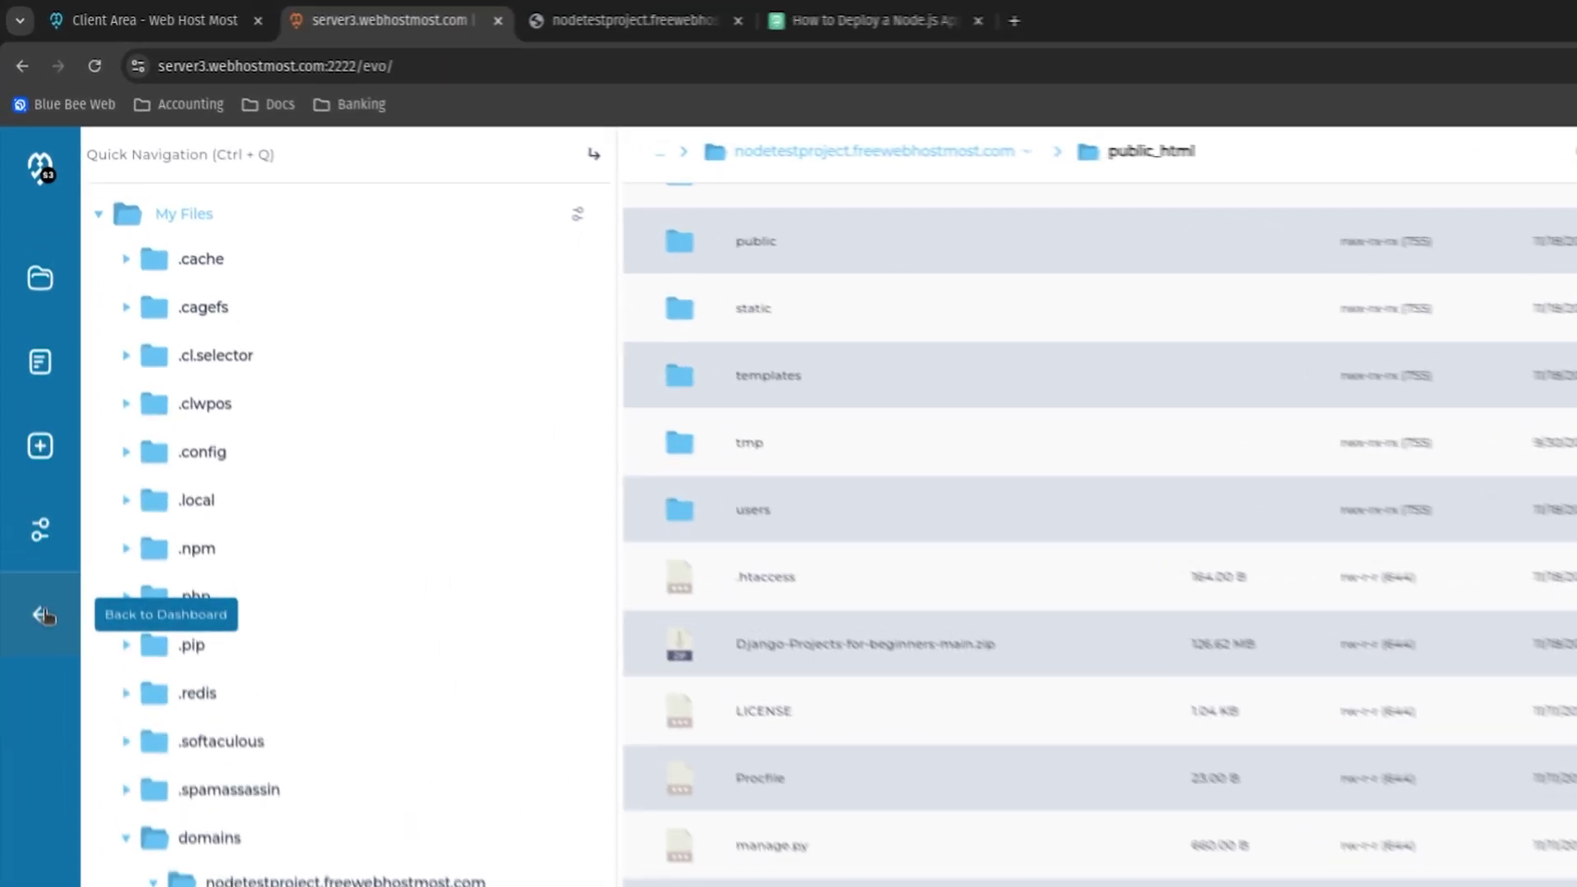
left_click(40, 505)
left_click(317, 435)
left_click(312, 620)
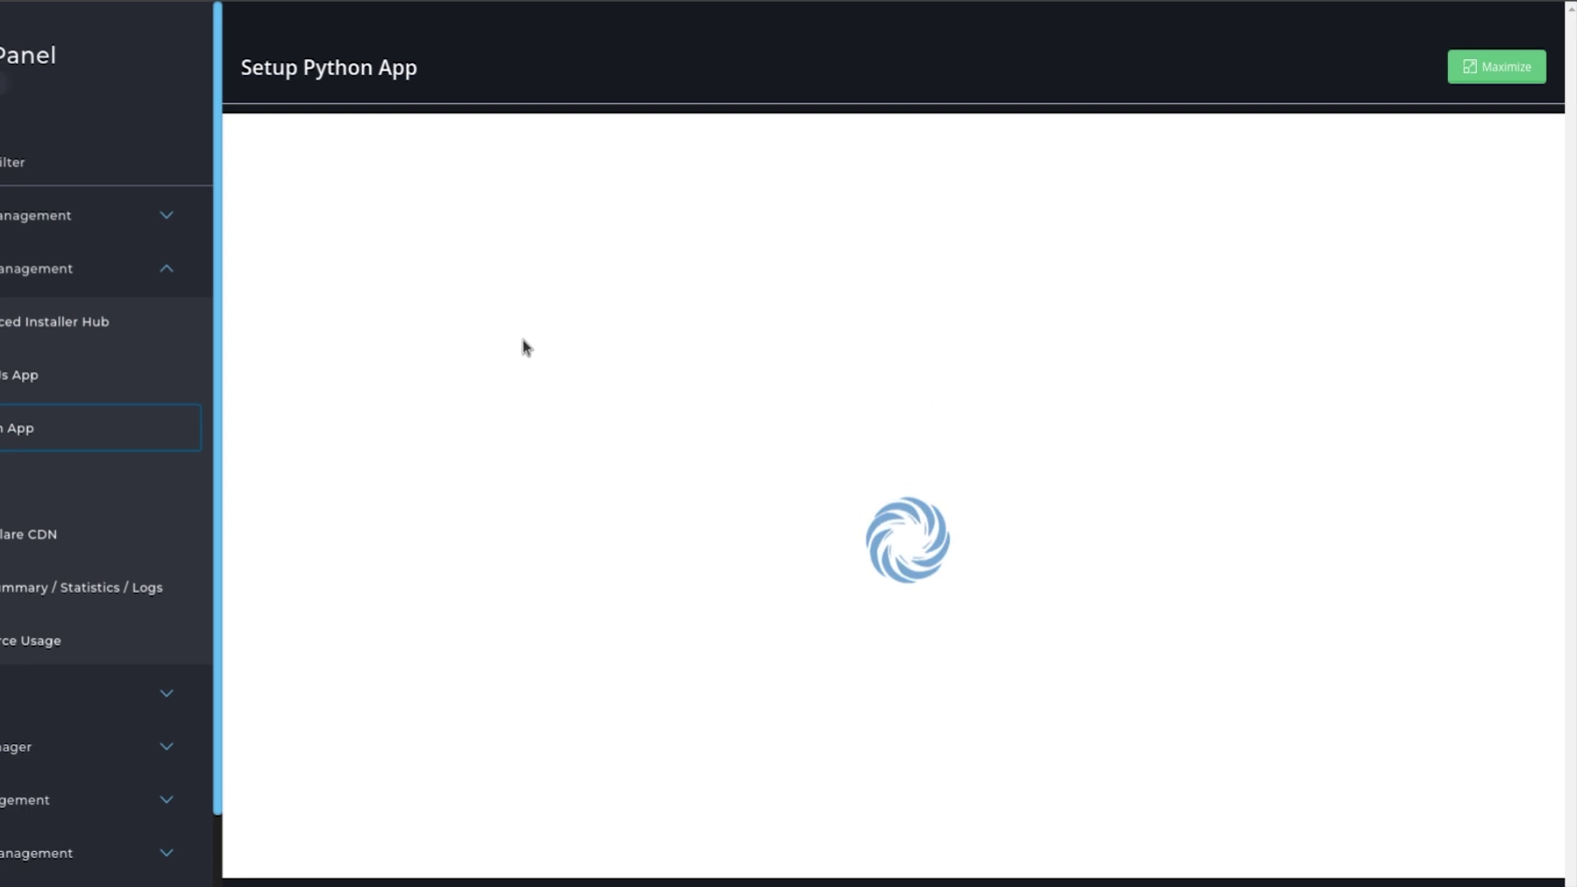
Edit the nodetestproject app and confirm its startup file is passenger_wsgi.py.
left_click(1376, 368)
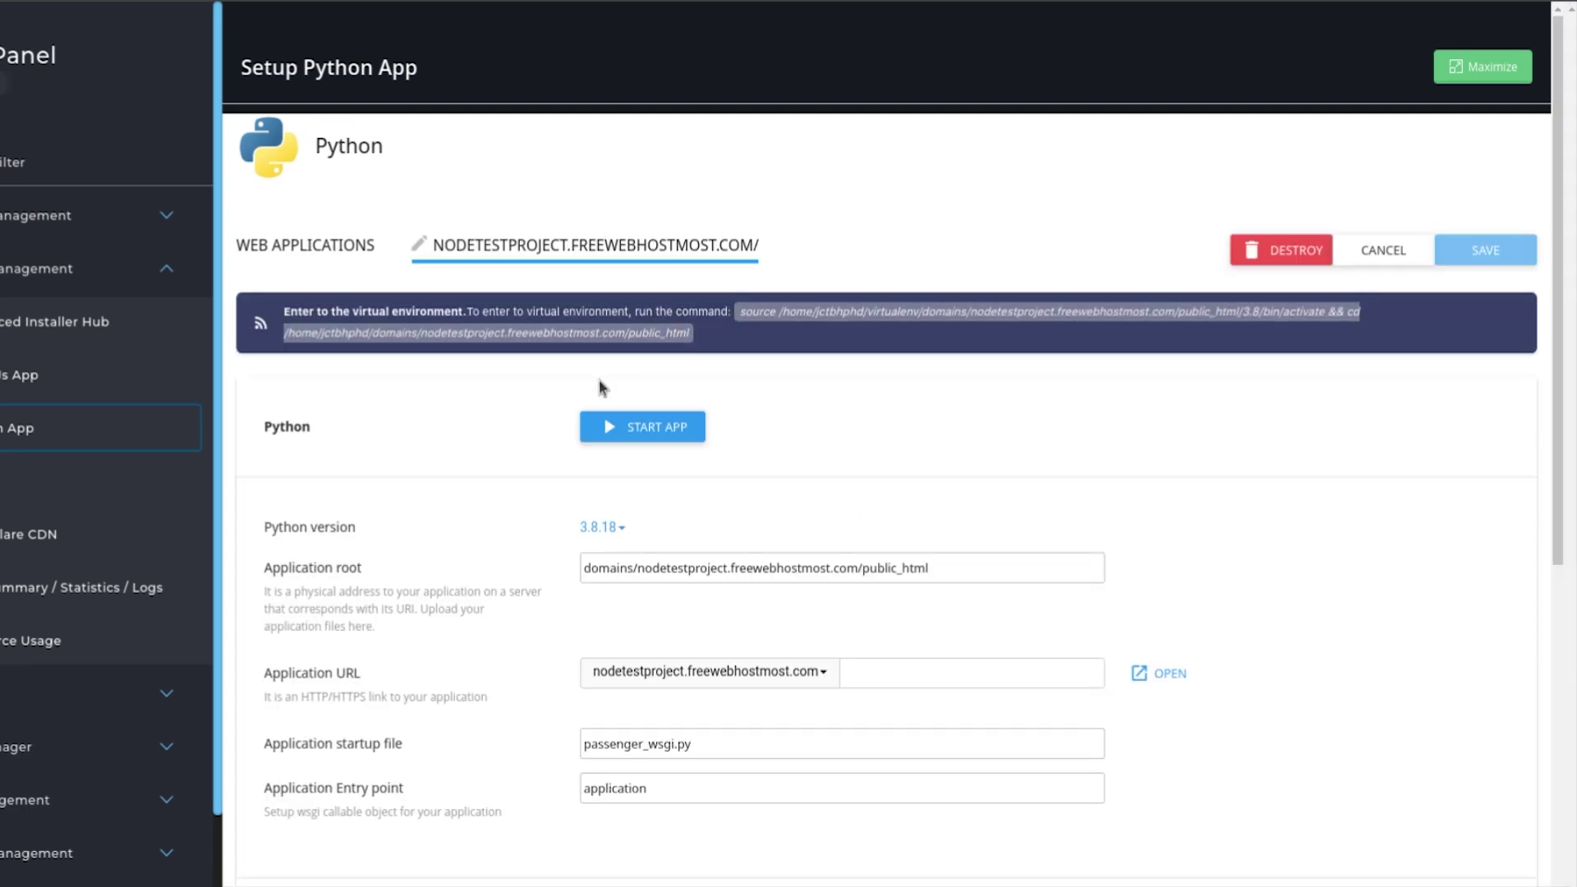
scroll(599, 378, "down", 4)
triple_click(698, 398)
left_click(441, 402)
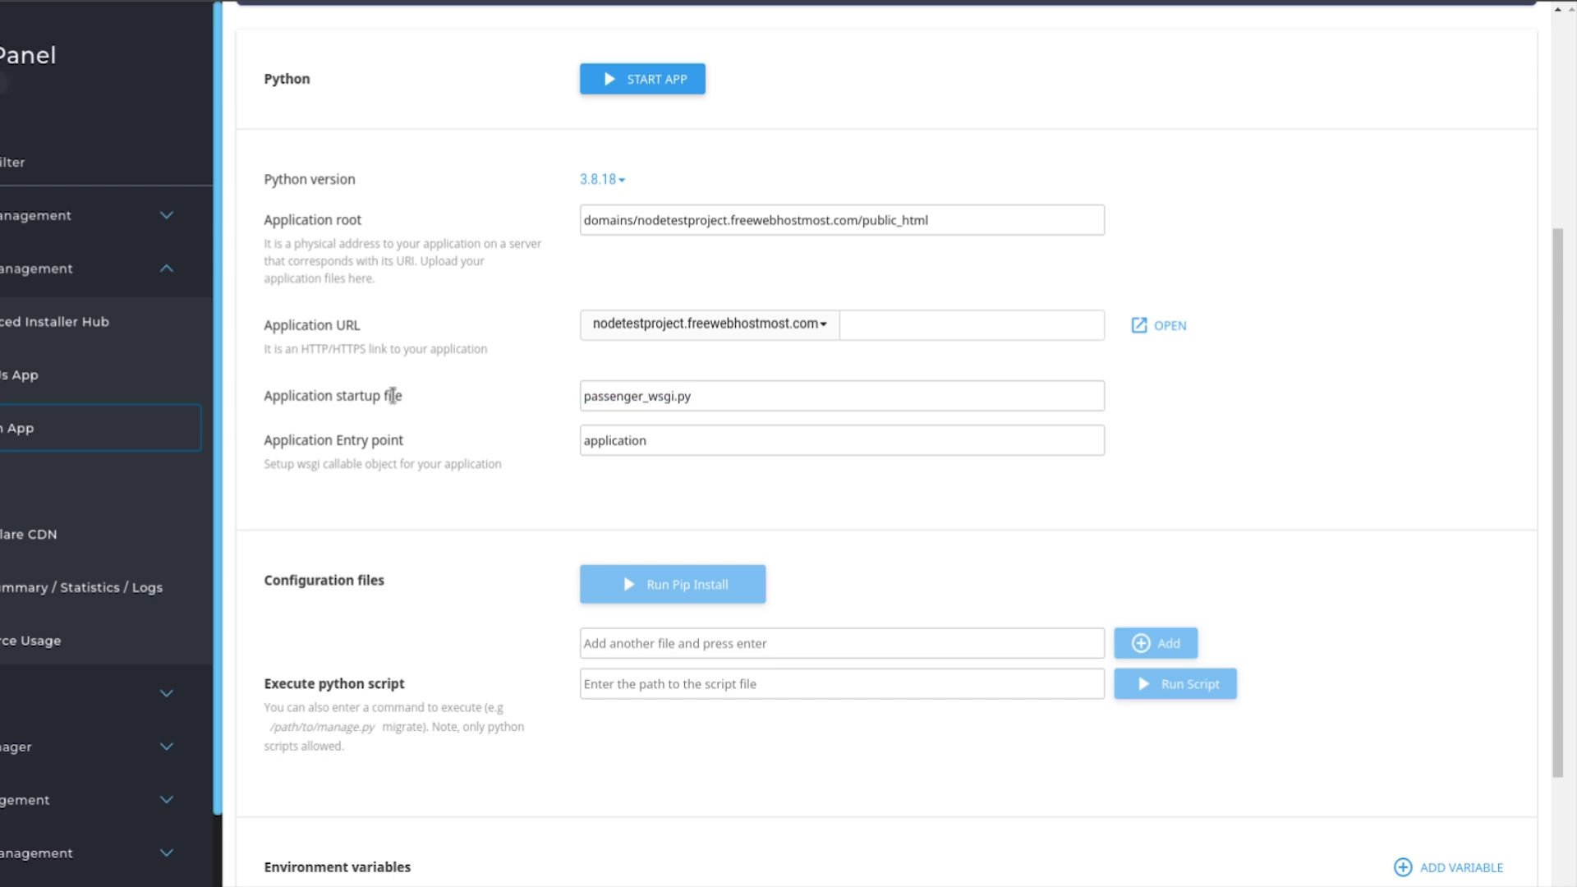
triple_click(621, 391)
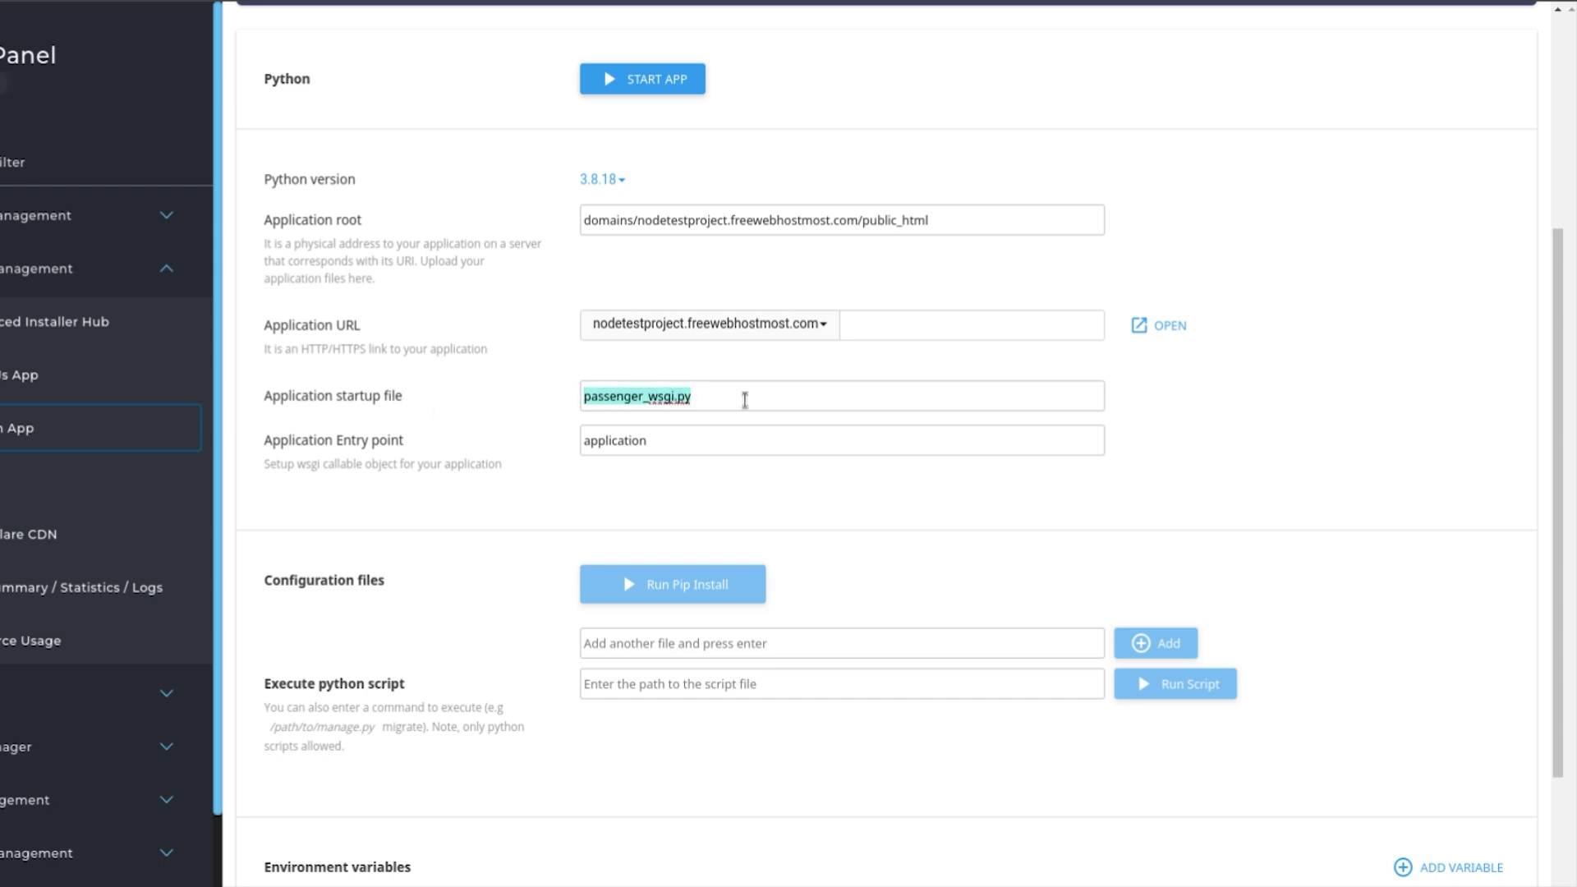
left_click(745, 400)
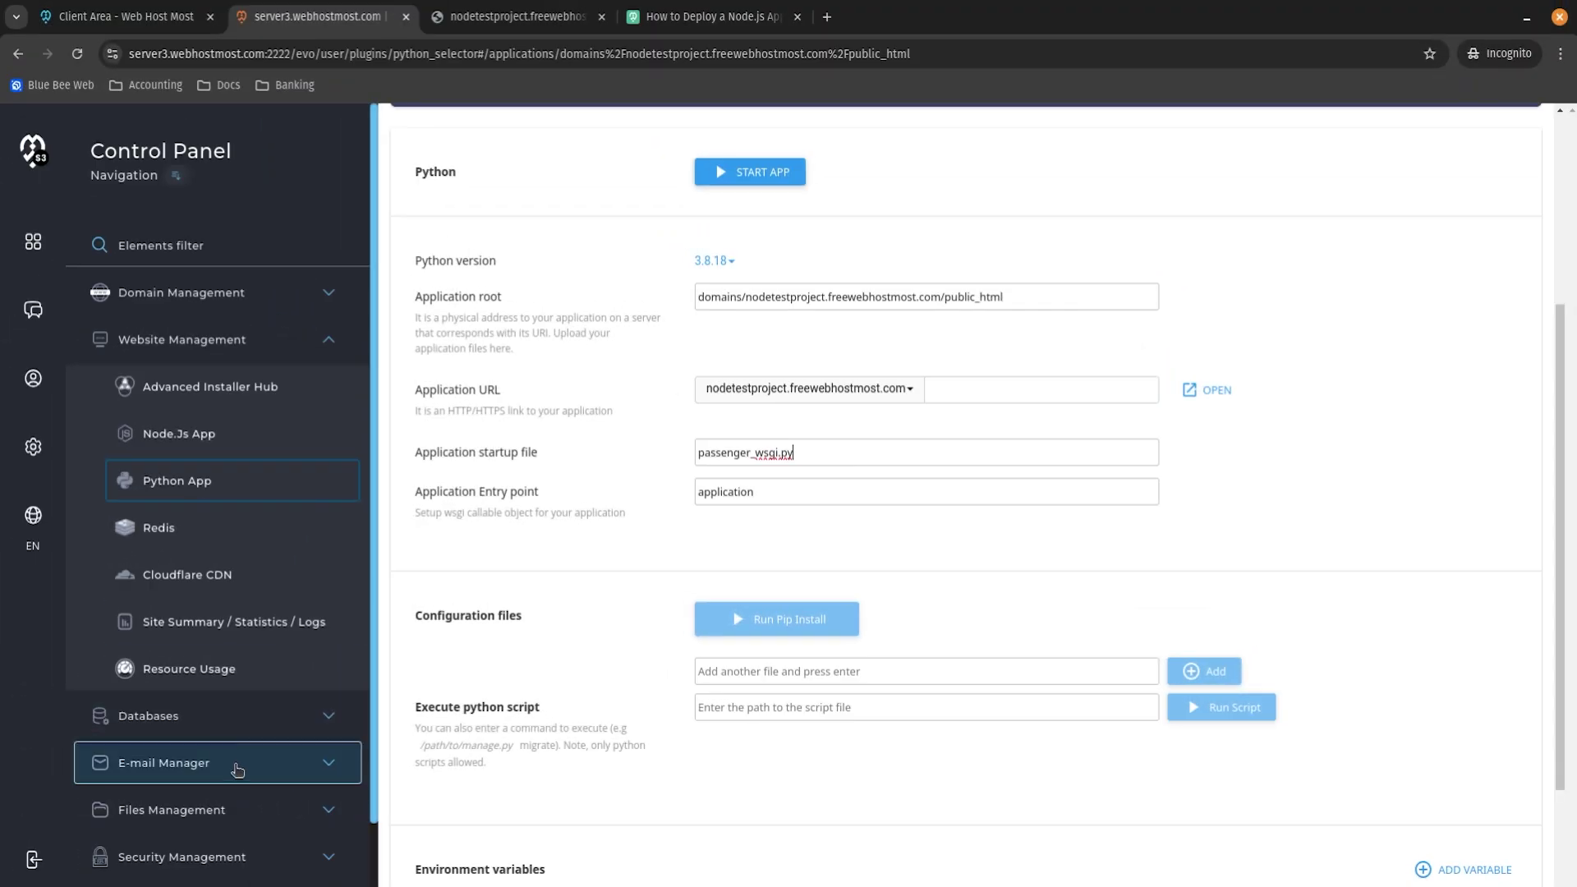
left_click(42, 800)
In a new File Manager tab, open public_html/passenger_wsgi.py in the editor.
middle_click(213, 856)
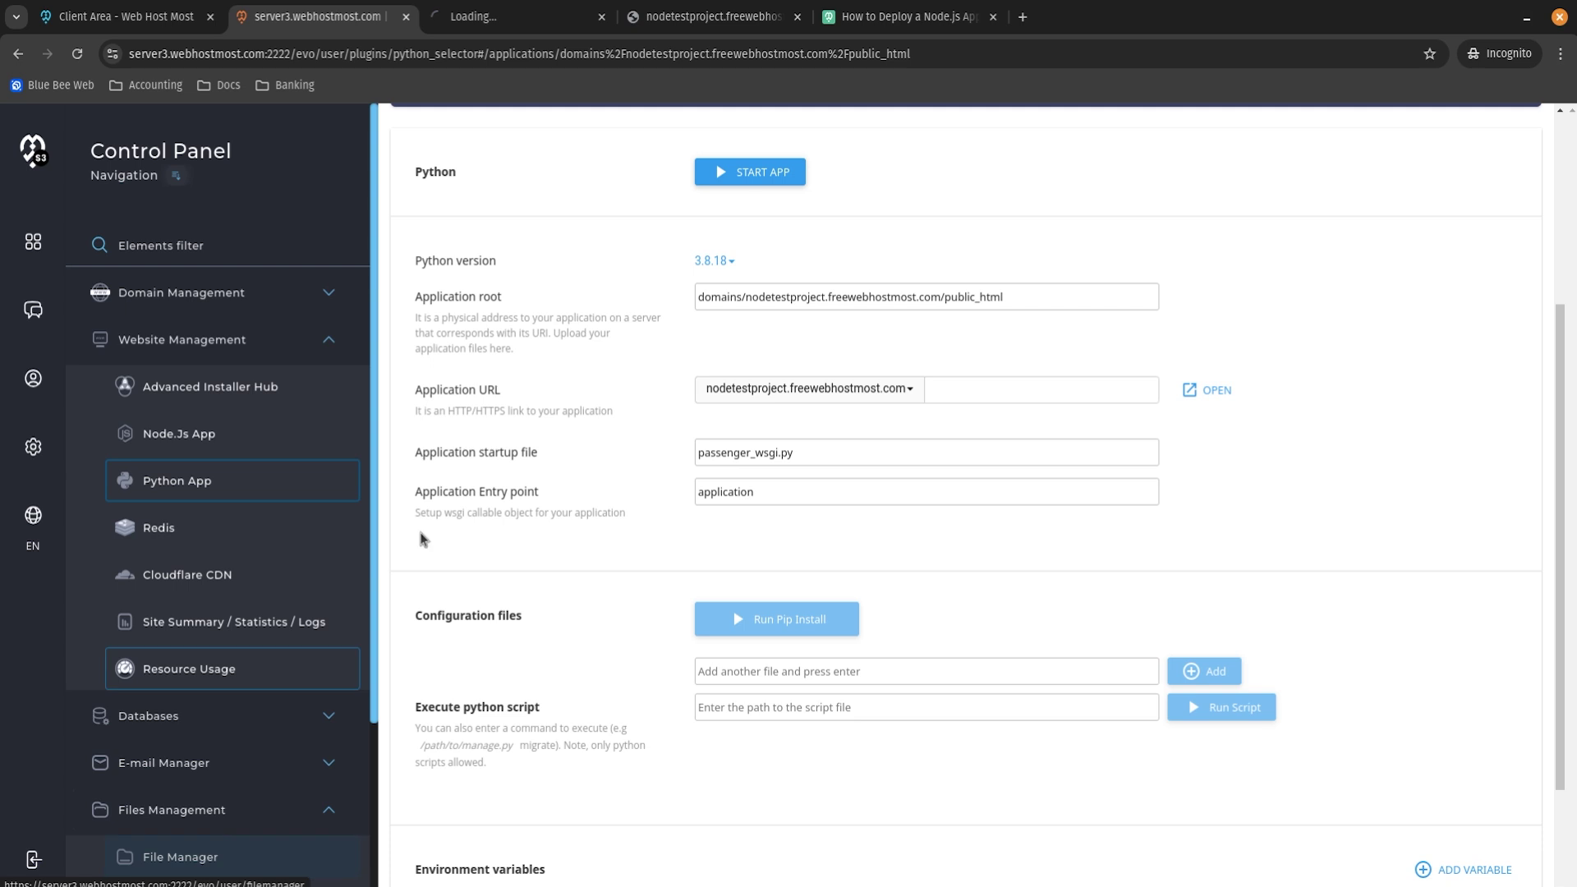
left_click(507, 19)
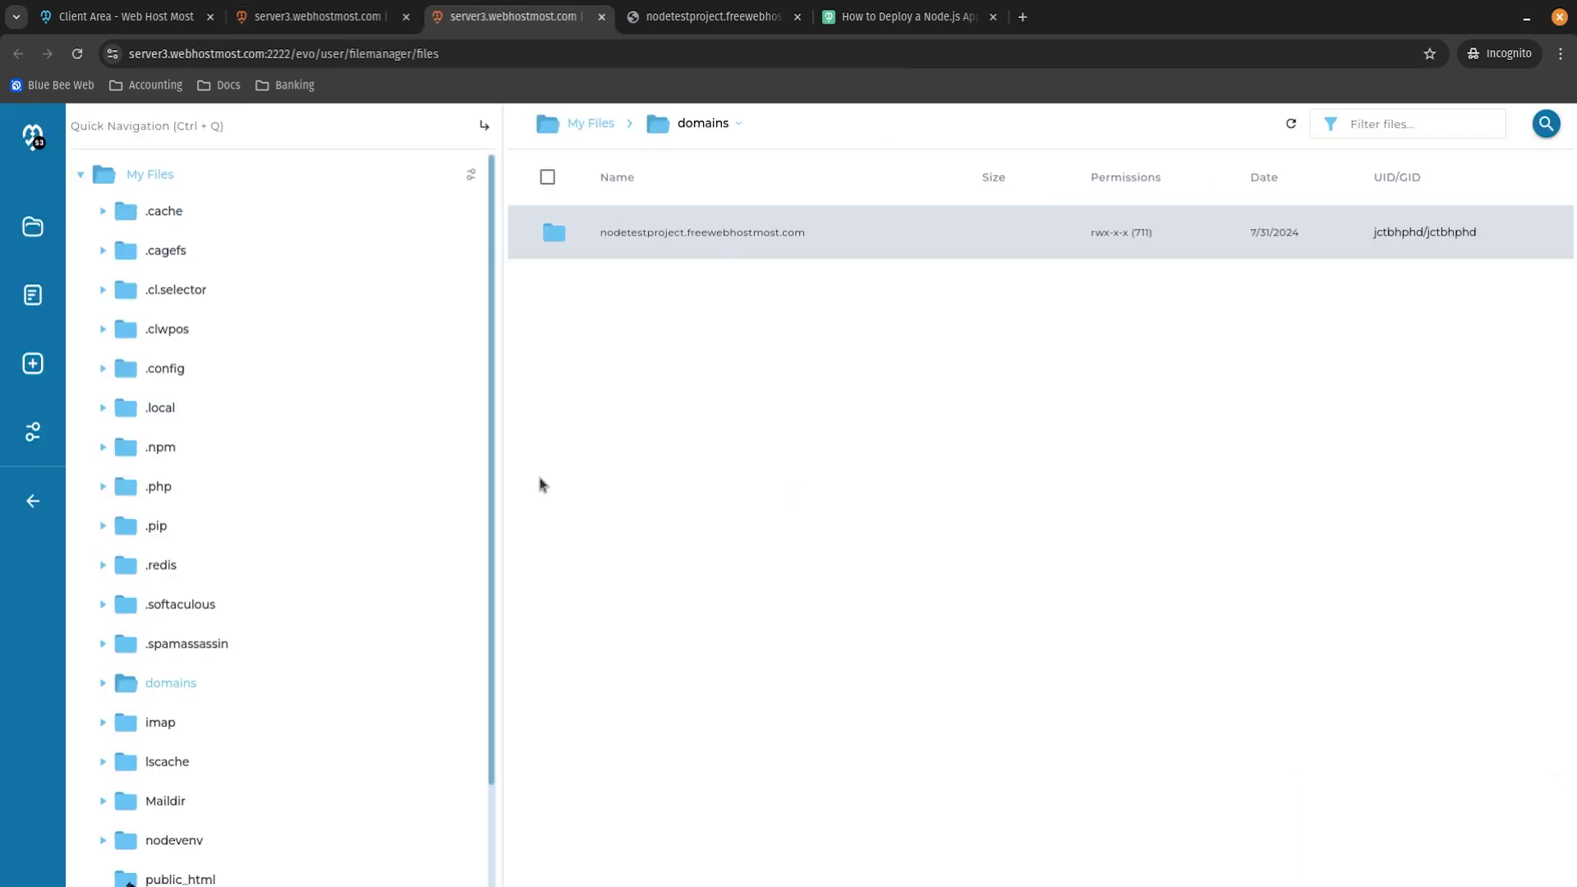
double_click(669, 243)
double_click(644, 451)
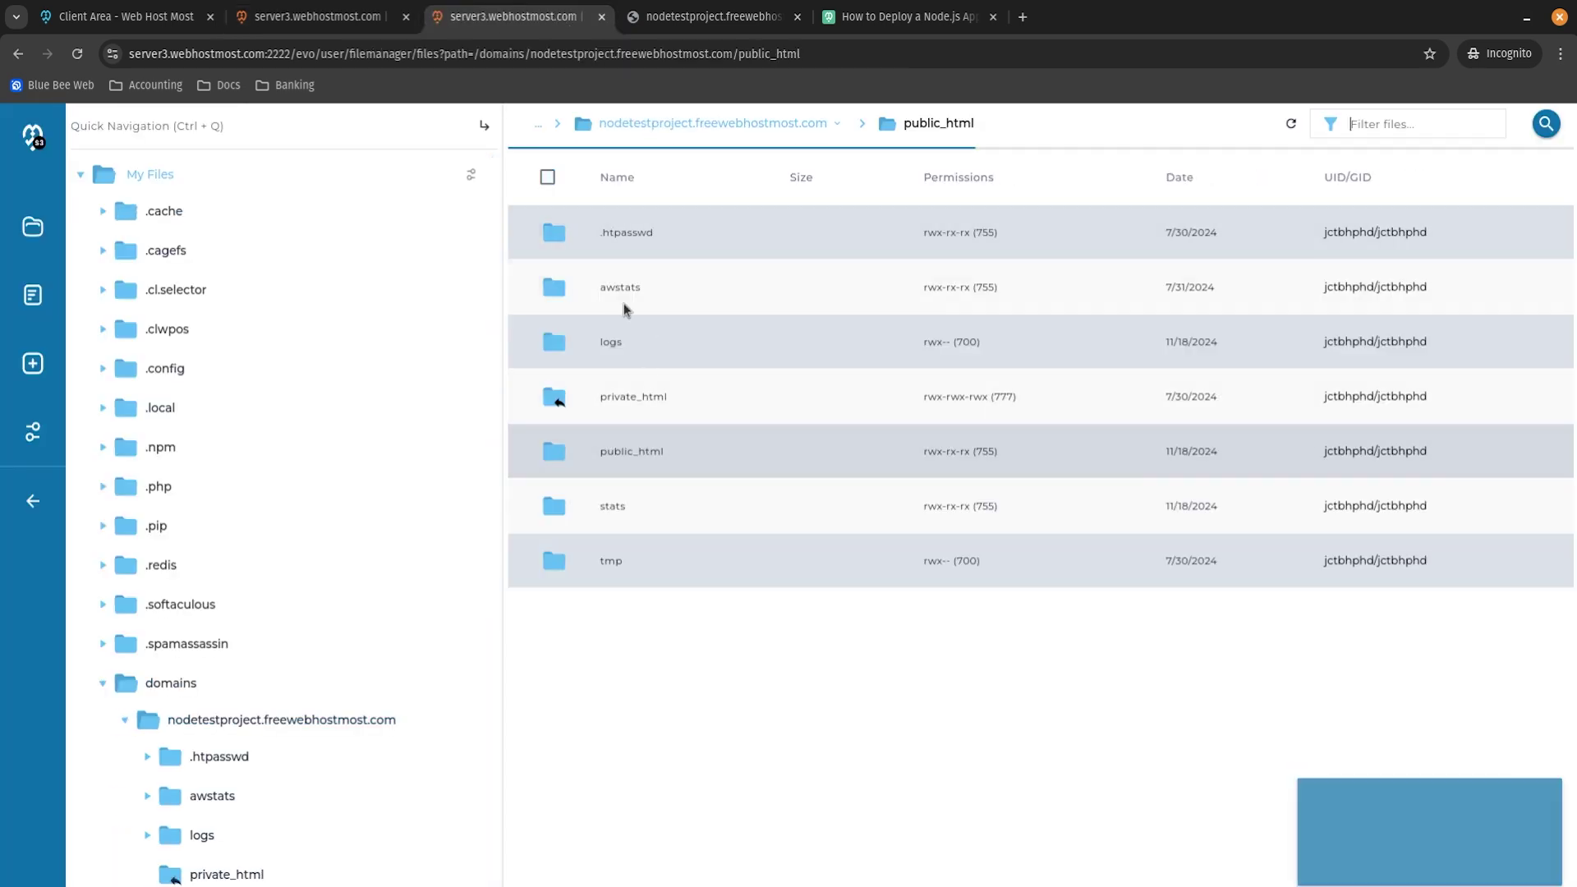
key("ctrl+Page_Up")
double_click(704, 451)
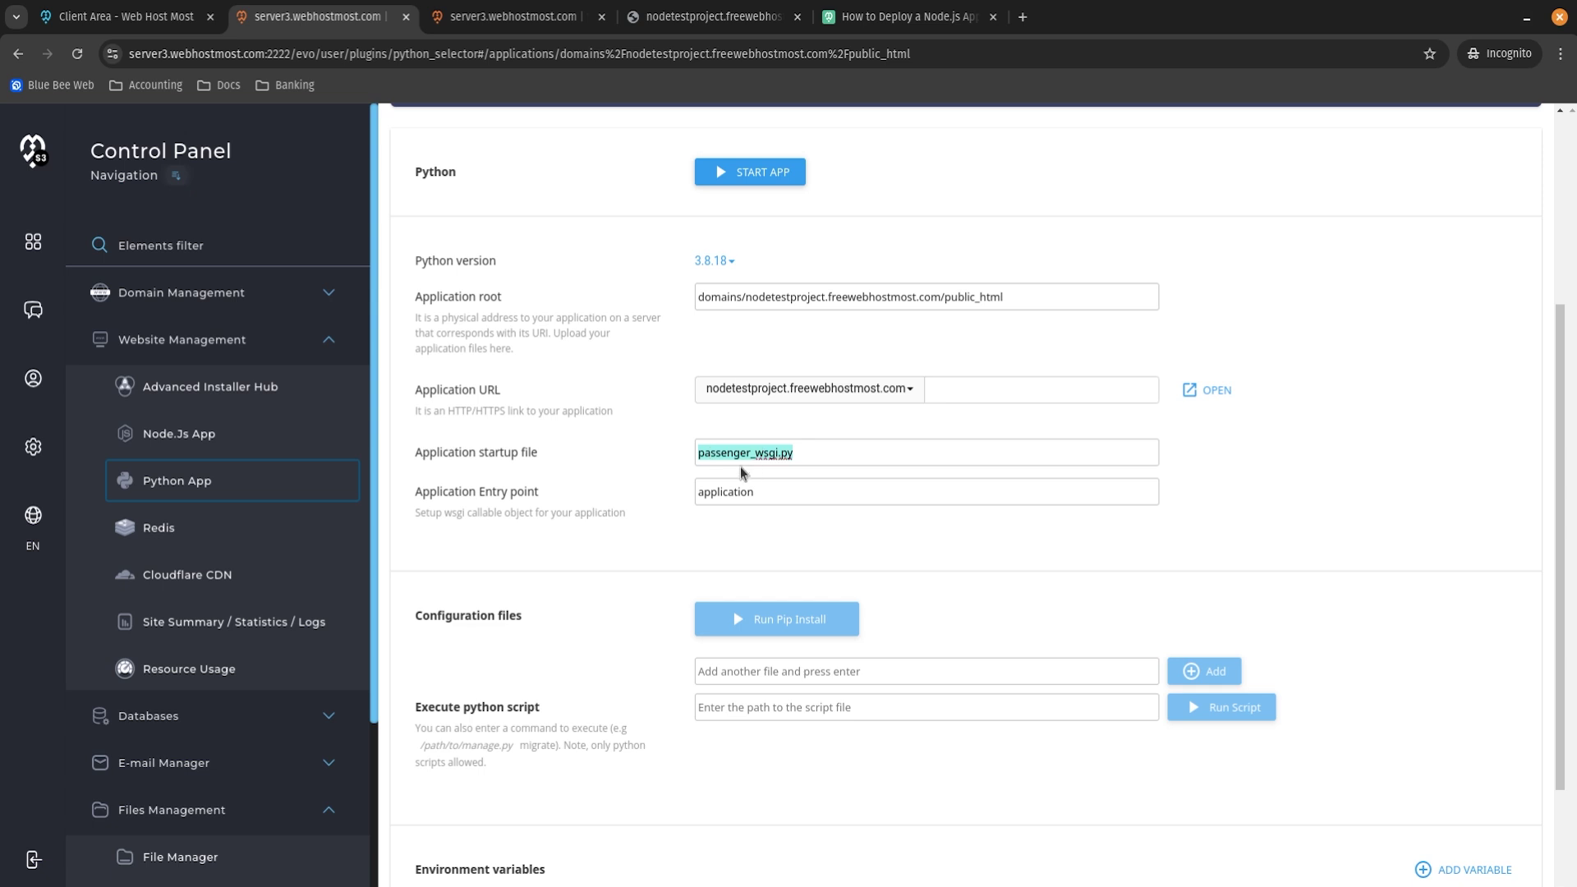
key("ctrl+Page_Down")
scroll(686, 657, "down", 3)
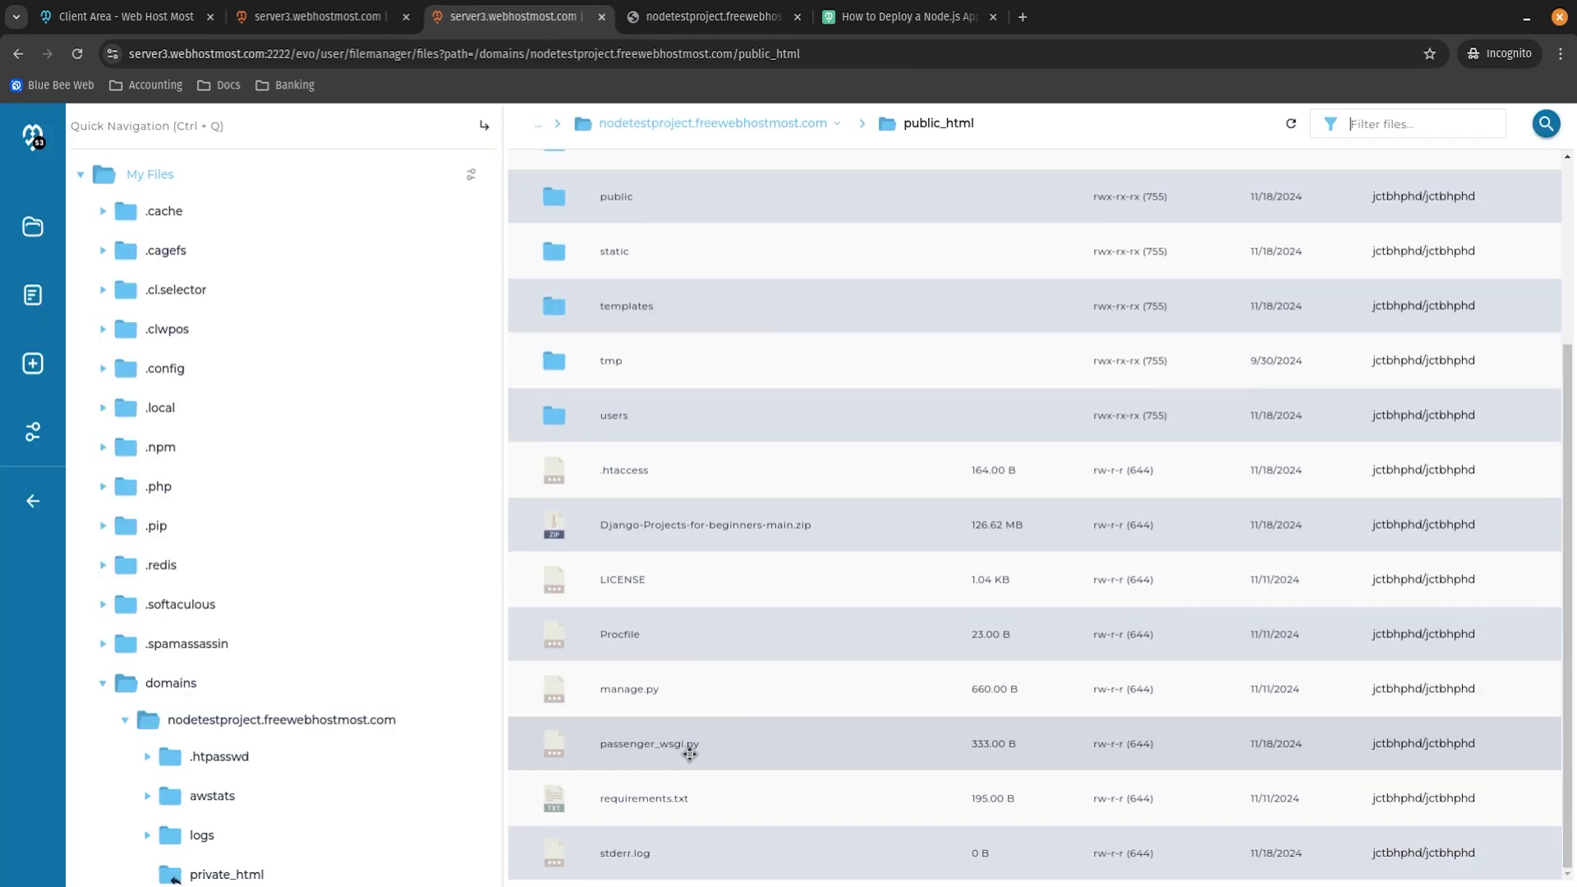
double_click(687, 749)
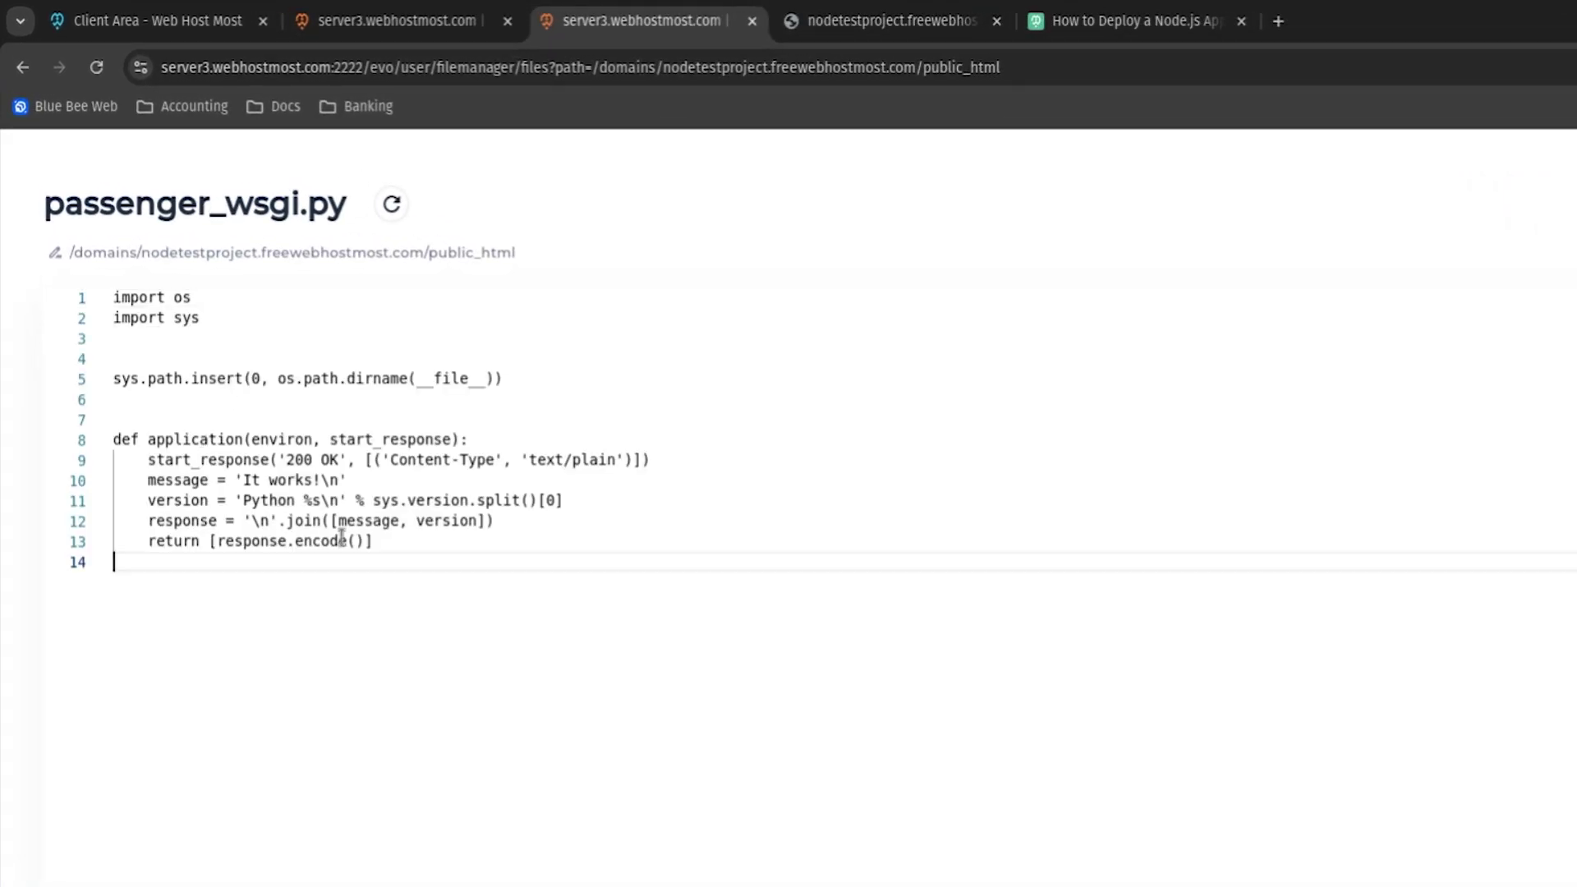
Compare the default 'It works!' code with the live site's output.
left_click_drag(307, 436, 90, 304)
left_click_drag(112, 379, 90, 257)
left_click(309, 558)
left_click(832, 23)
left_click_drag(151, 225, 247, 219)
left_click(6, 156)
left_click(247, 219)
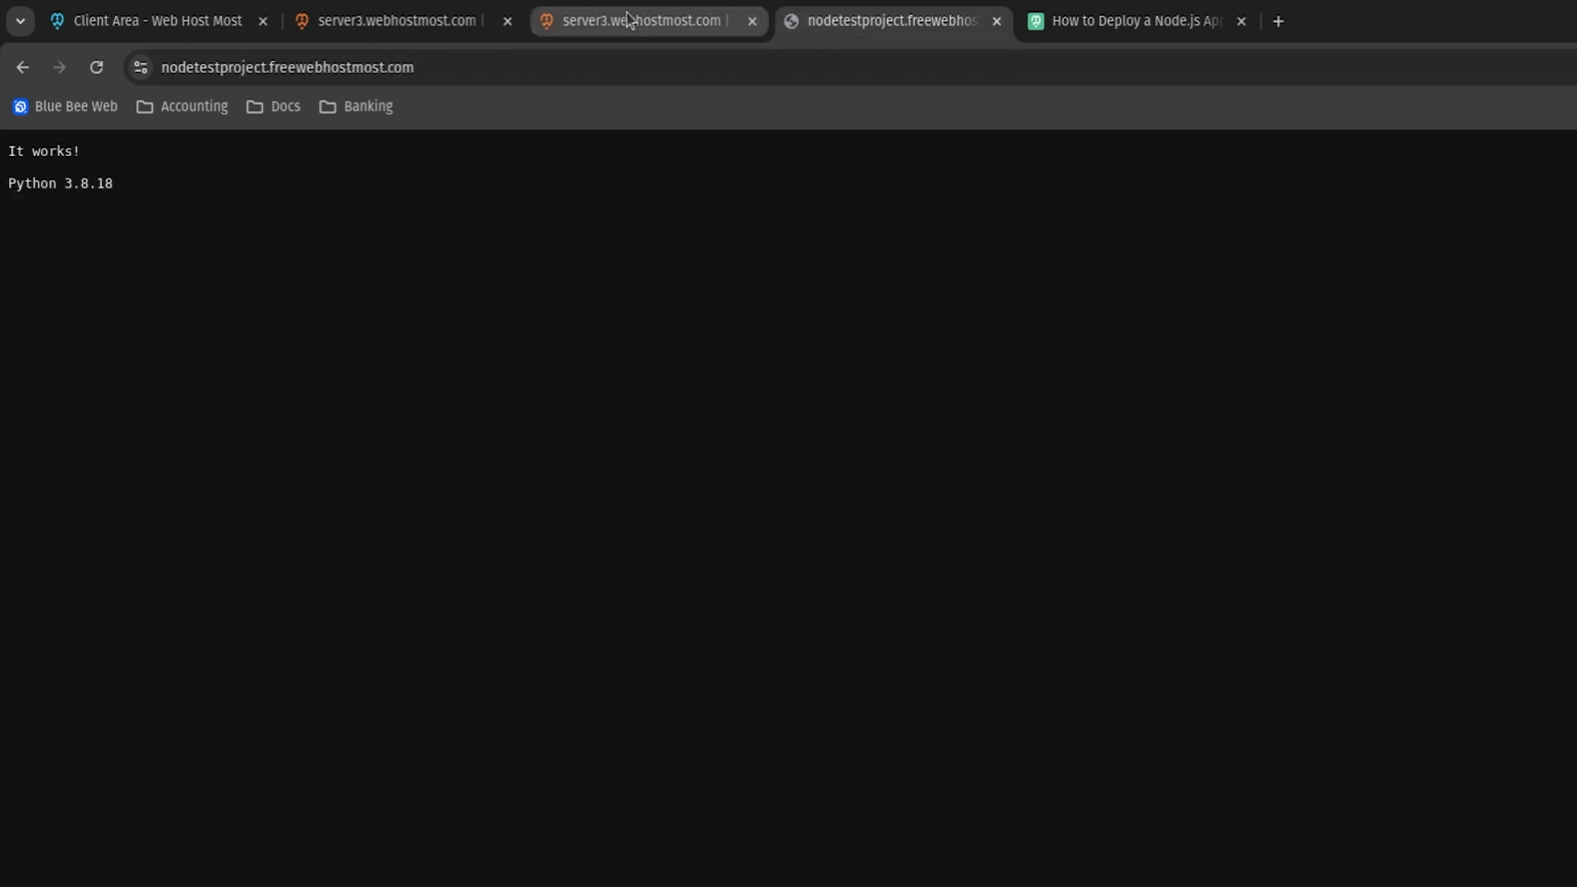
left_click(628, 20)
left_click_drag(244, 480, 345, 480)
double_click(251, 501)
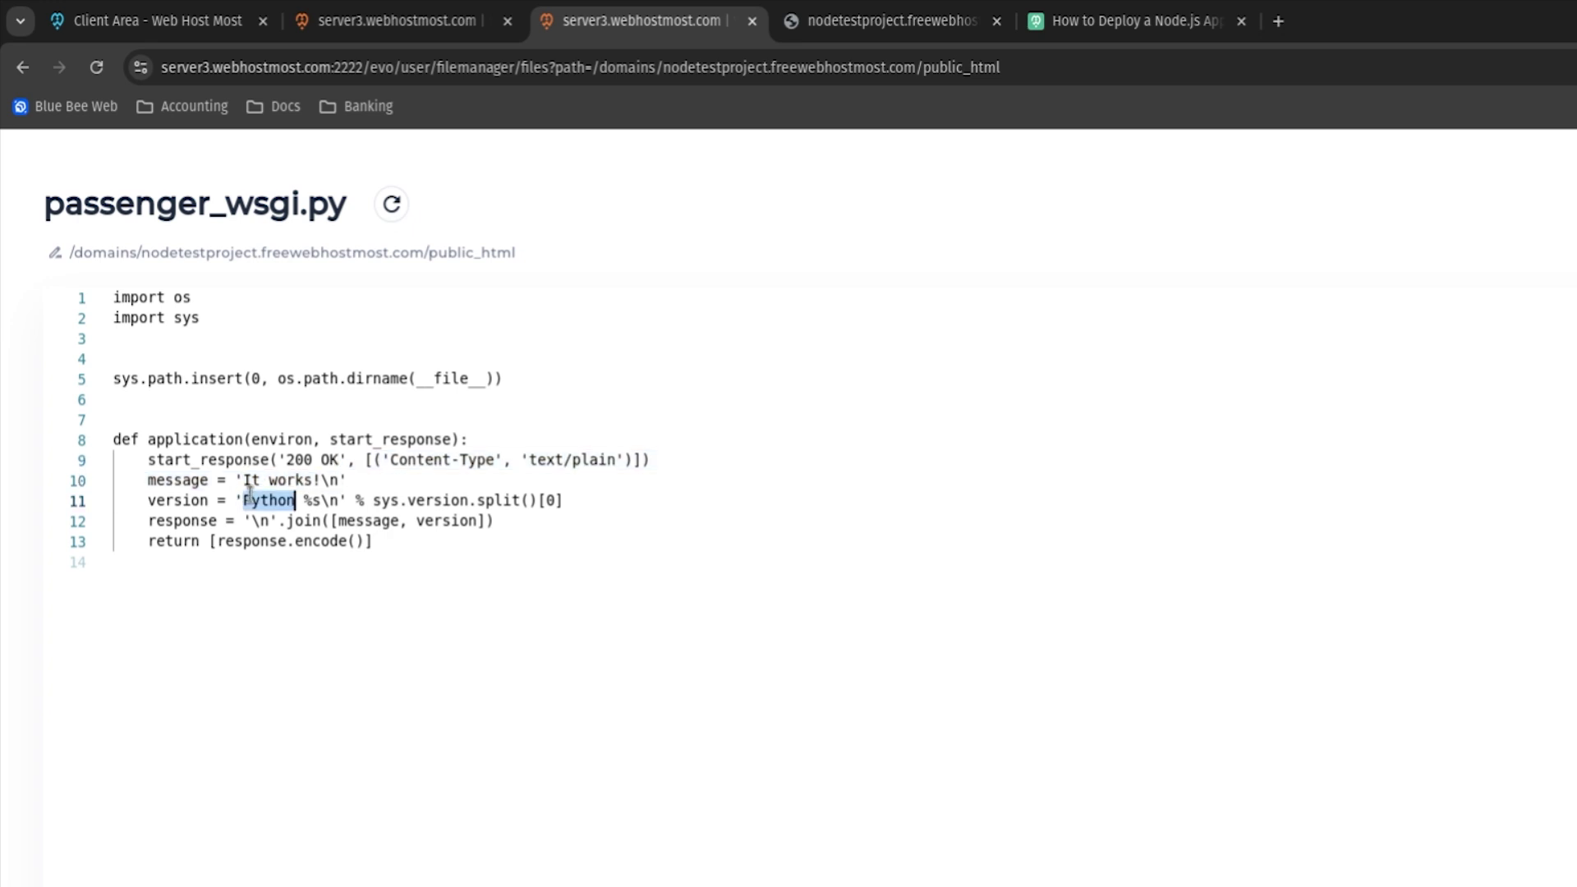
left_click(372, 500)
double_click(497, 500)
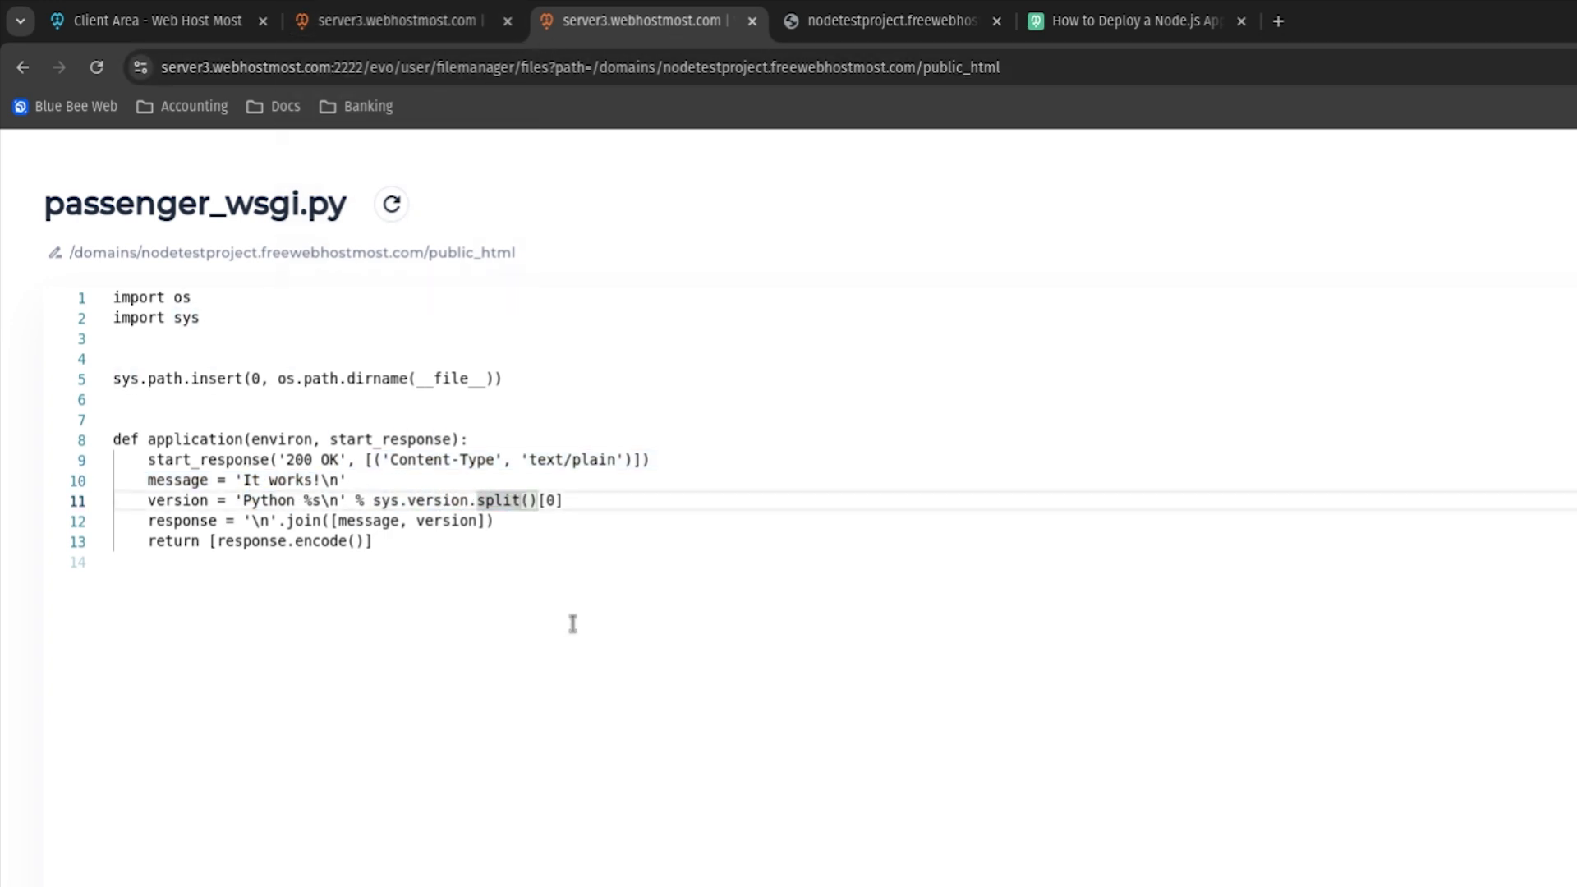
left_click(534, 669)
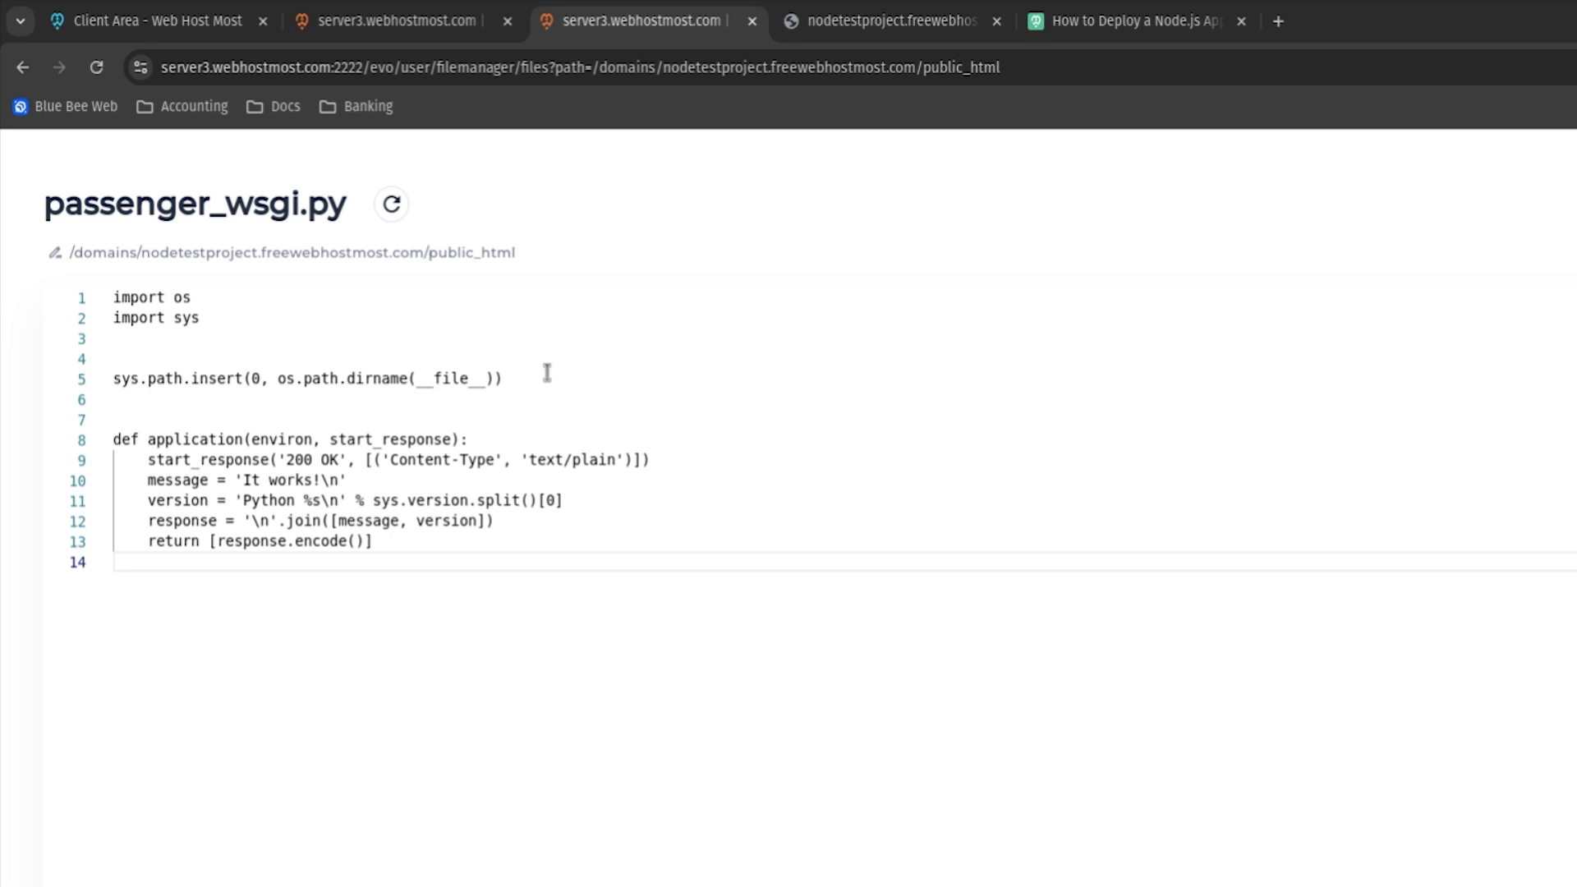
Replace passenger_wsgi.py with Django WSGI startup code and select the systemusername placeholder.
left_click(938, 526)
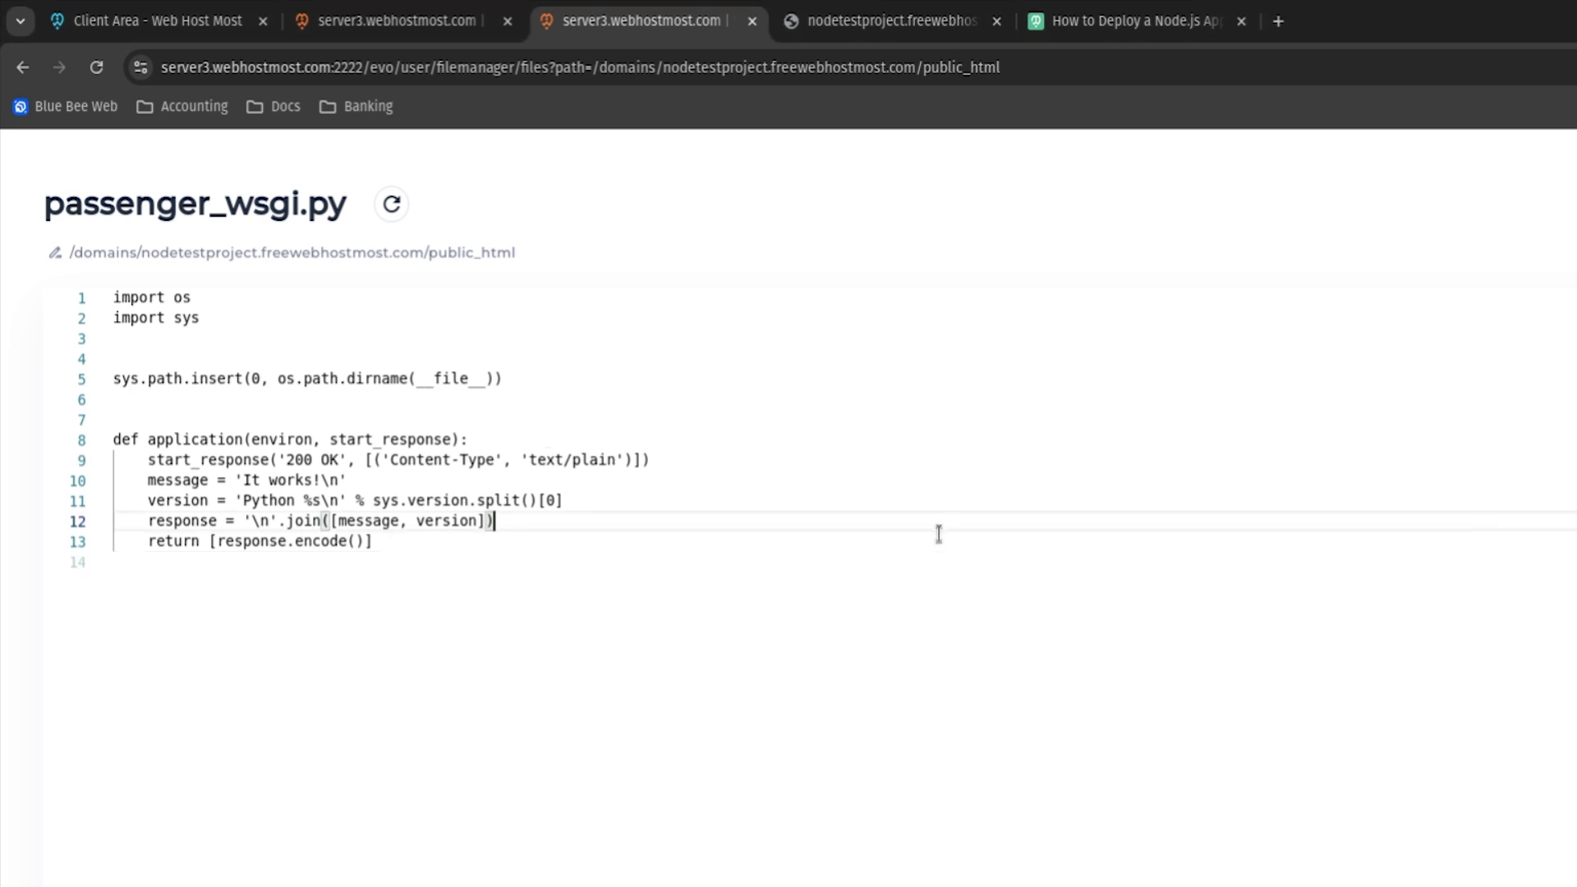
key("ctrl+a")
type("import sys import os  # Define path to the project sys.path.insert(0, '/home/$systemusername/domains/nodetestproject.freewebhostmost.com/public_html')  # Define variable for the Django project os.environ['DJANGO_SETTINGS_MODULE'] = 'blog.settings'  from django.core.wsgi import get_wsgi_application application = get_wsgi_application()")
left_click_drag(515, 532, 40, 247)
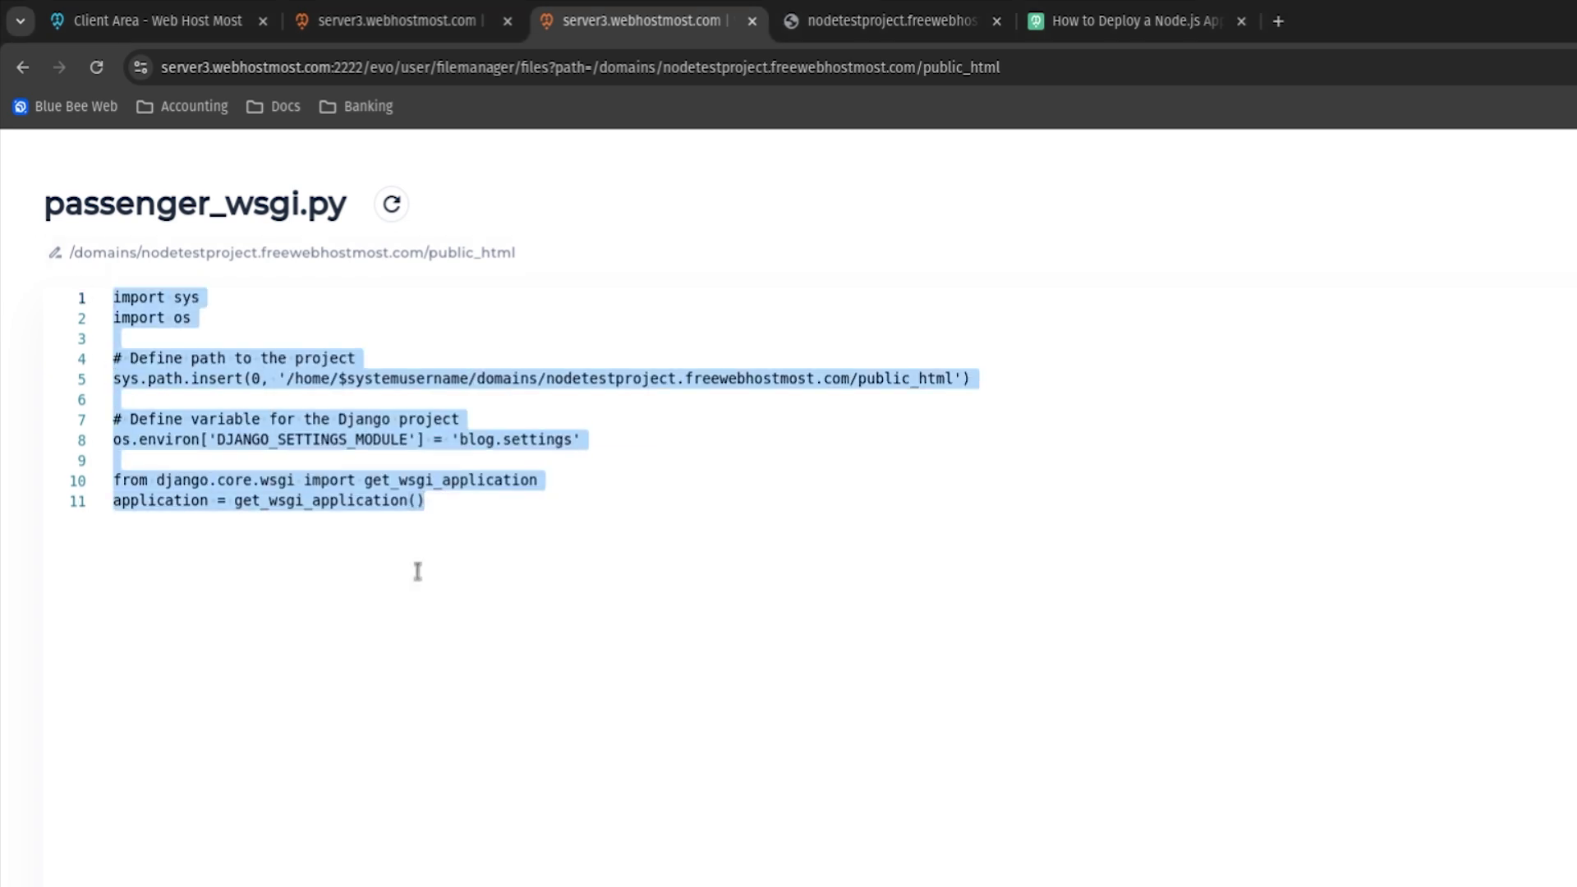
left_click(418, 570)
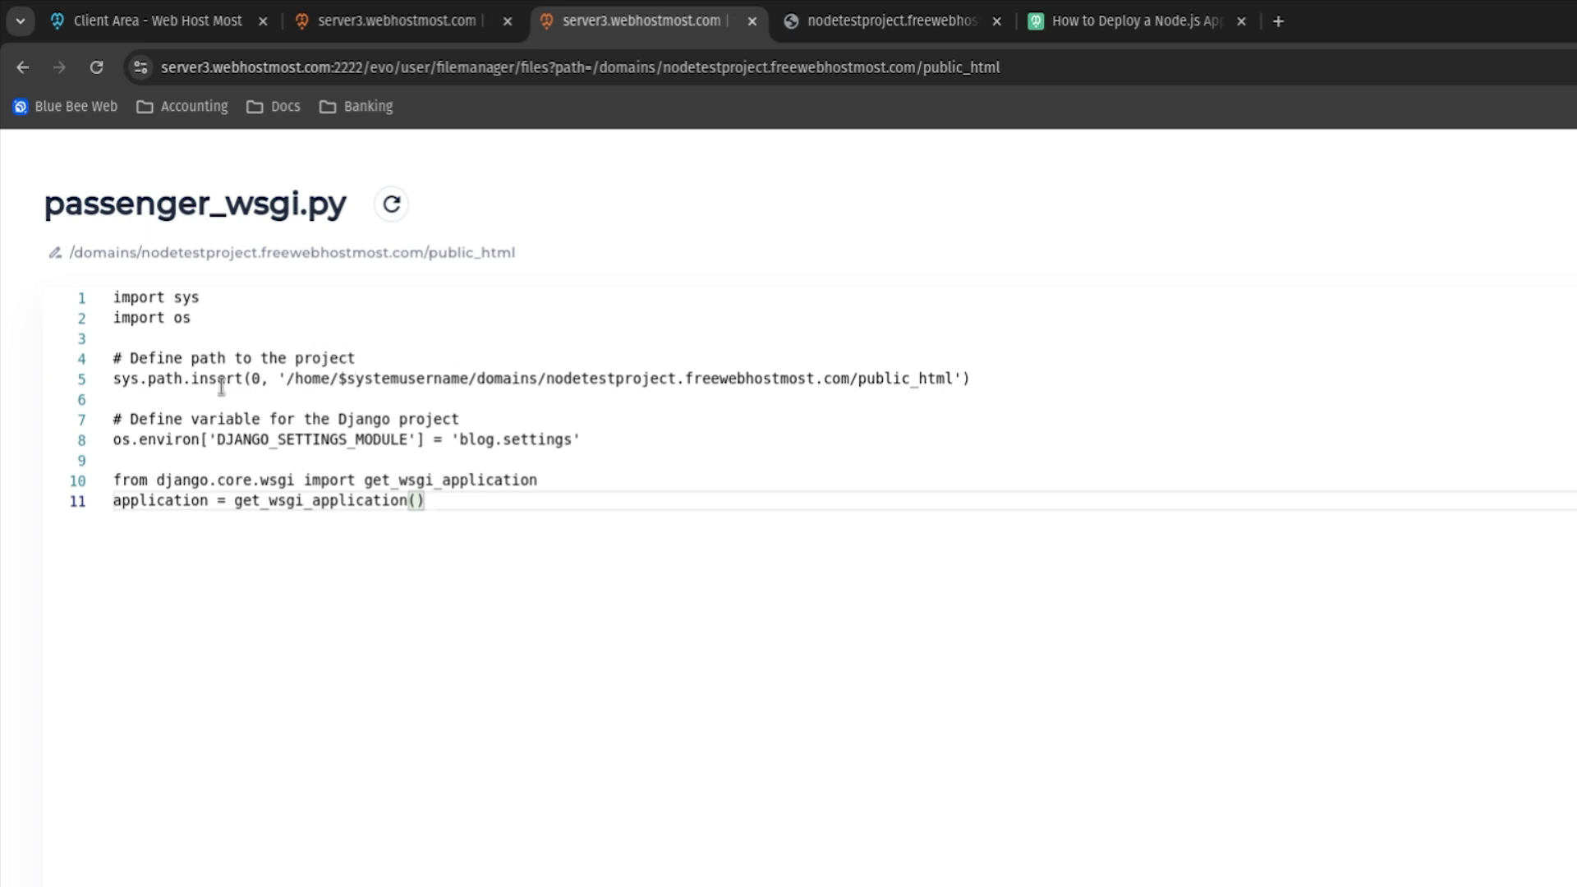
left_click_drag(287, 378, 951, 378)
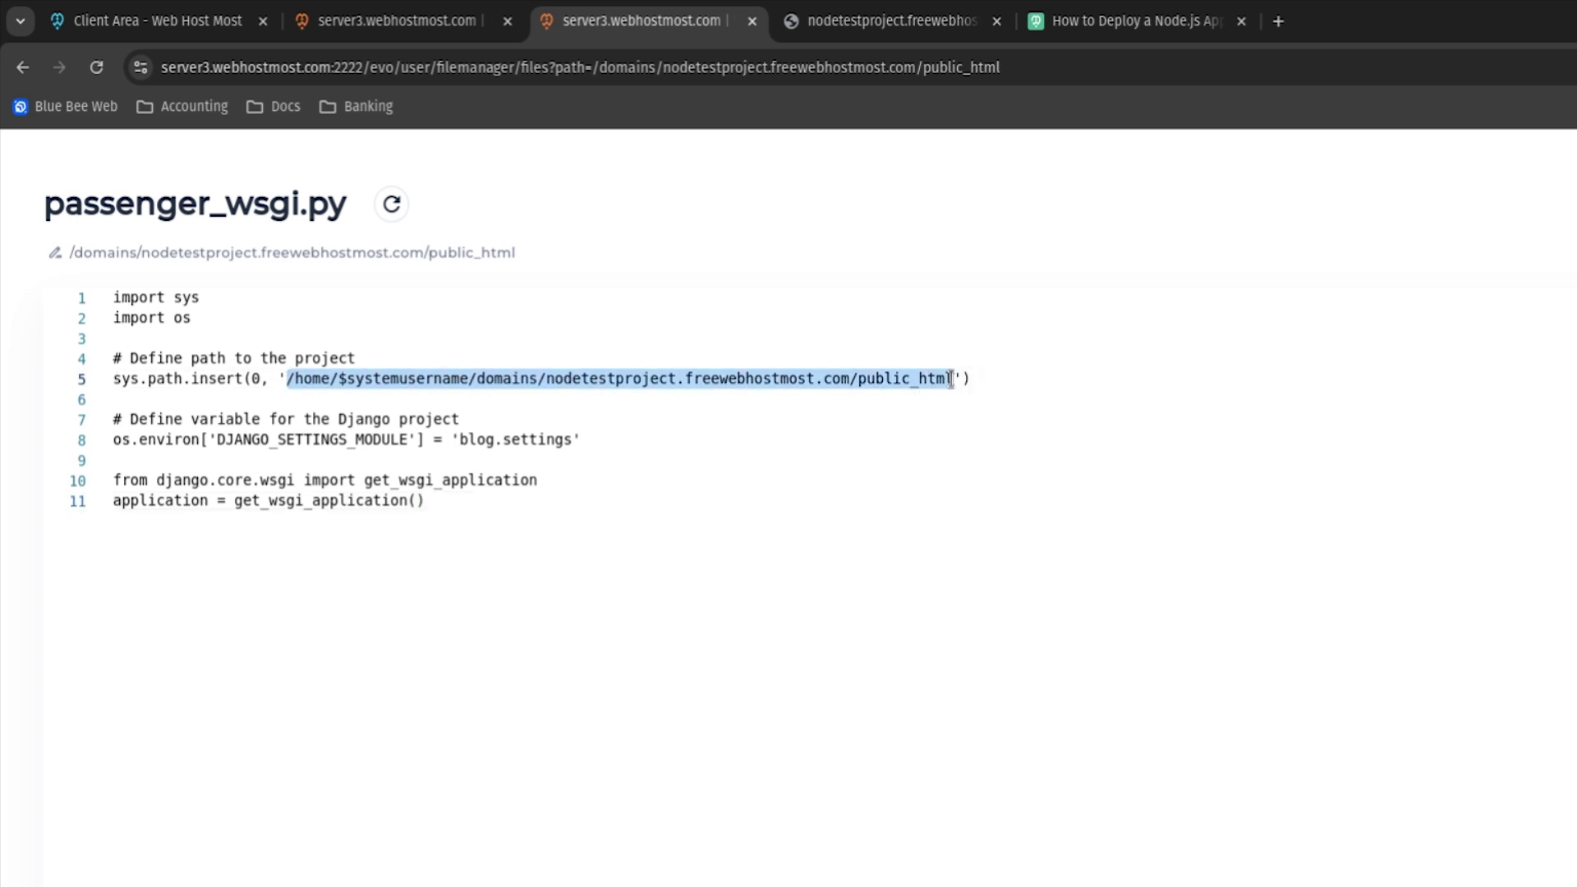
double_click(380, 386)
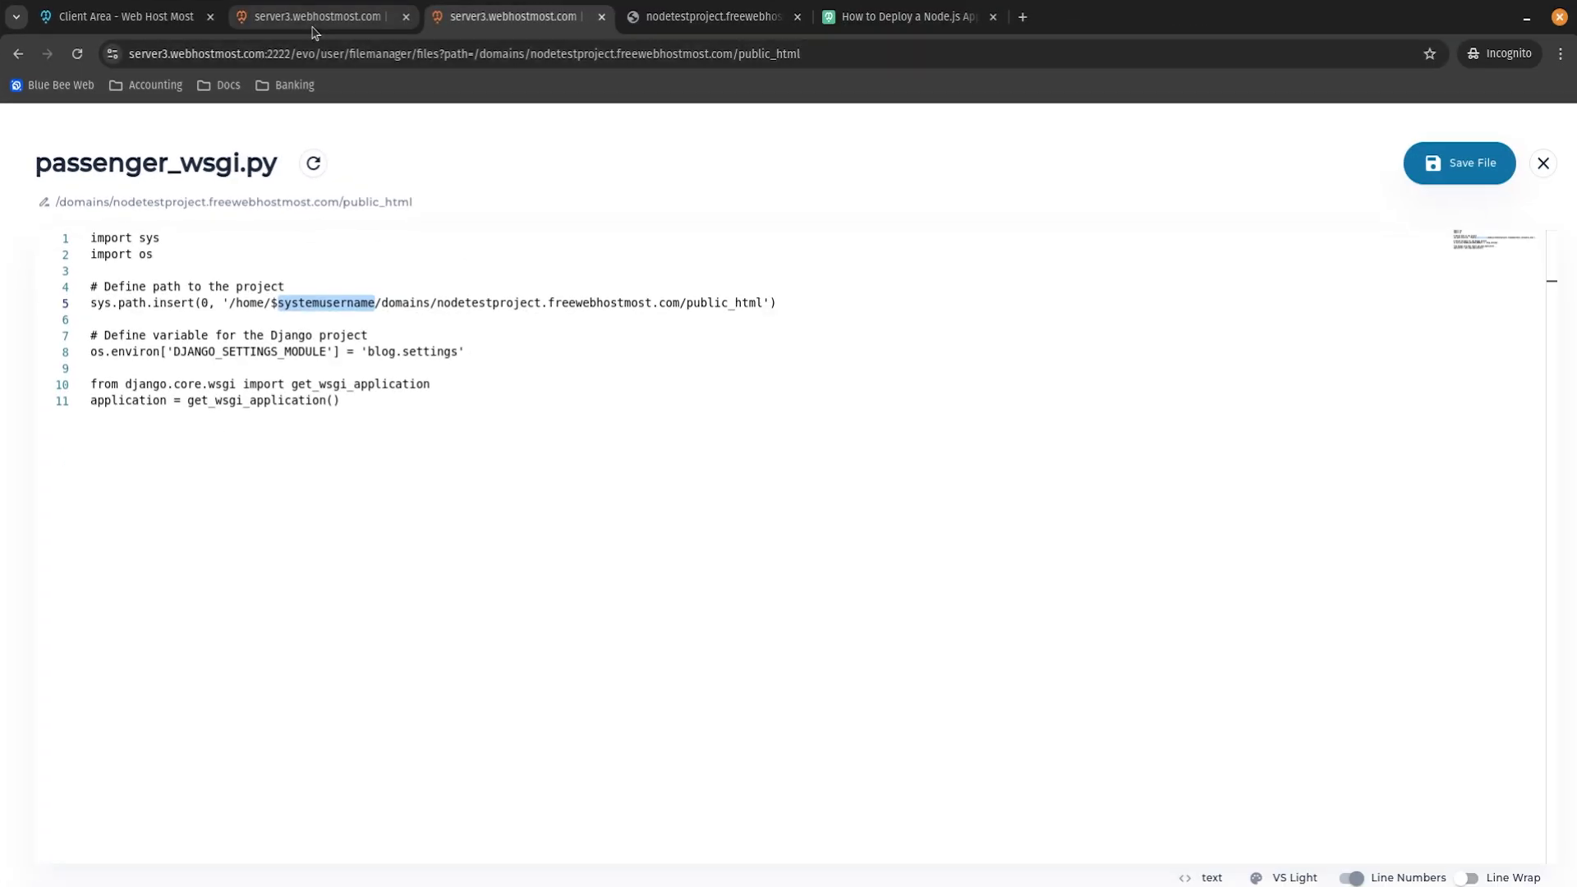
Copy the hosting account username from the Pro plan's Product Details in the client area.
key("ctrl+Page_Up")
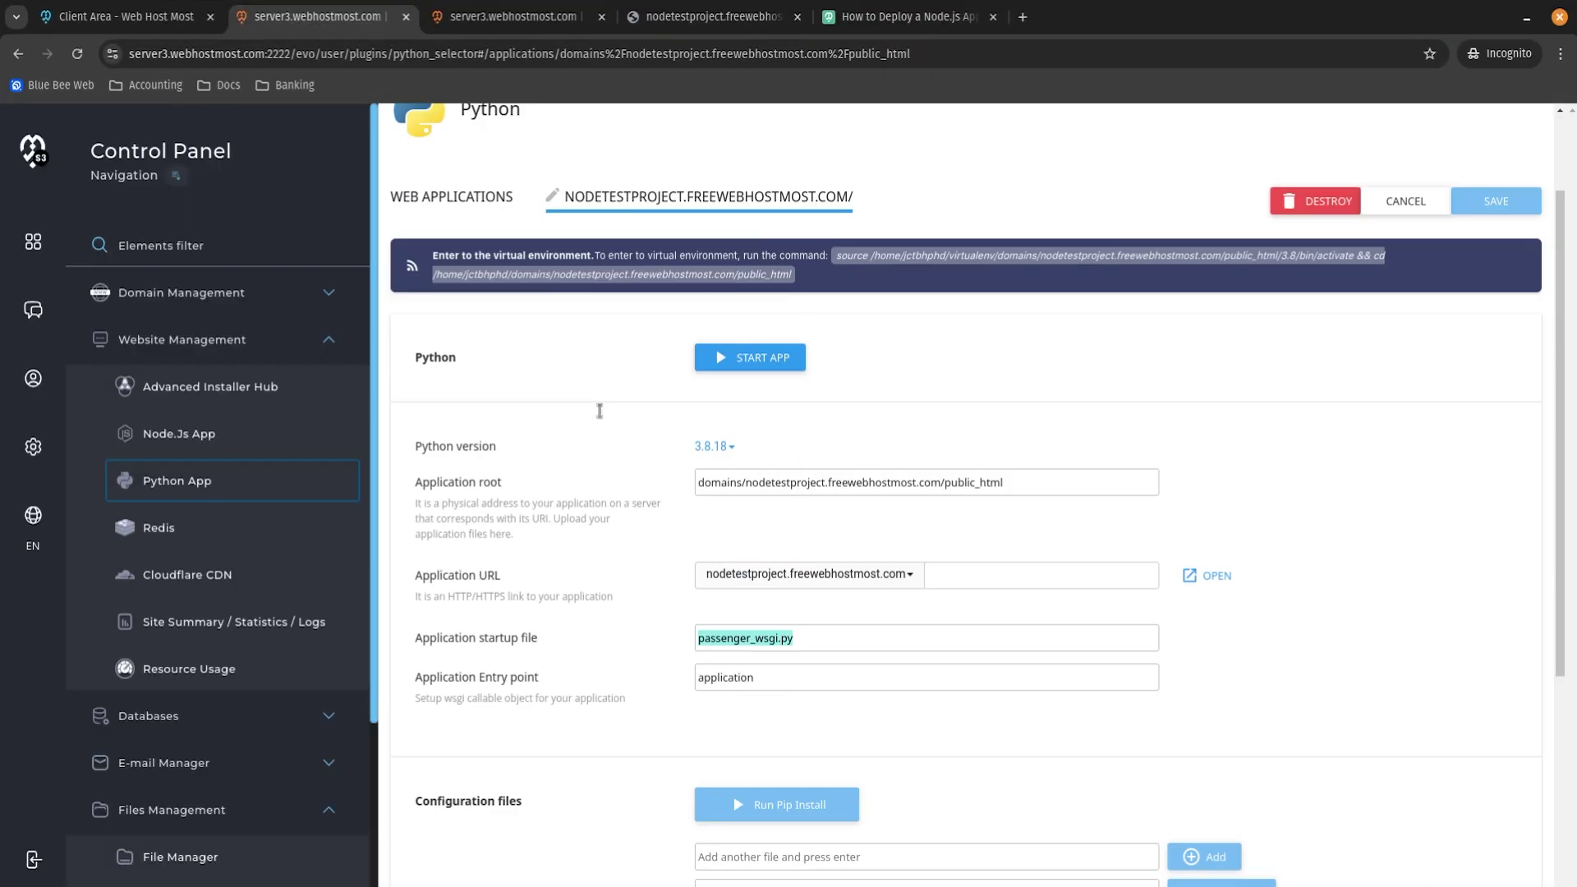
scroll(600, 411, "up", 2)
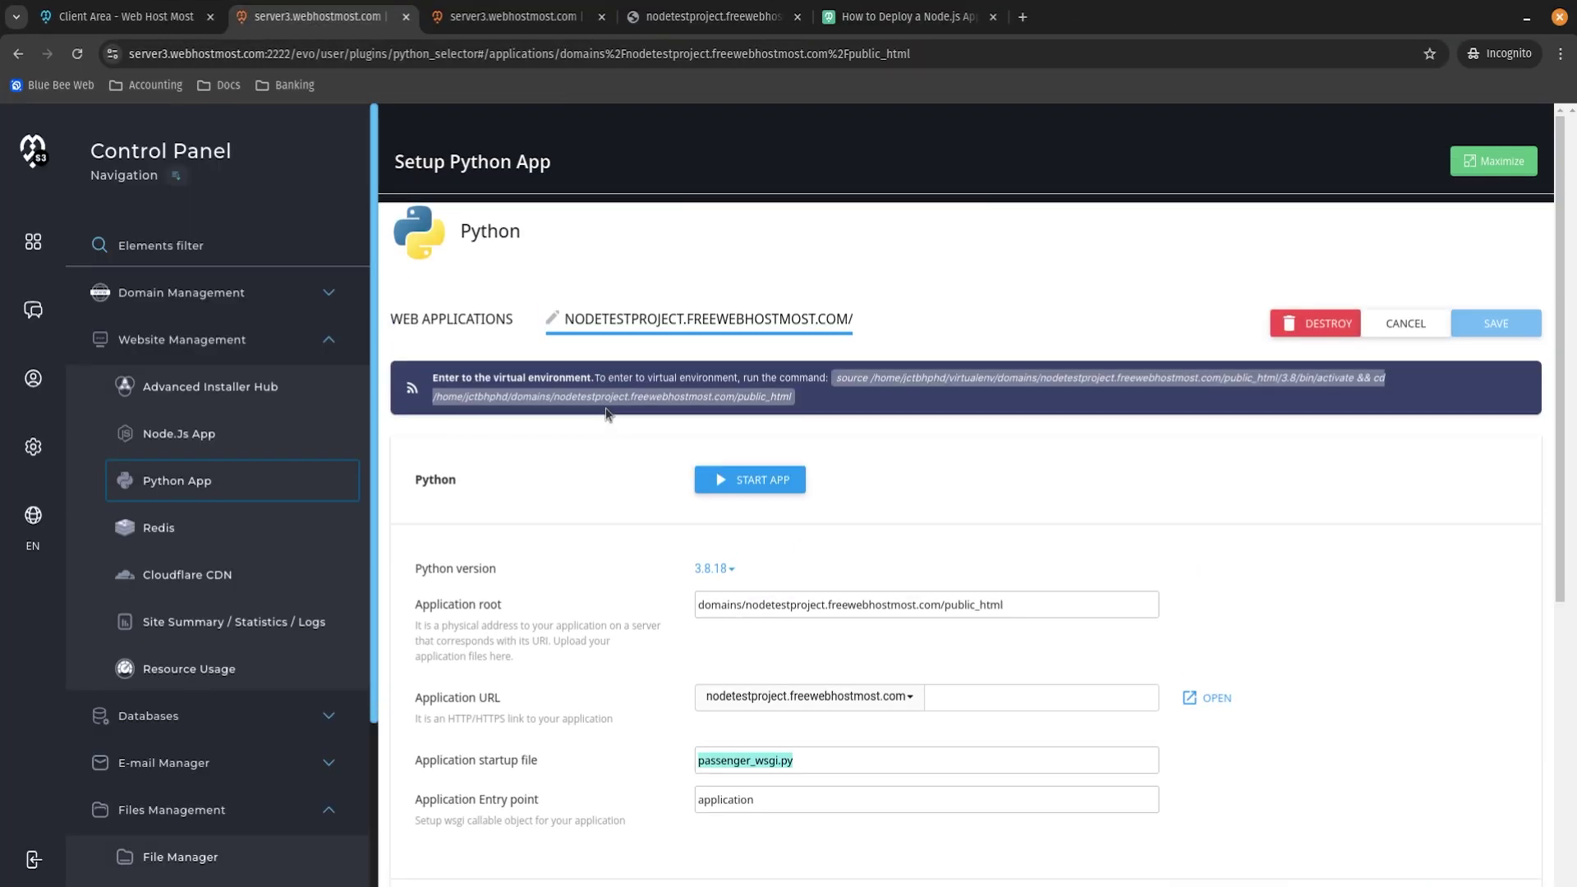
left_click(661, 203)
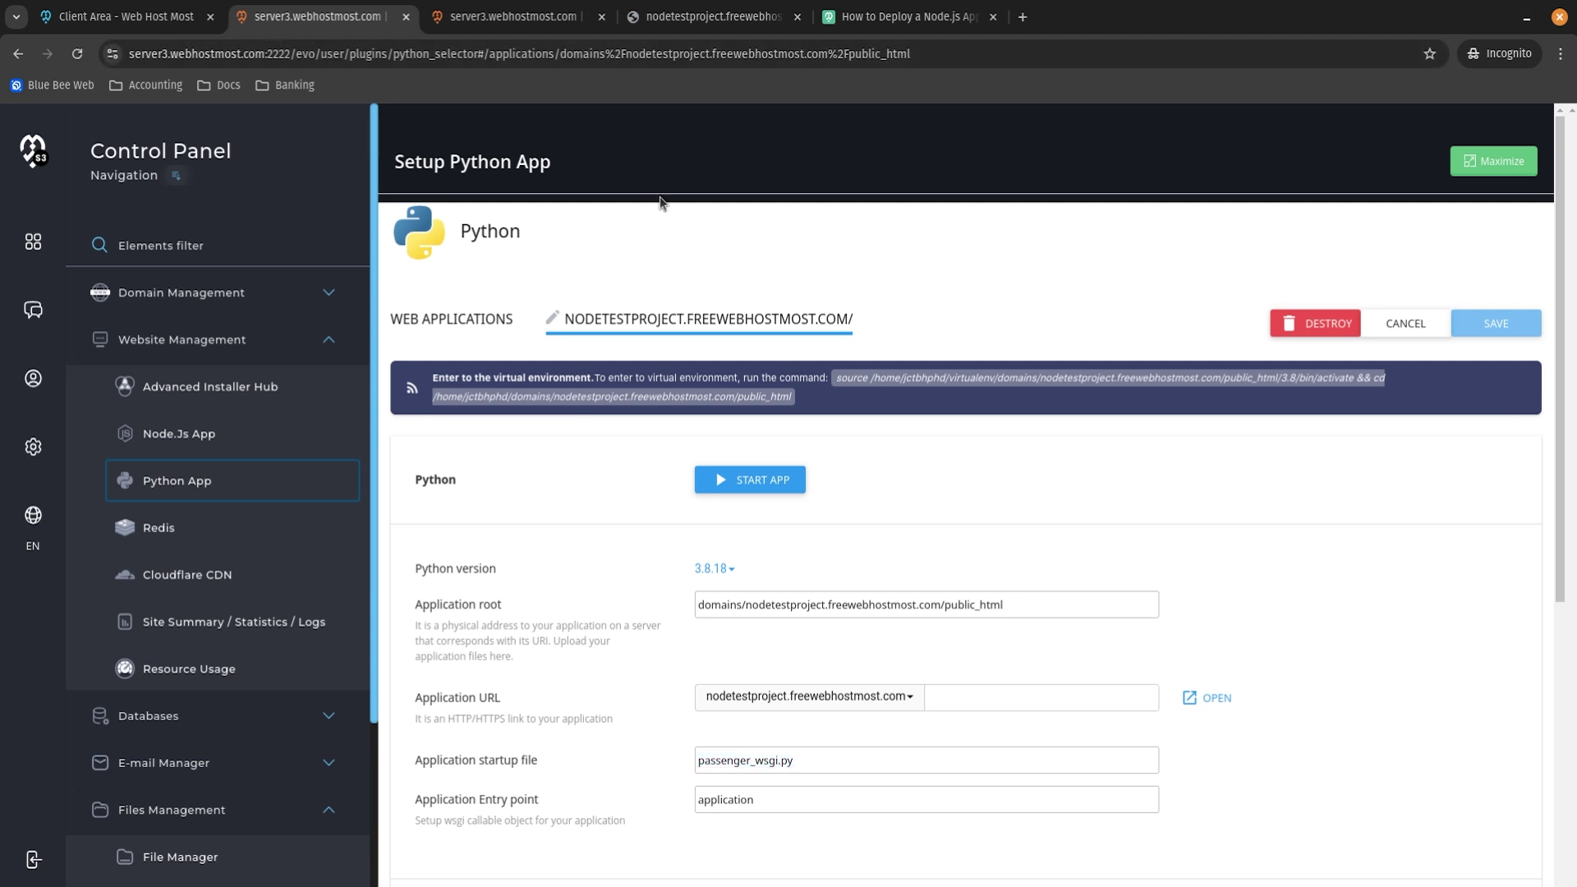
left_click(143, 18)
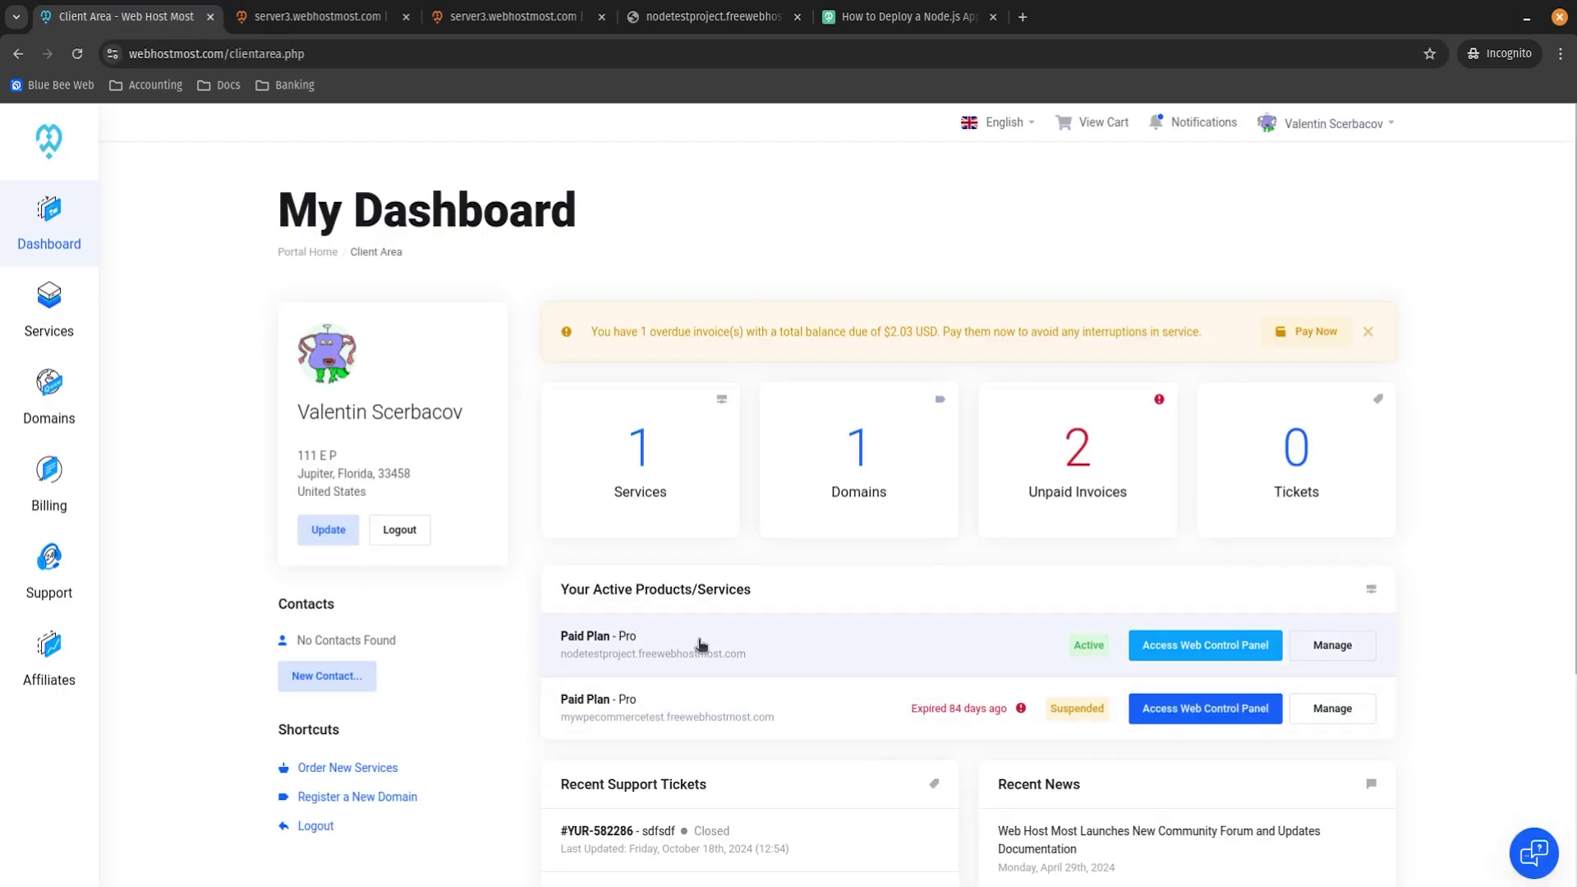
left_click(1350, 654)
scroll(768, 575, "down", 5)
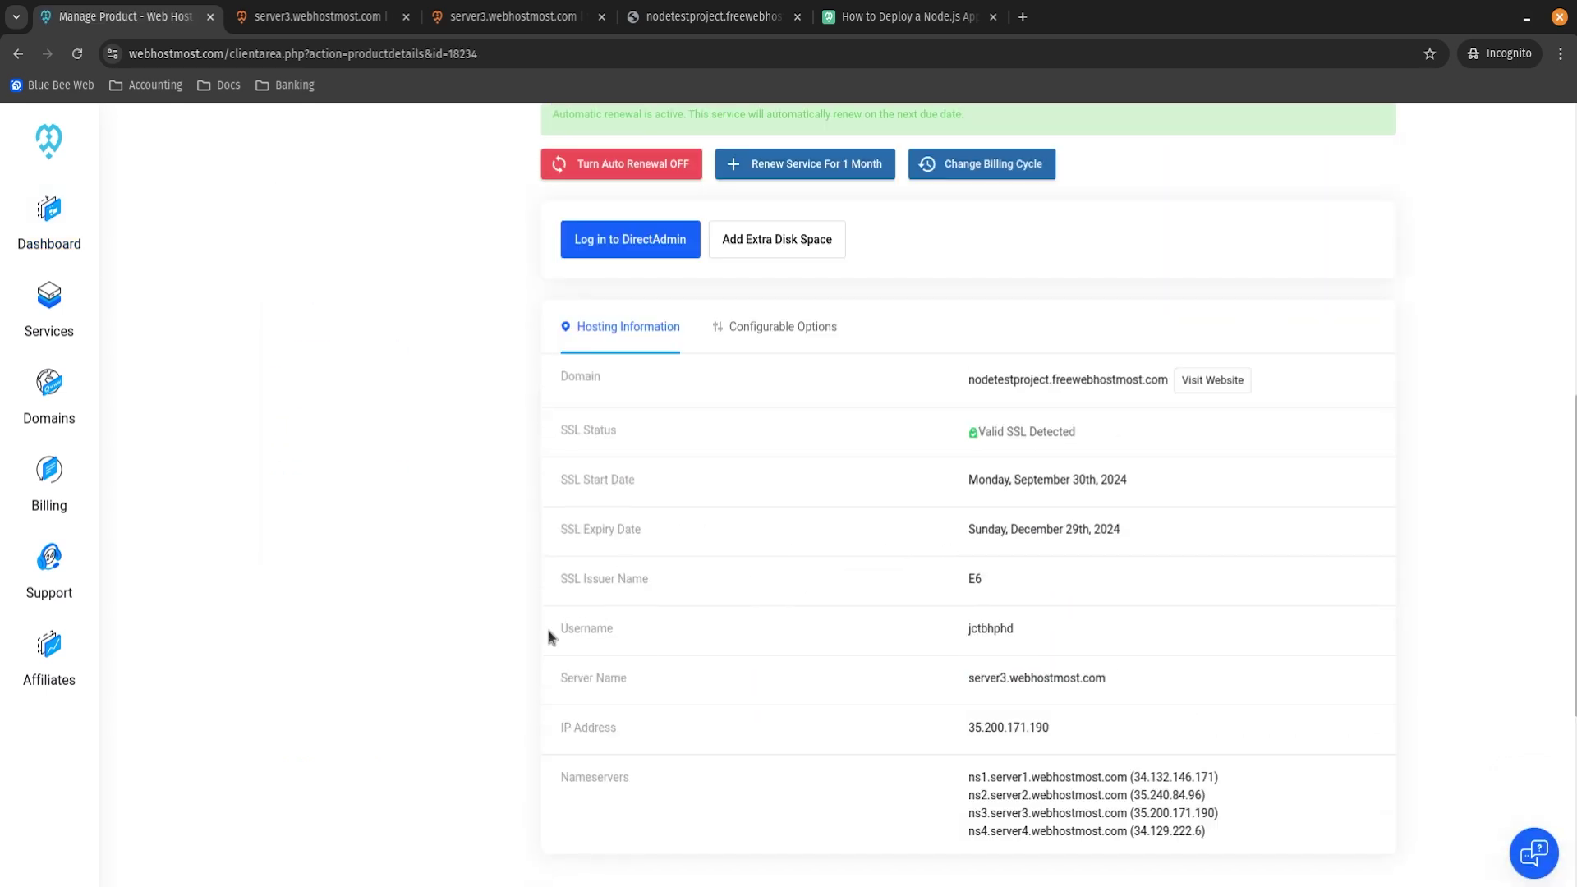
double_click(983, 629)
scroll(669, 377, "up", 9)
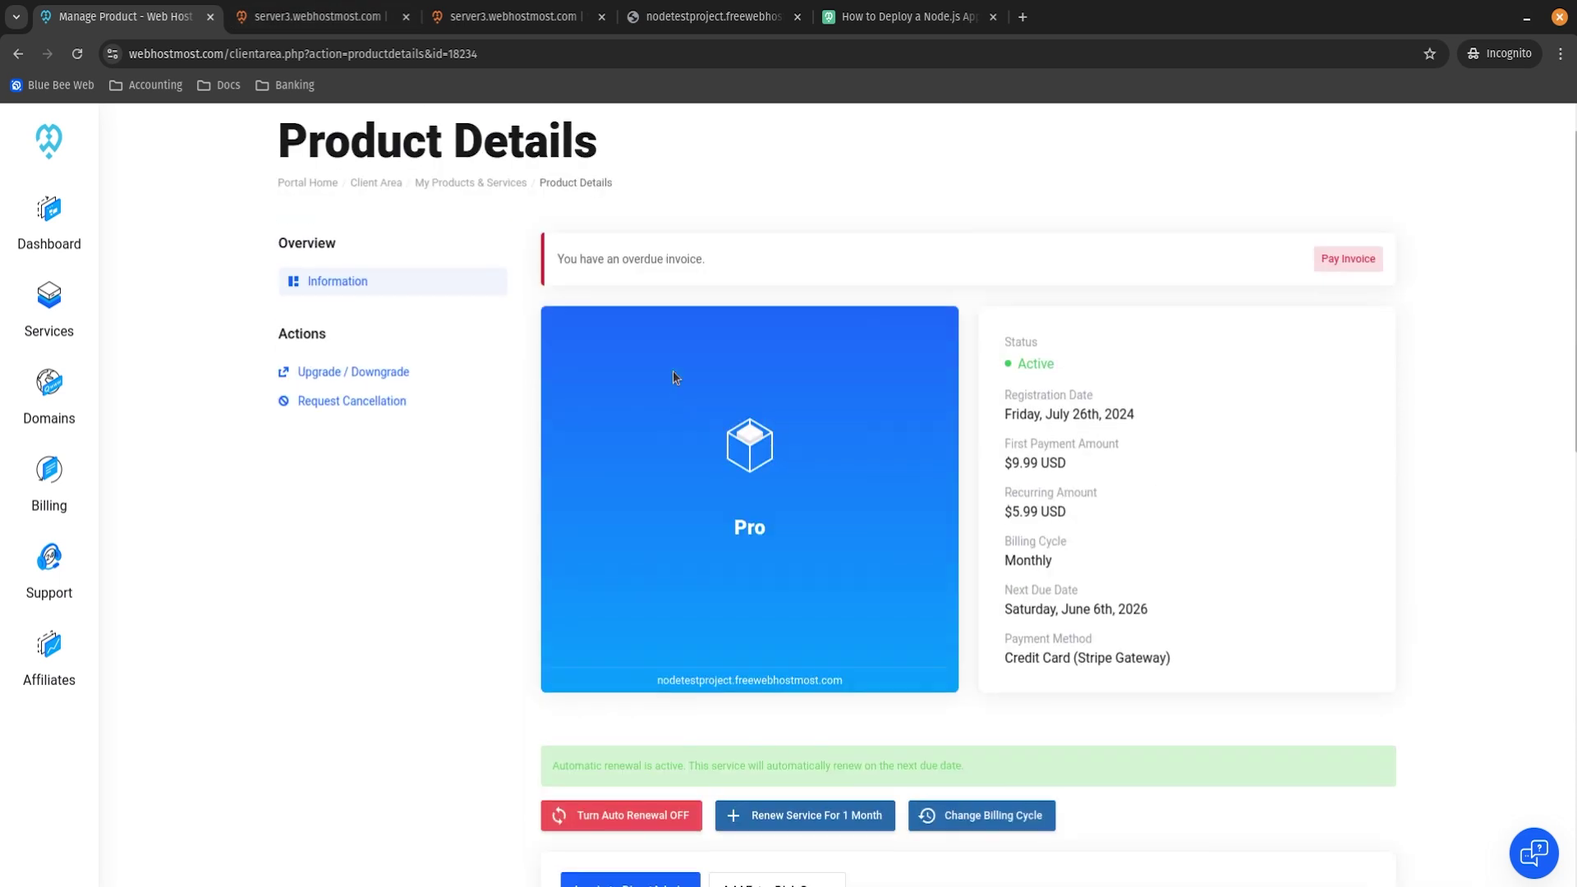
left_click(321, 16)
Replace the systemusername placeholder in the /home/ path with the account username.
left_click(513, 16)
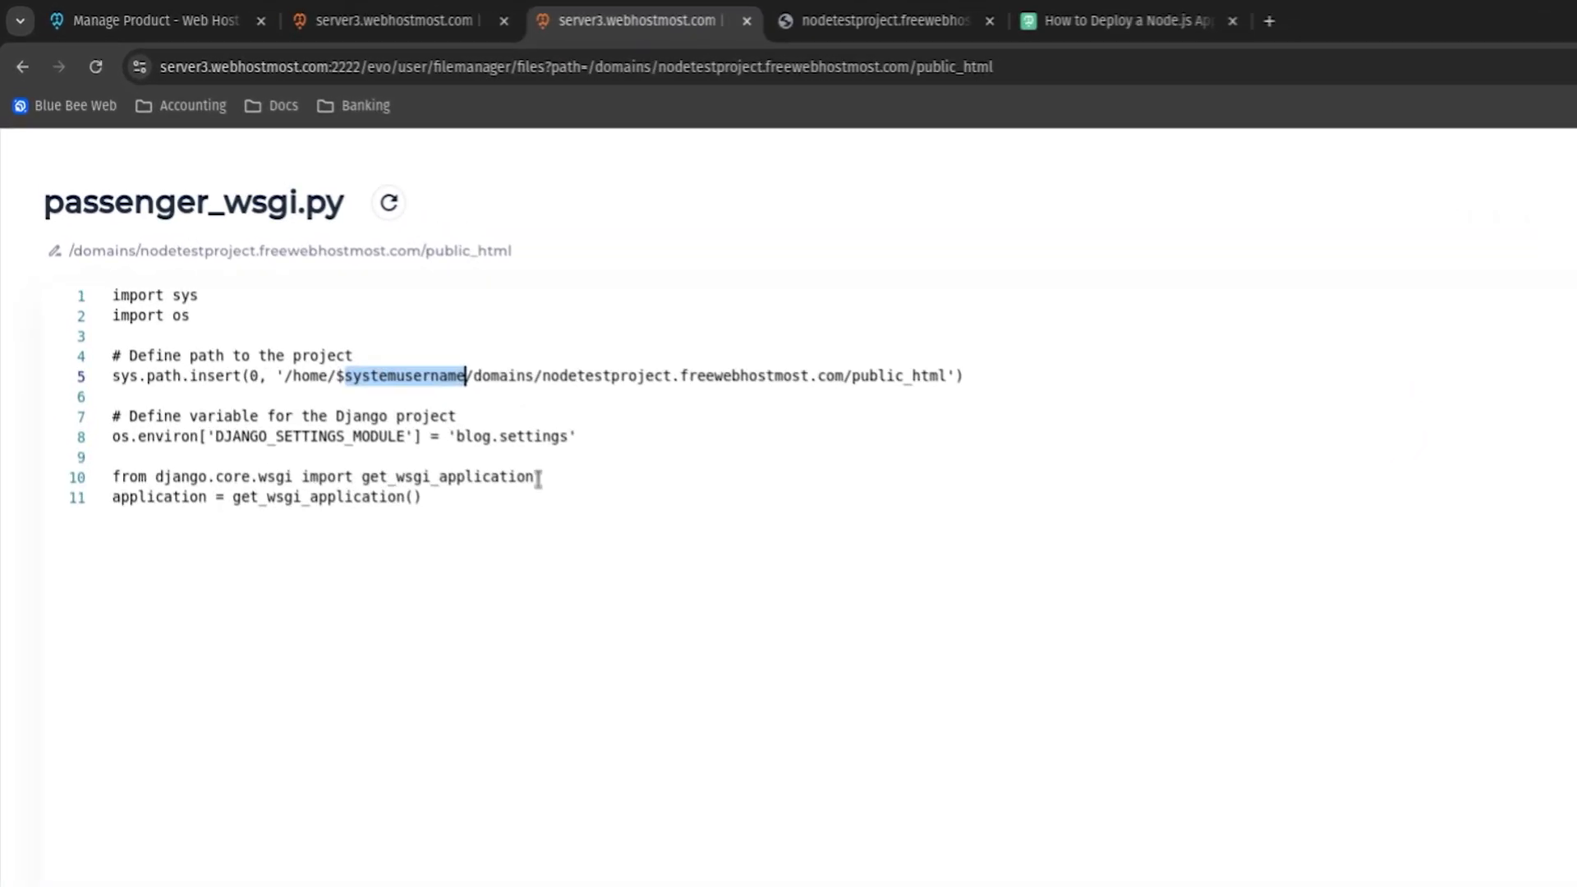
key("BackSpace")
key("BackSpace")
type("jcibhphd")
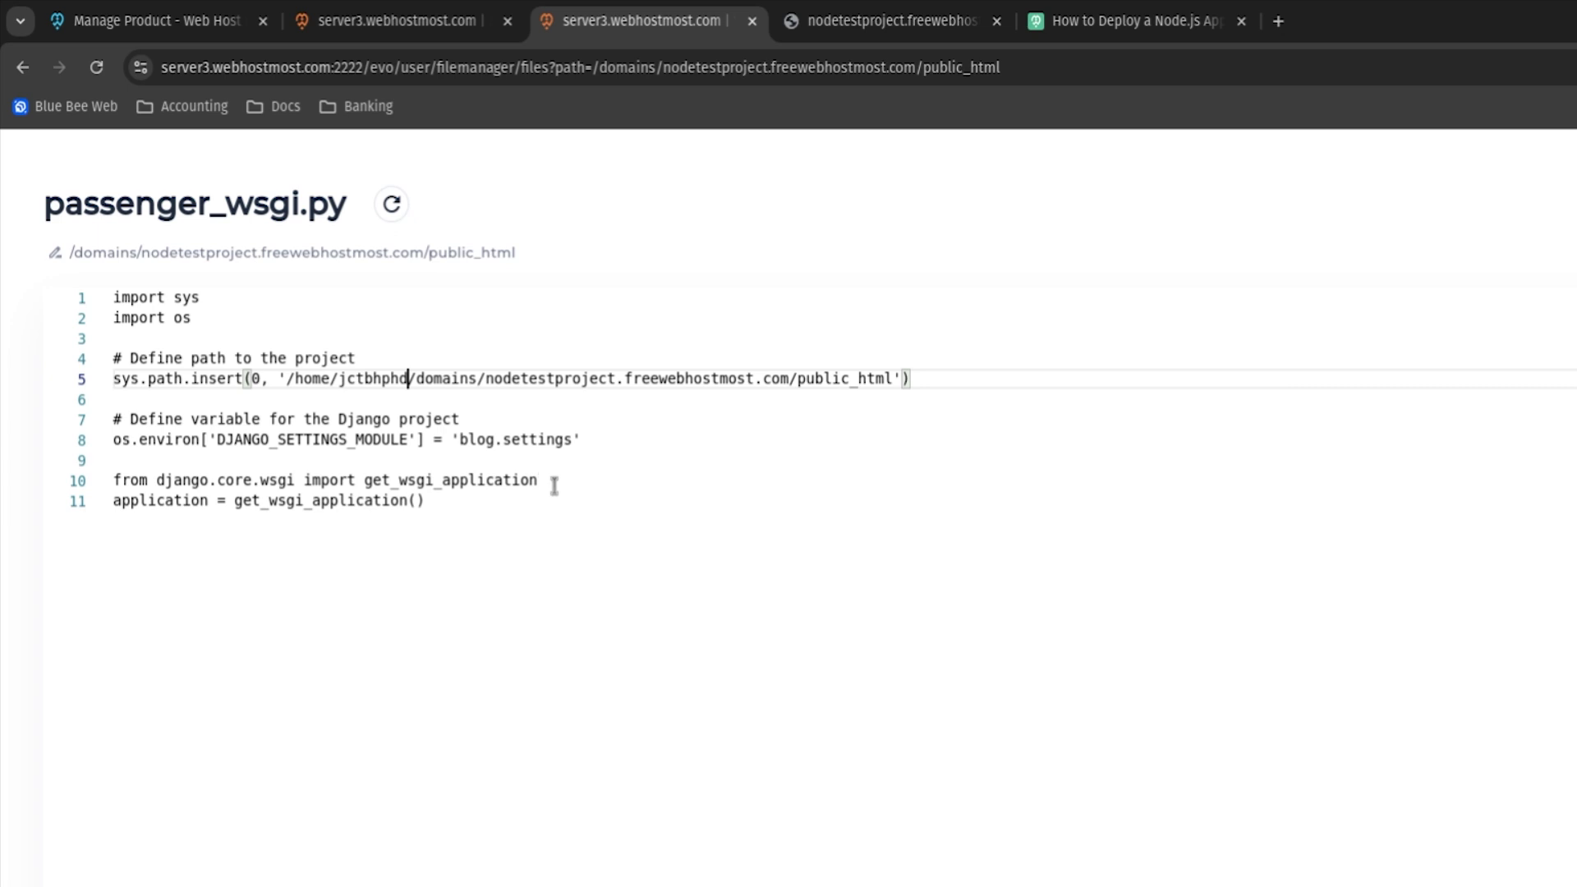
double_click(359, 378)
double_click(359, 378)
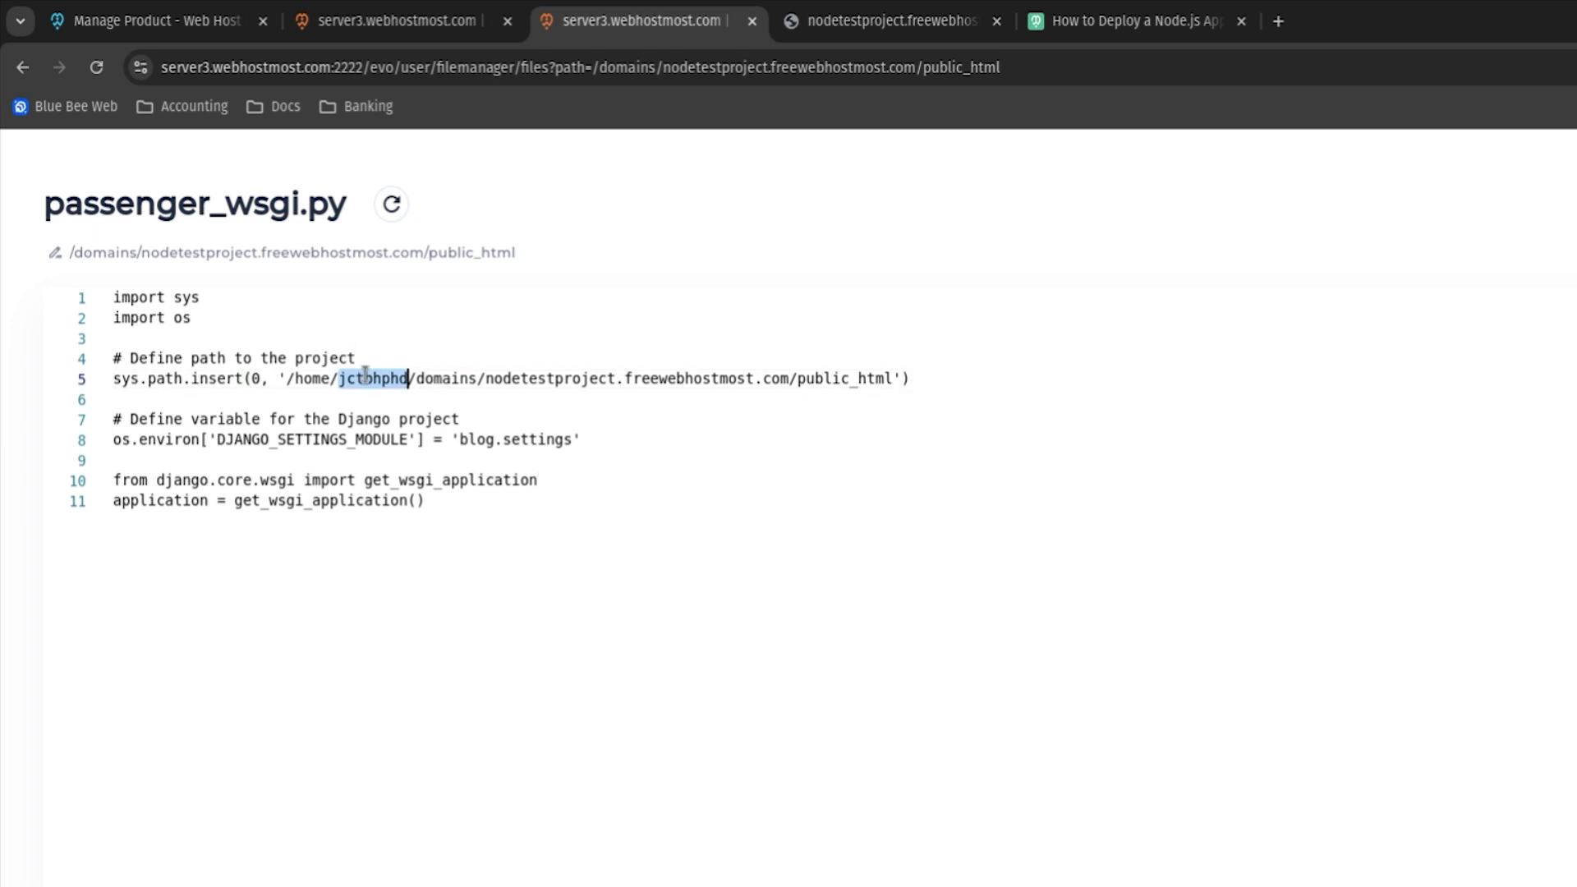
left_click_drag(482, 378, 890, 378)
left_click(783, 380)
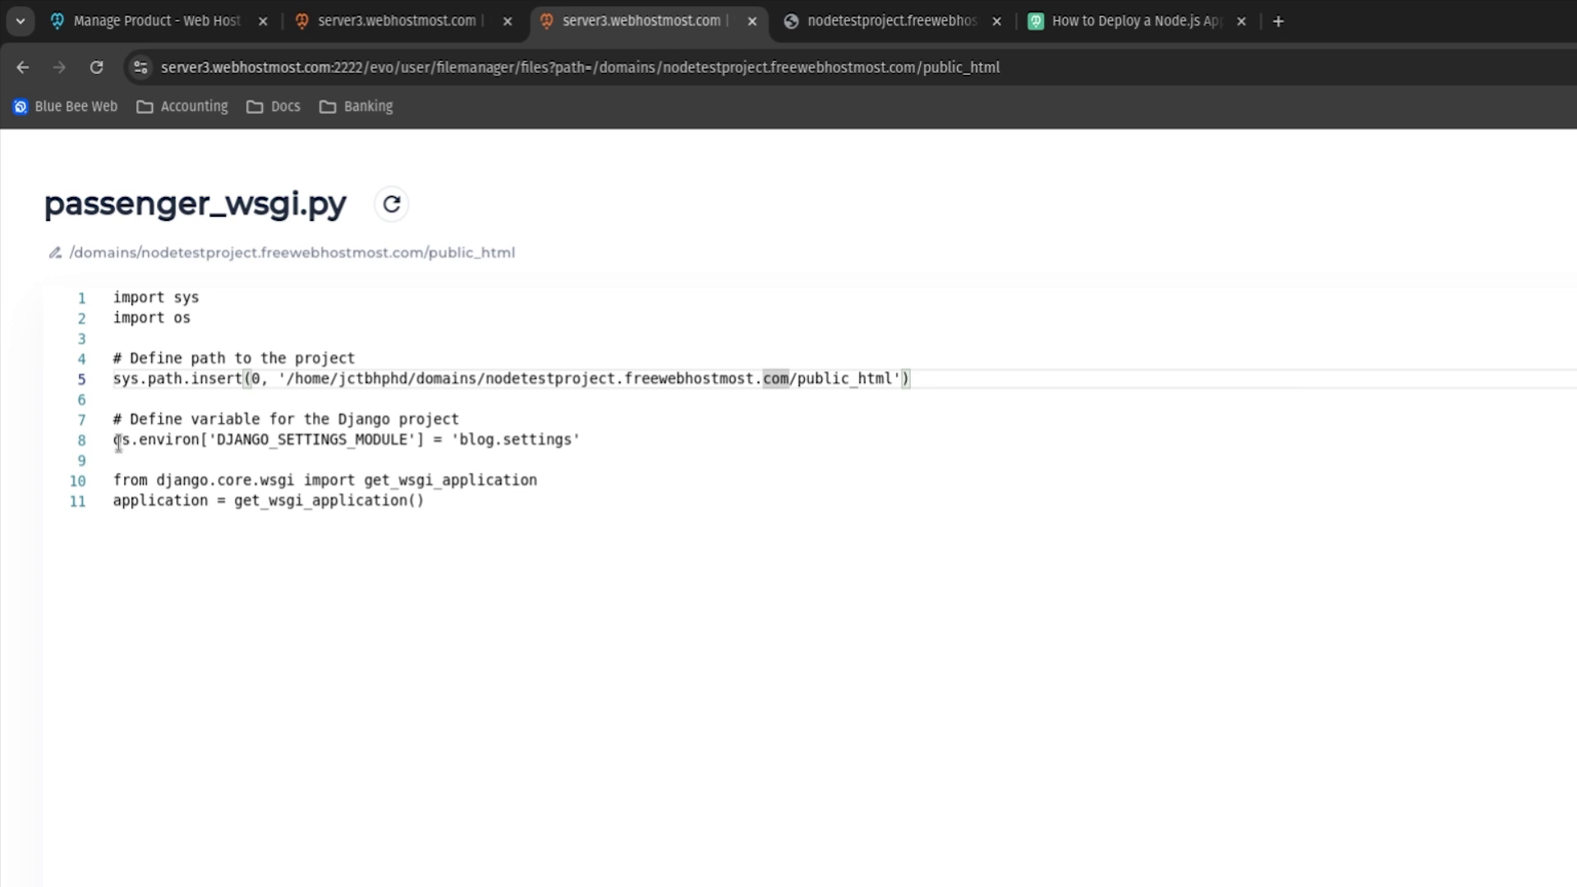
Check DJANGO_SETTINGS_MODULE is blog.settings, then save passenger_wsgi.py and close the editor.
left_click_drag(115, 419, 488, 421)
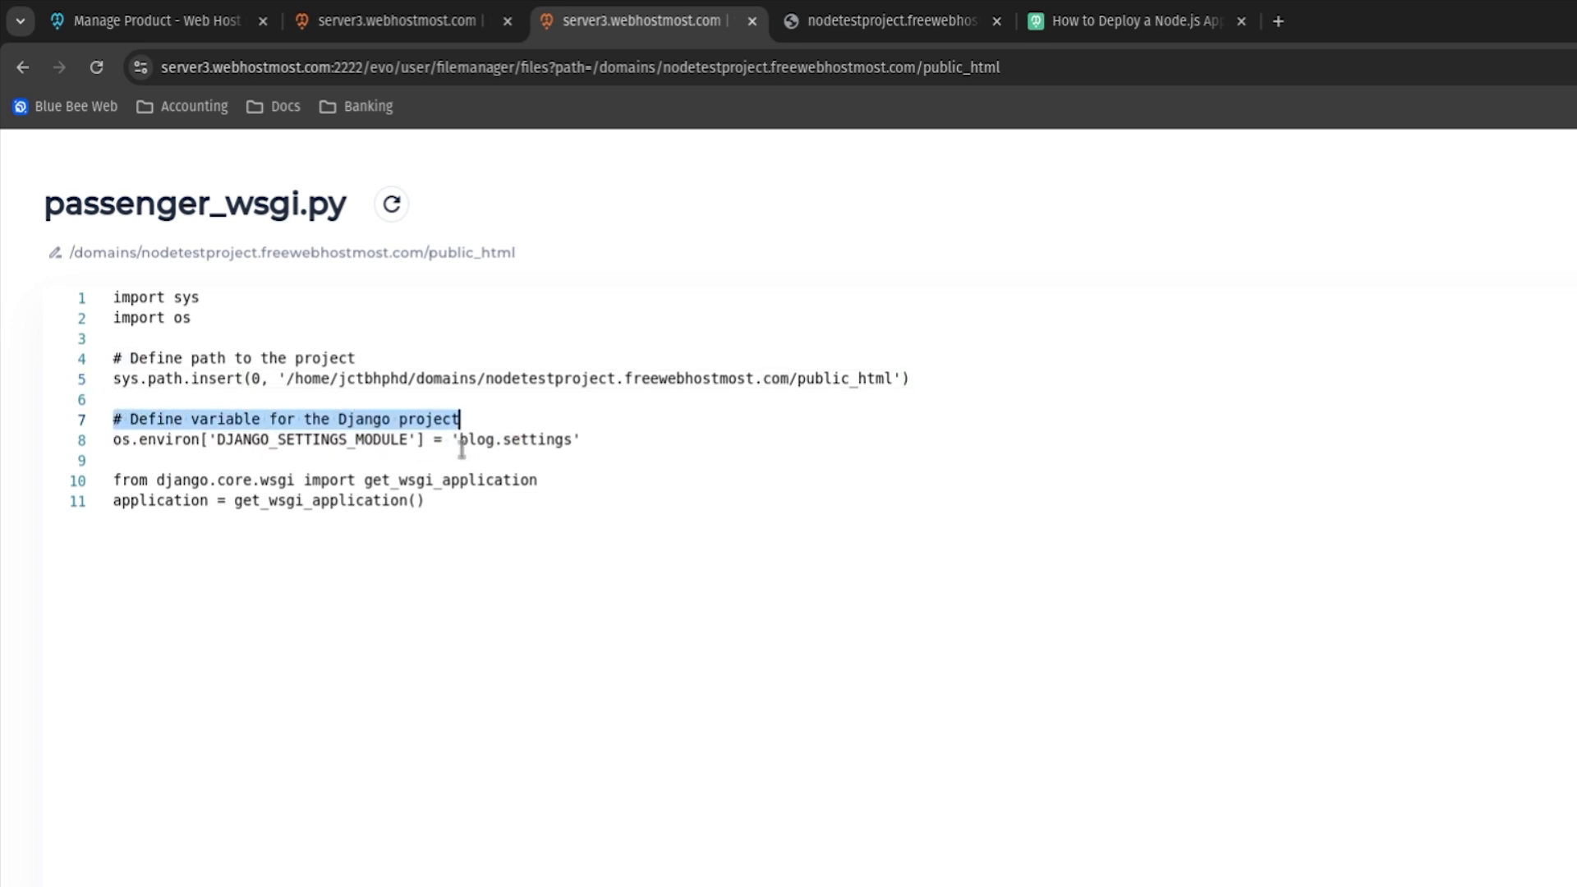
left_click(546, 444)
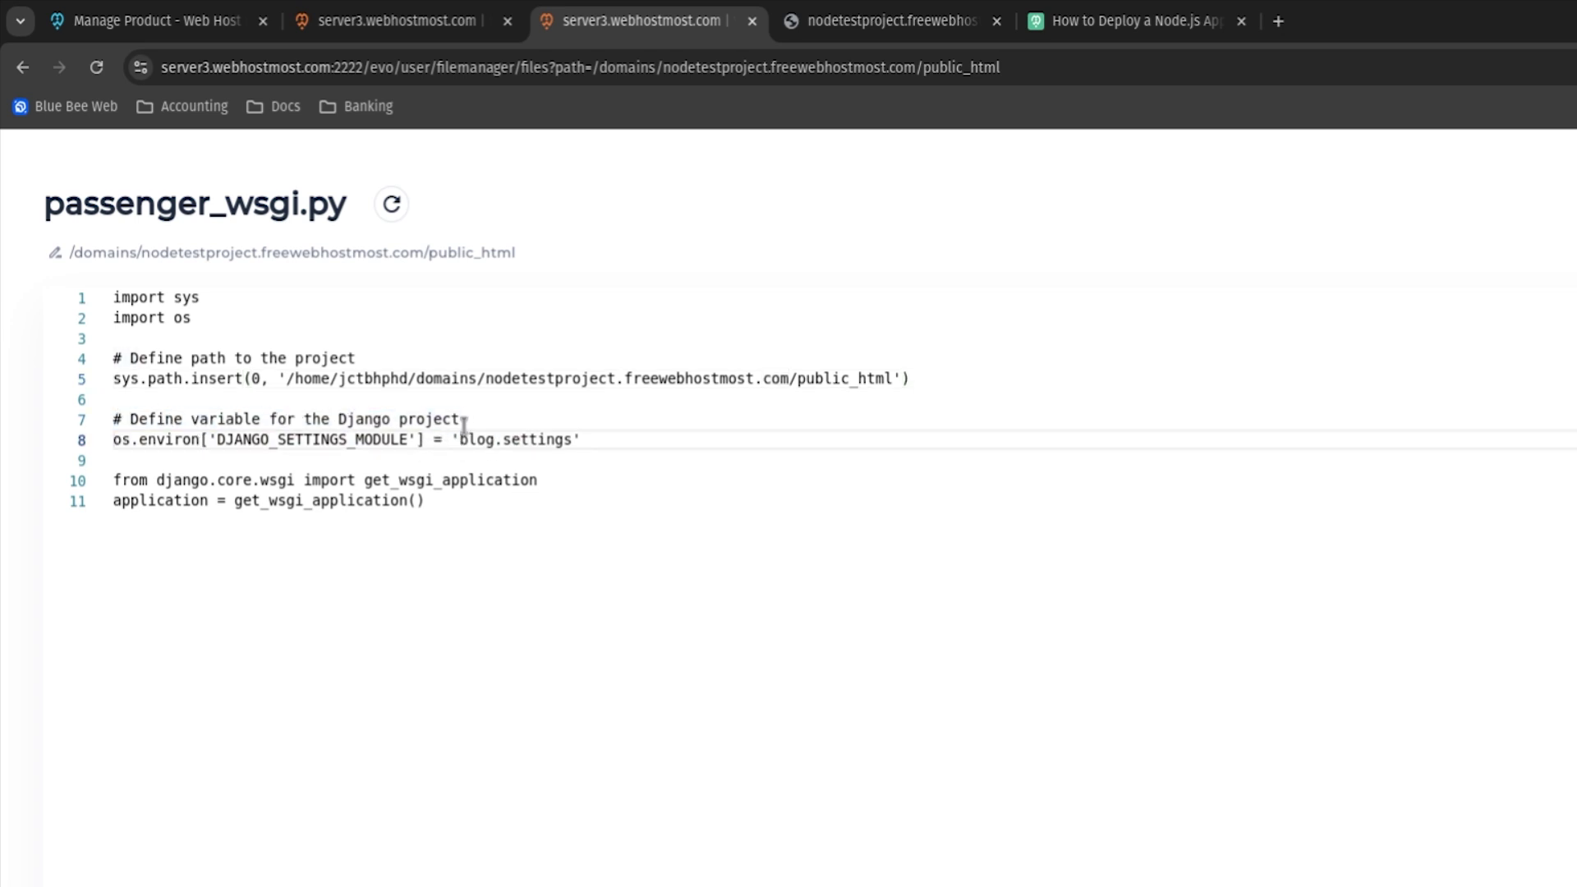
double_click(465, 439)
left_click(578, 439)
left_click_drag(459, 440, 564, 442)
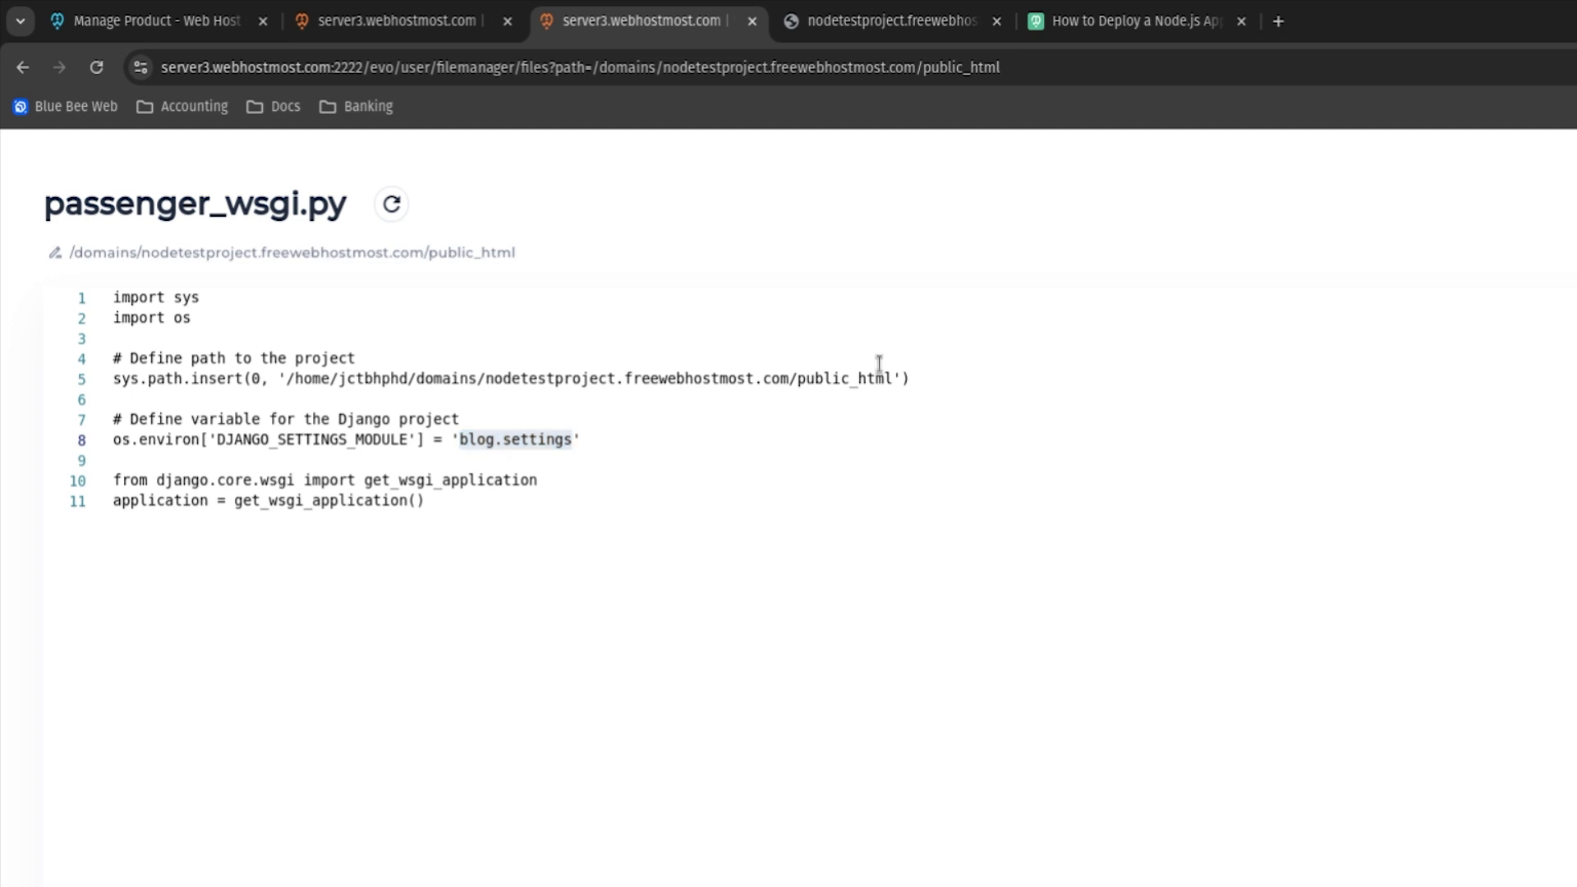
left_click(473, 435)
key("ctrl+s")
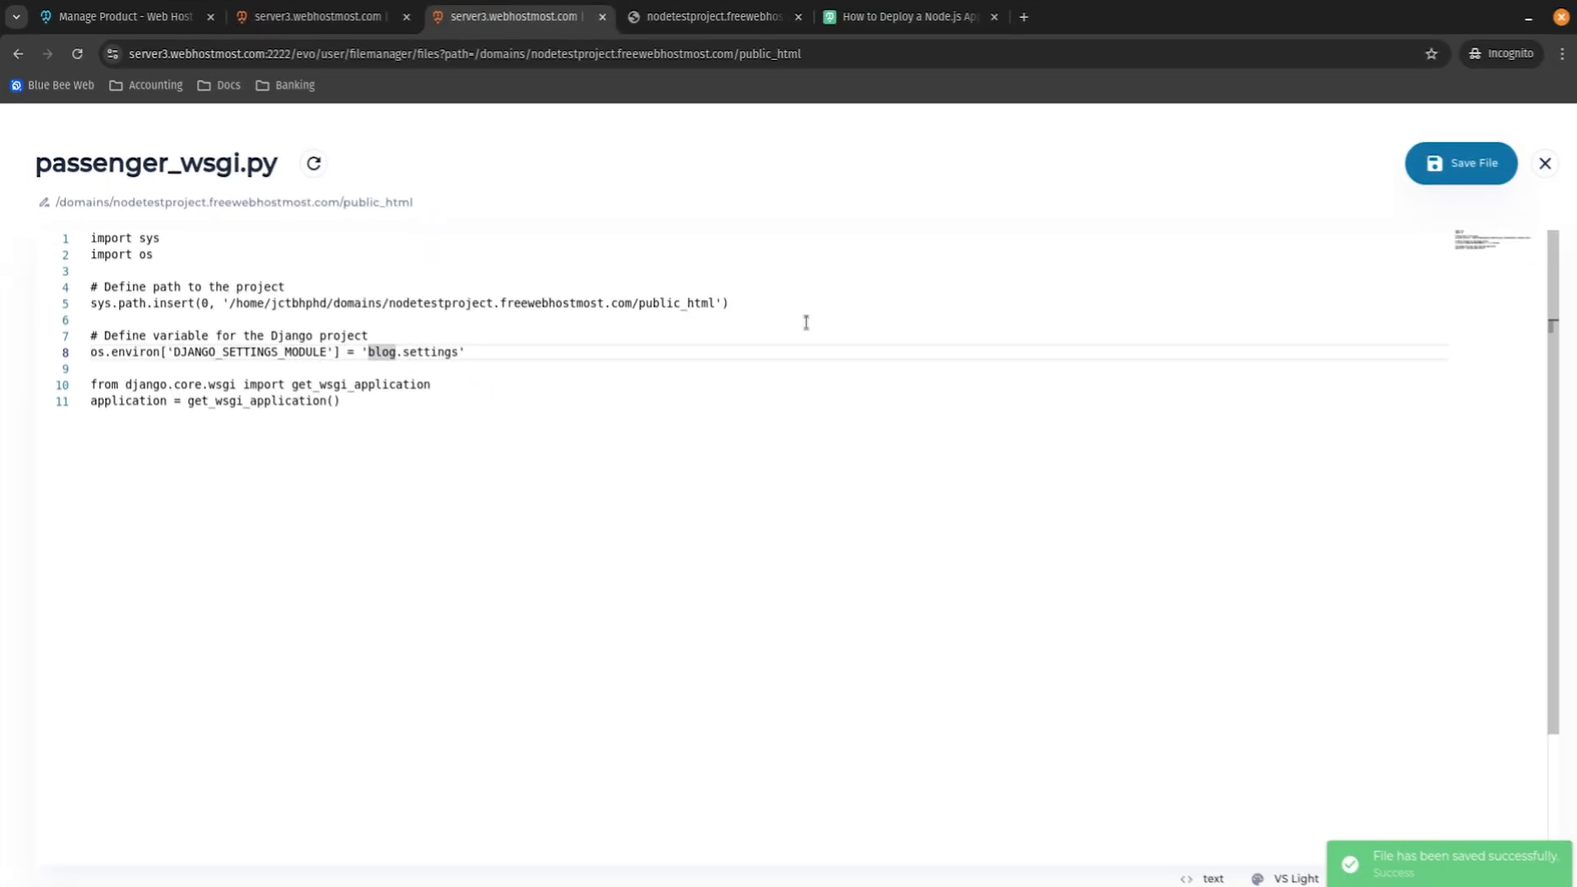
left_click(1543, 163)
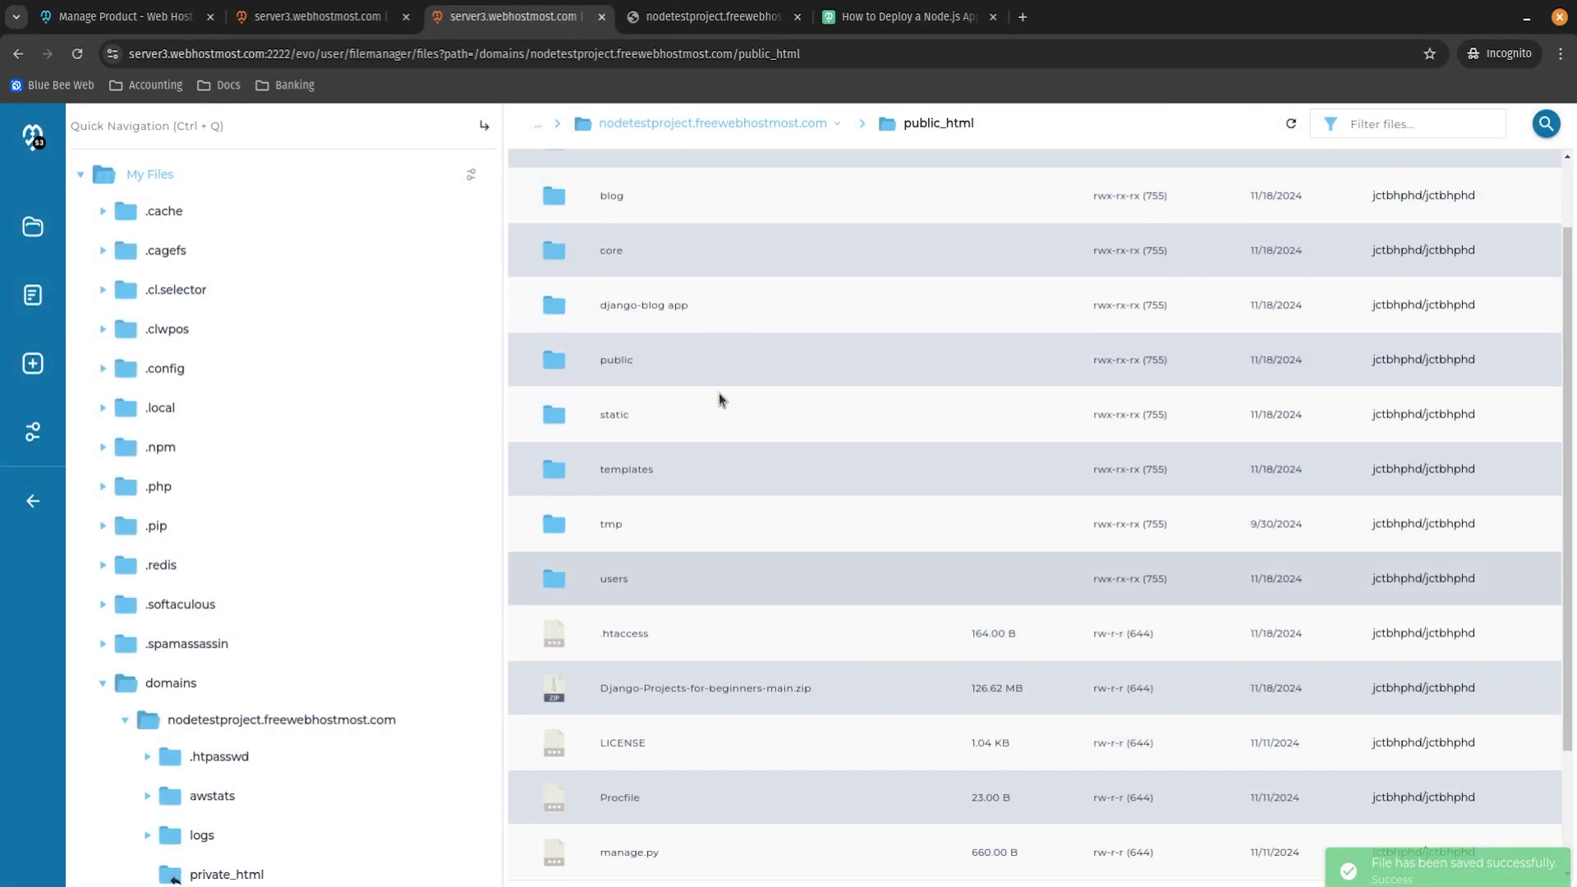
left_click(658, 292)
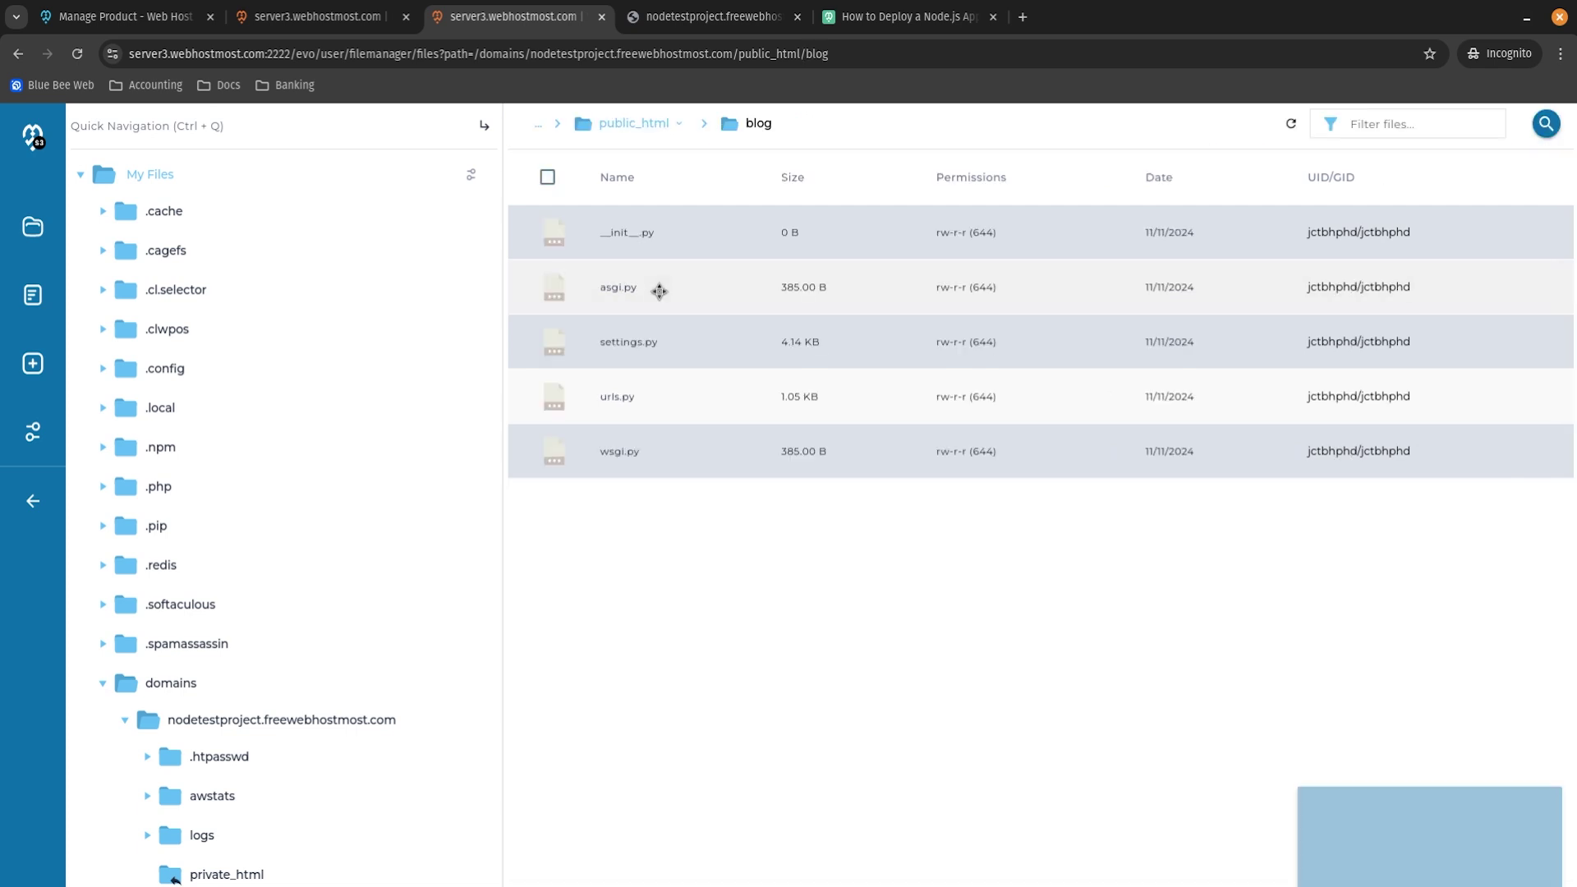
left_click(650, 361)
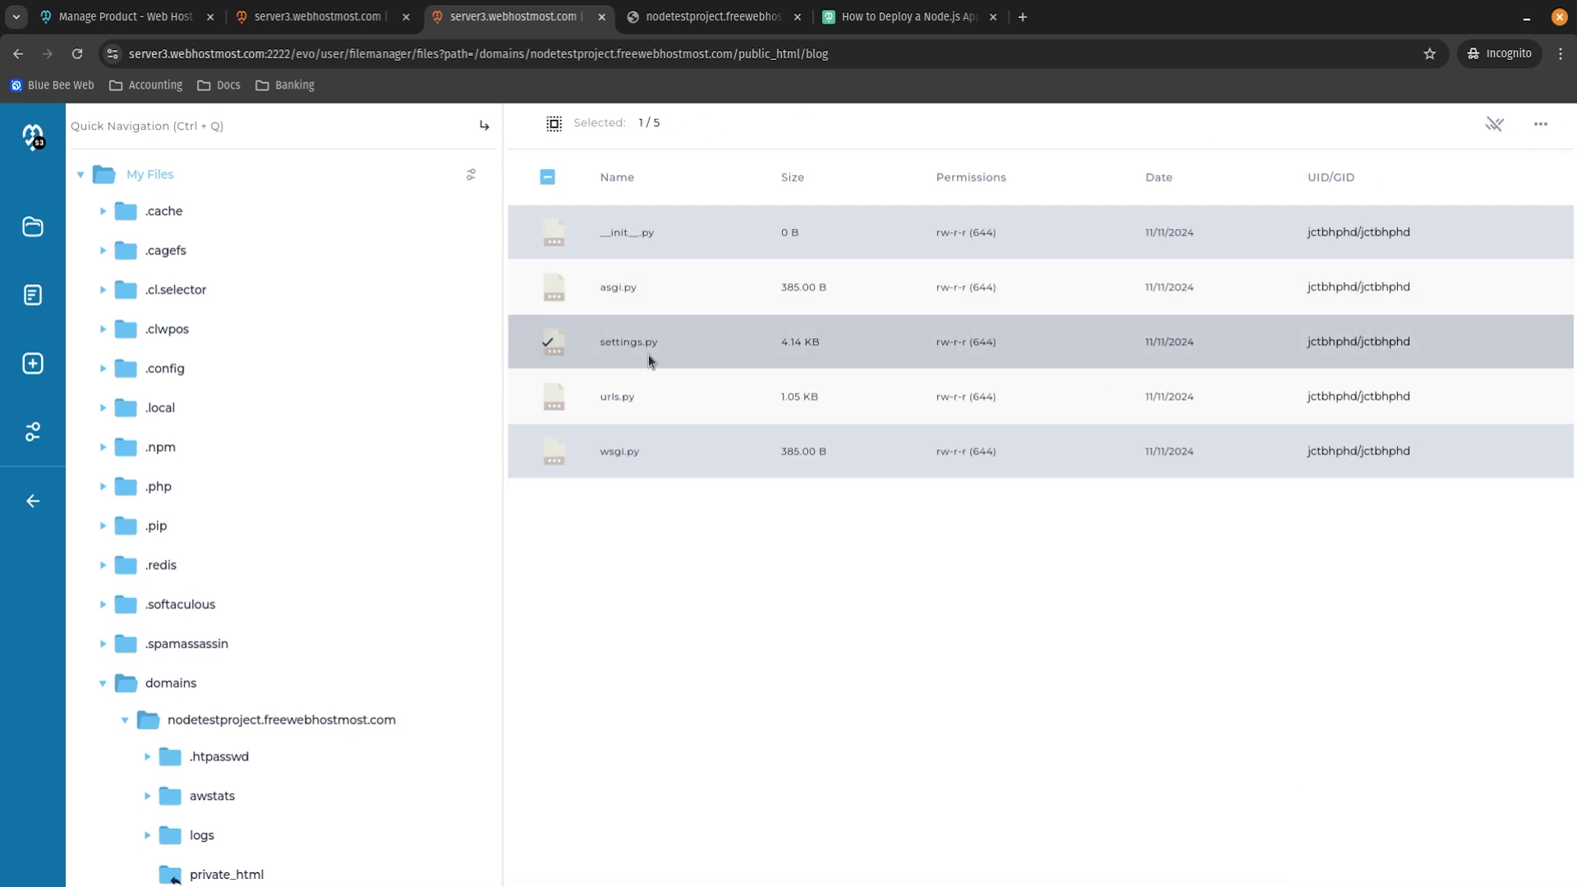
left_click(548, 342)
left_click(635, 125)
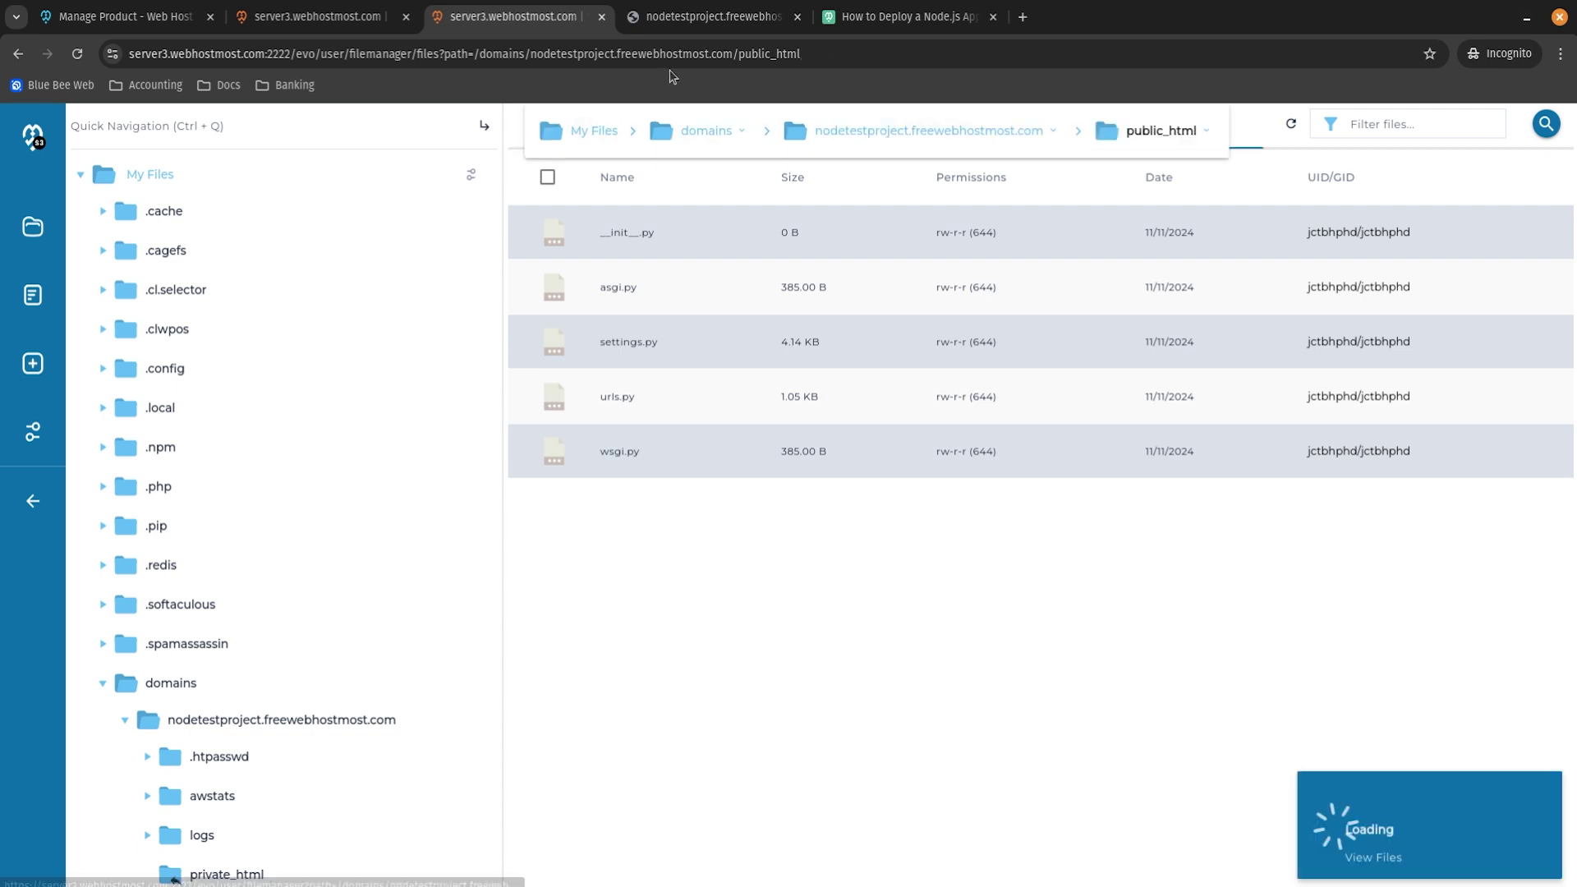
scroll(679, 739, "down", 3)
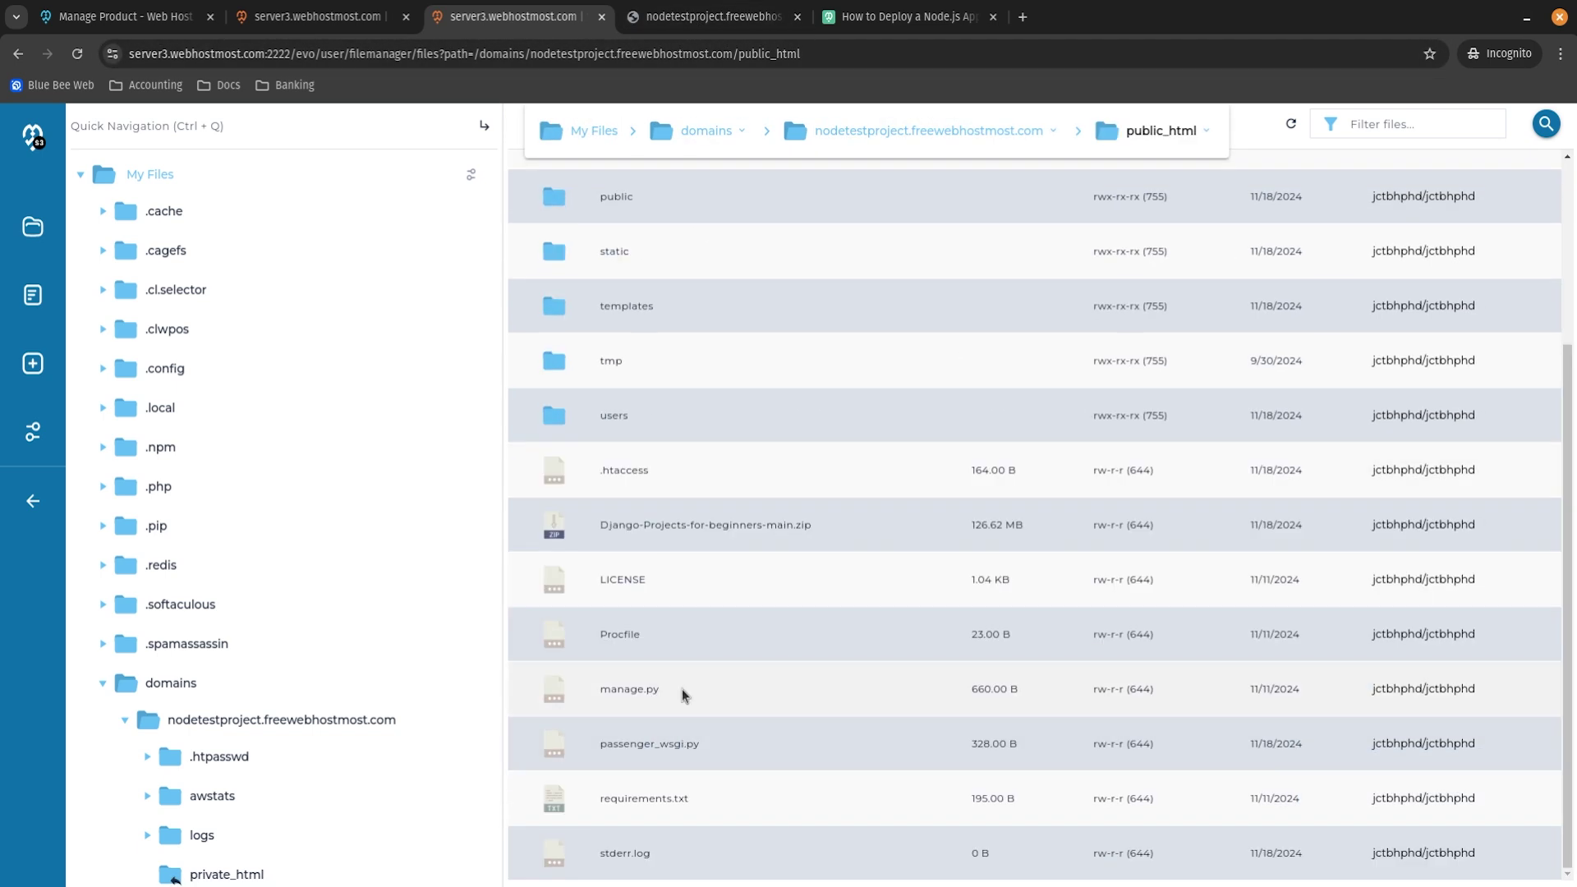
scroll(690, 674, "up", 3)
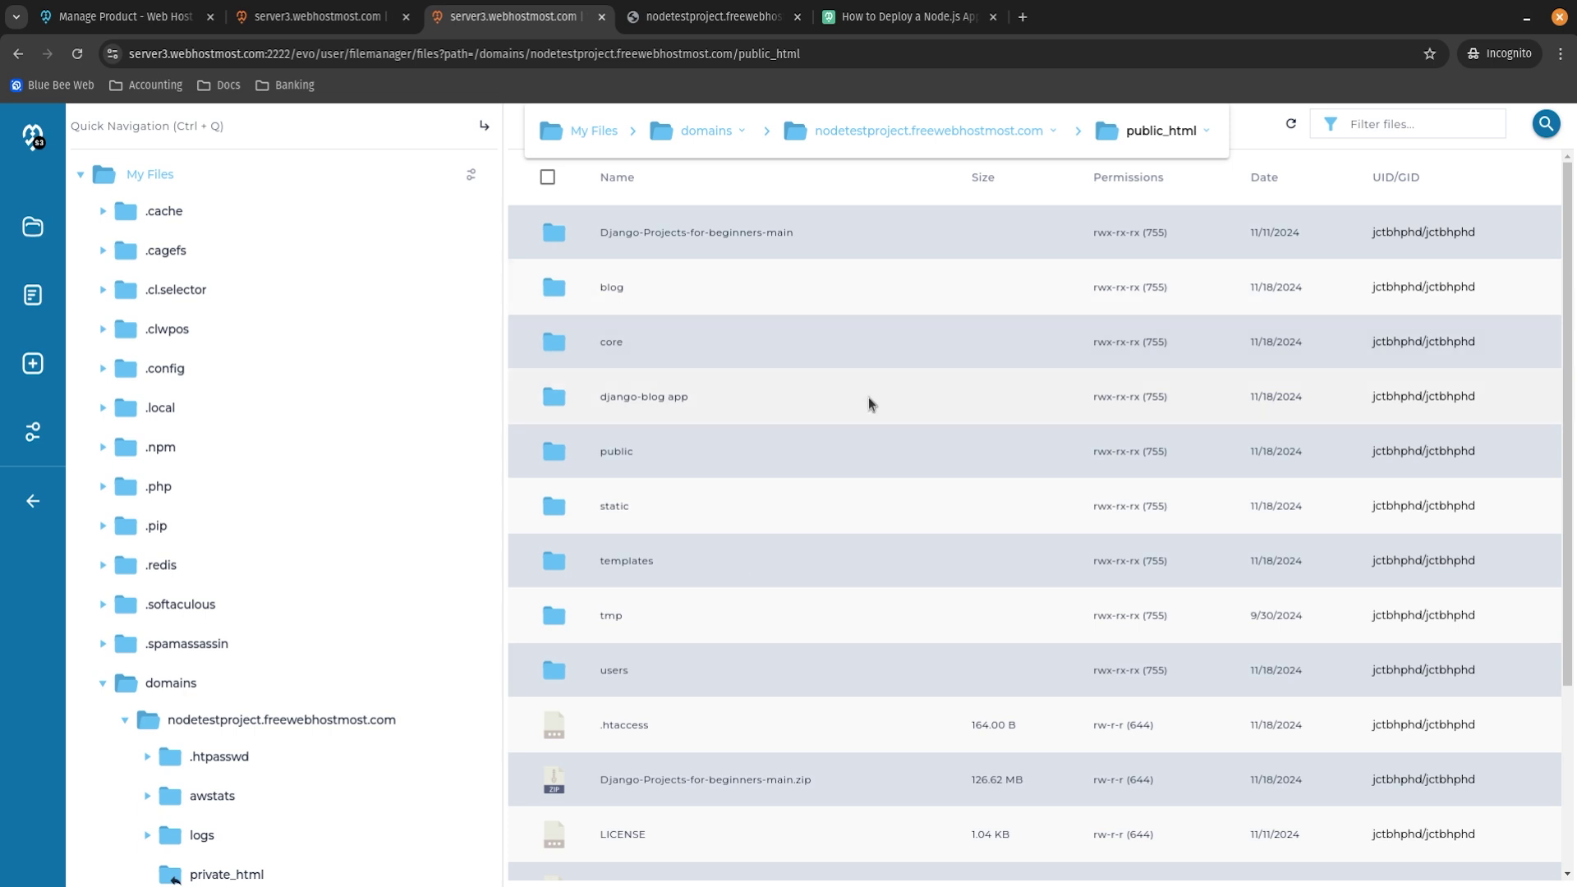
scroll(871, 403, "down", 3)
left_click(289, 19)
Start the app, reload the site to see the 500 Internal Server Error, and return to File Manager.
left_click(736, 485)
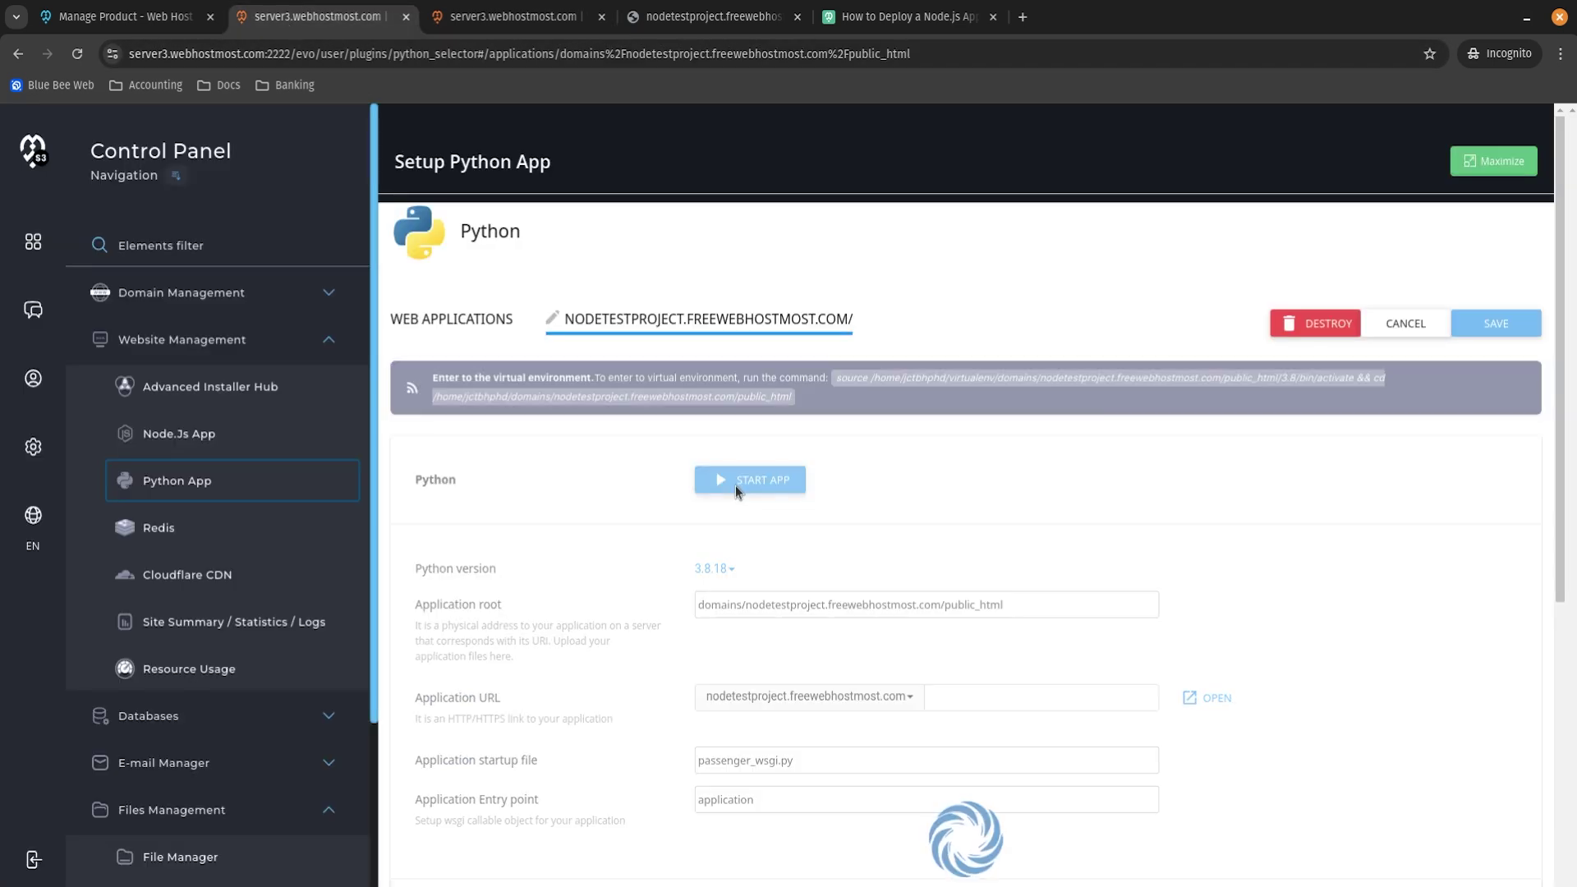
left_click(683, 18)
left_click(77, 53)
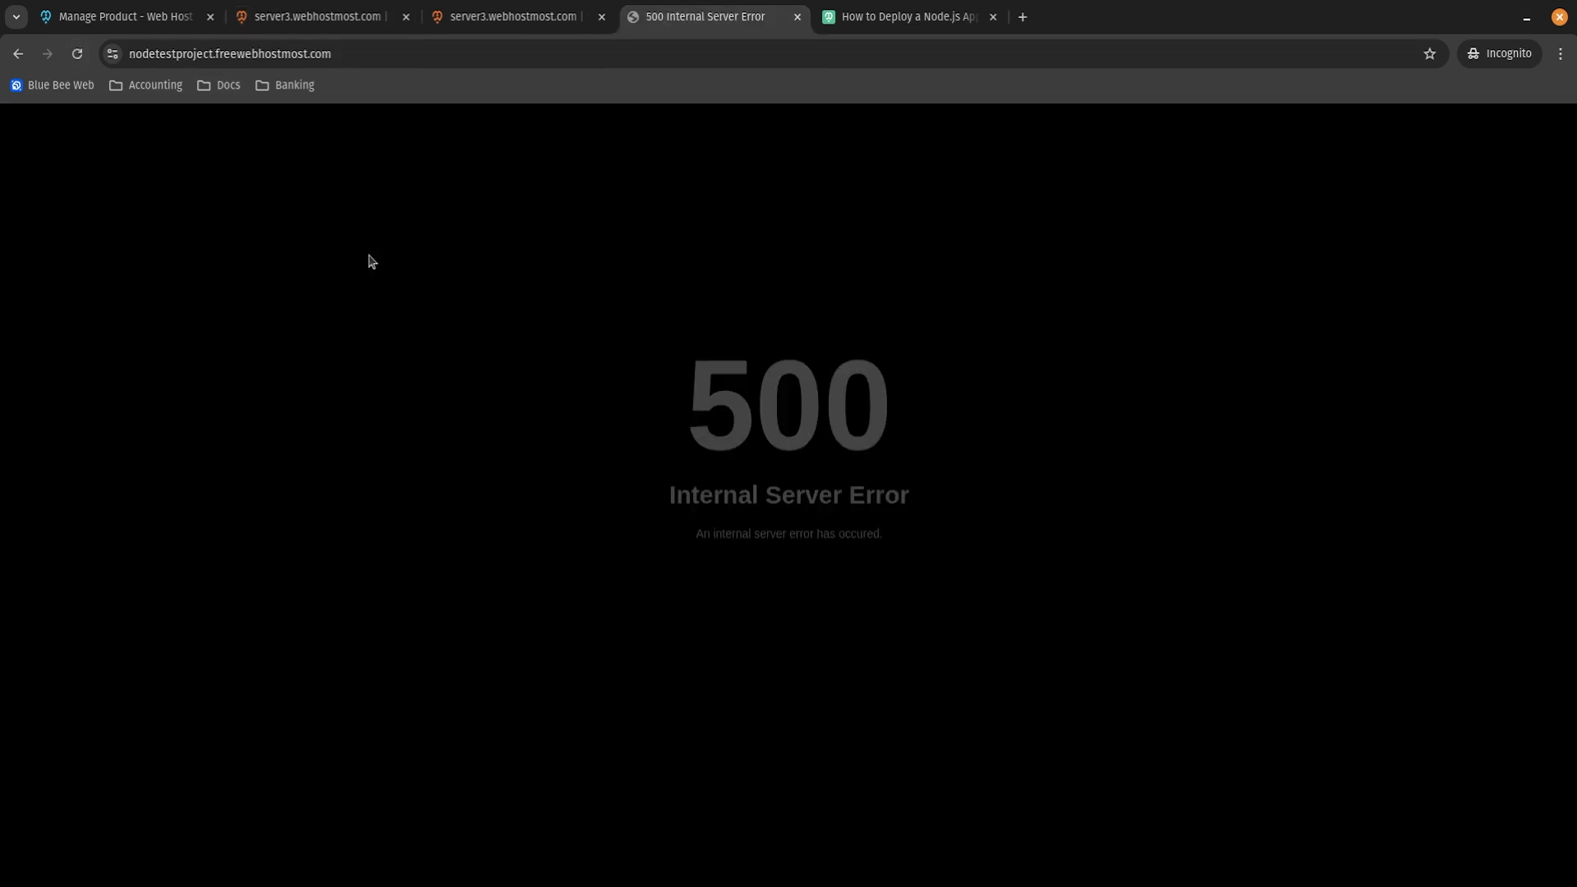
left_click_drag(550, 329, 964, 543)
left_click(575, 400)
left_click_drag(644, 414, 940, 543)
left_click(942, 545)
left_click(481, 17)
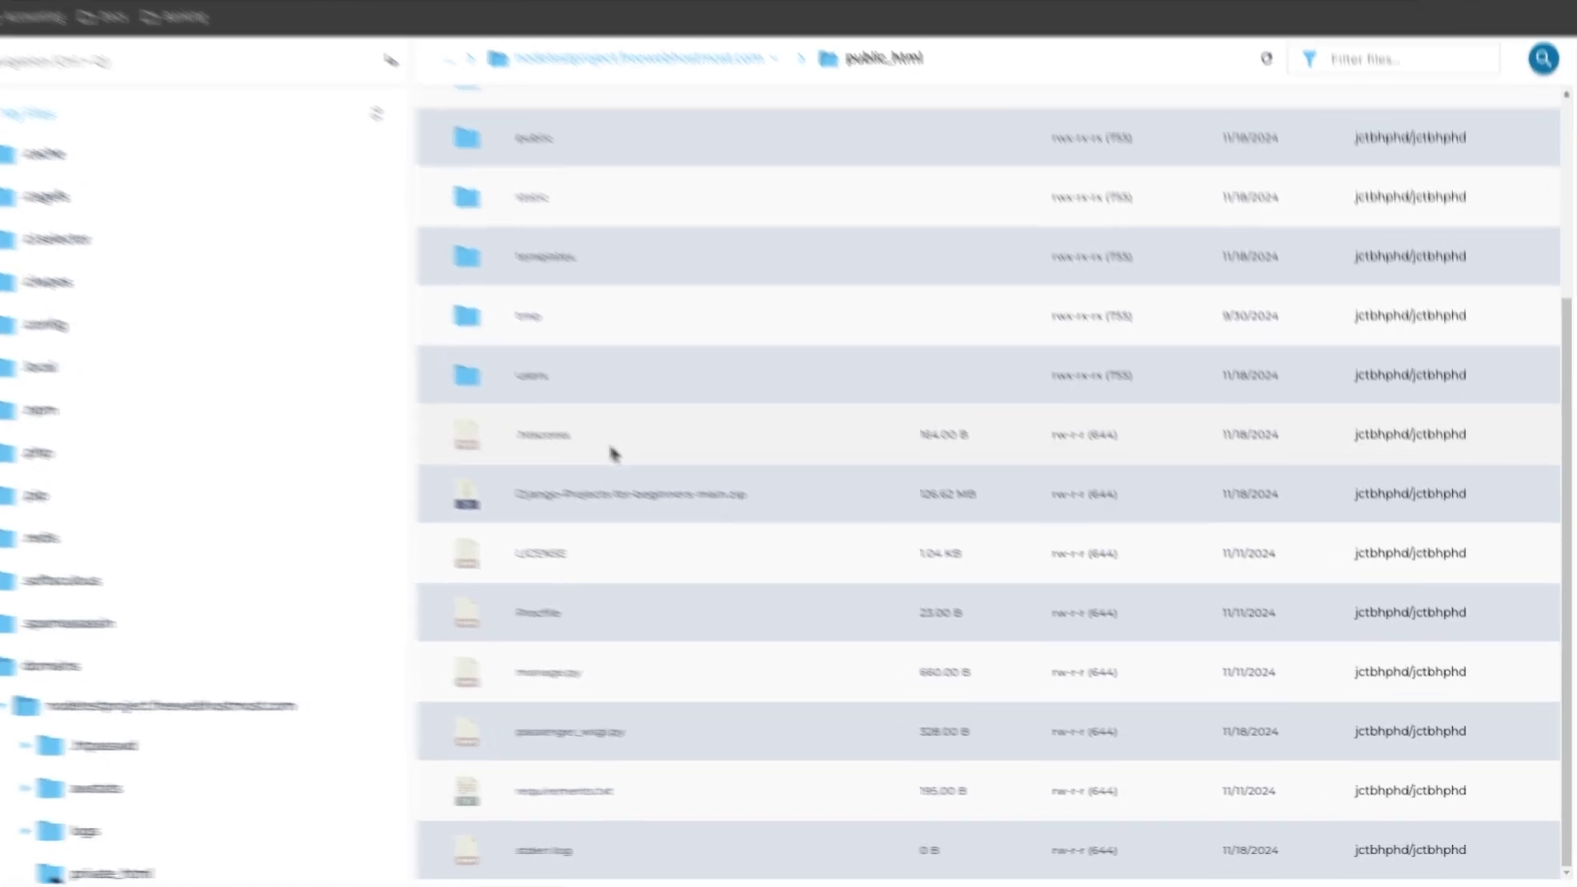
Read the package lines in requirements.txt, then close the editor.
scroll(686, 486, "up", 3)
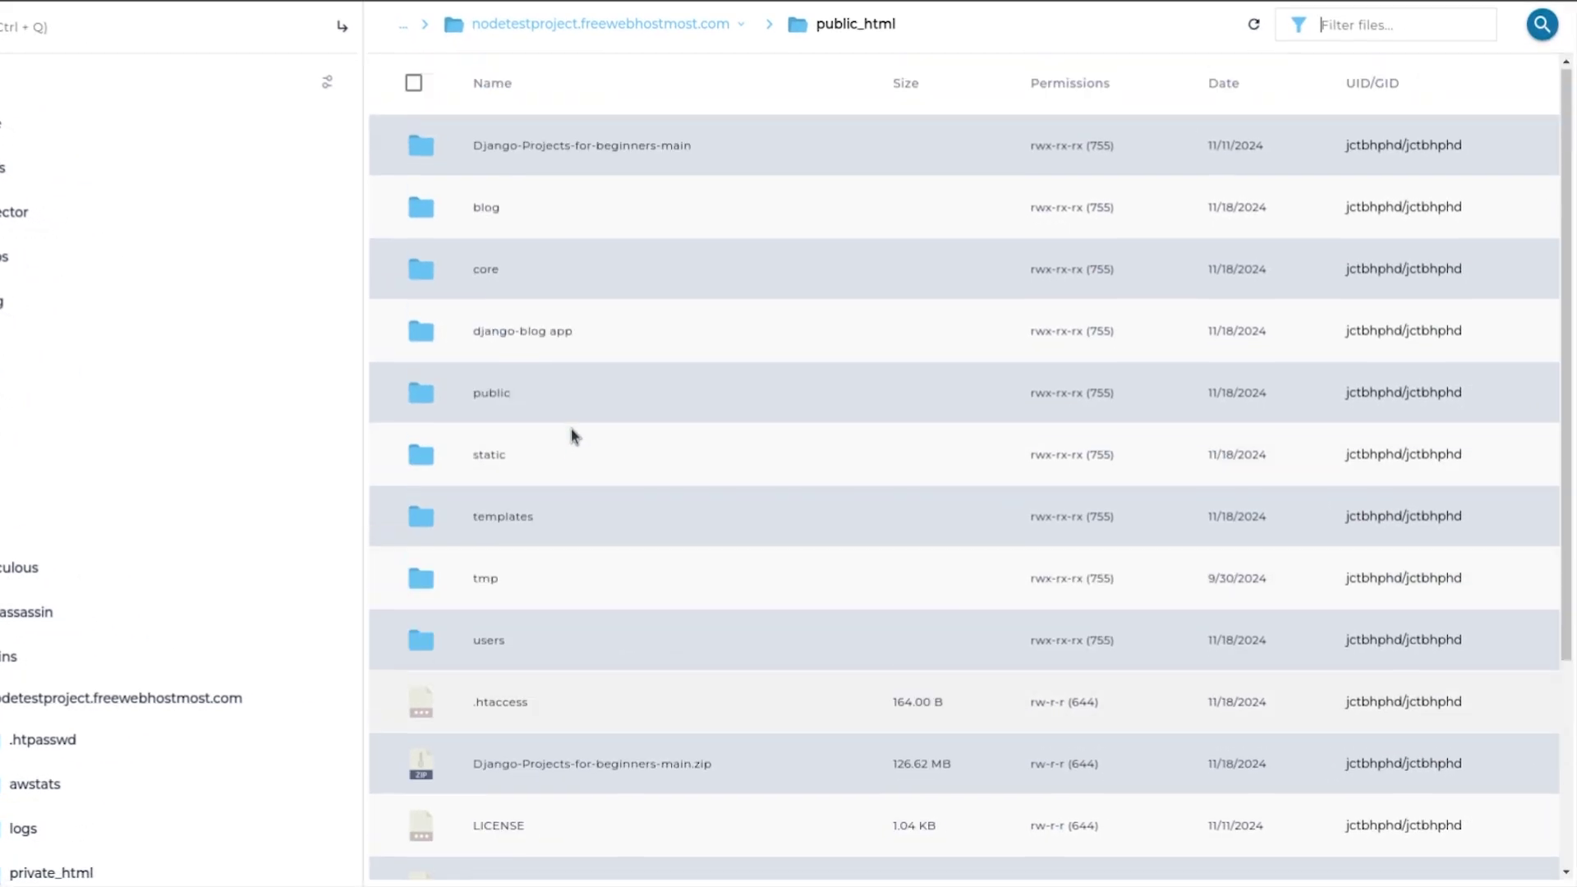
scroll(686, 487, "down", 3)
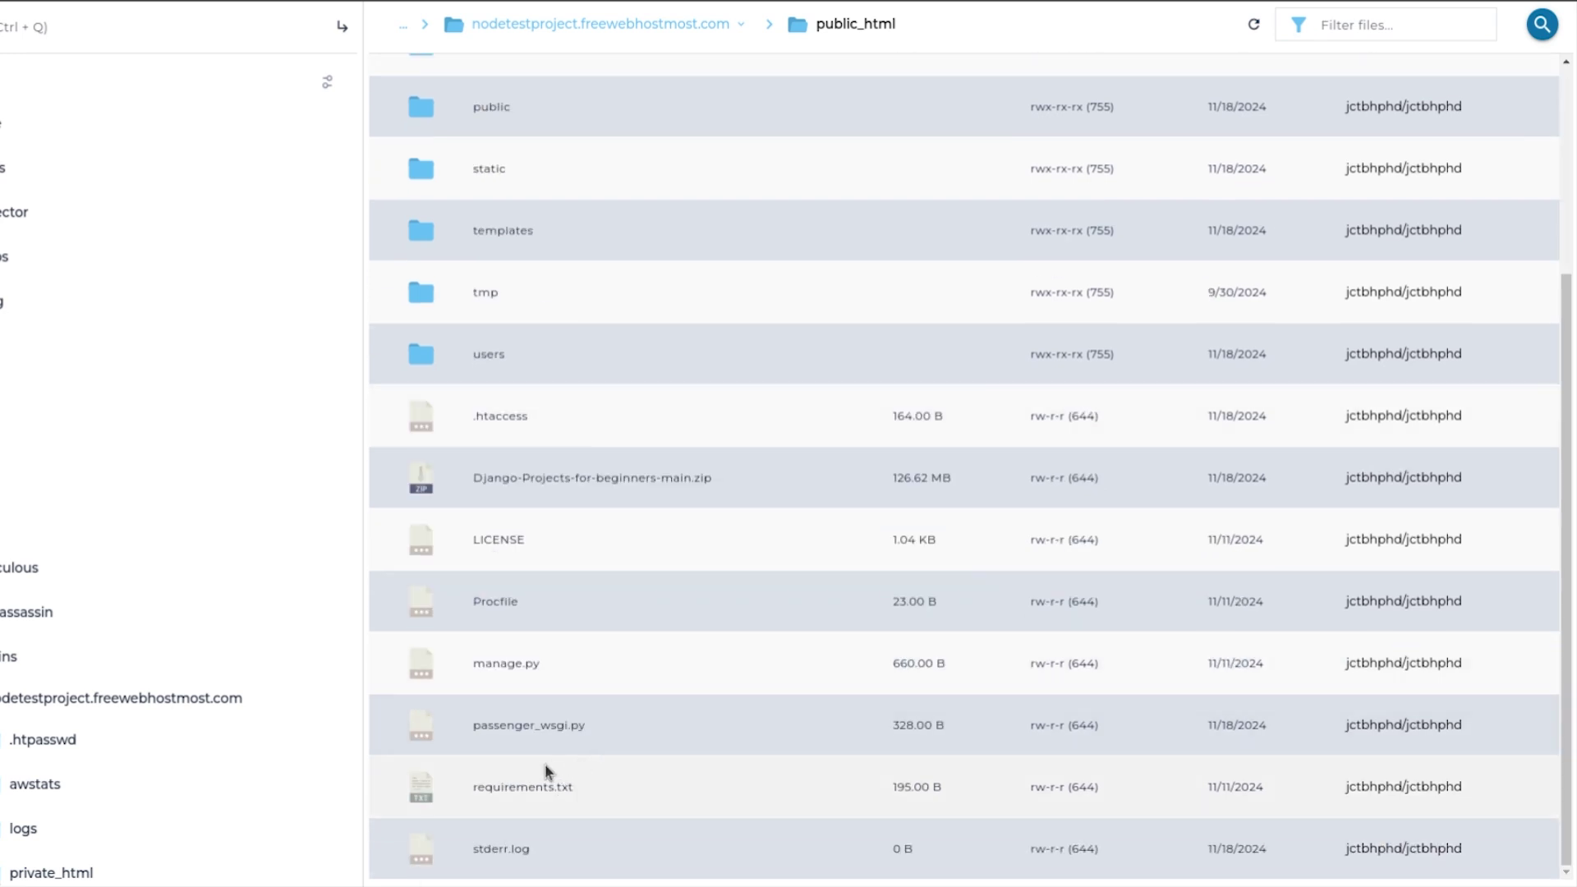
double_click(555, 778)
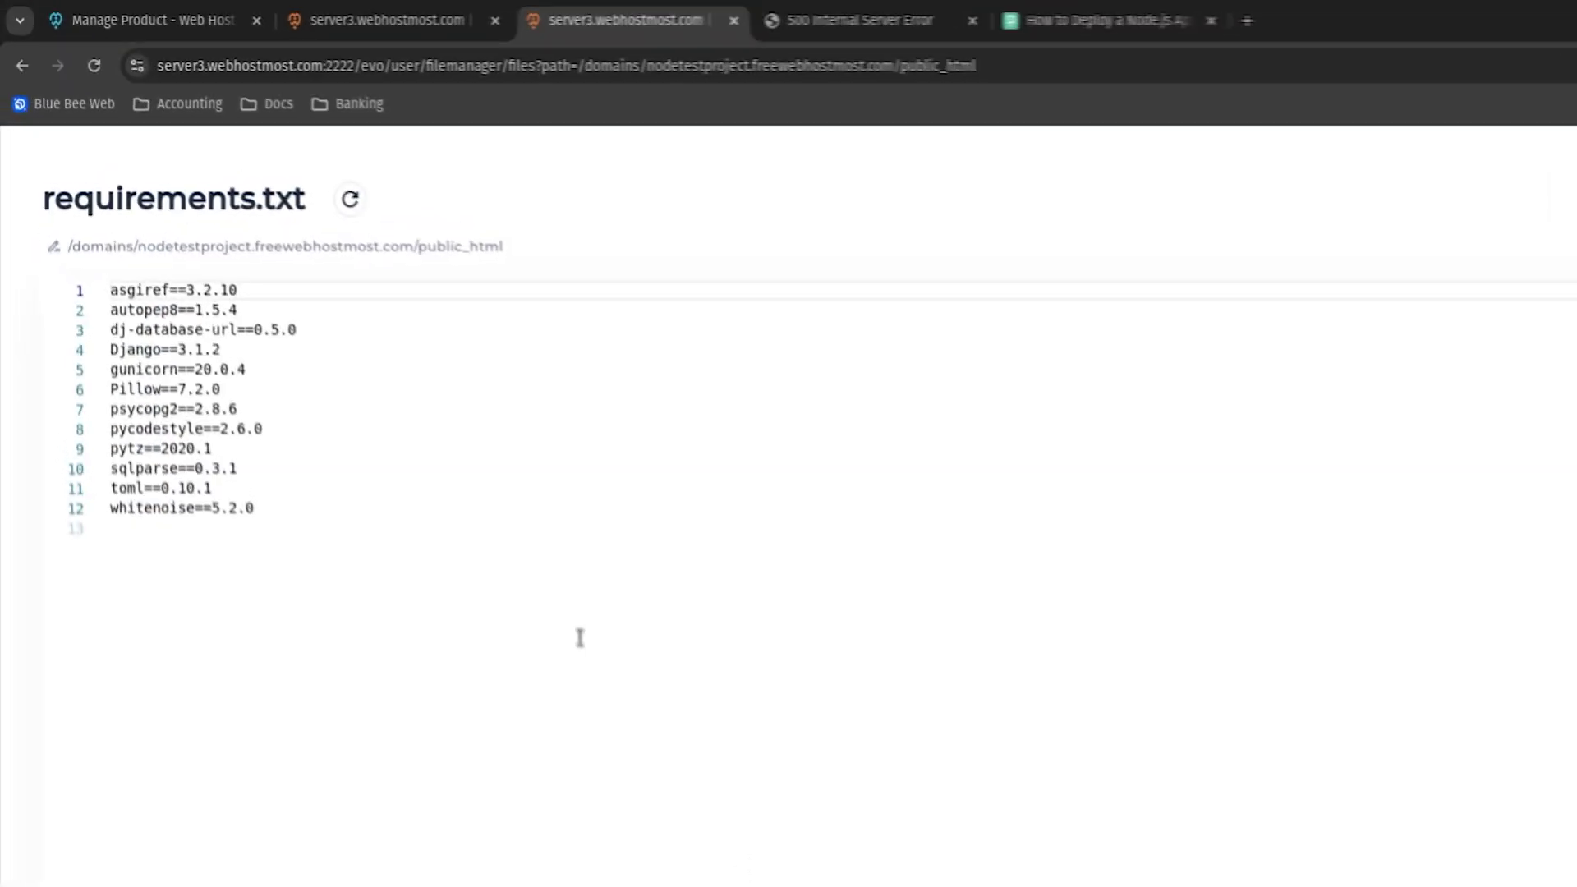
left_click(355, 571)
left_click_drag(356, 571, 112, 338)
left_click(385, 610)
left_click_drag(288, 553, 57, 271)
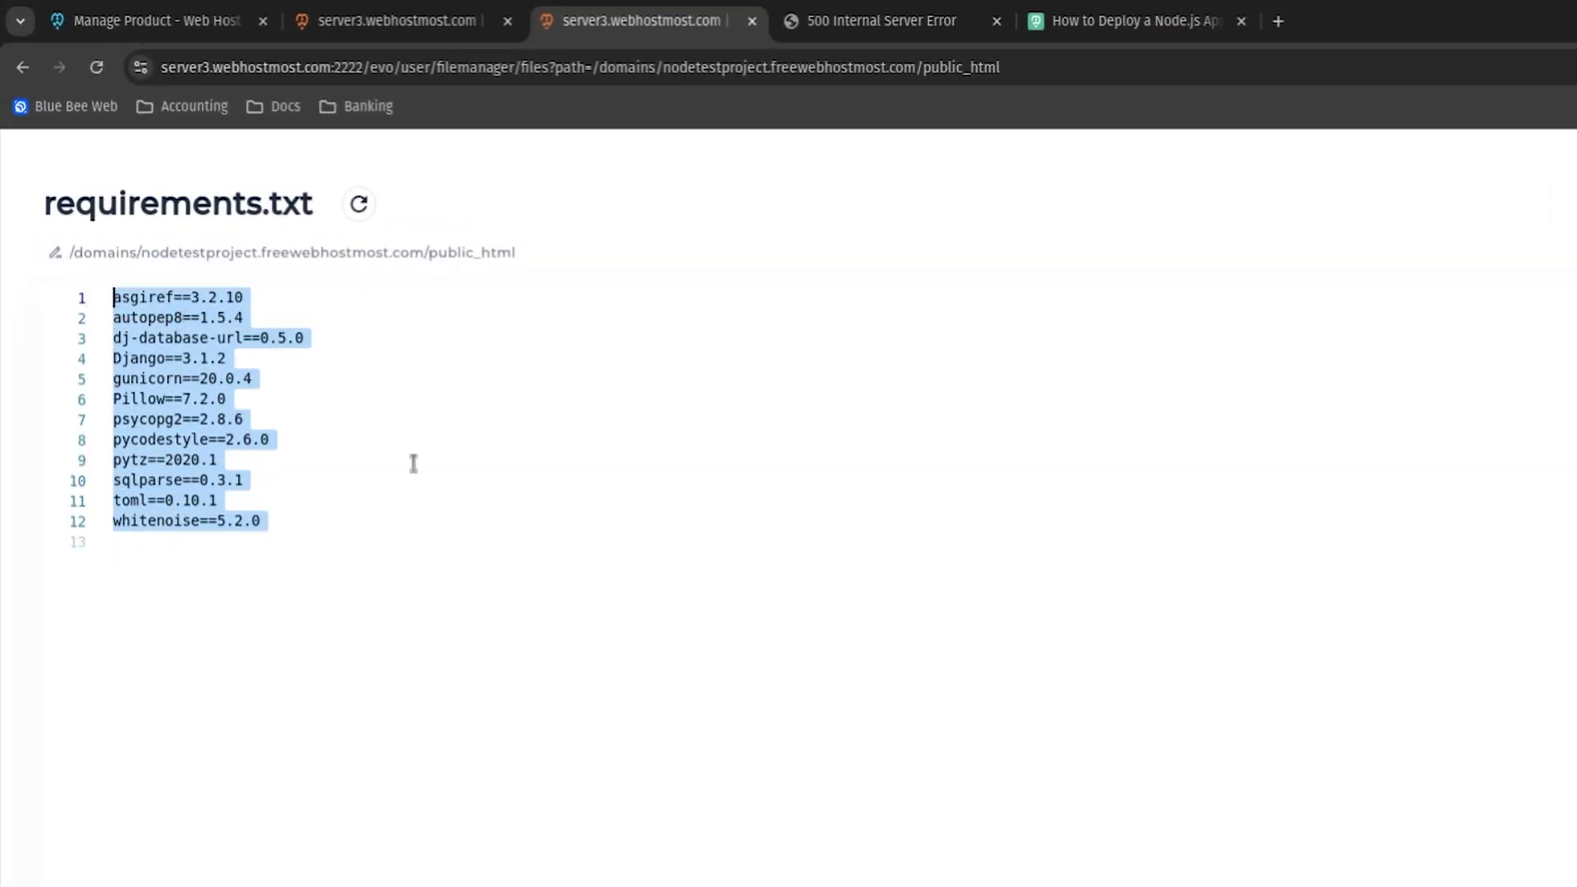
left_click(358, 546)
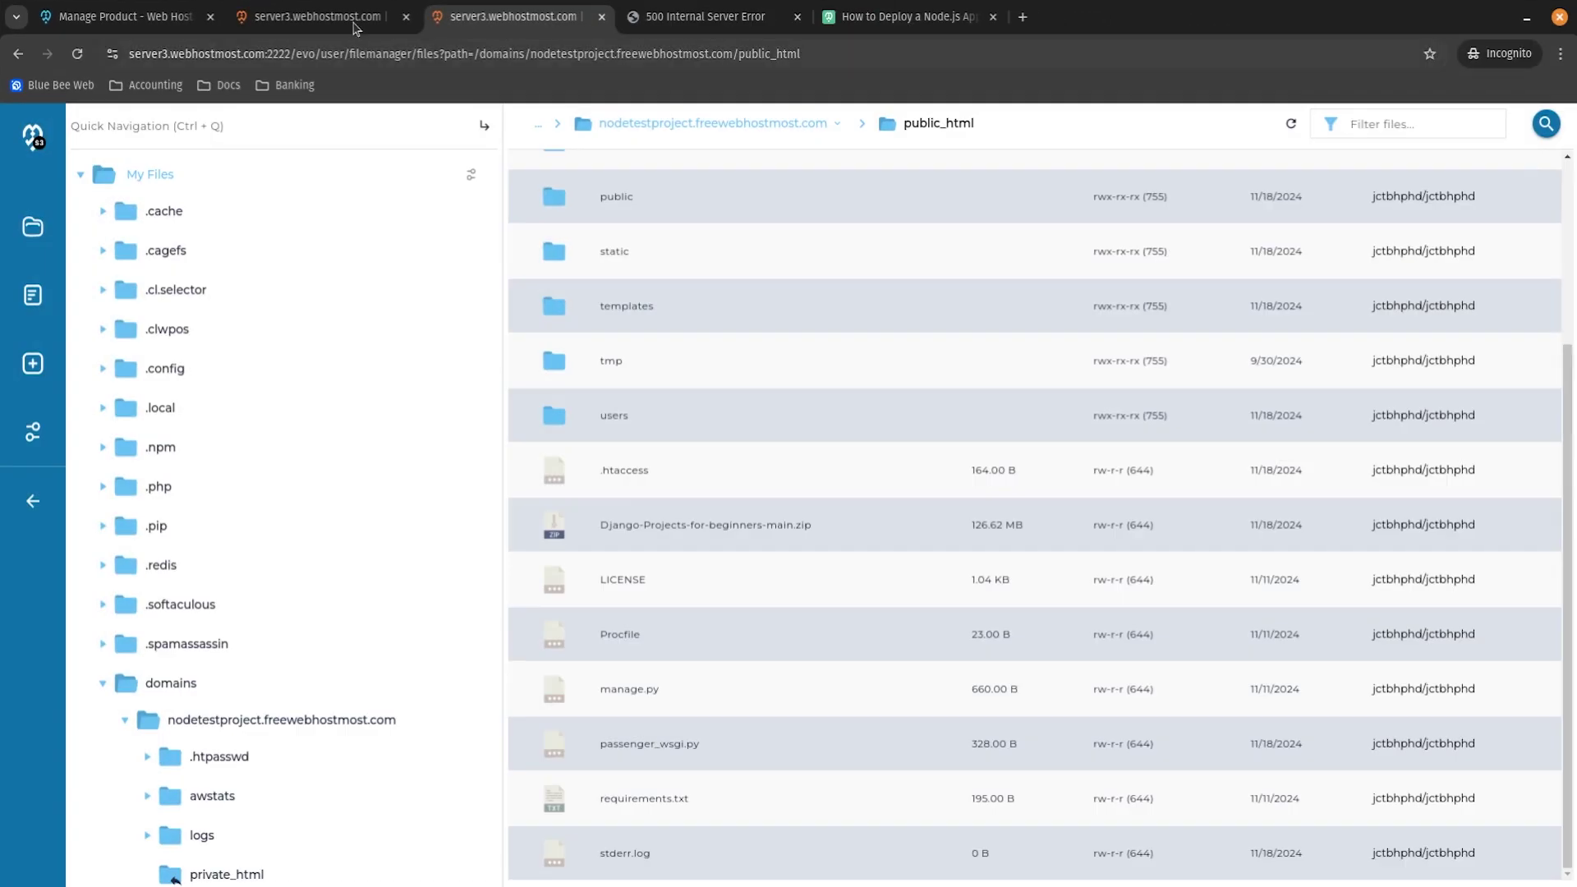
left_click(405, 28)
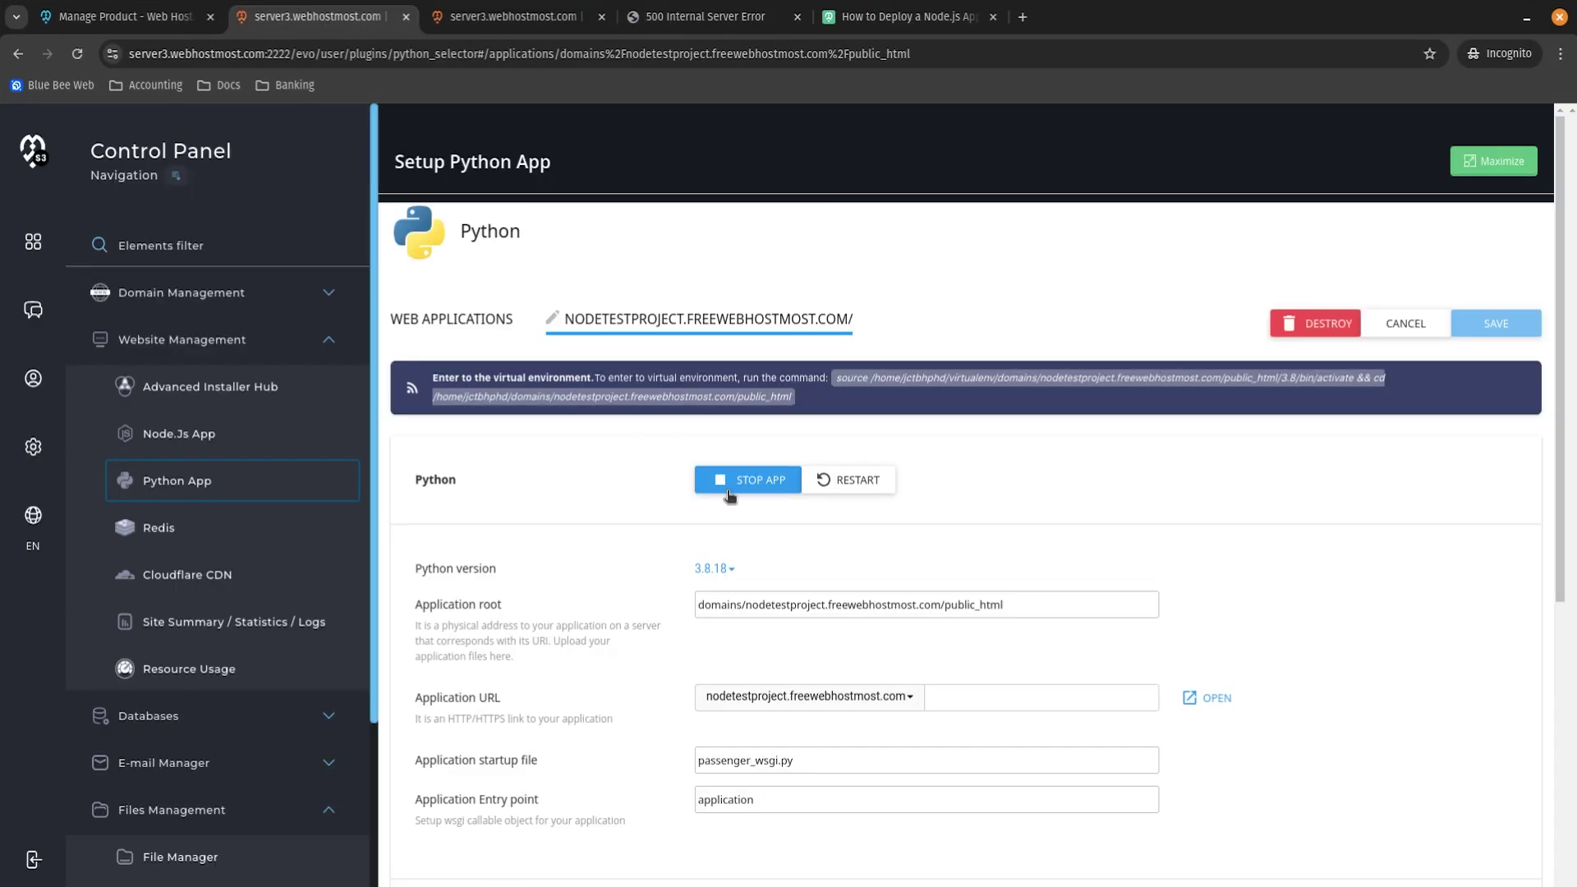
Open the server Terminal from Development Tools.
scroll(734, 411, "down", 3)
scroll(263, 600, "down", 3)
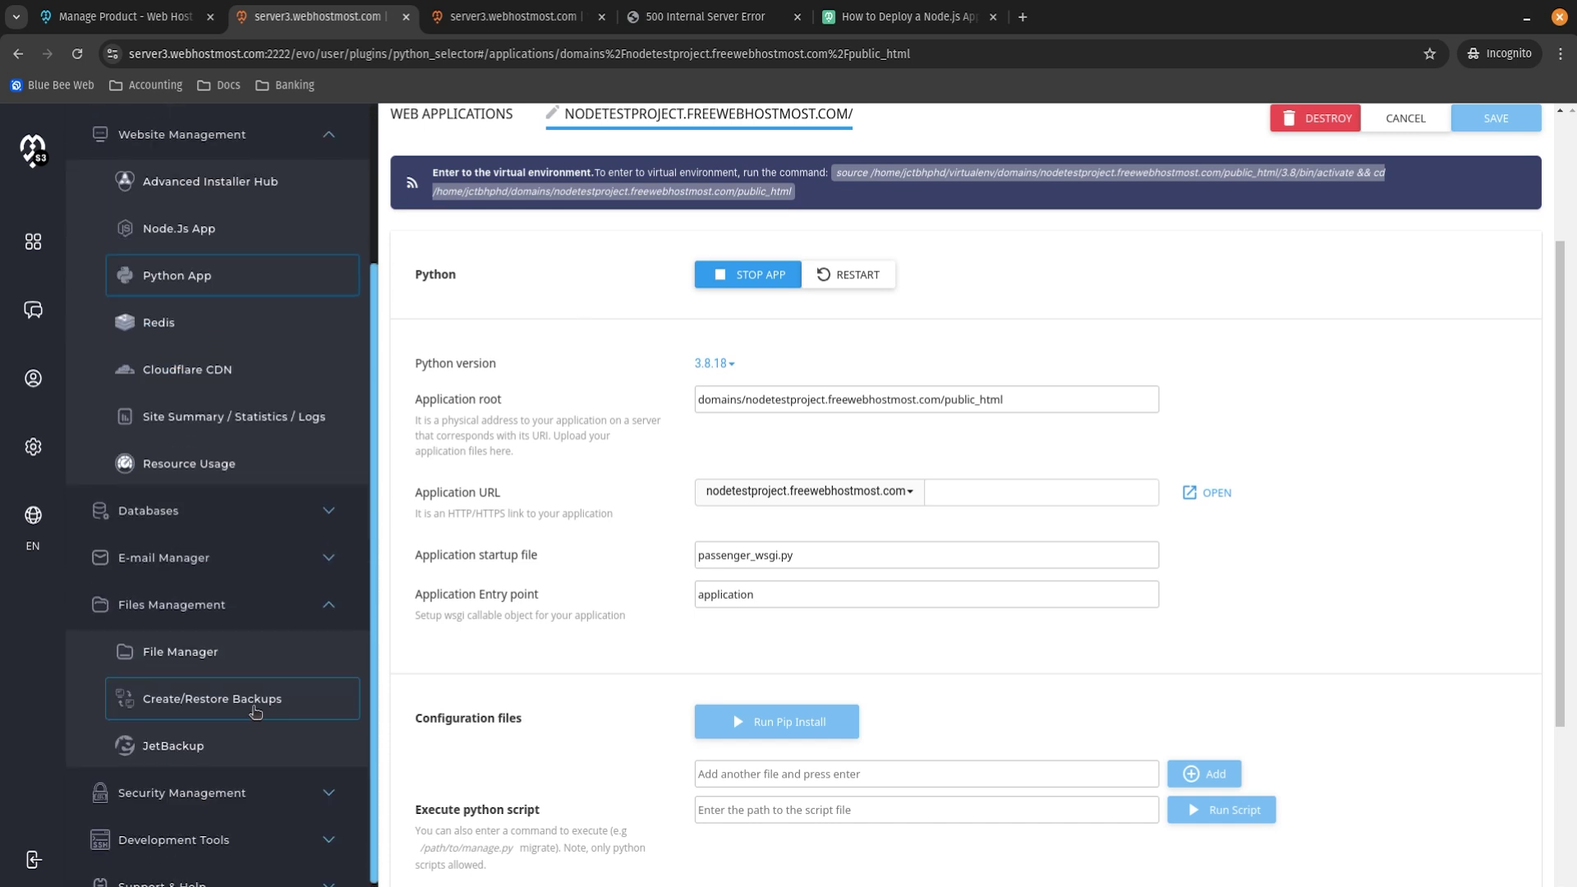
left_click(260, 828)
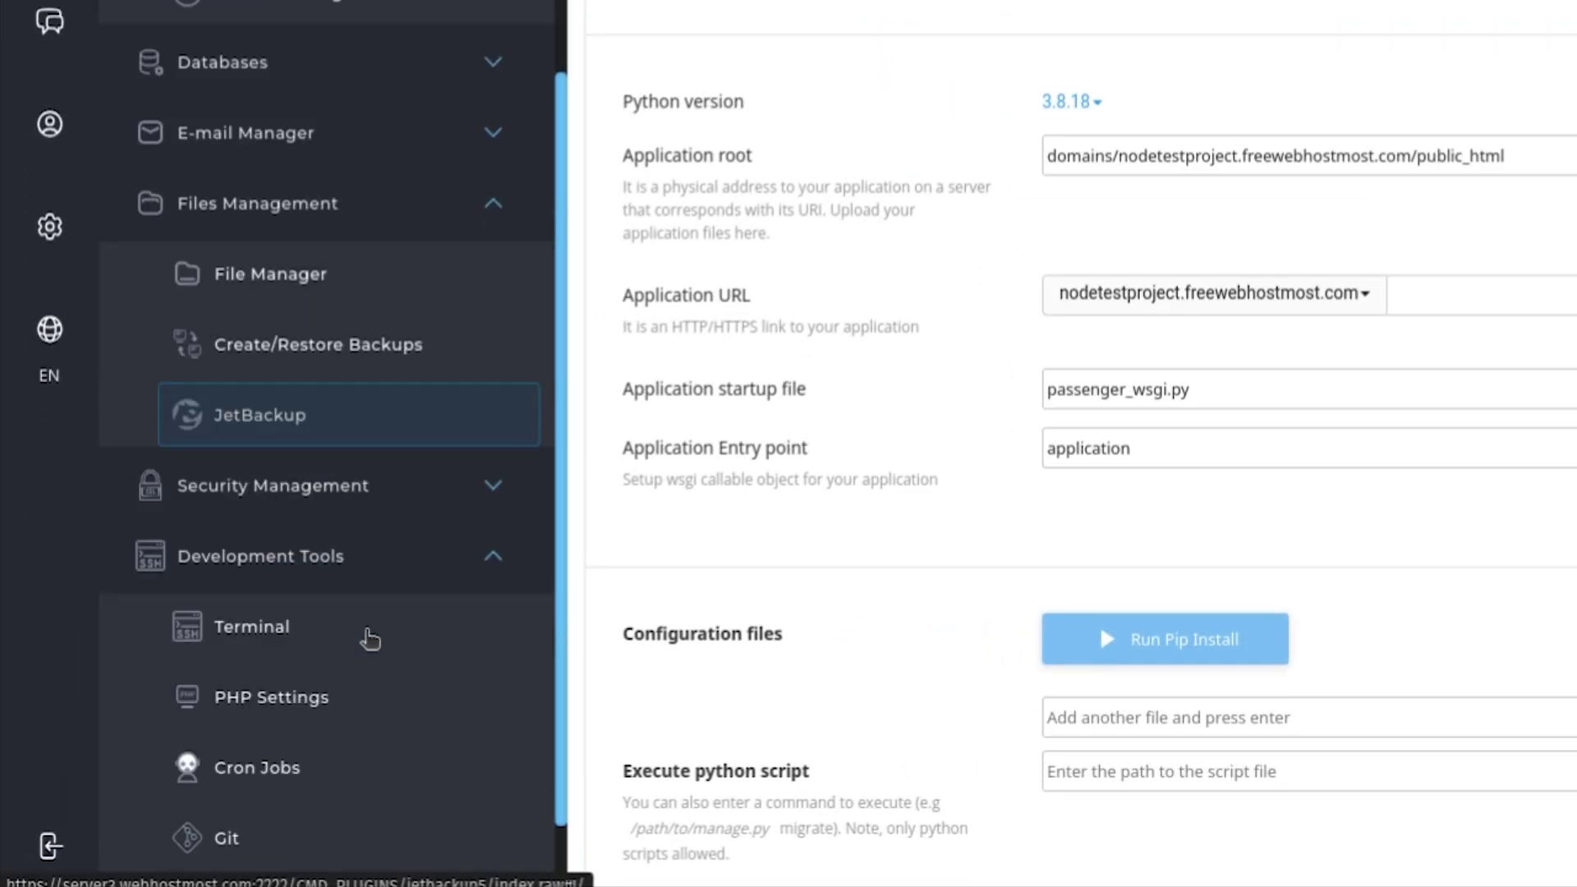
left_click(362, 571)
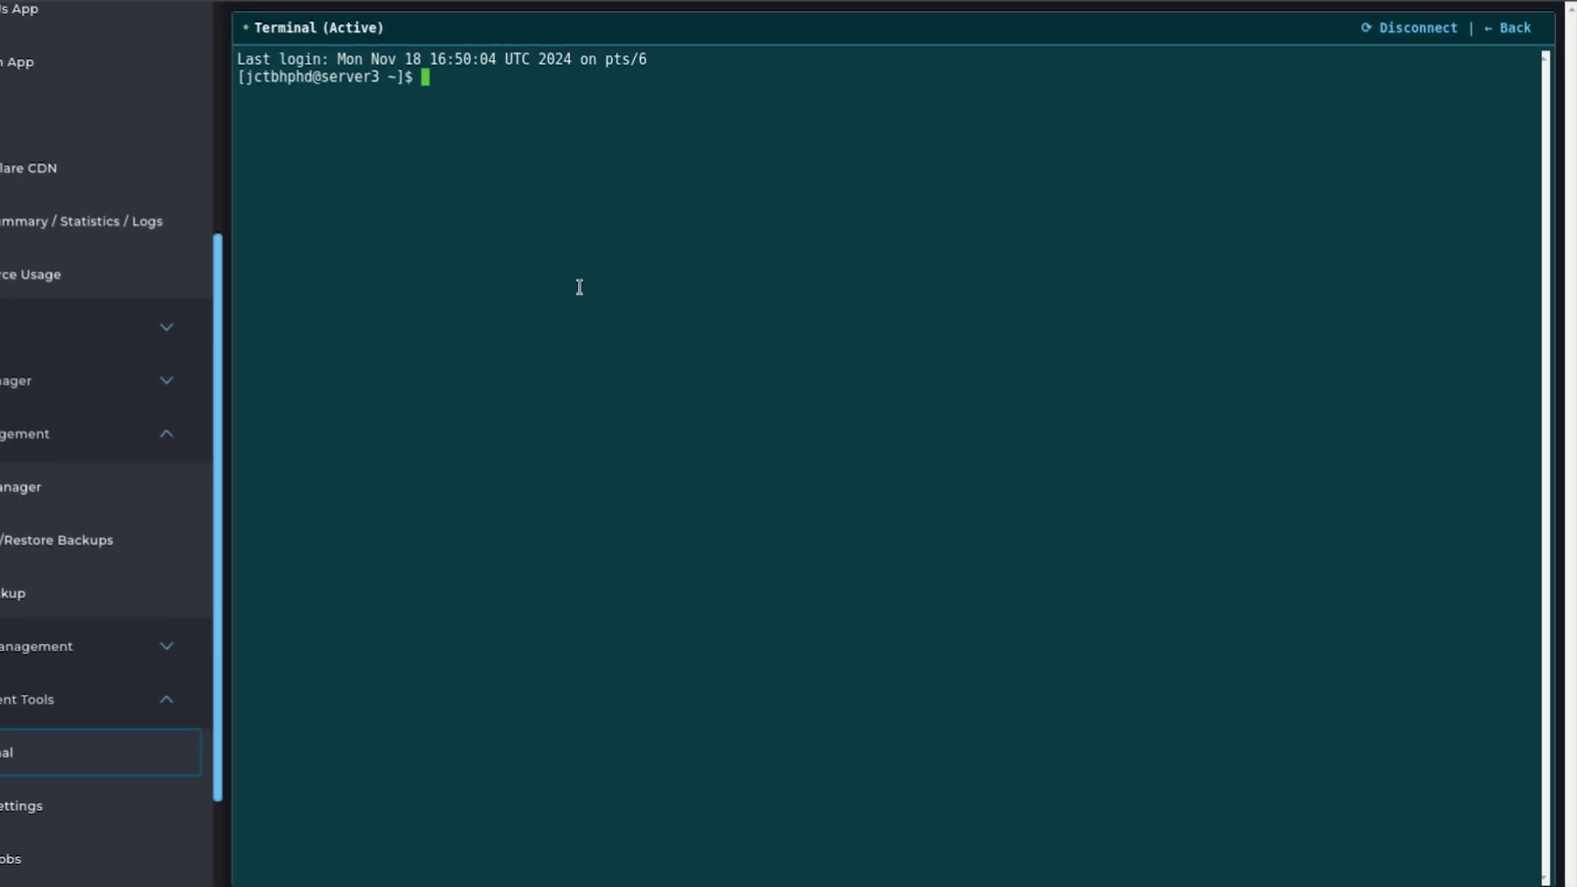
Open Python App settings in a new tab and copy its virtualenv activation command.
scroll(32, 363, "up", 5)
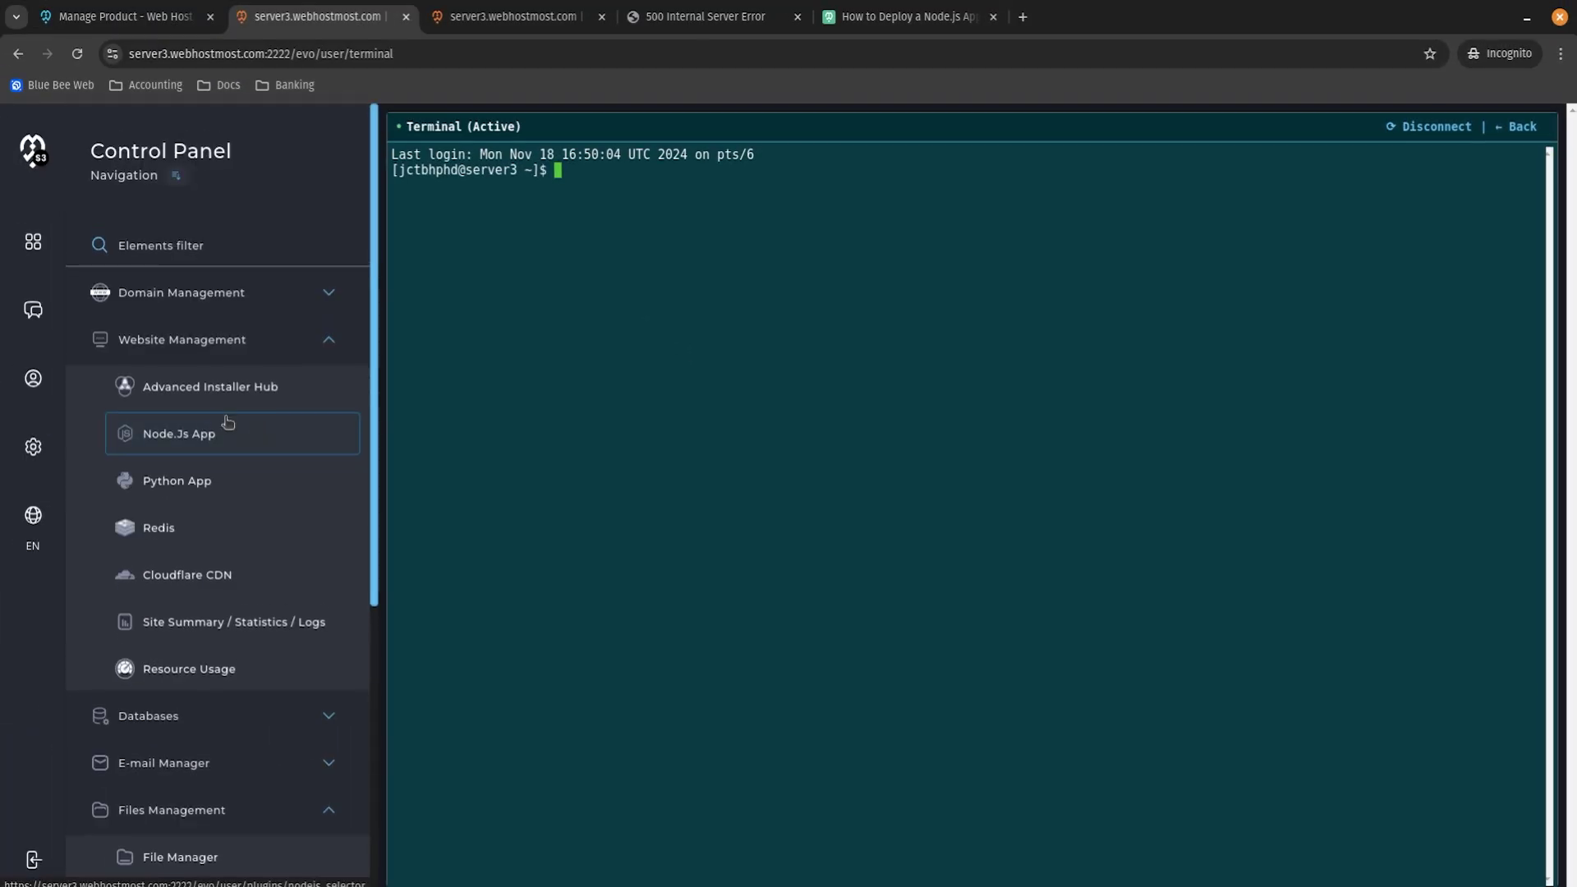
left_click(295, 355)
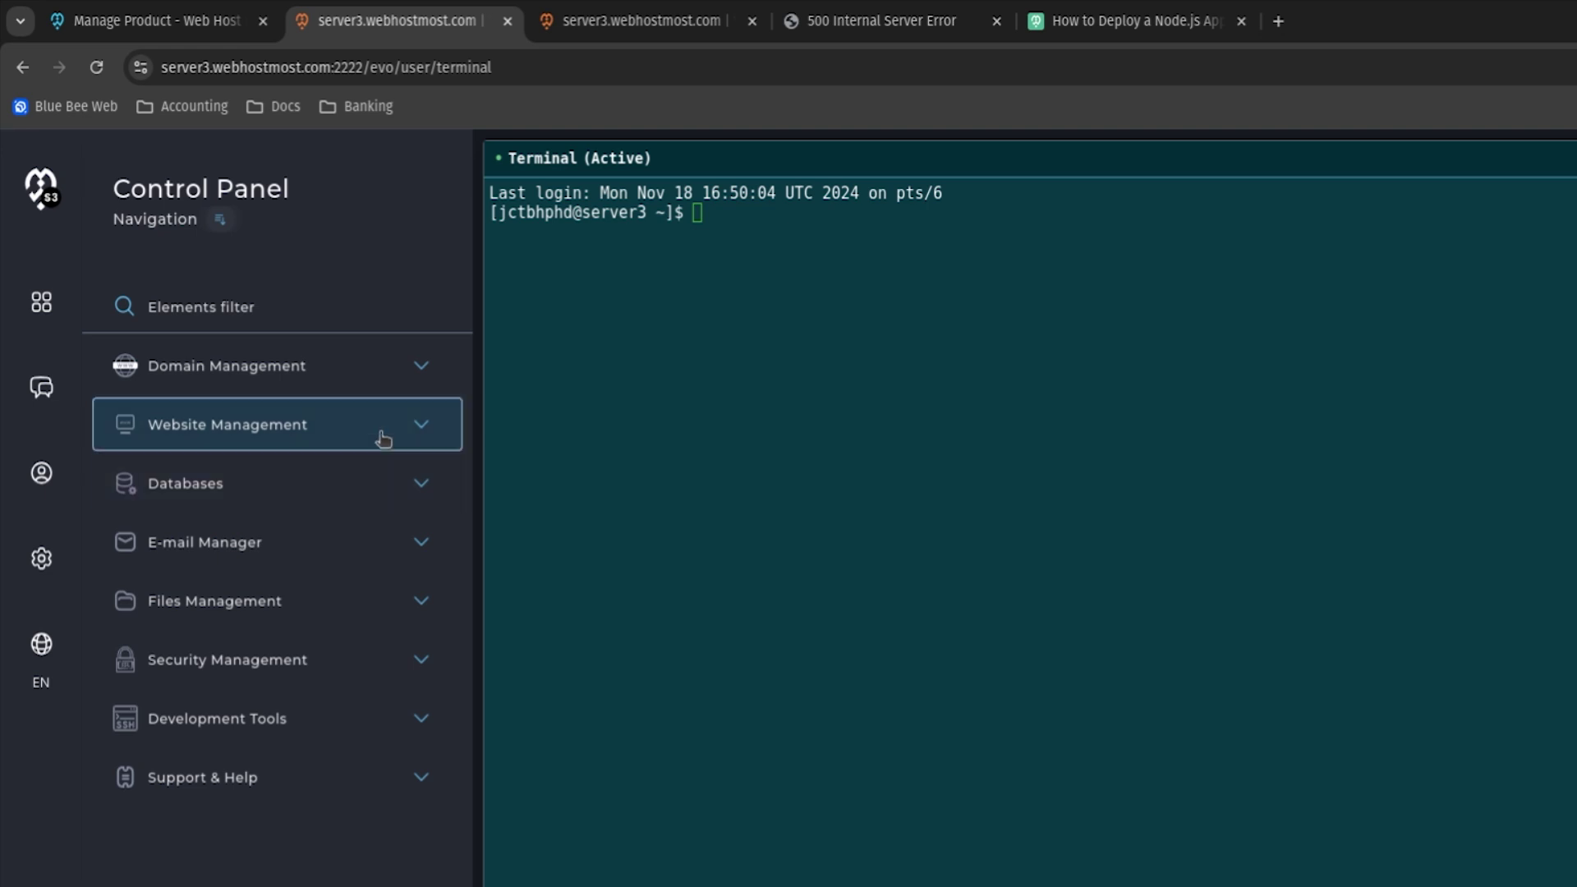
left_click(381, 436)
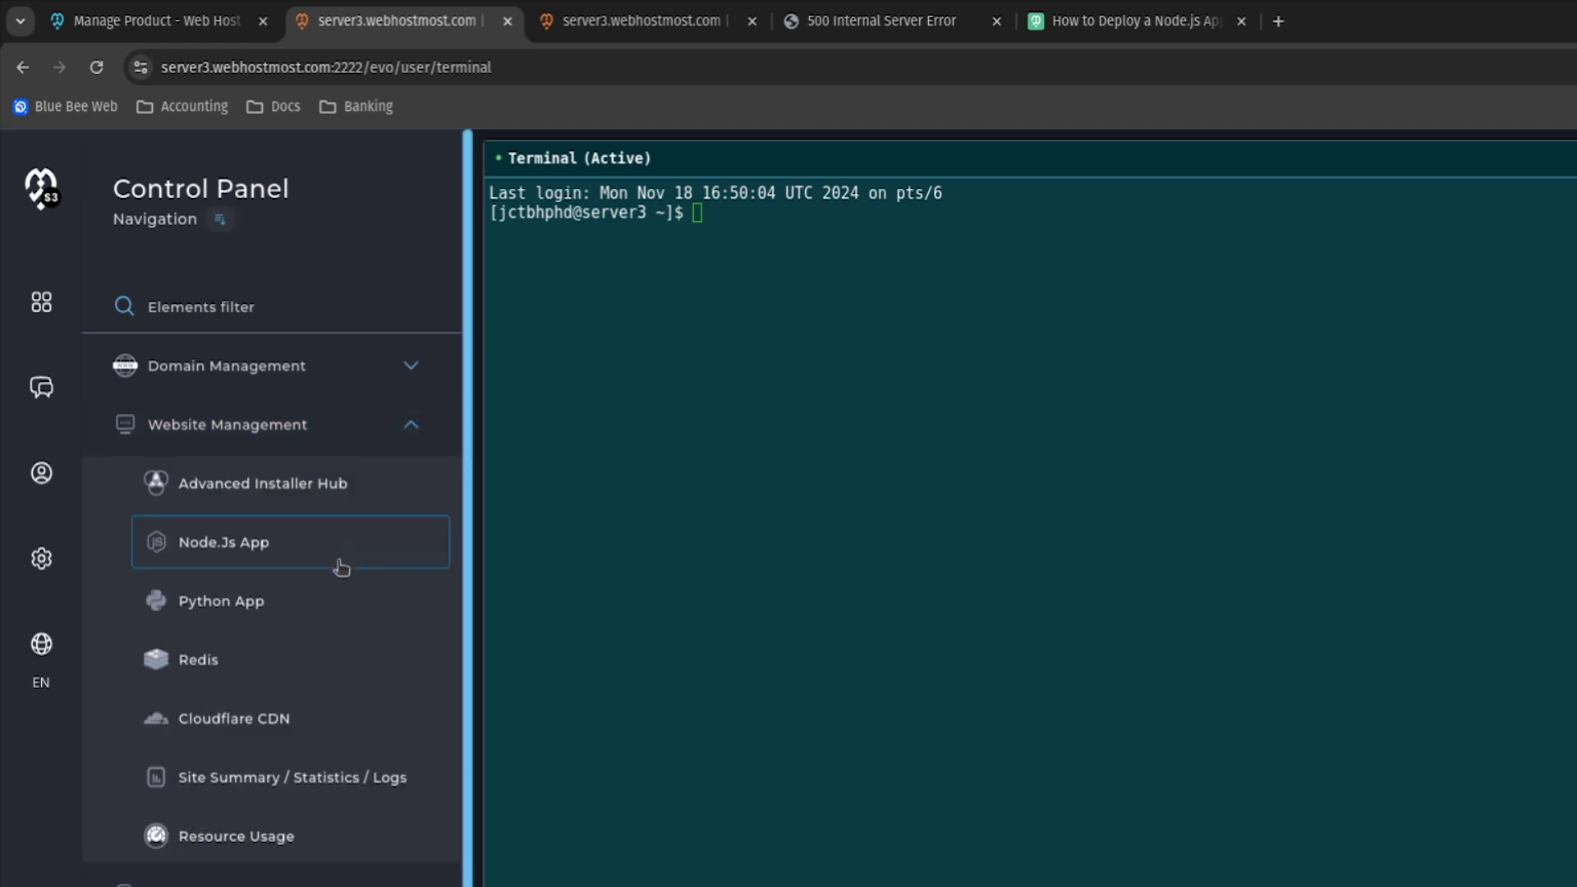
middle_click(308, 614)
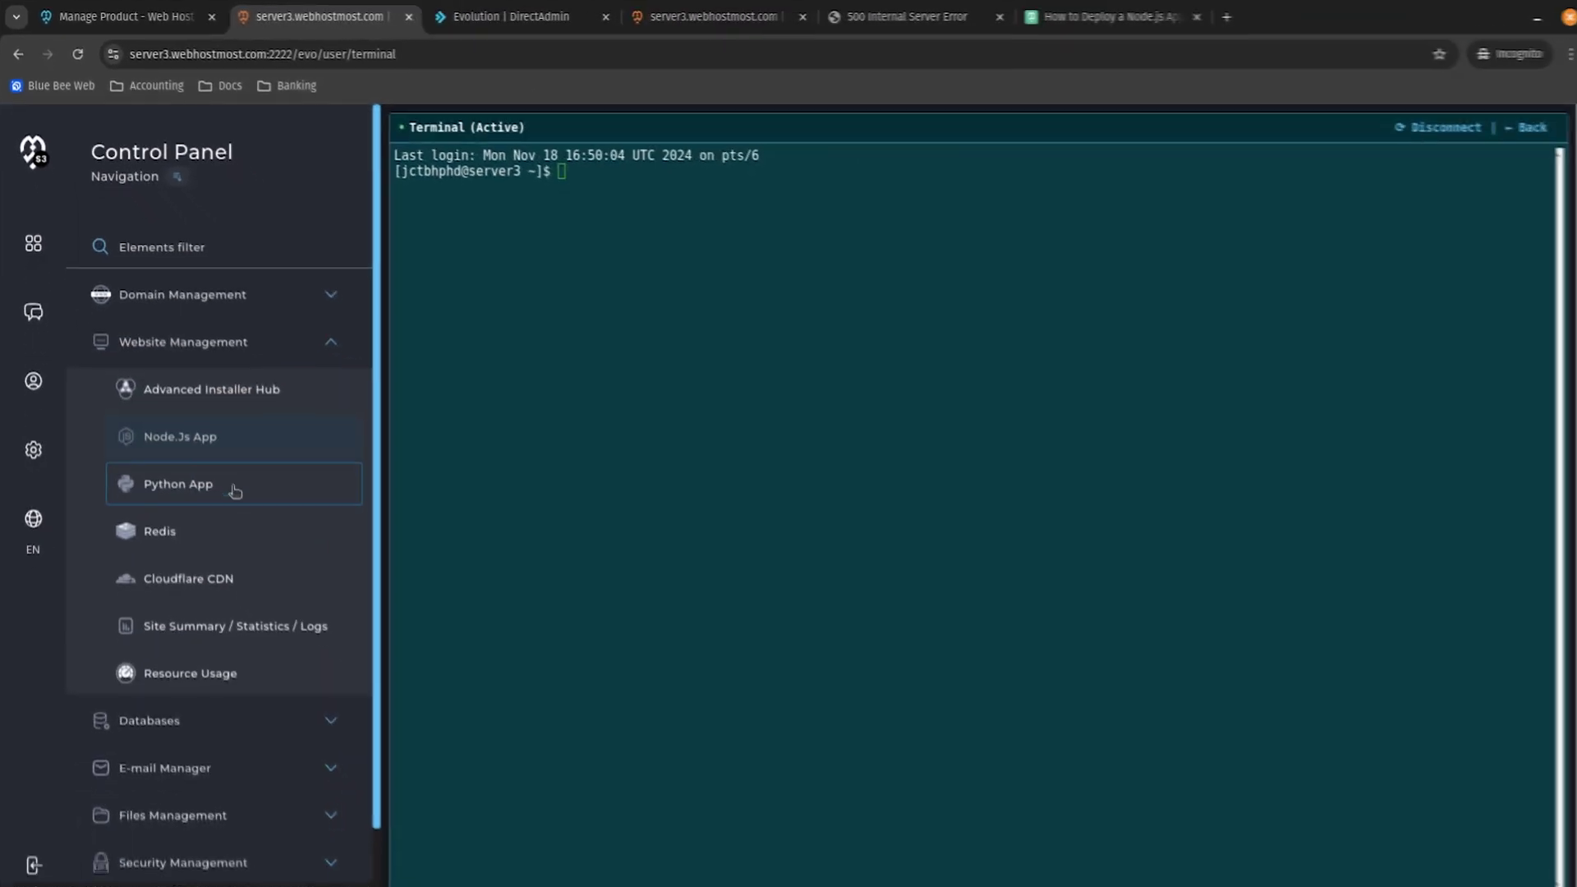
left_click(526, 17)
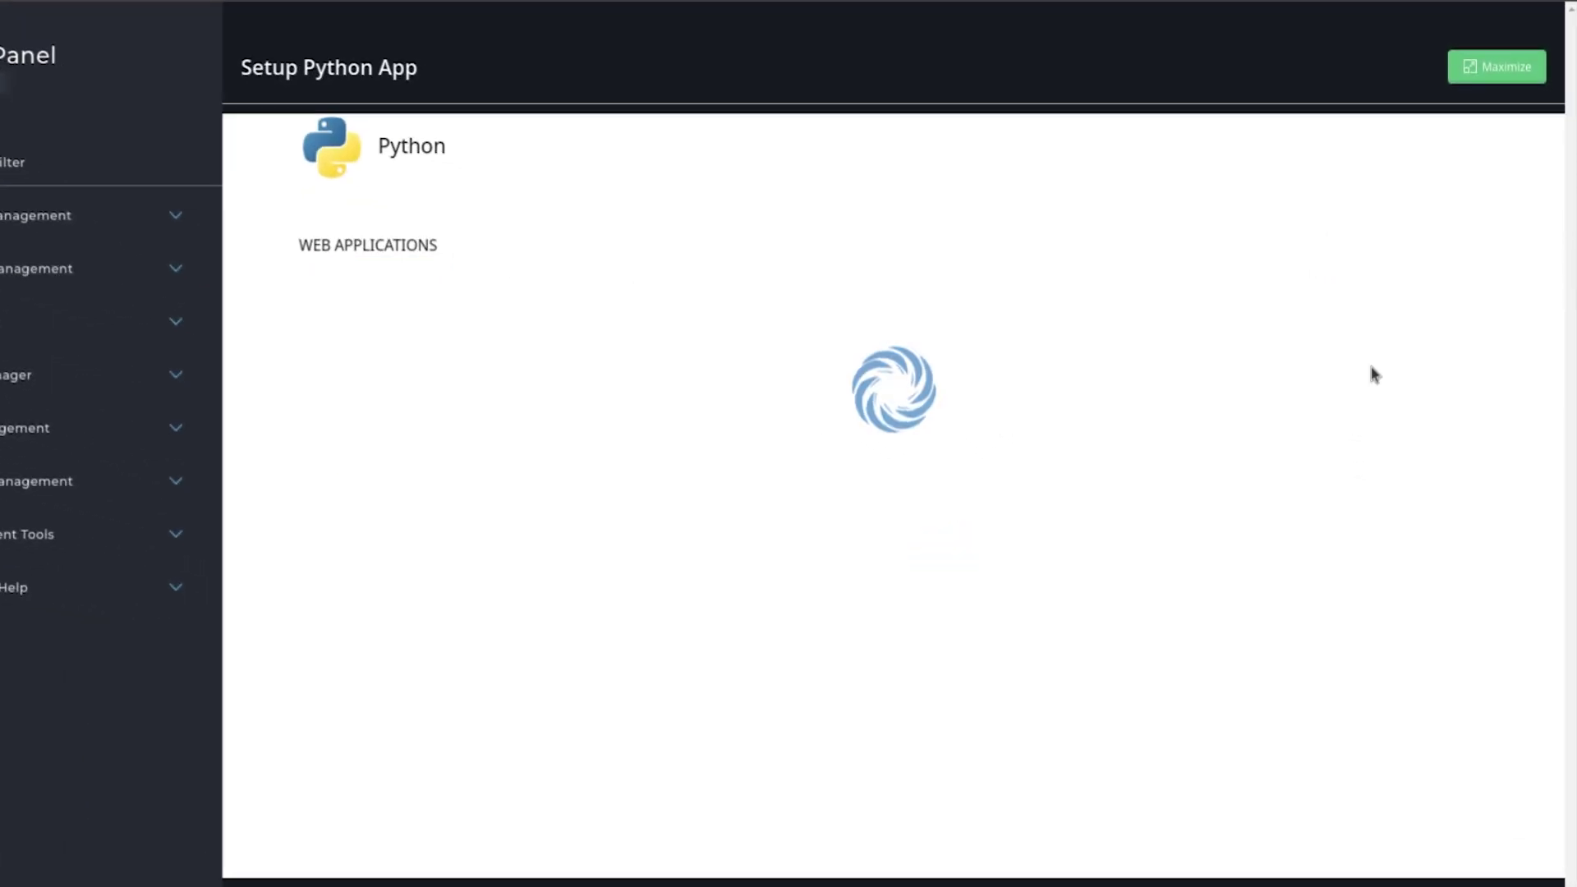
left_click_drag(738, 312, 690, 351)
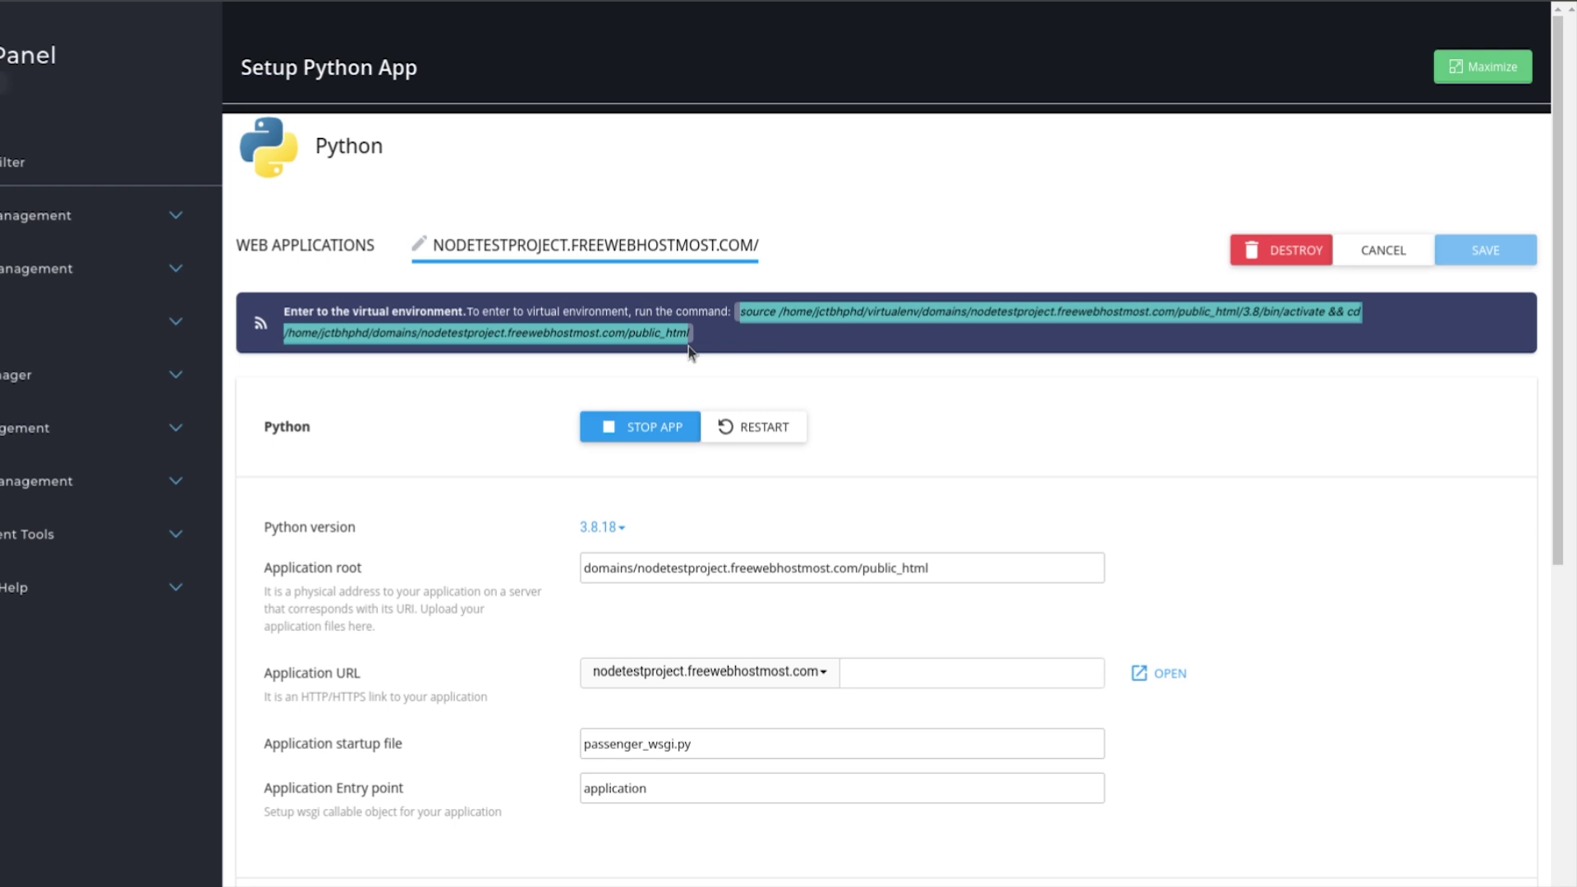
left_click(757, 322)
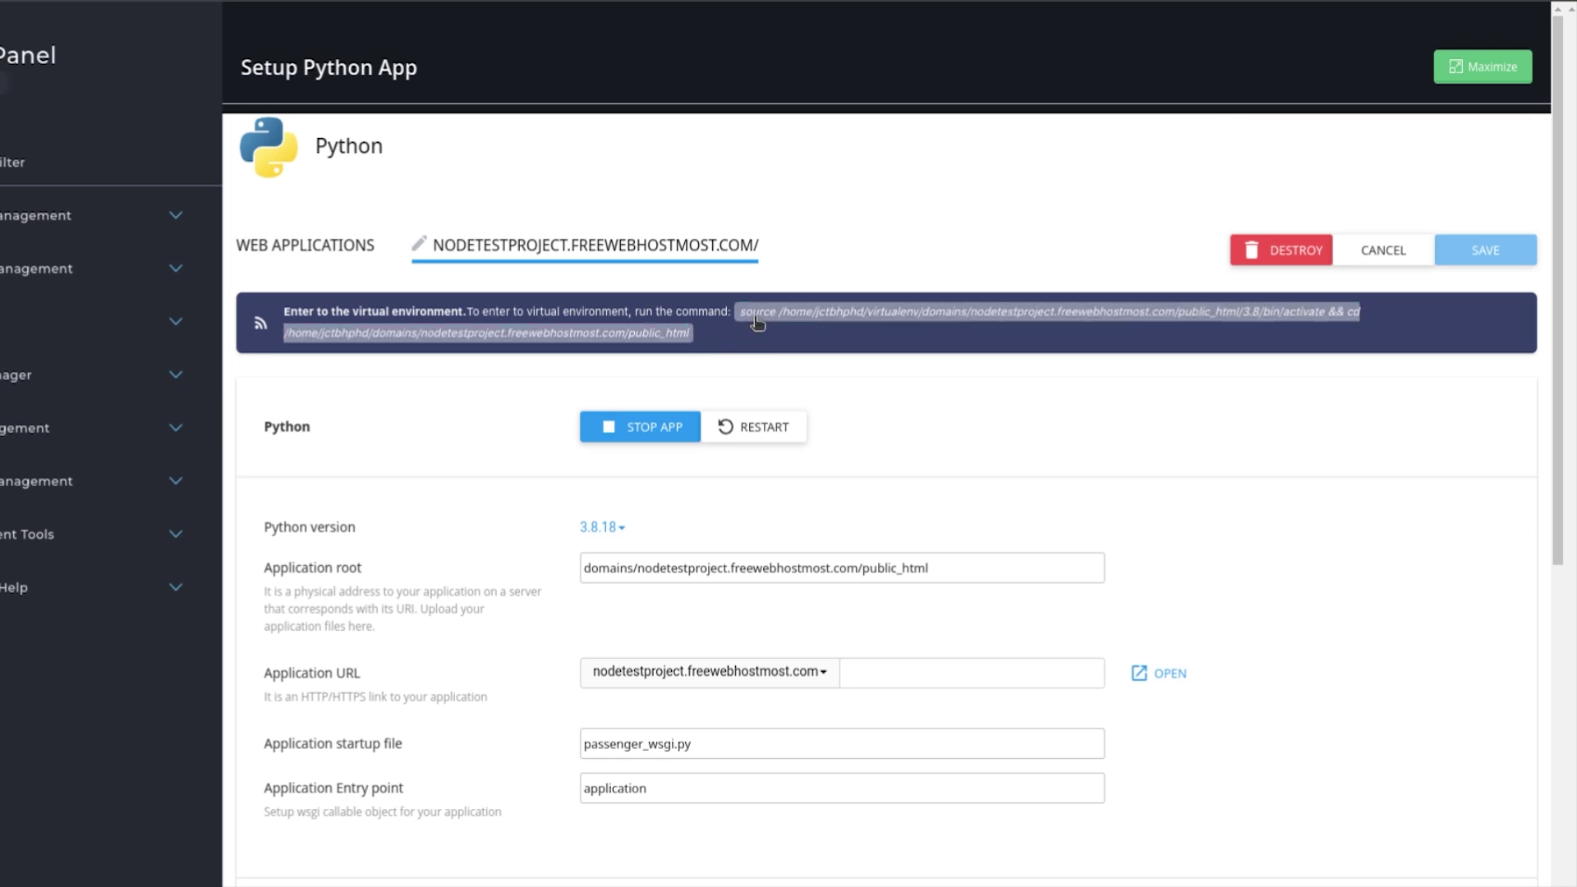
left_click(756, 322)
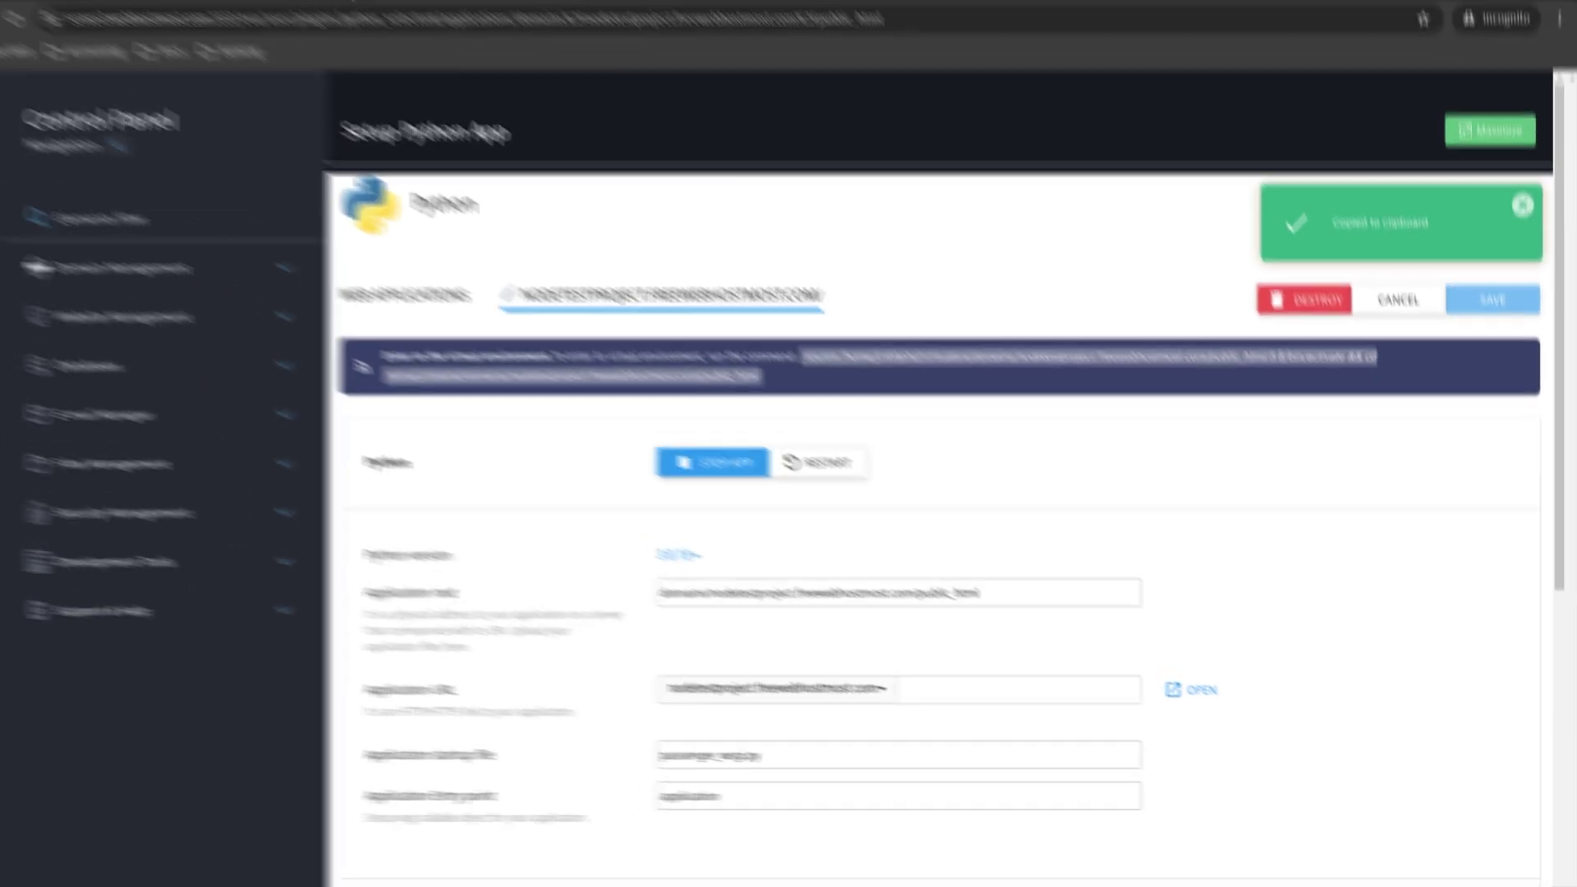
left_click(382, 25)
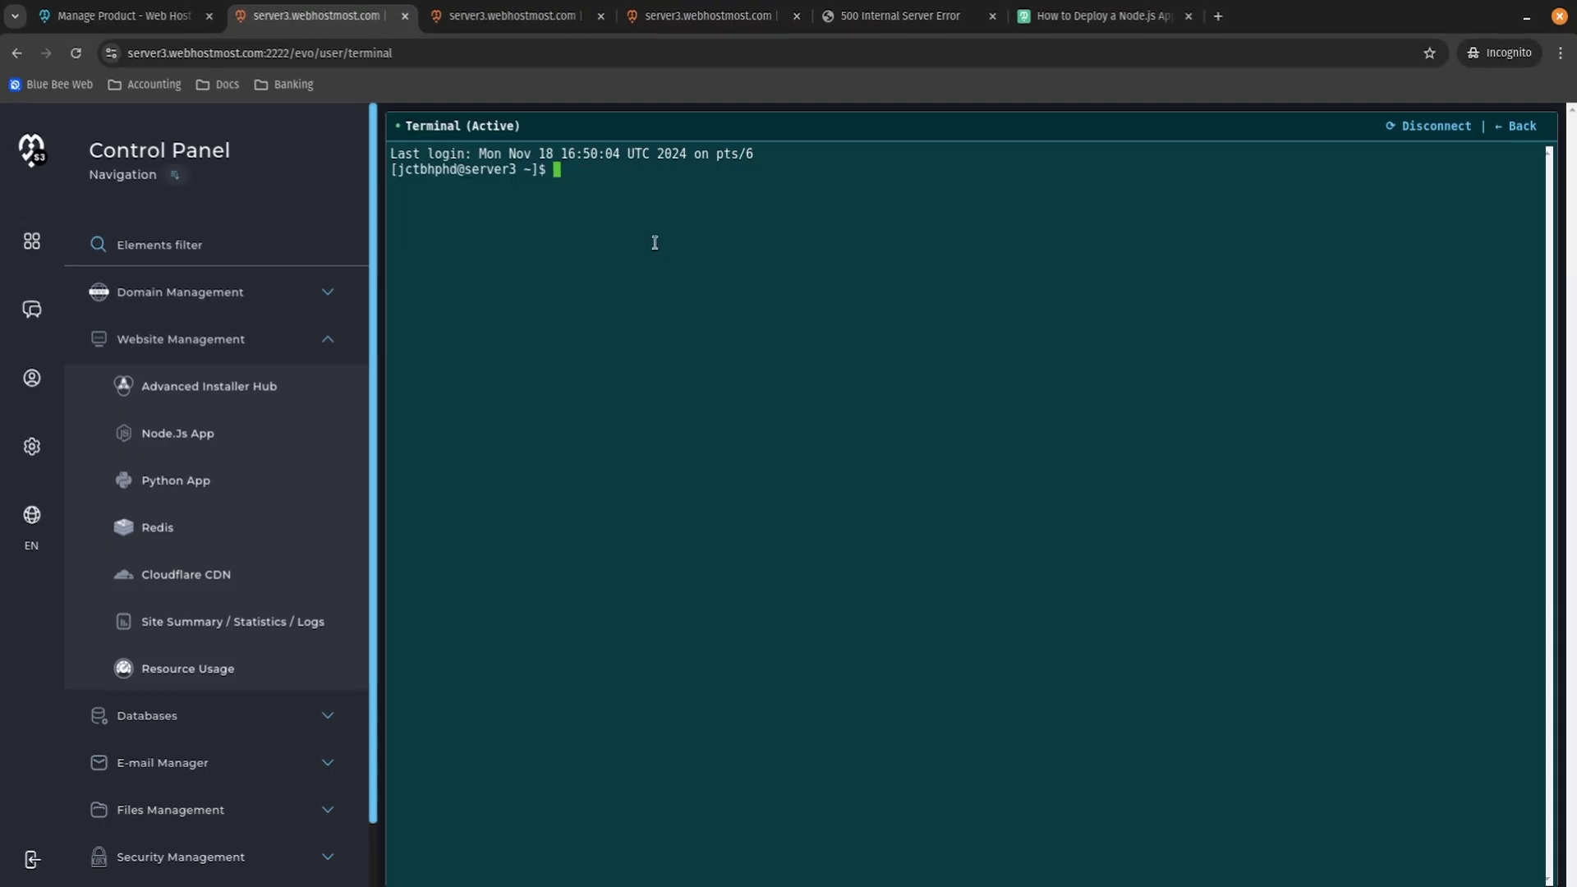
Activate the app's virtual environment and run pip install -r requirements.txt.
key("ctrl+v")
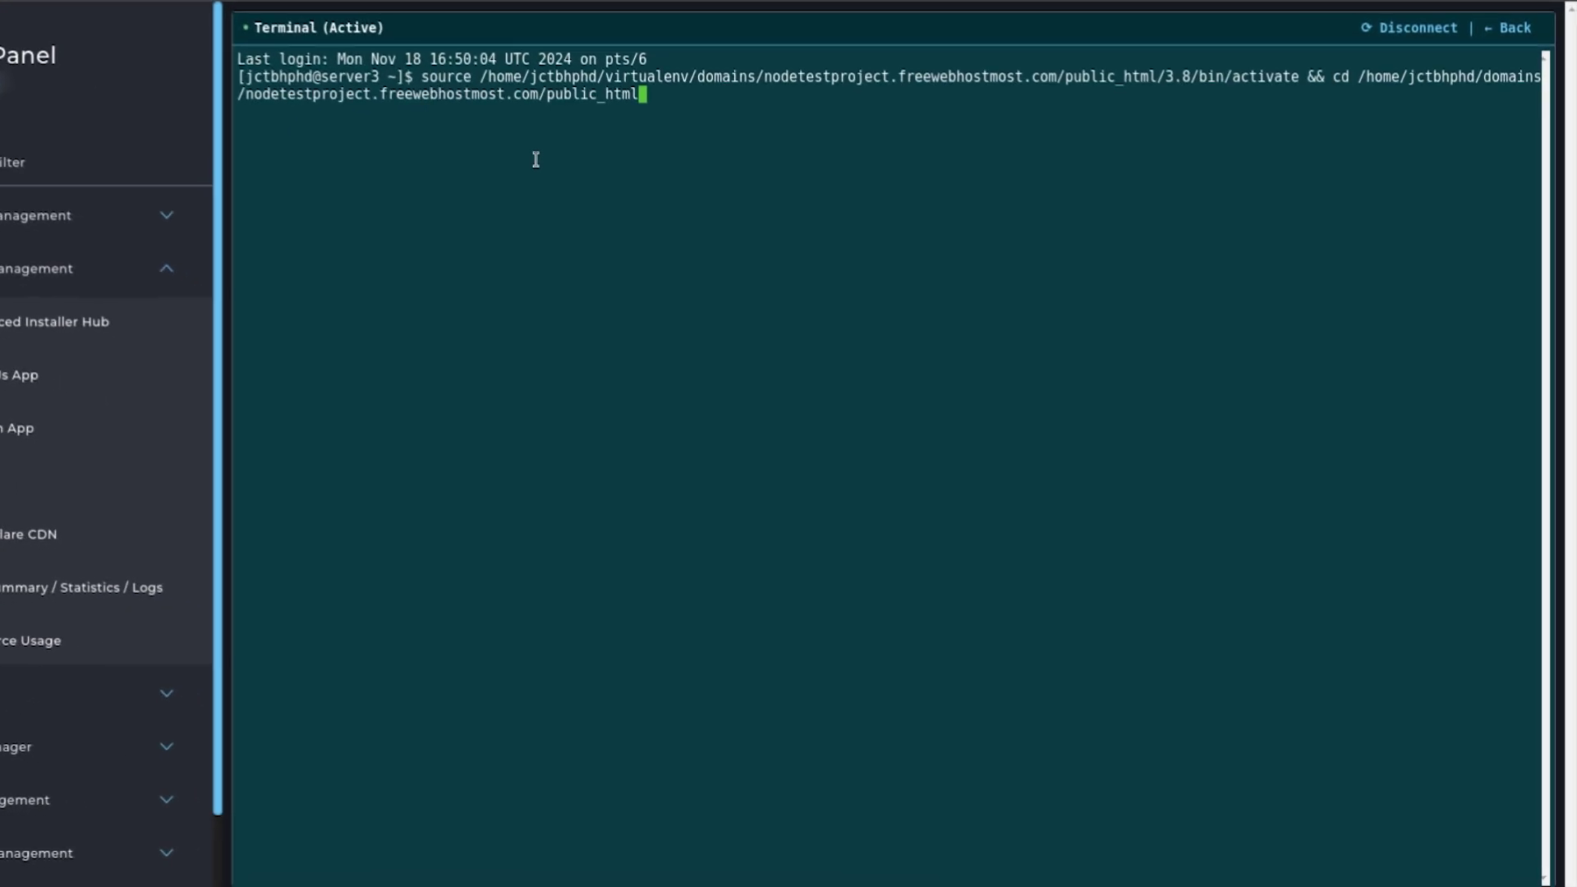
key("Return")
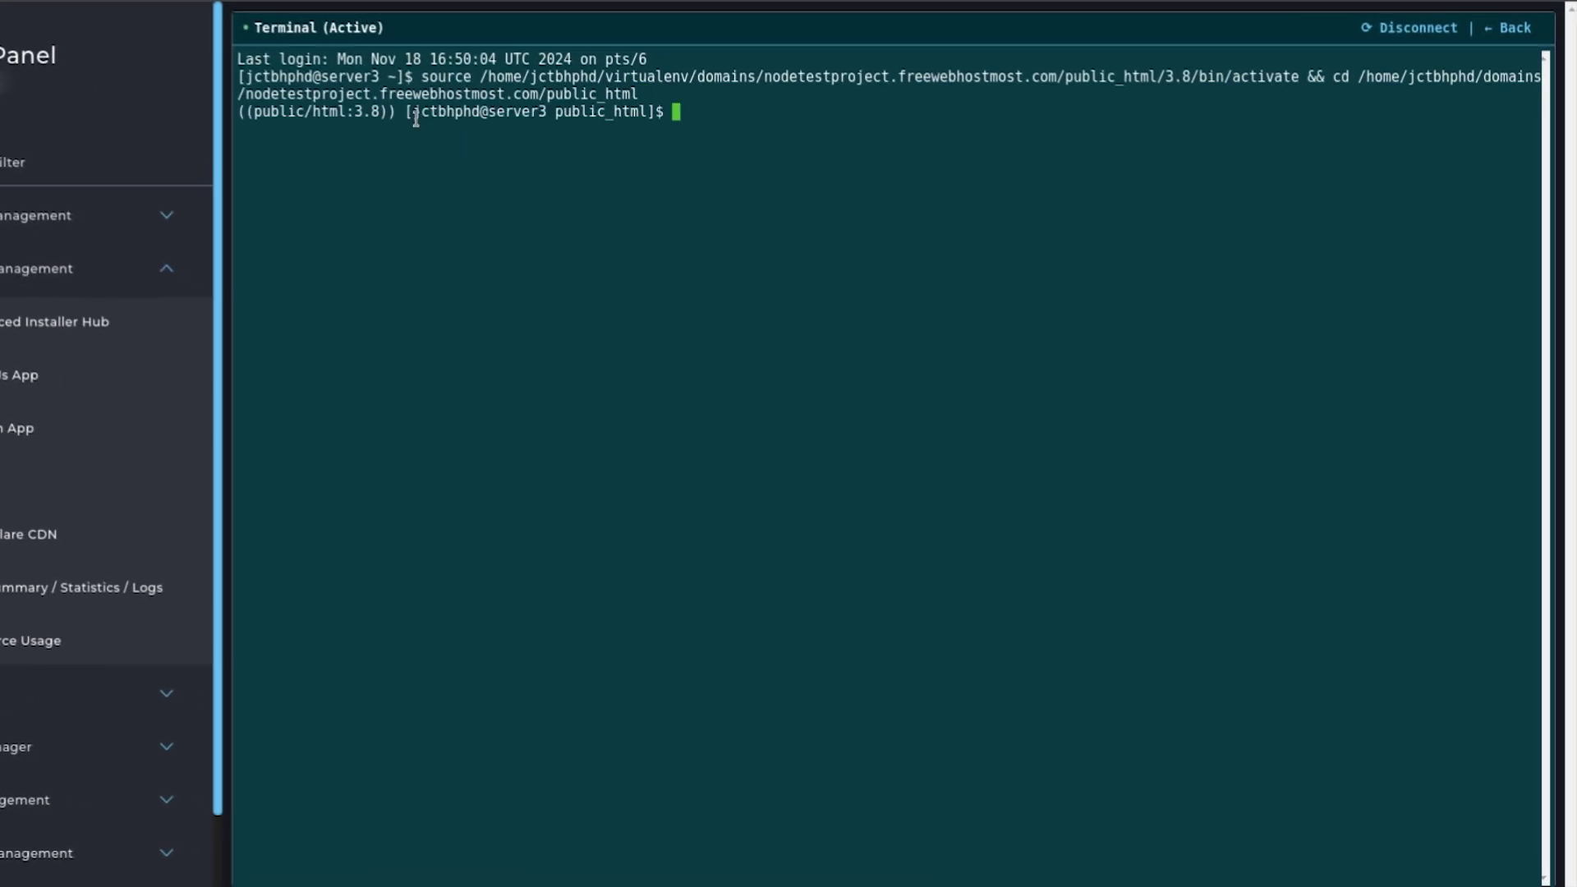
left_click_drag(414, 115, 478, 115)
left_click(141, 285)
type("pip install -r requirements.txt")
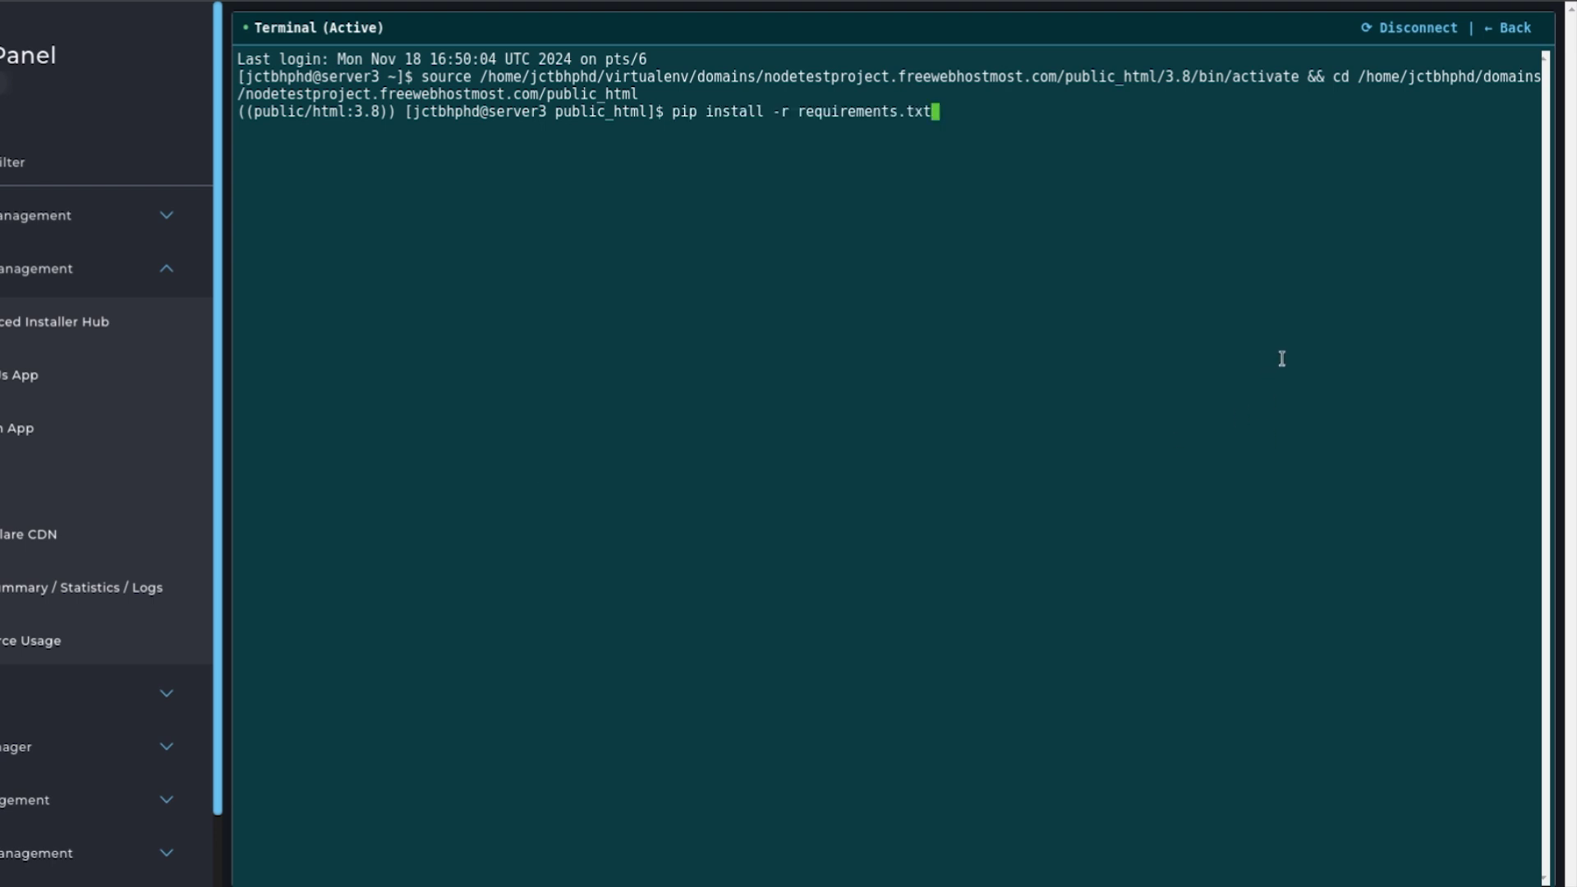
key("Return")
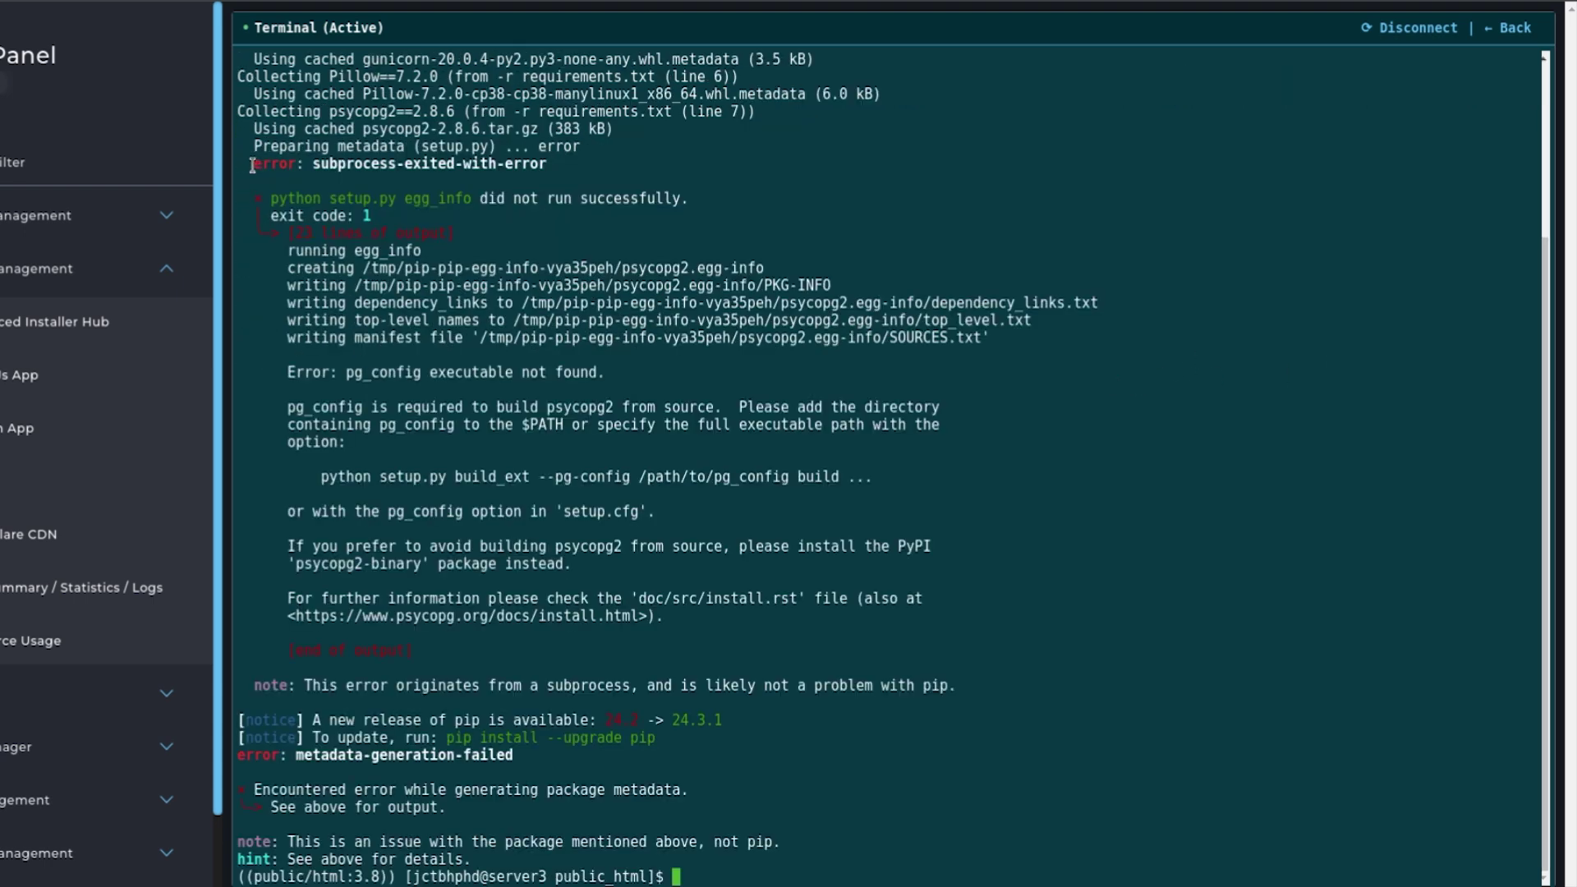
Inspect the psycopg2 build error and highlight the suggested psycopg2-binary package.
left_click_drag(250, 163, 427, 682)
left_click(452, 666)
double_click(258, 167)
left_click(358, 178)
left_click_drag(367, 182, 657, 616)
left_click(301, 563)
left_click_drag(301, 564, 419, 566)
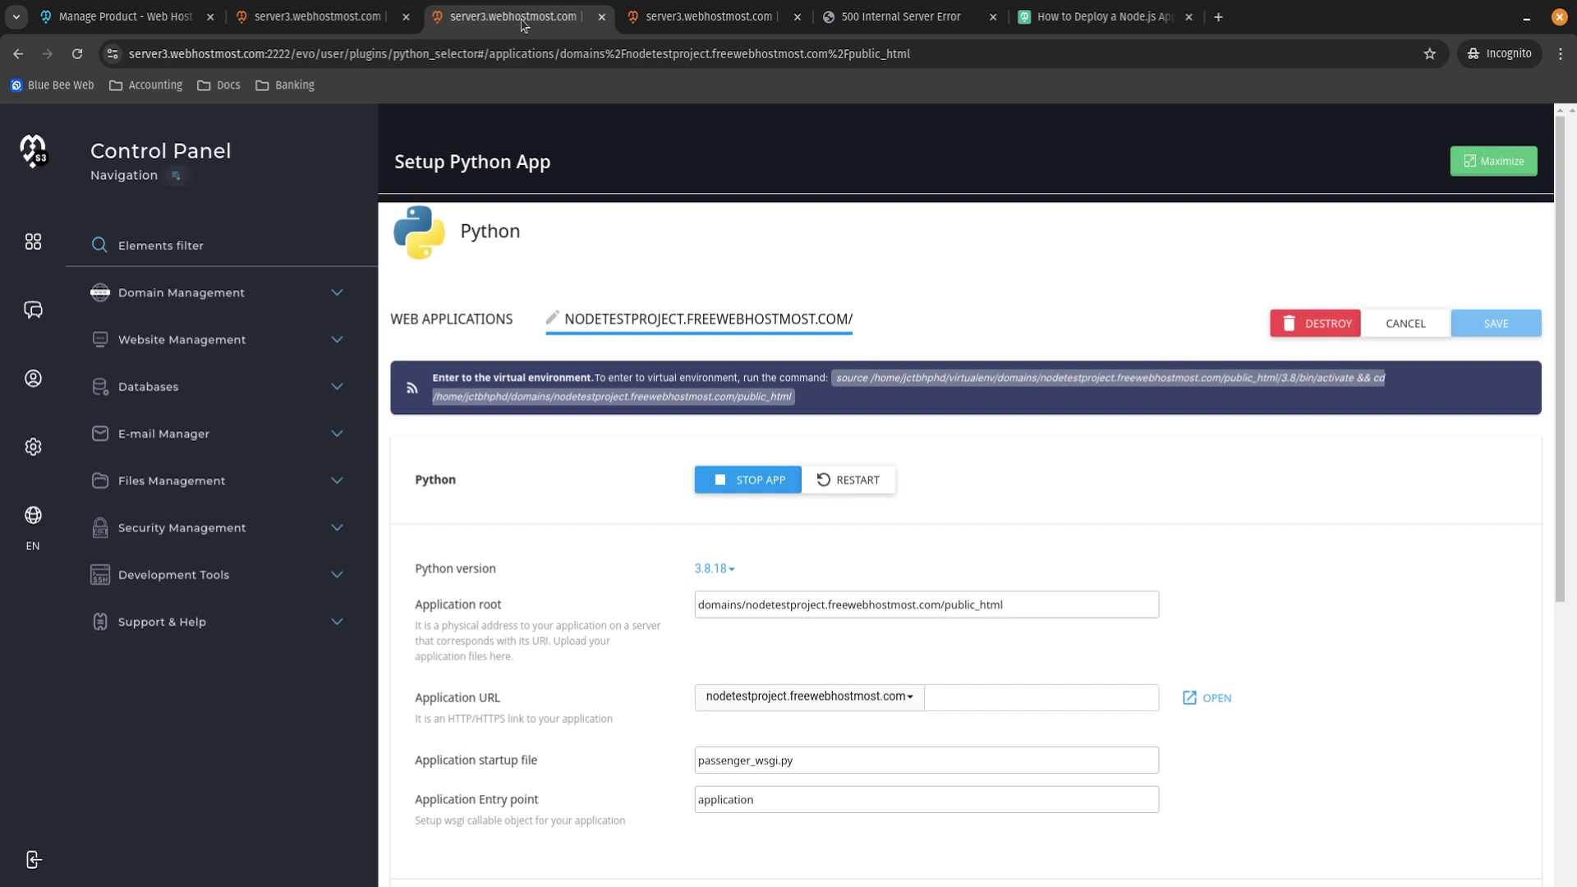
Change line 7 of requirements.txt to psycopg2-binary==2.8.6 and save the file.
left_click(683, 22)
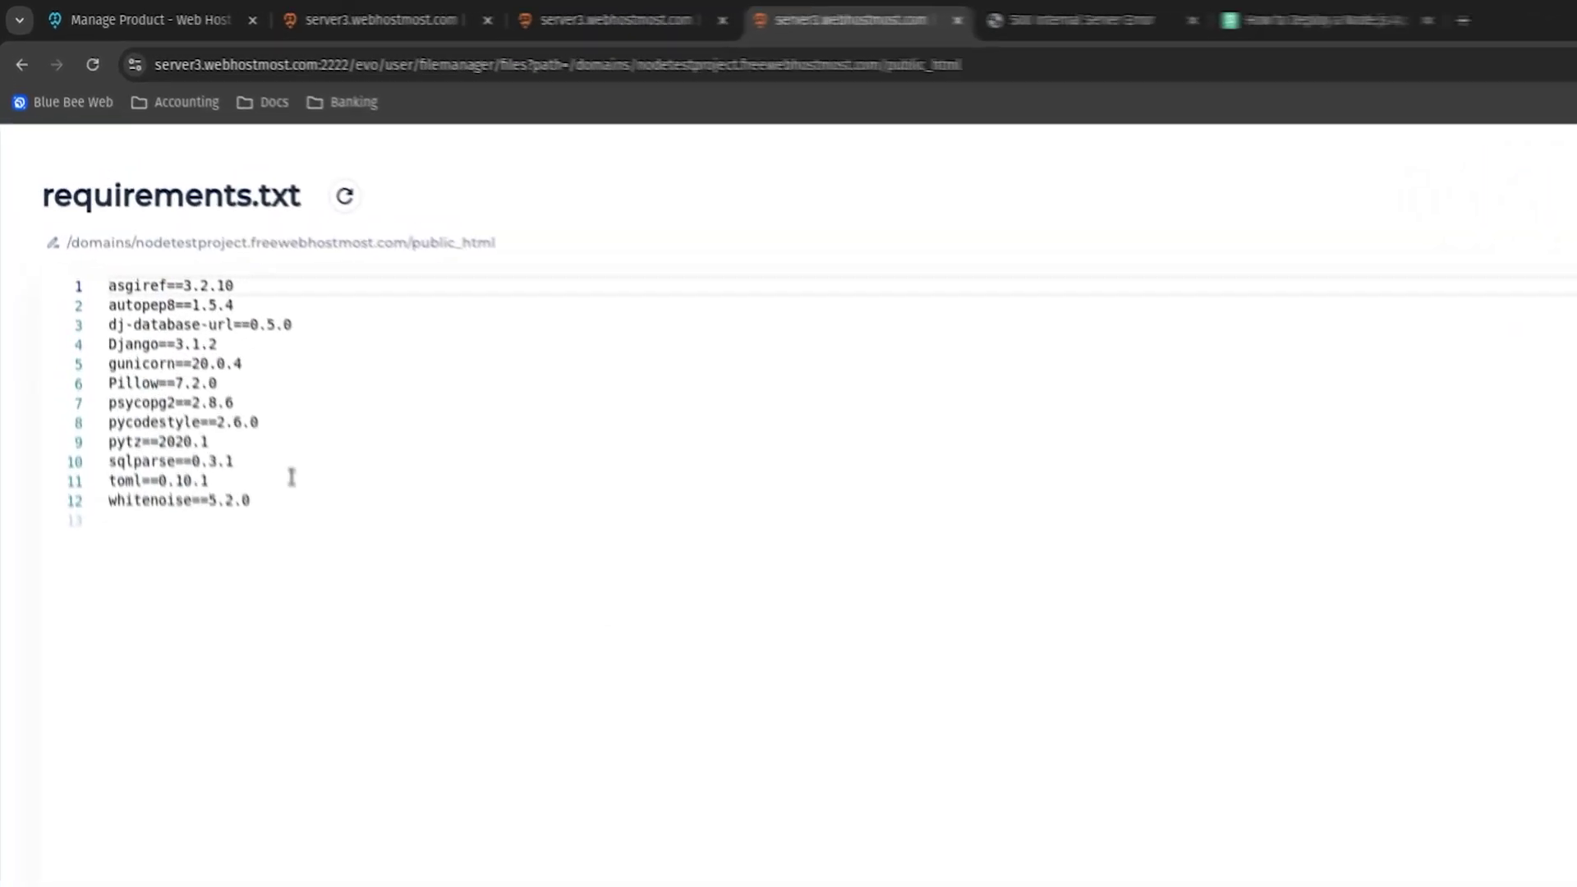
double_click(120, 341)
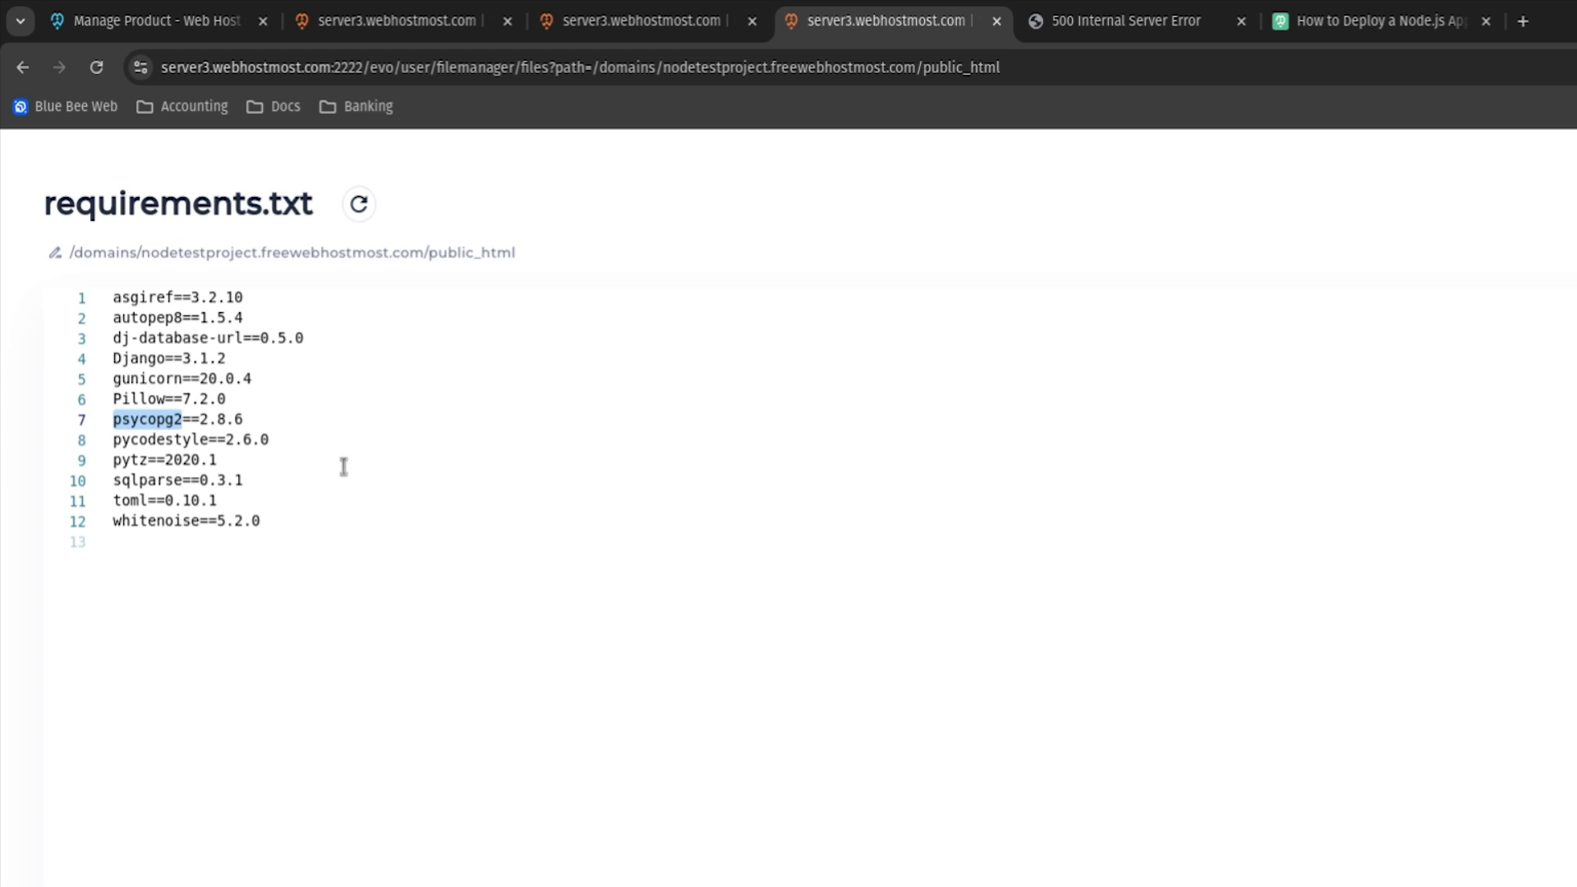
type("psycopg2-binary")
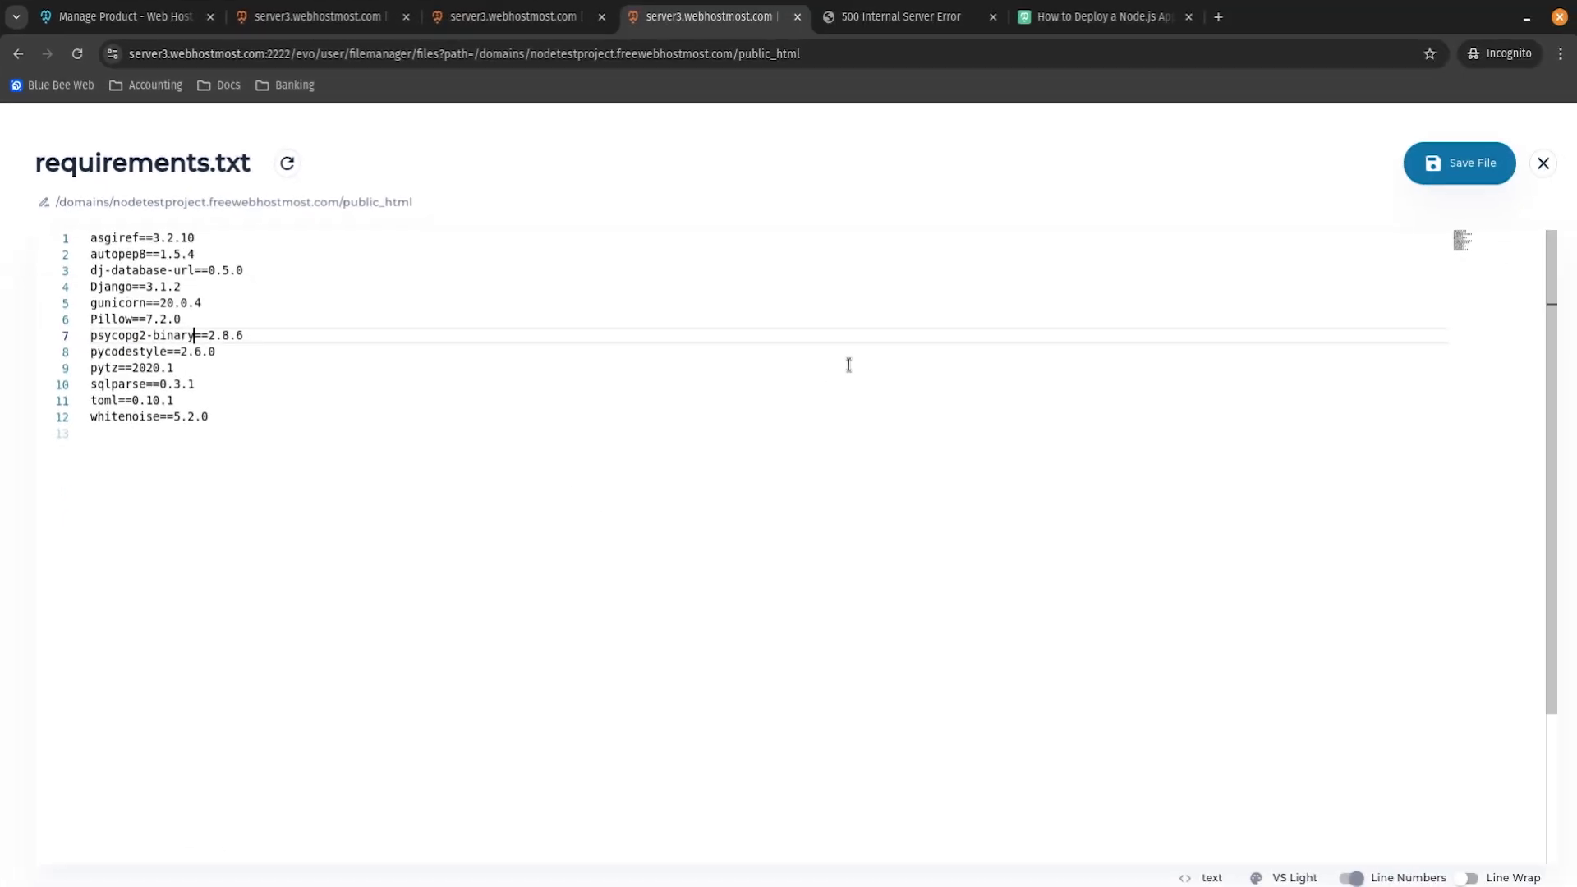
left_click(1473, 168)
left_click(300, 18)
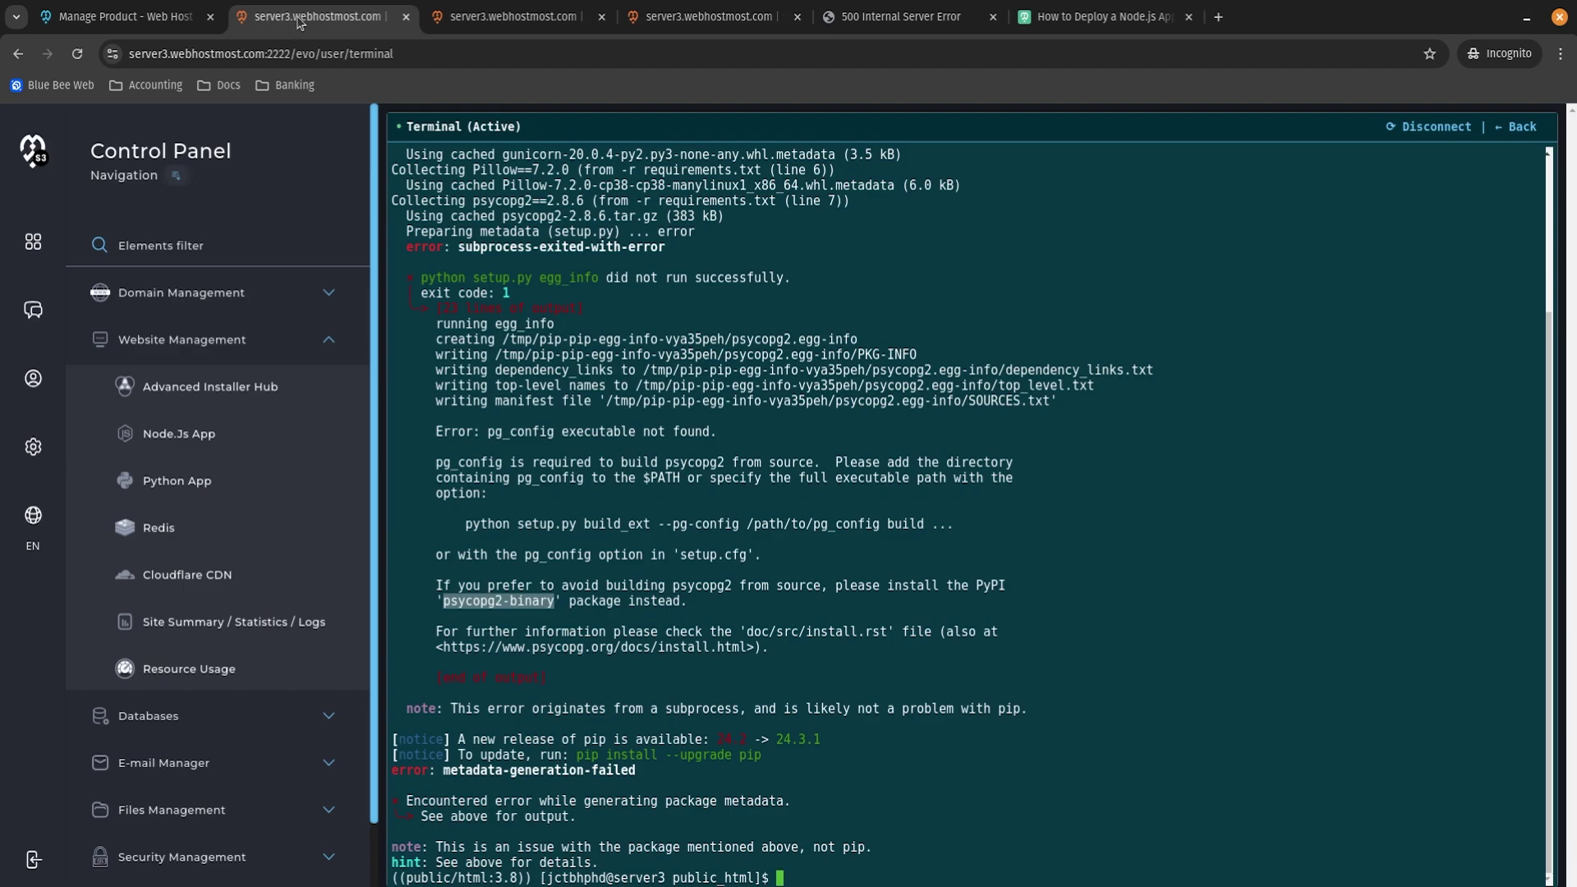
Rerun pip install -r requirements.txt and confirm Django 3.1.2 and psycopg2-binary 2.8.6 install.
left_click(1184, 774)
key("Up")
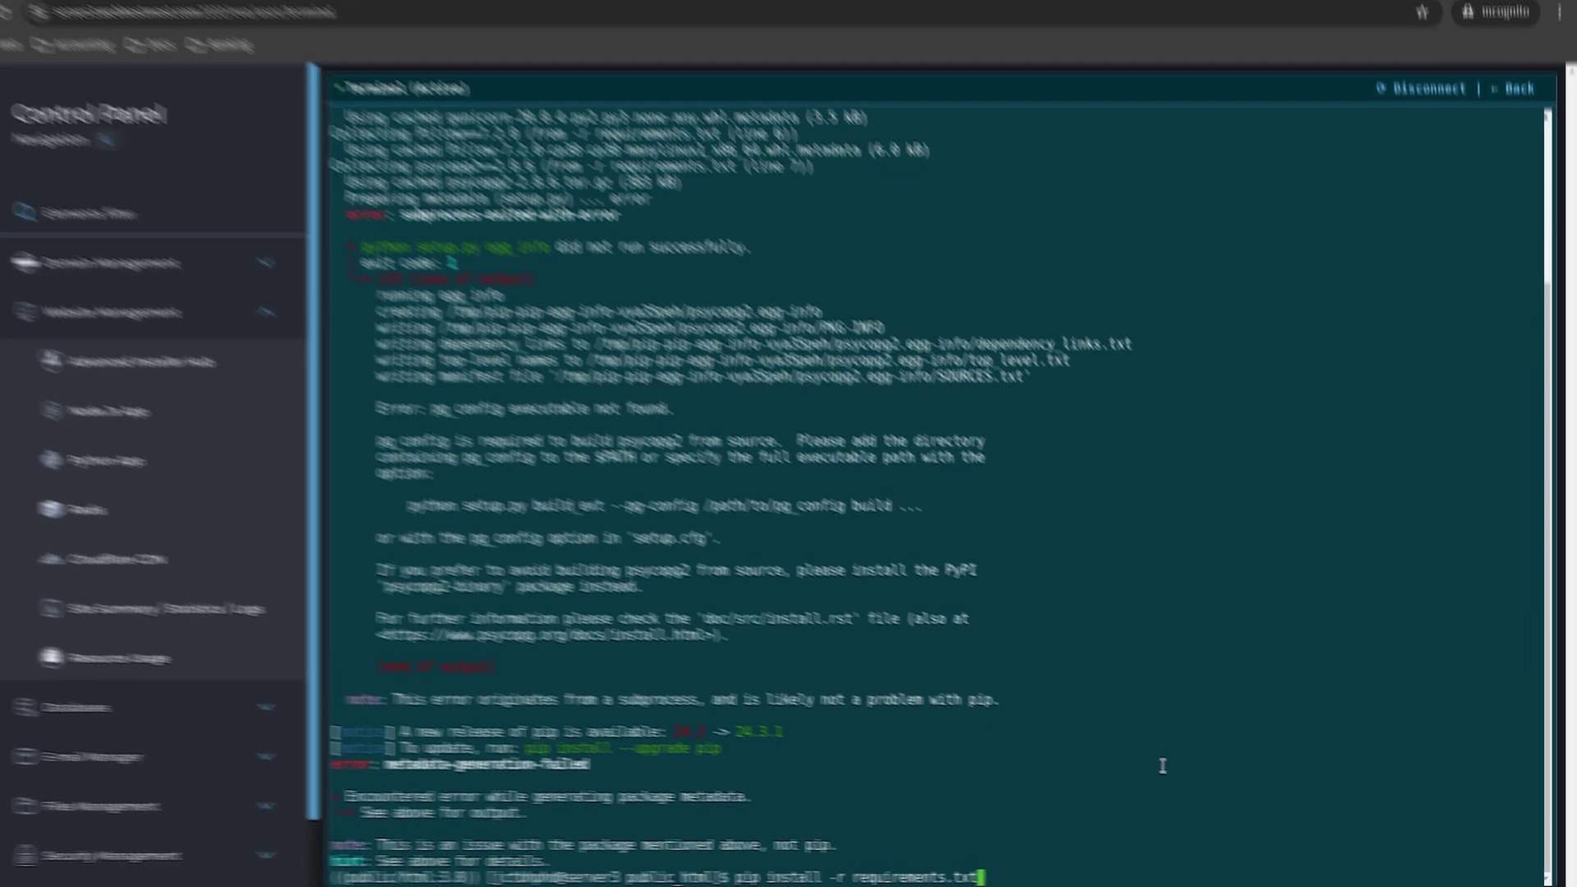
key("Return")
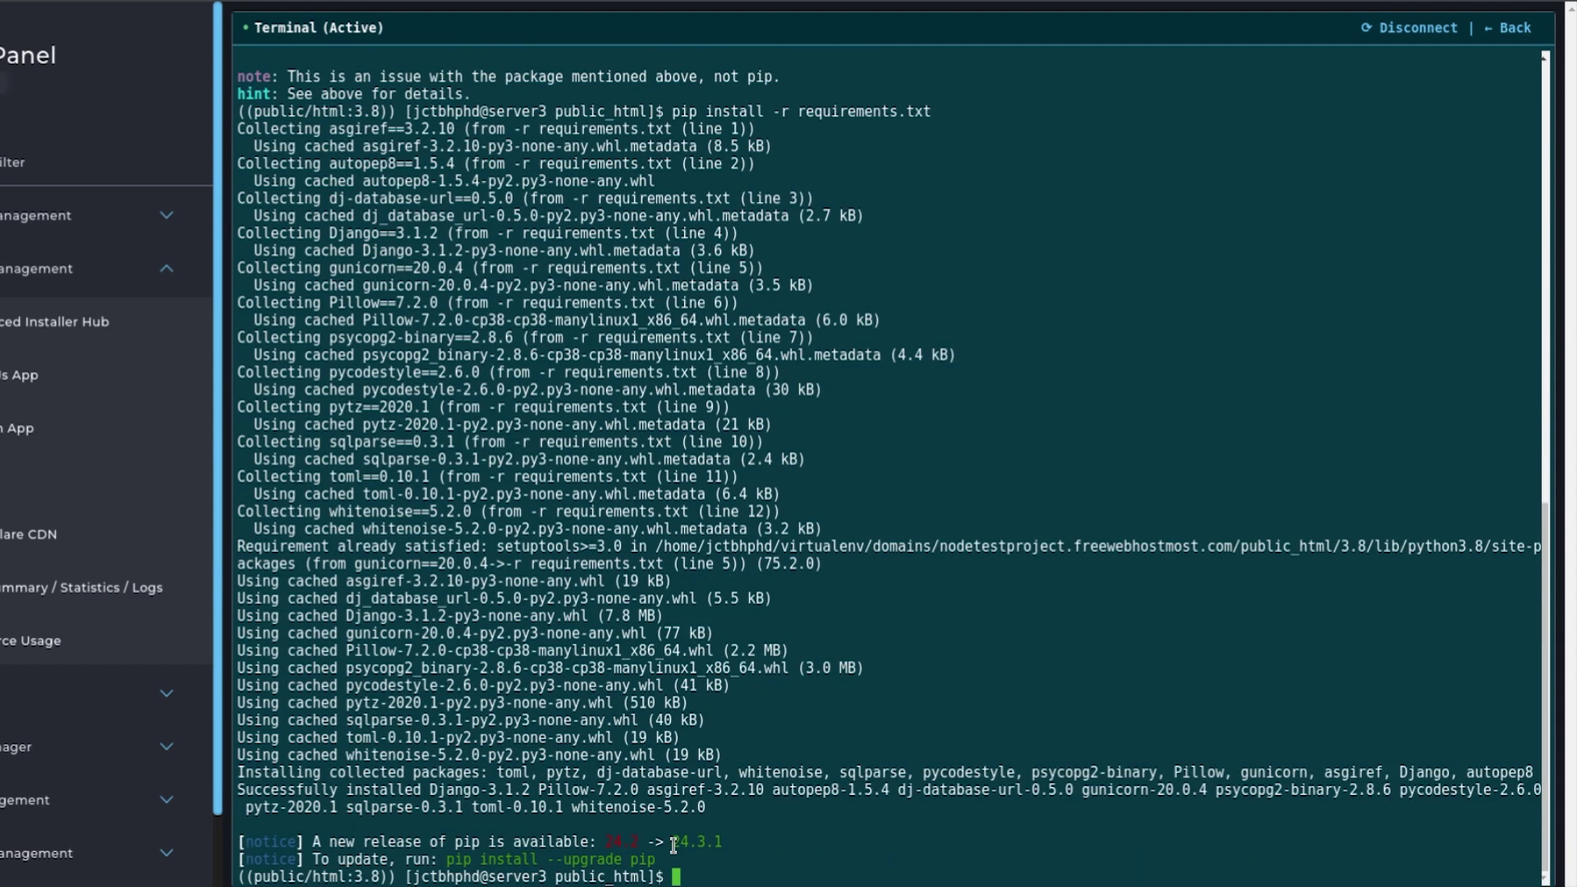
scroll(524, 444, "up", 5)
scroll(524, 445, "down", 5)
left_click_drag(446, 858, 657, 860)
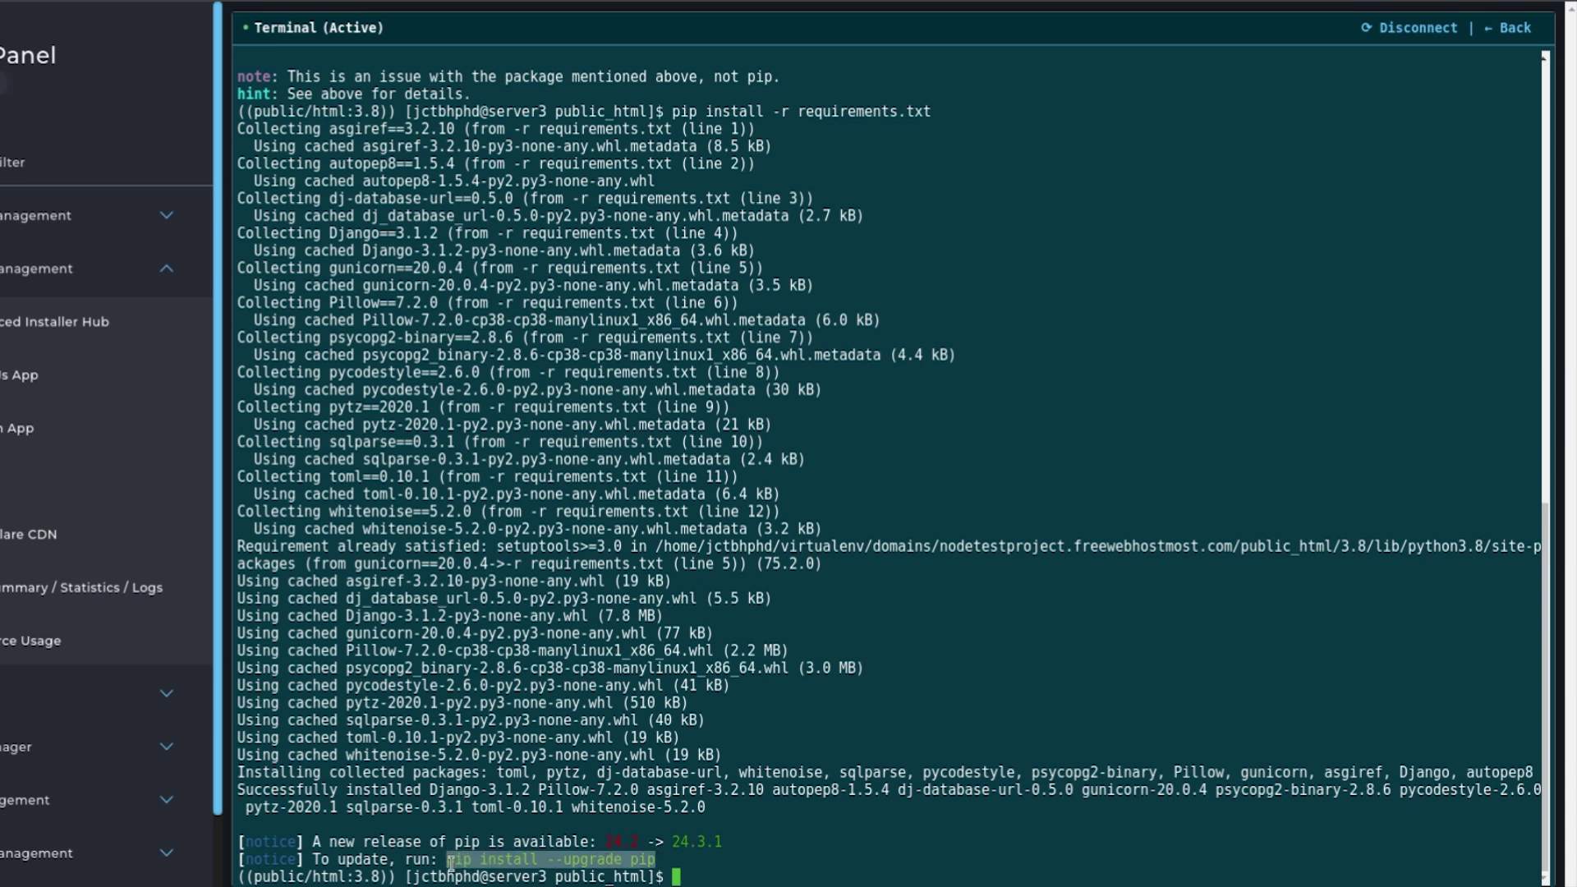
left_click(663, 860)
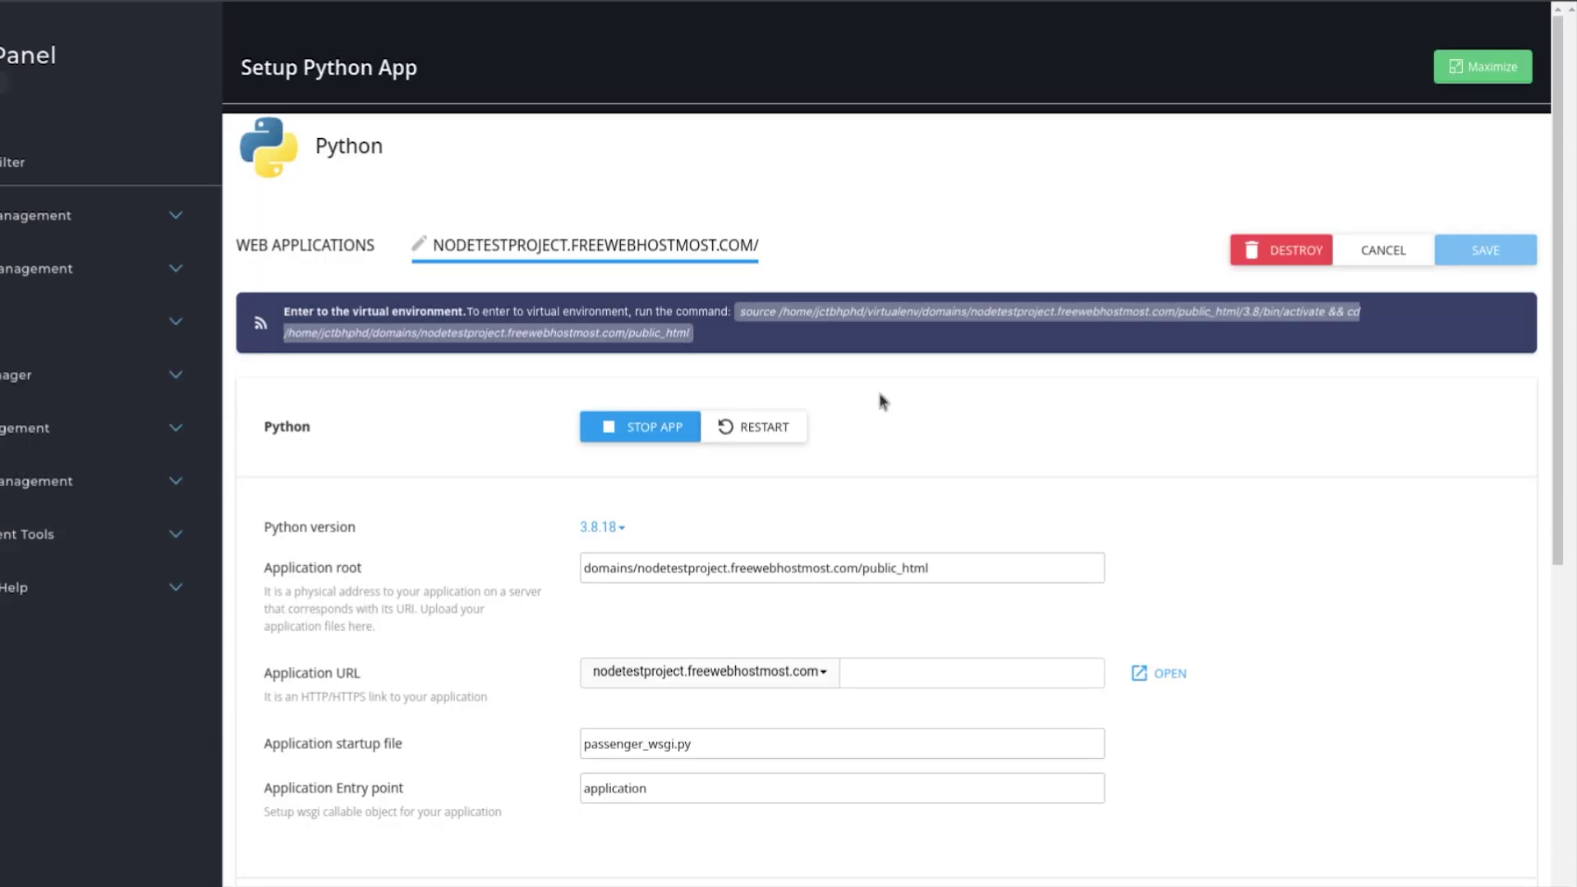
Restart the Python app and reload the live site, which now shows an error.
left_click(777, 429)
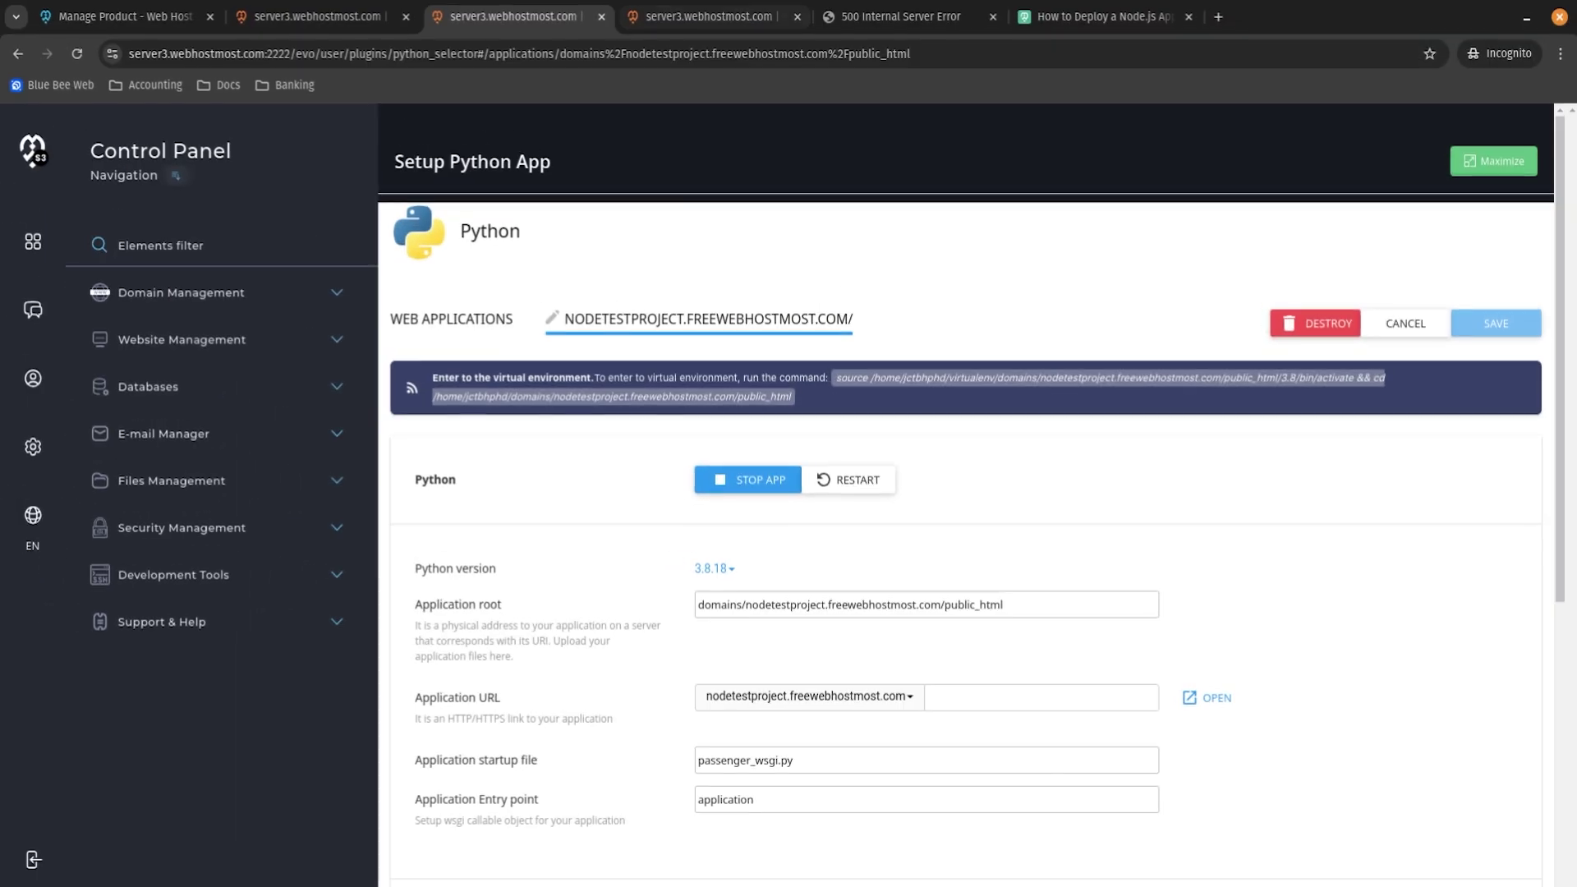
left_click(895, 18)
left_click(77, 53)
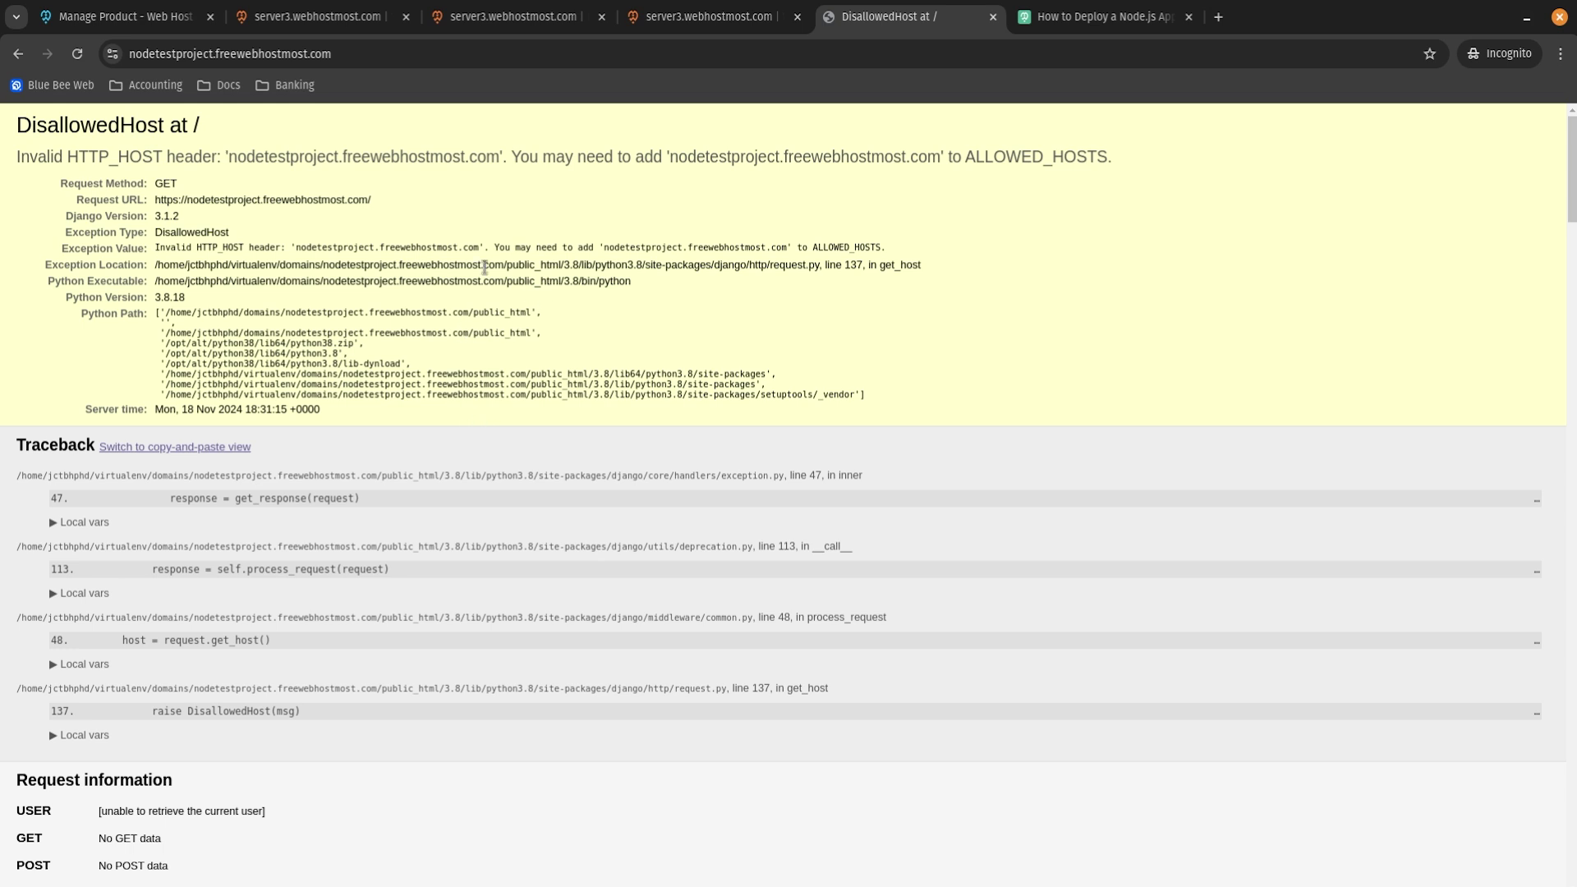
left_click_drag(16, 153, 1013, 417)
scroll(756, 550, "down", 5)
scroll(757, 551, "down", 10)
scroll(806, 566, "up", 15)
Pick out ALLOWED_HOSTS and the nodetestproject.freewebhostmost.com host in the DisallowedHost error.
left_click(559, 382)
left_click_drag(387, 415, 35, 131)
left_click(35, 131)
left_click_drag(965, 156, 1119, 161)
left_click_drag(671, 157, 937, 158)
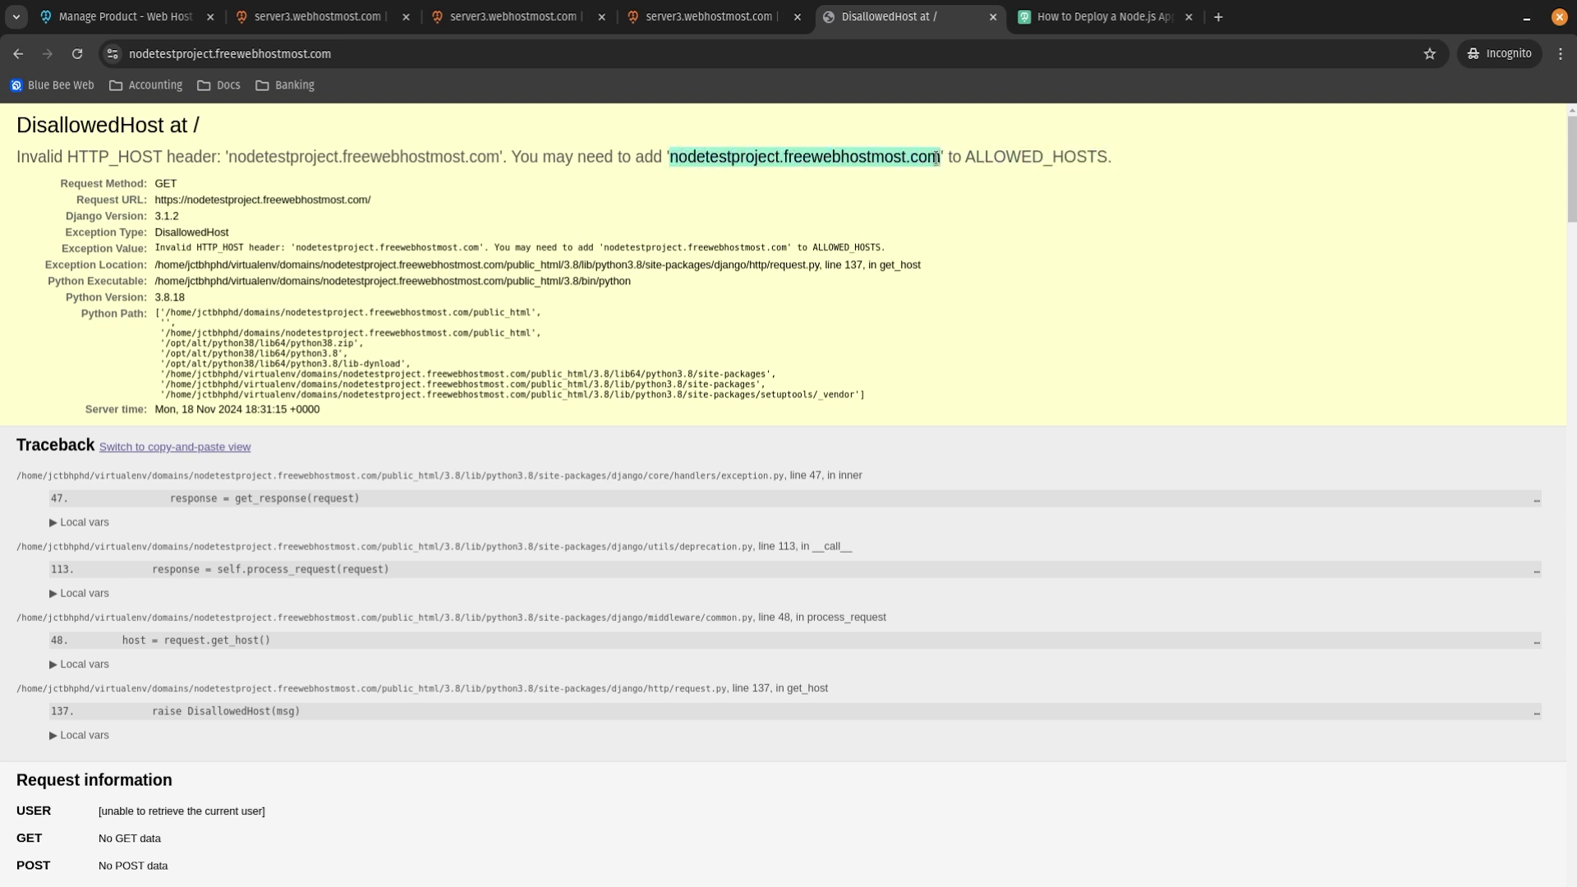
left_click(638, 220)
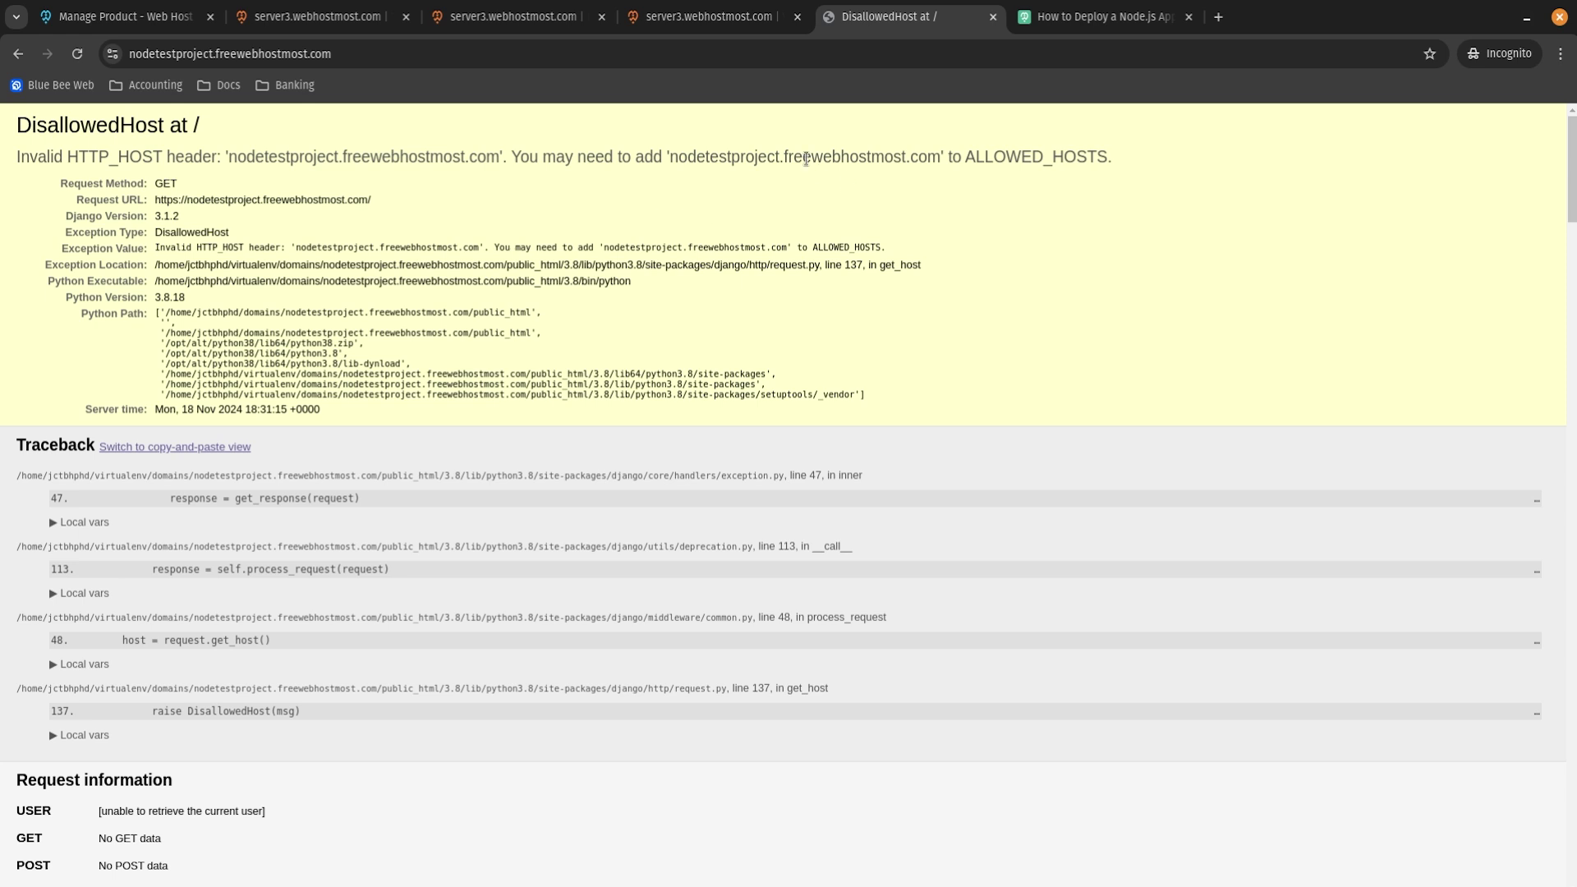
left_click(702, 16)
Close requirements.txt and open blog/settings.py for editing.
left_click(1543, 172)
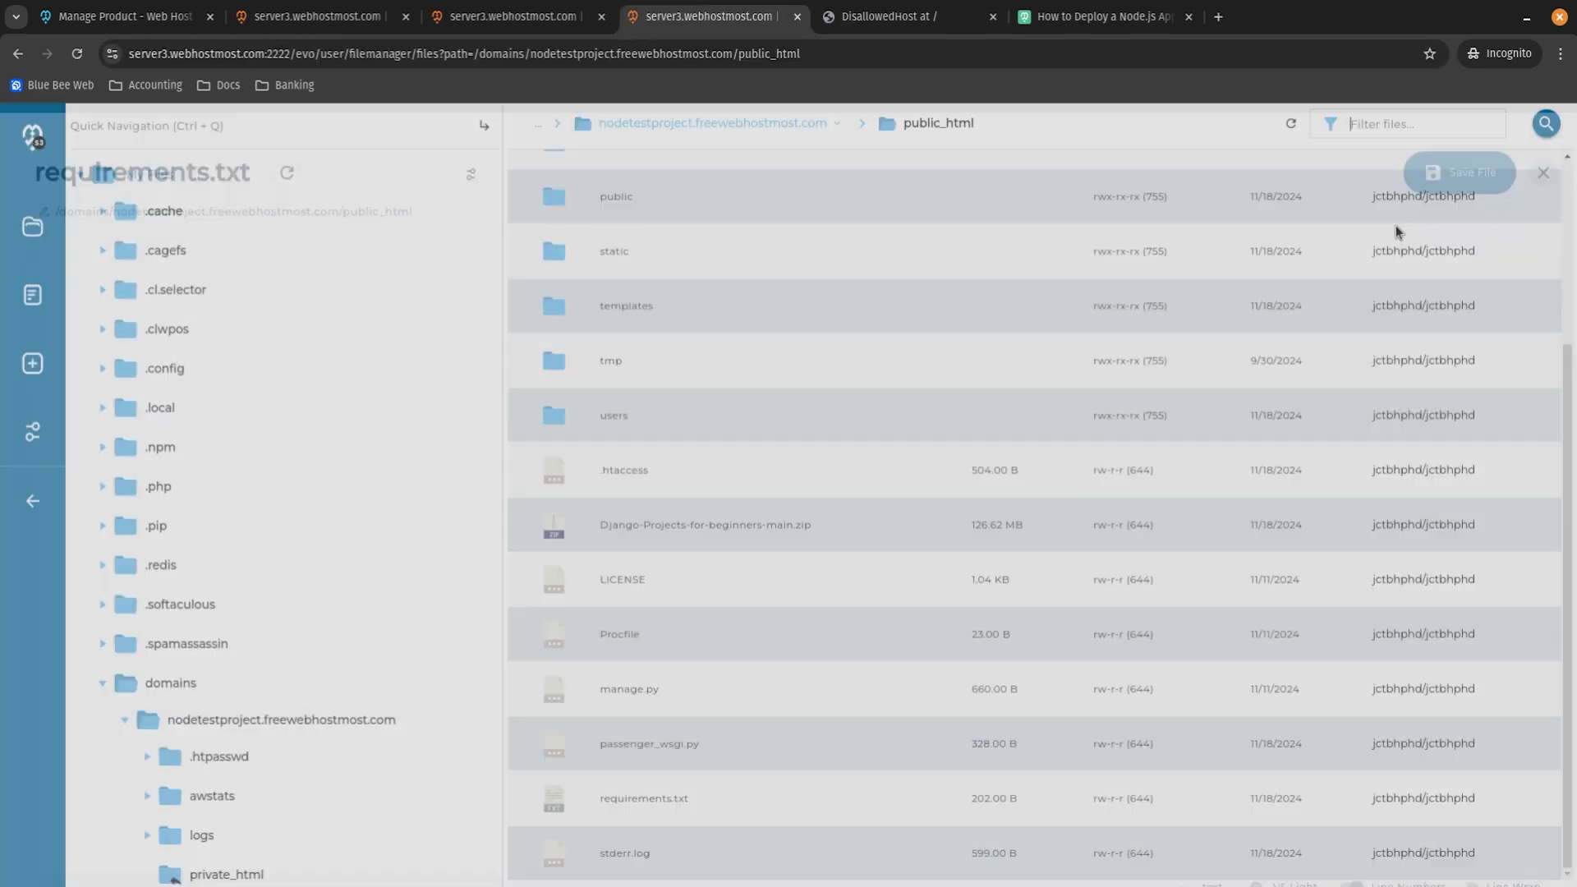
scroll(686, 417, "up", 5)
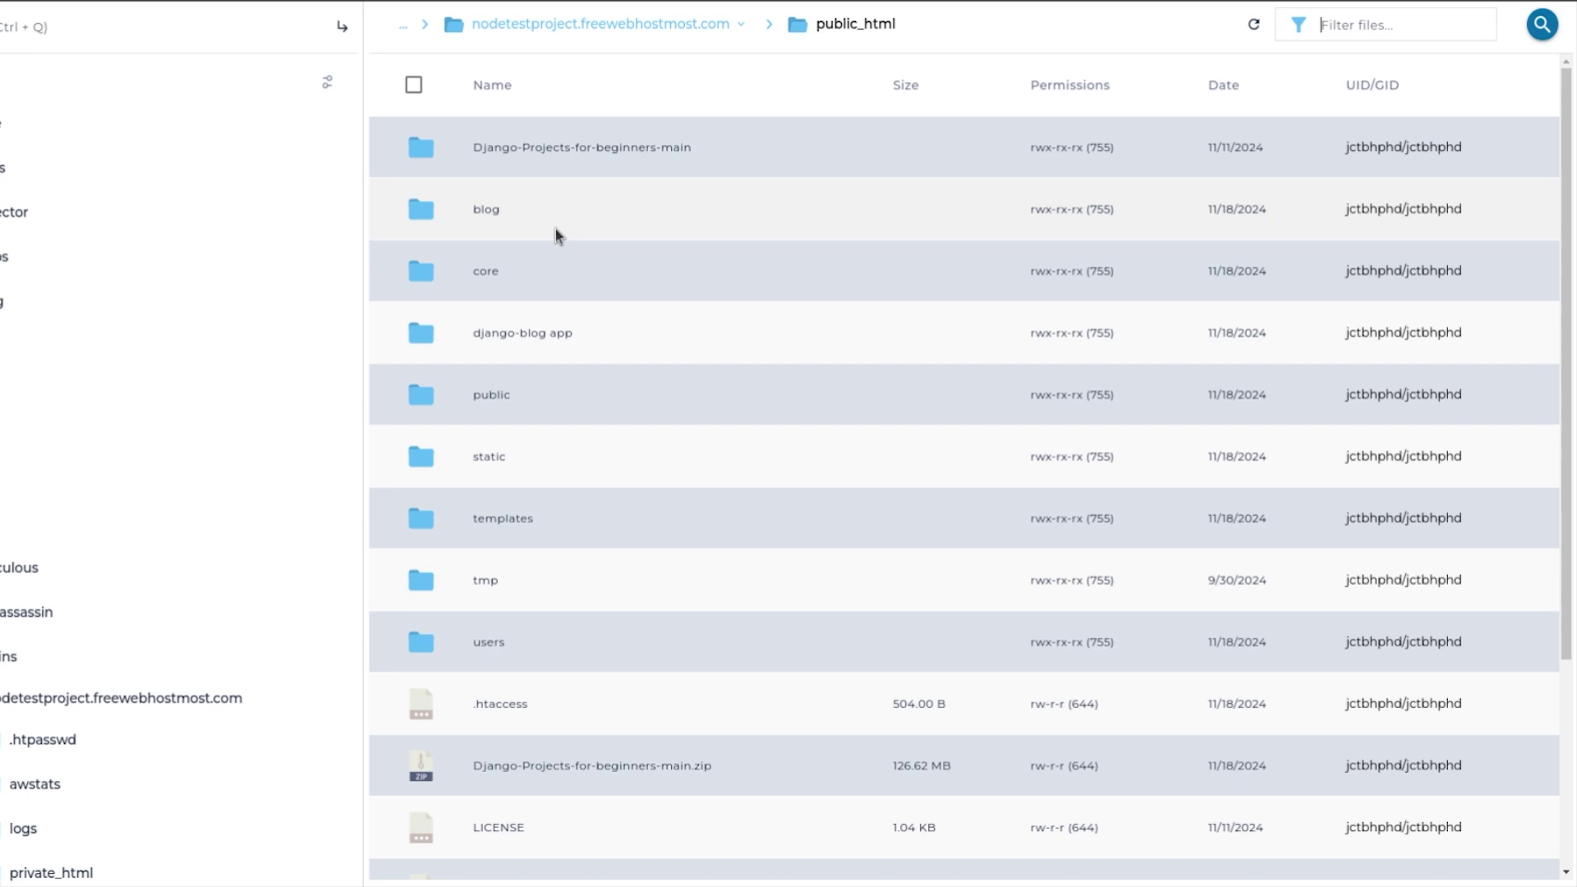
double_click(553, 211)
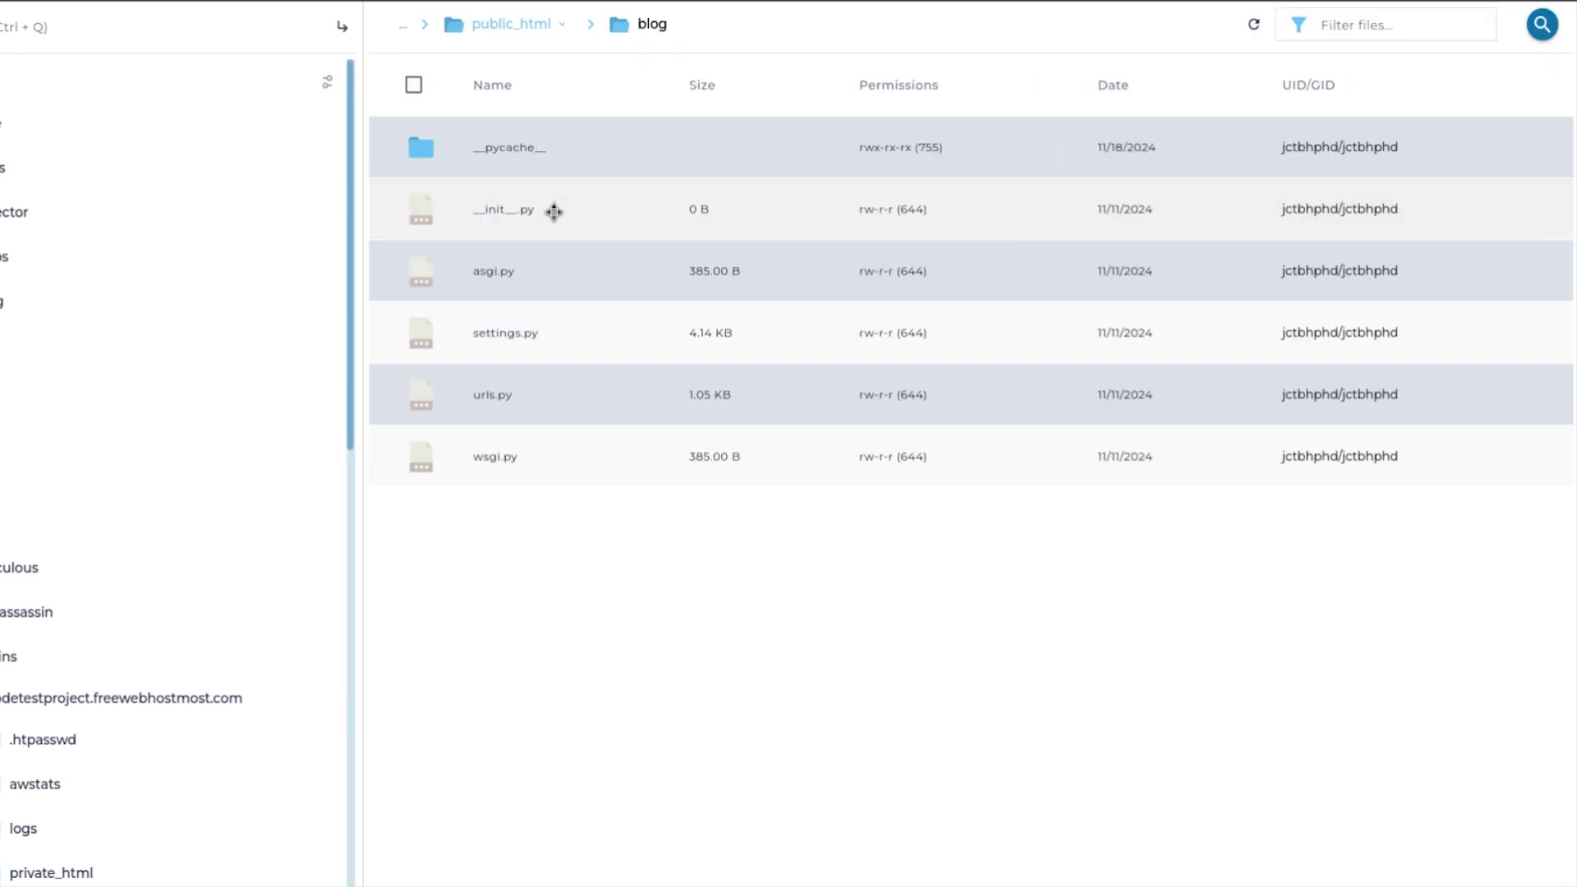
double_click(552, 346)
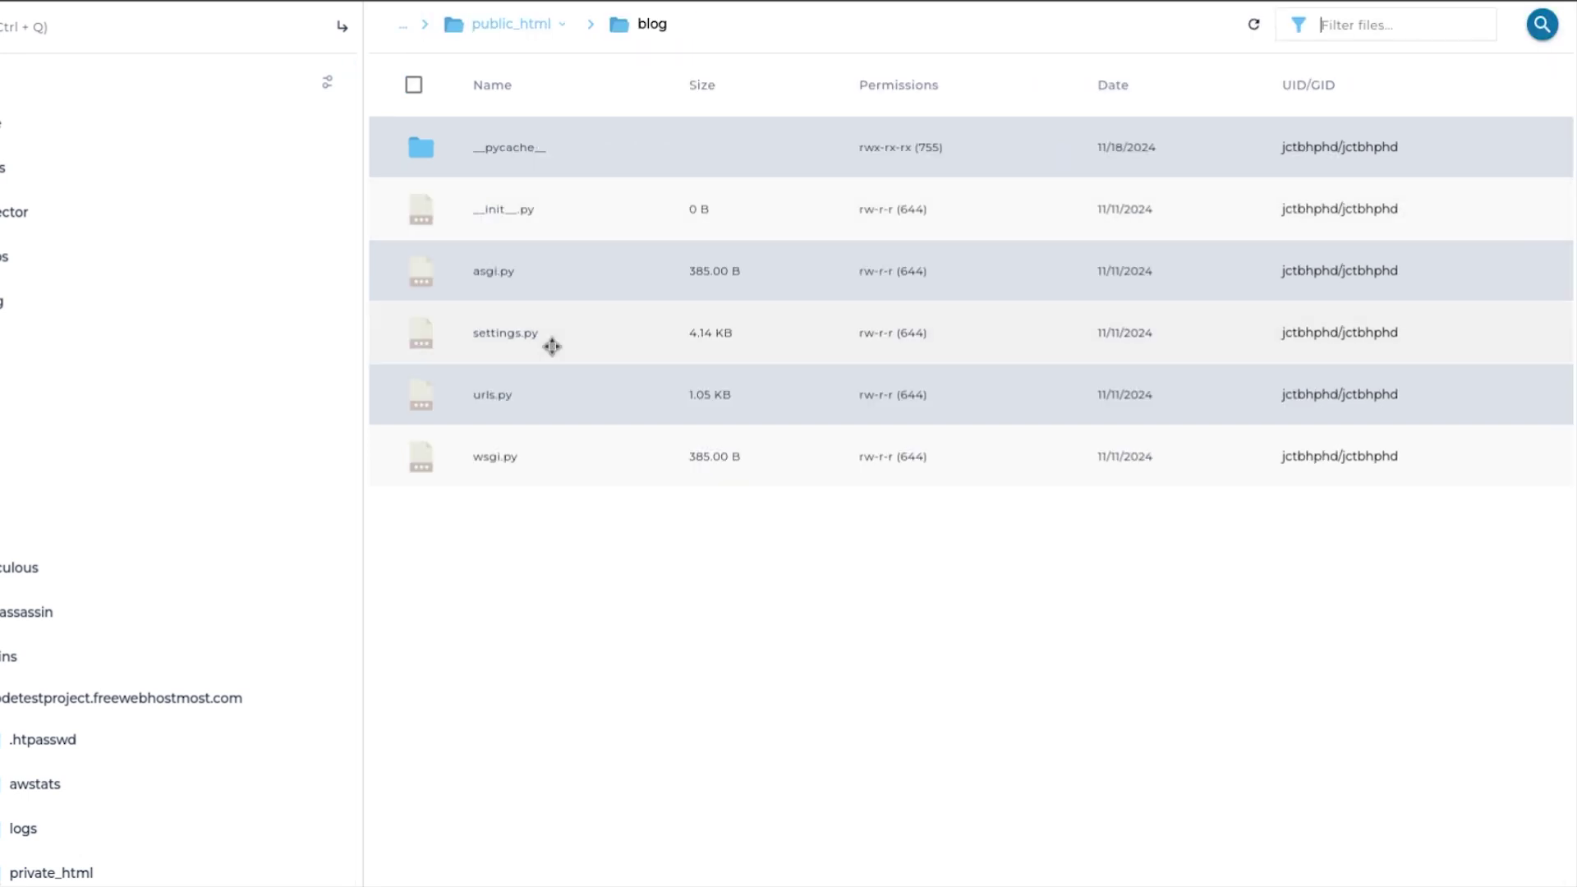
left_click(553, 483)
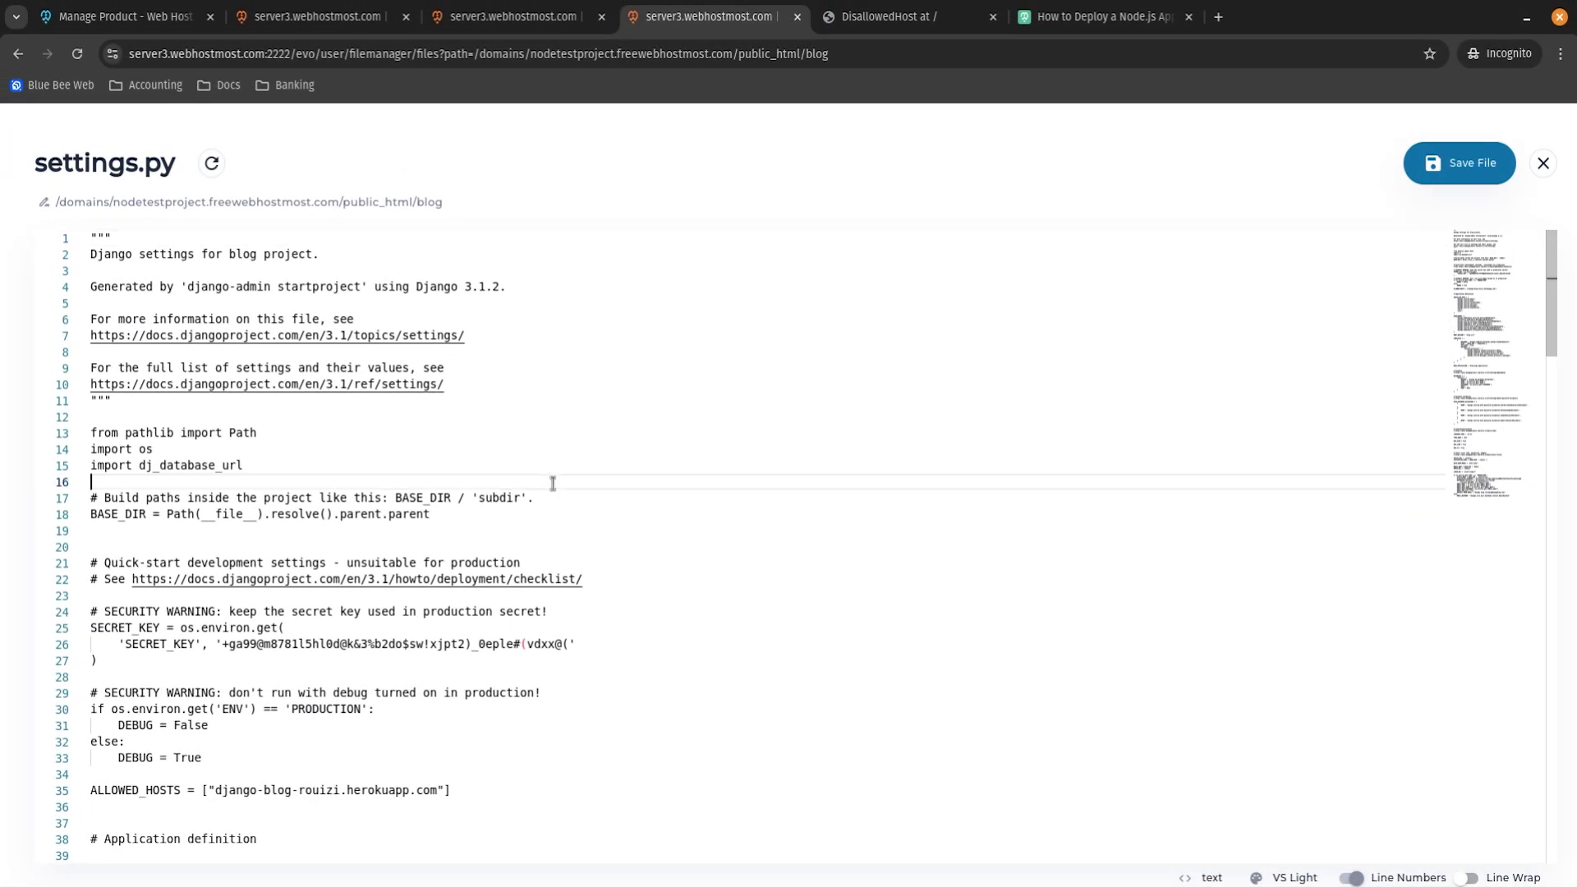
Replace the Heroku host in ALLOWED_HOSTS with nodetestproject.freewebhostmost.com, save, and reload the site.
scroll(552, 483, "down", 2)
left_click_drag(90, 661, 450, 653)
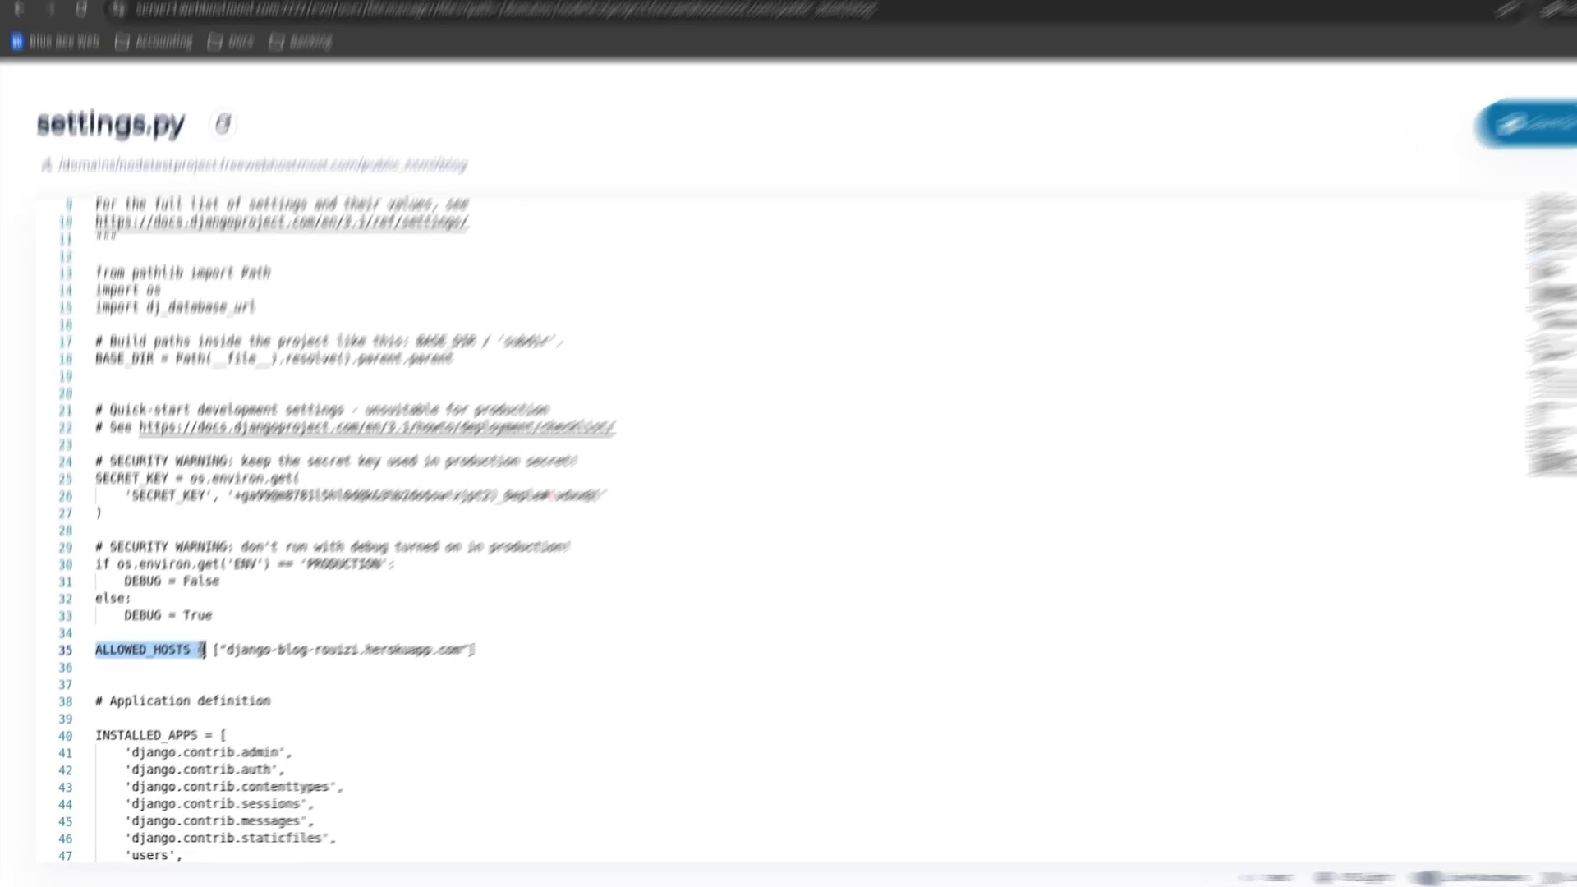
left_click(473, 651)
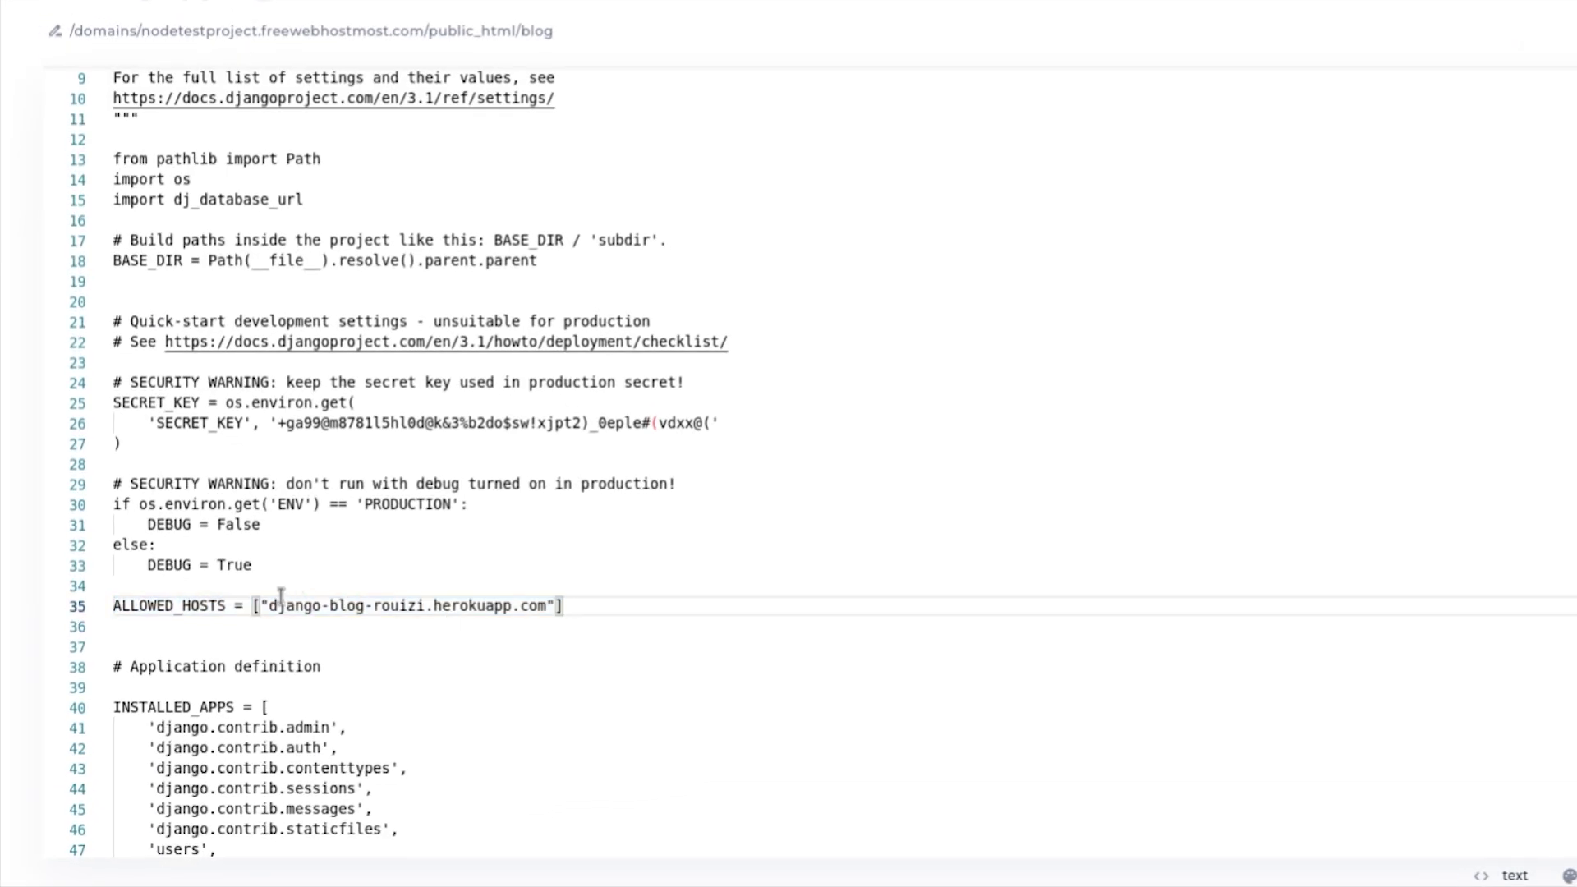
left_click_drag(268, 606, 546, 606)
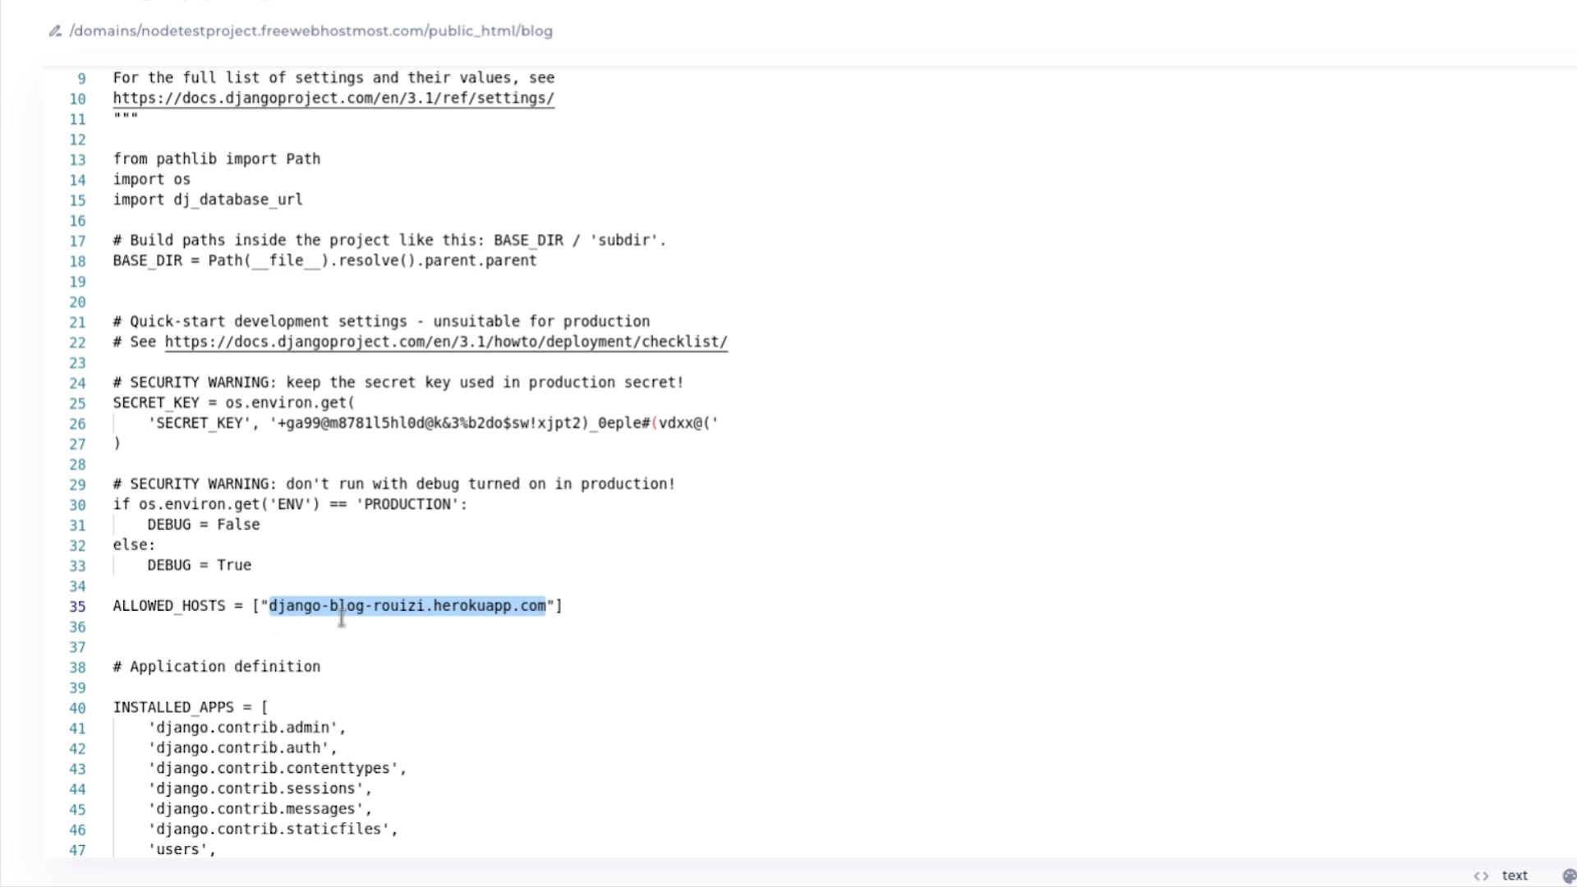
type("nodetestproject.freewebhostmost.com")
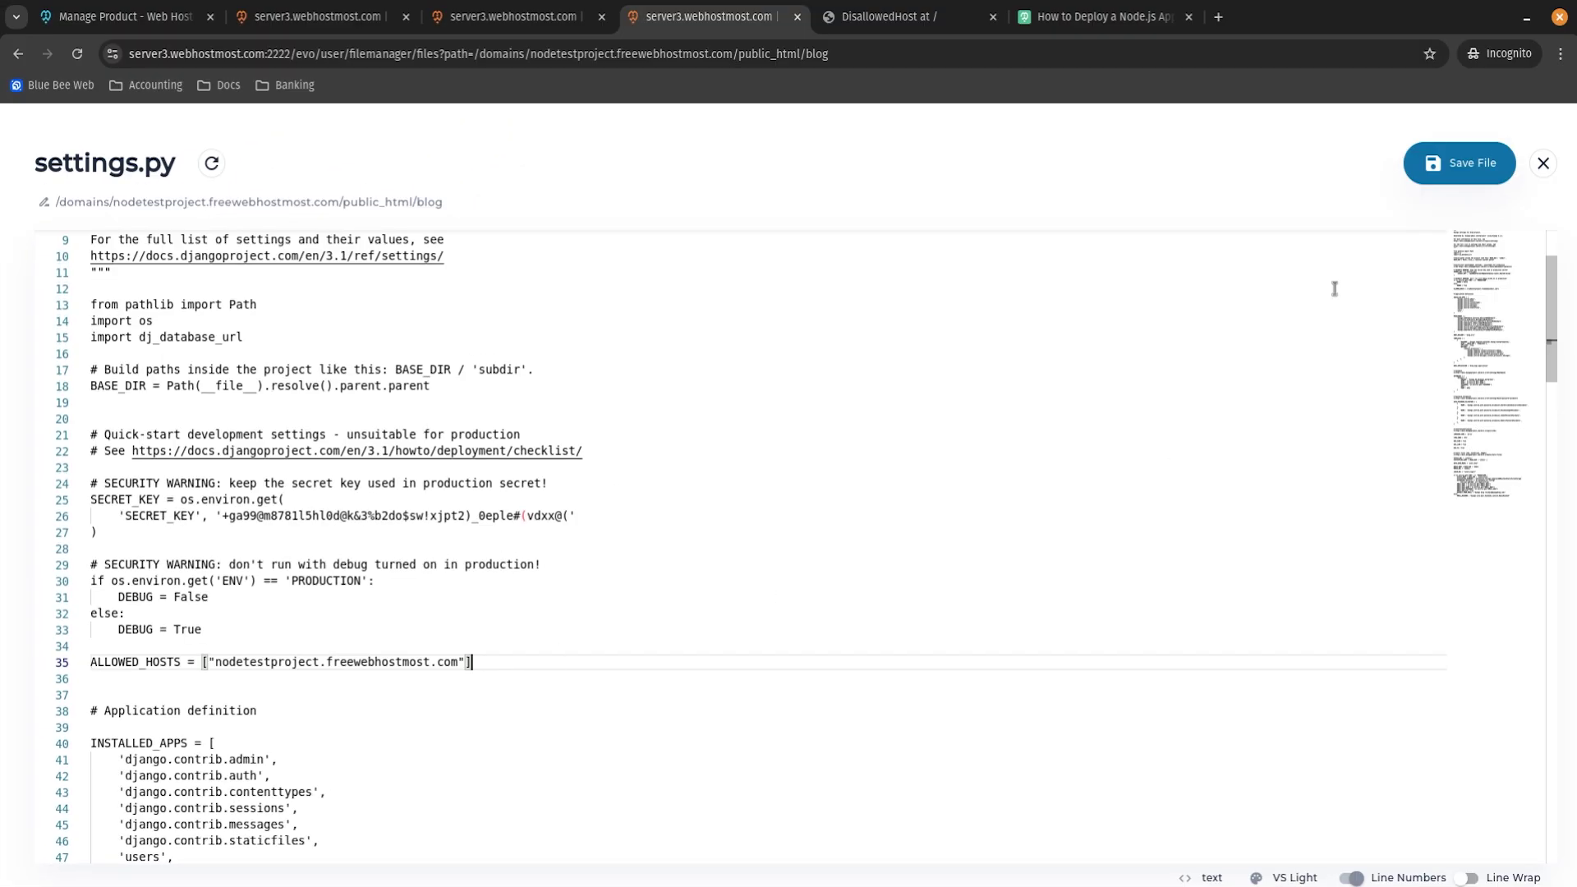
key("ctrl+s")
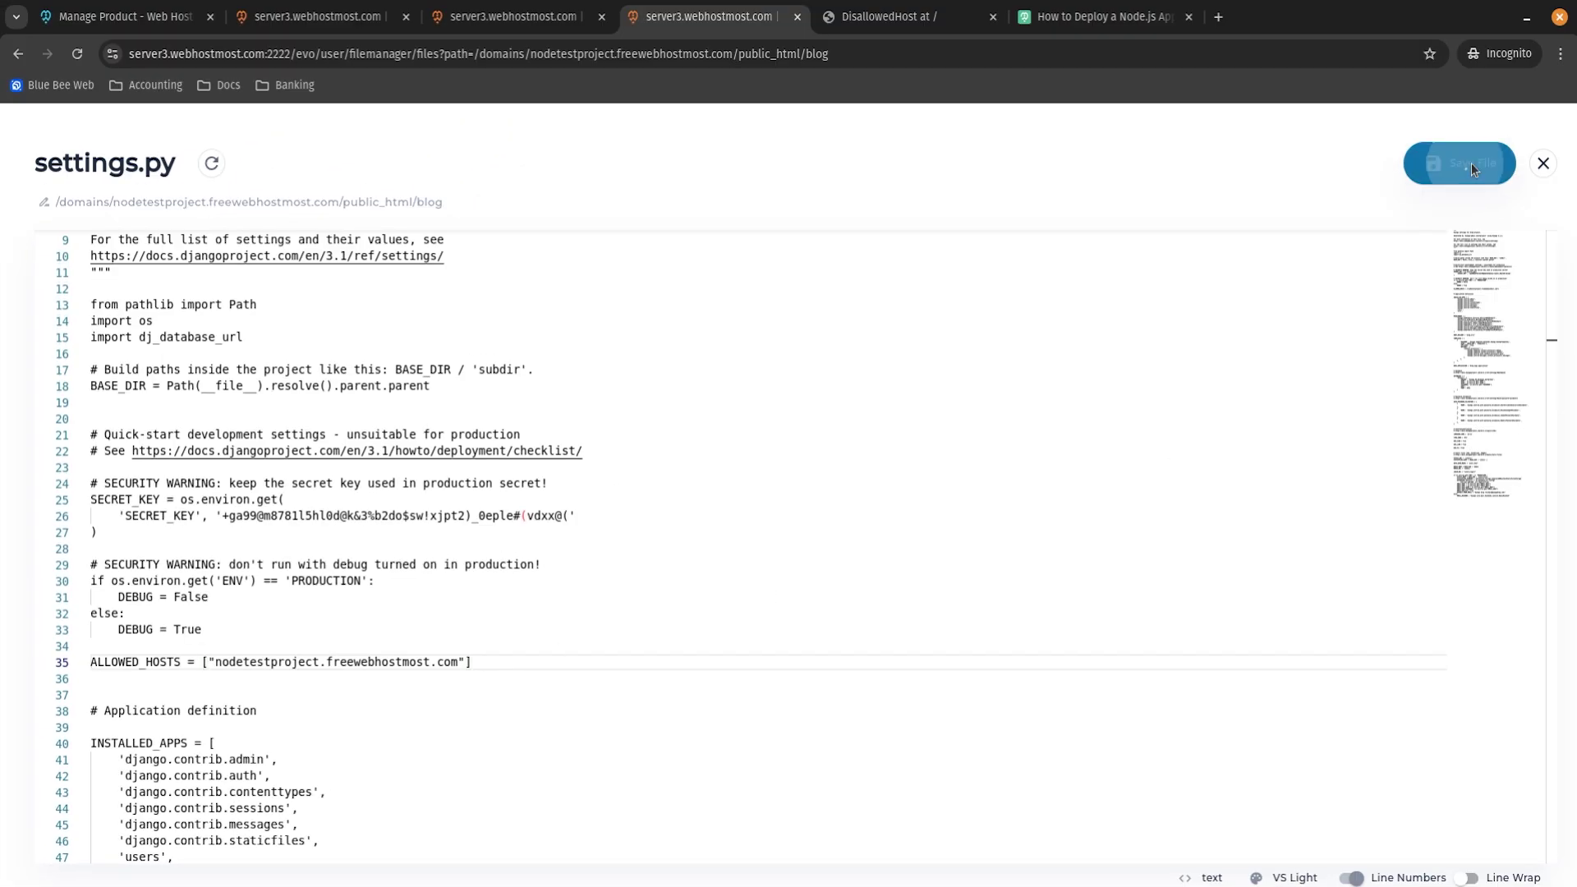
key("ctrl+Tab")
key("ctrl+r")
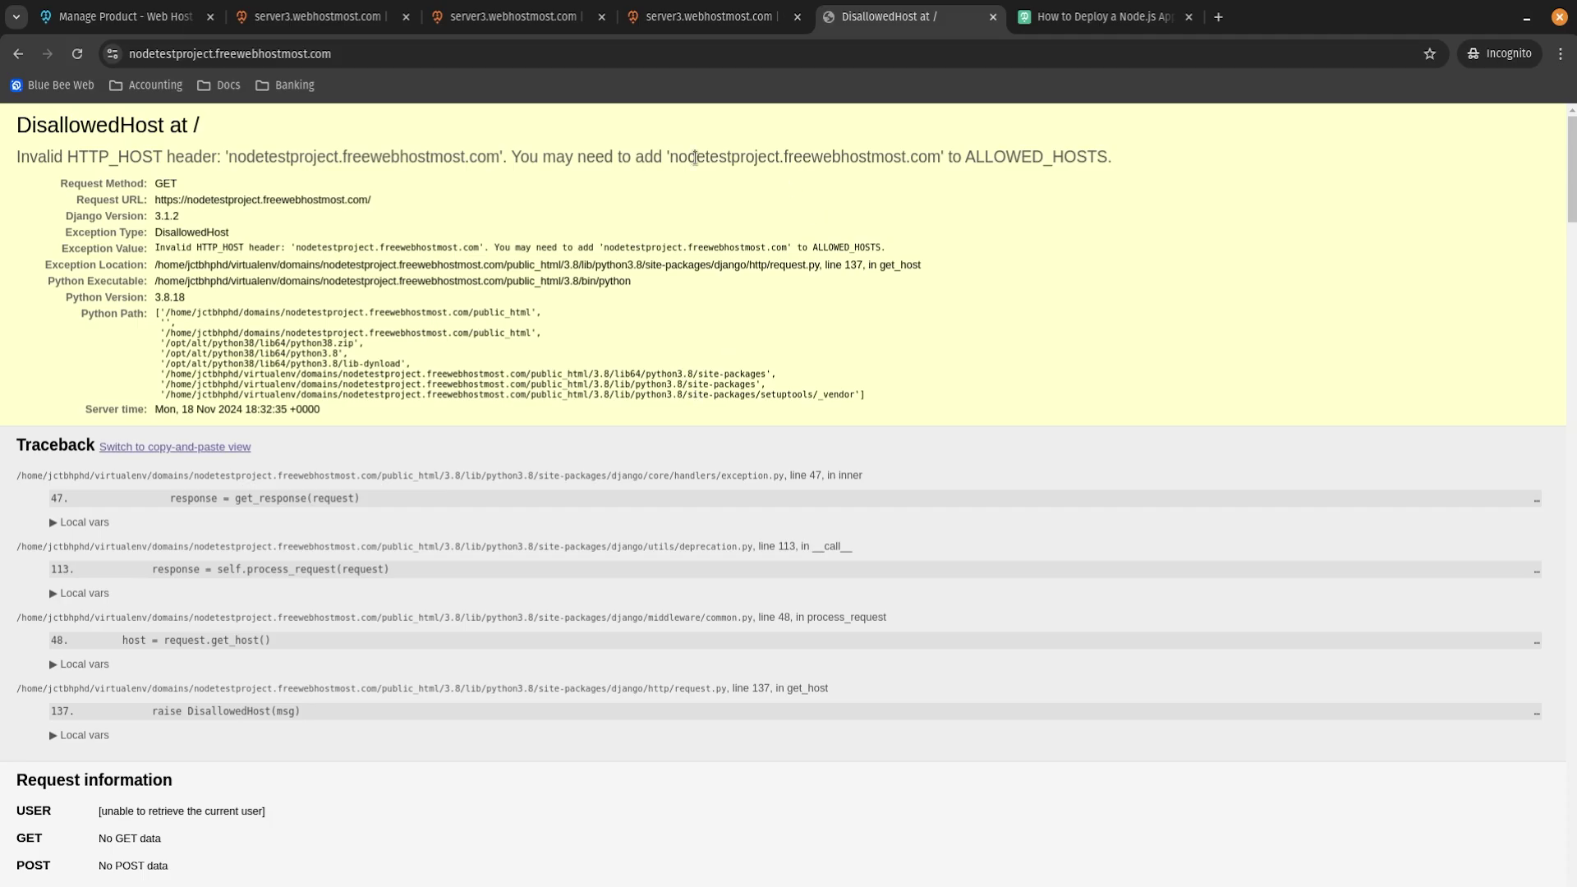
Restart the Python application again and reload the live site to see the new error.
left_click(513, 18)
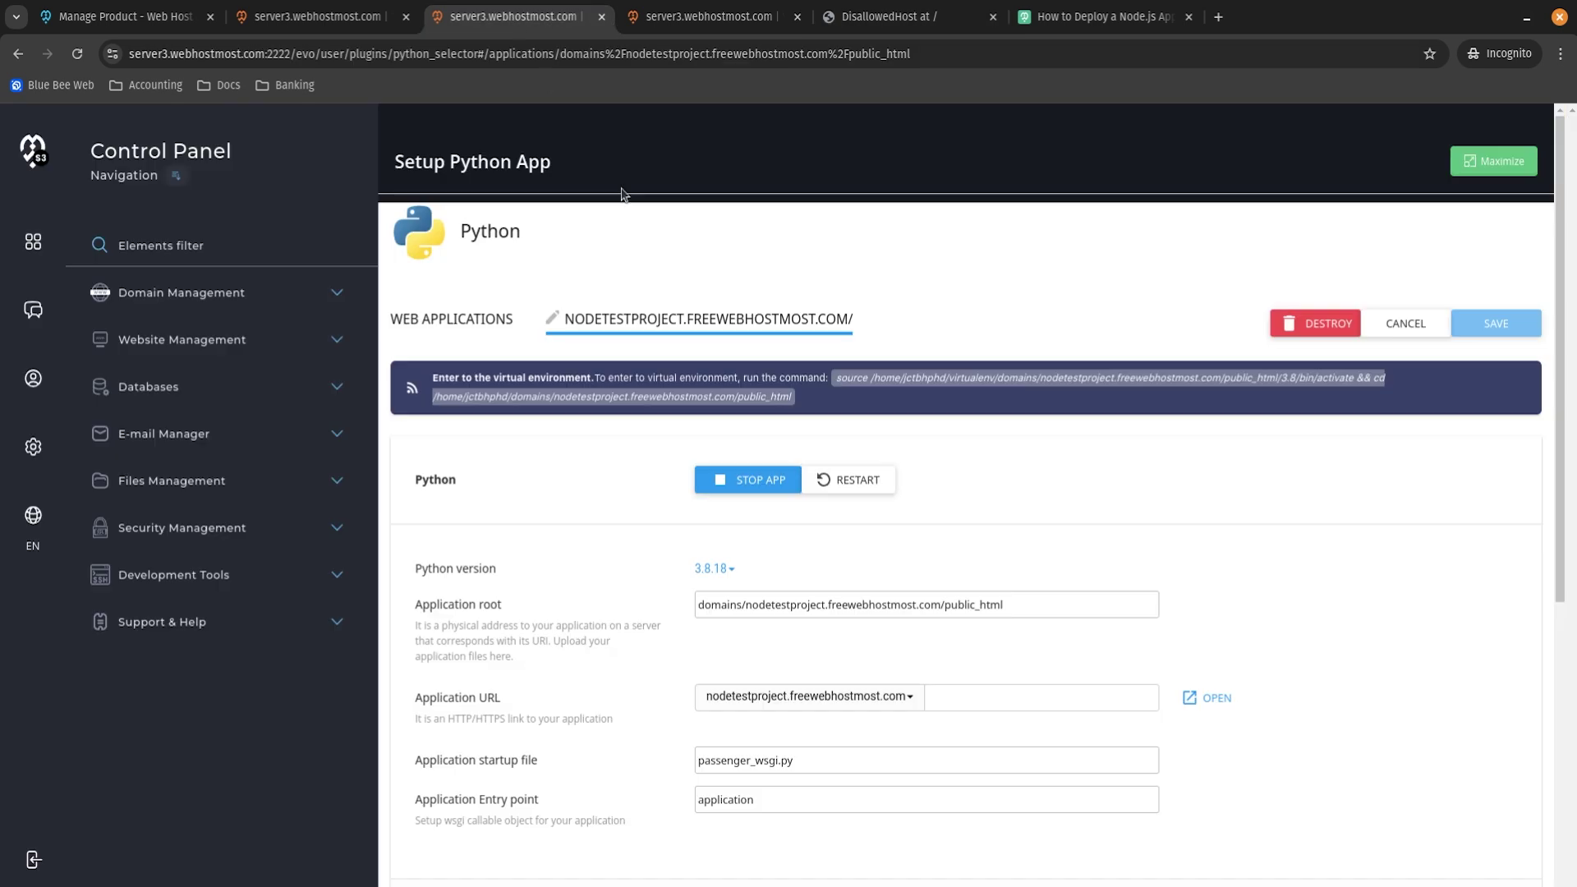
left_click(852, 480)
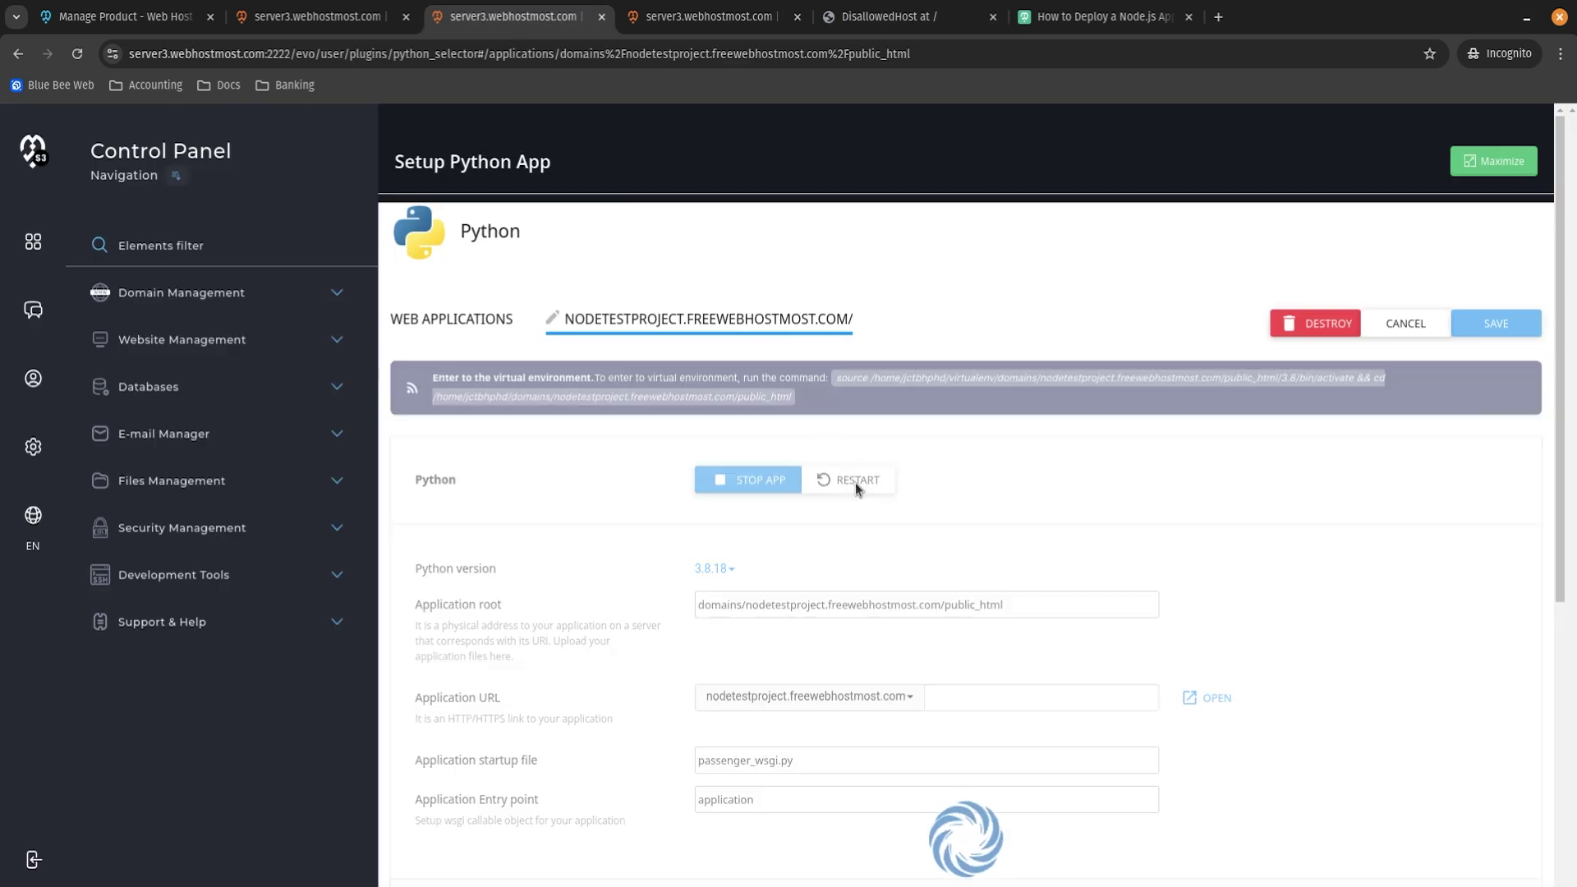
key("ctrl+Tab")
key("ctrl+Tab")
key("F5")
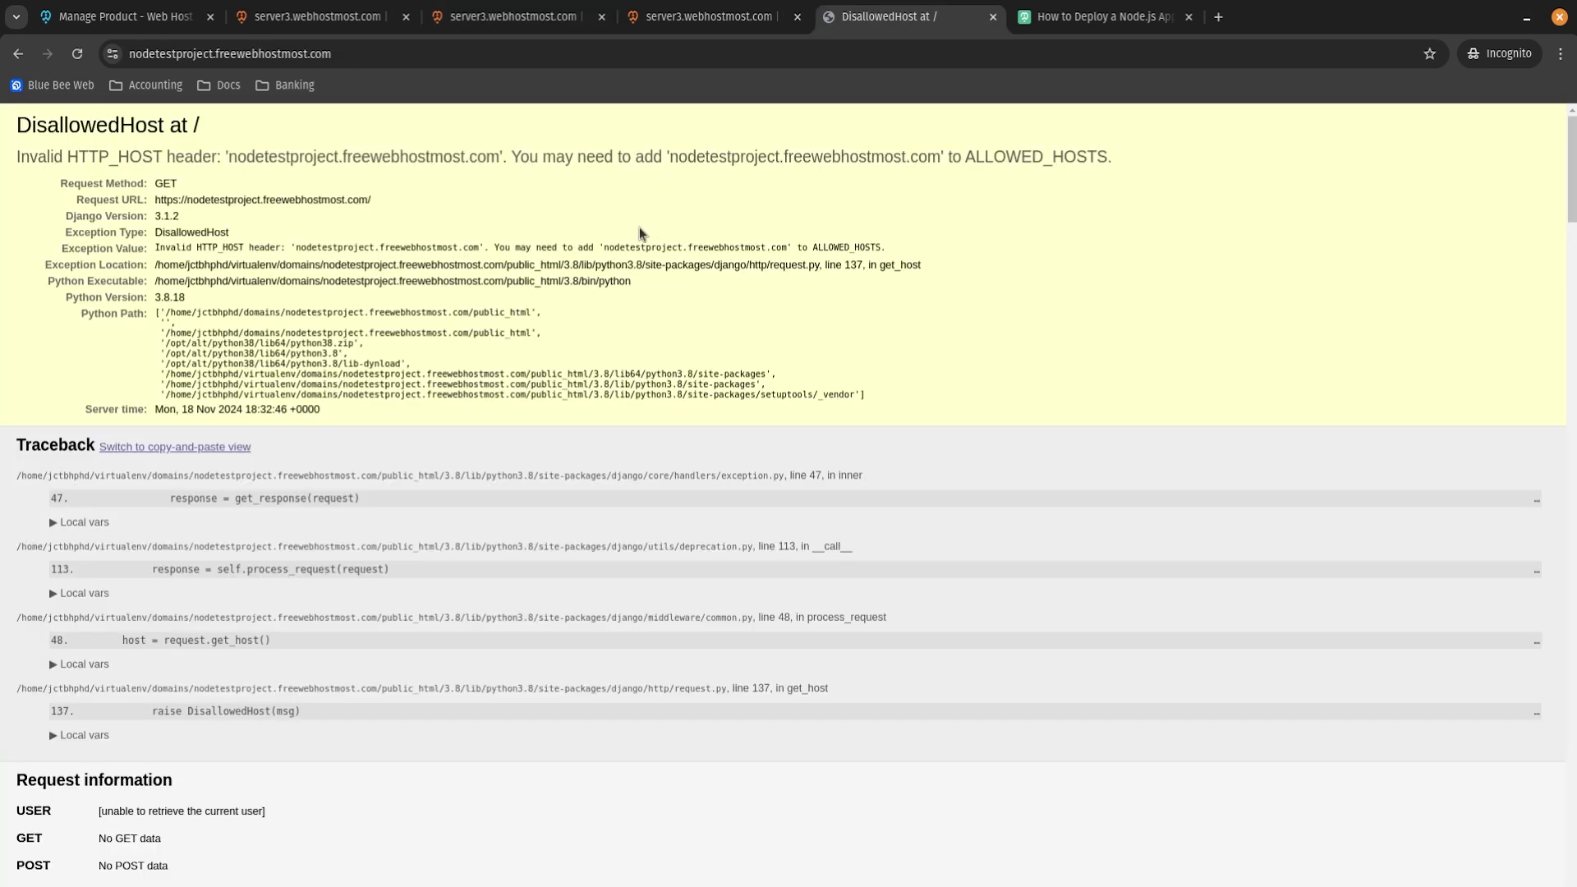
key("F5")
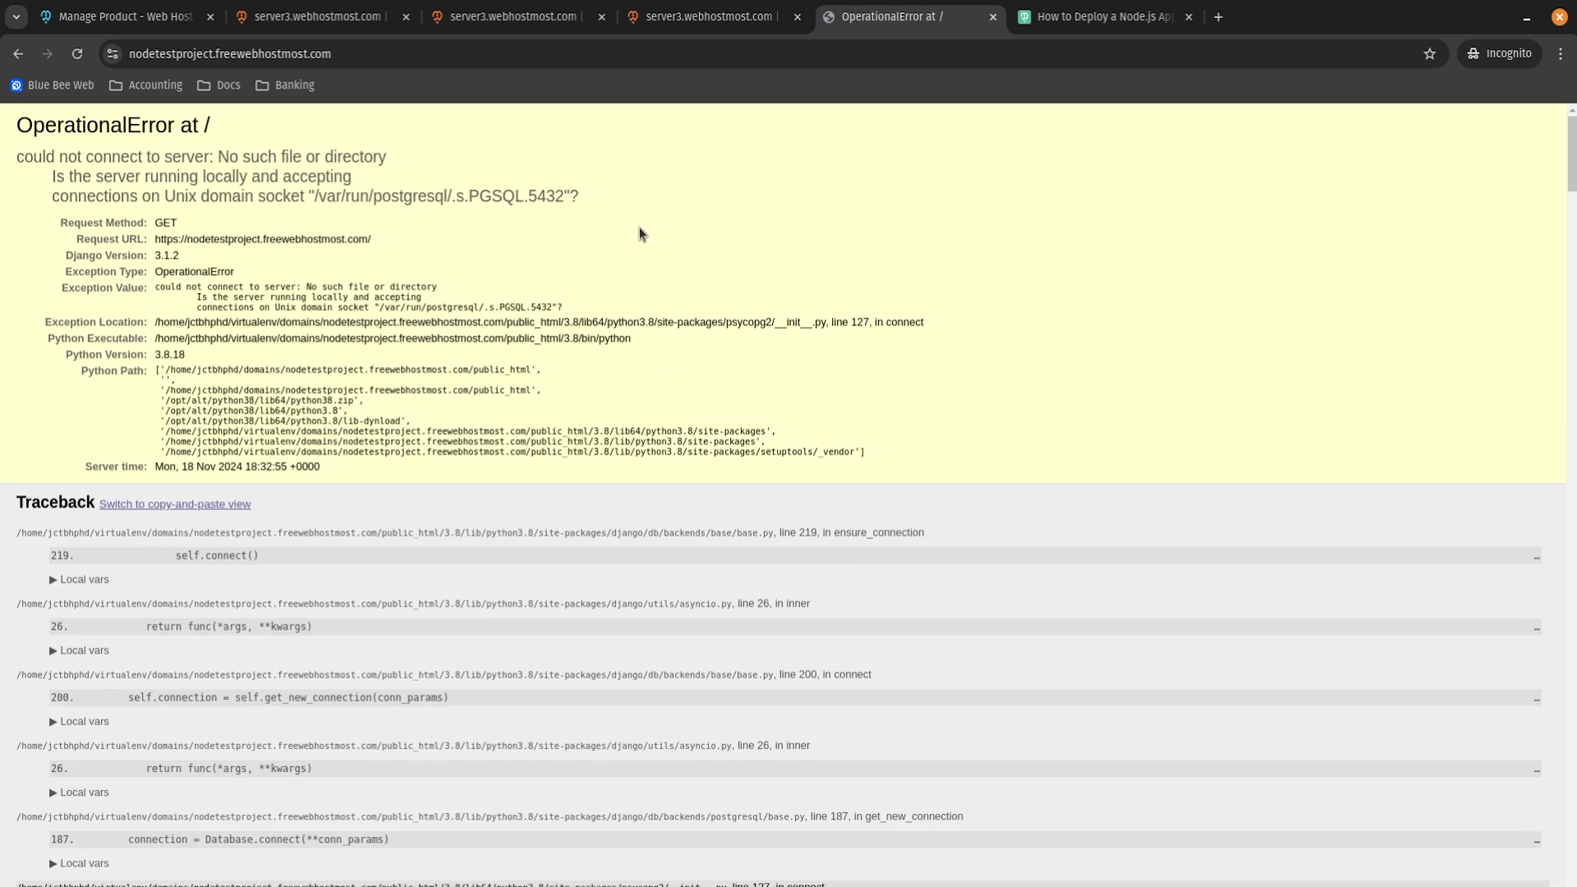
Examine the PostgreSQL OperationalError about connecting through the Unix domain socket.
left_click_drag(16, 124, 323, 170)
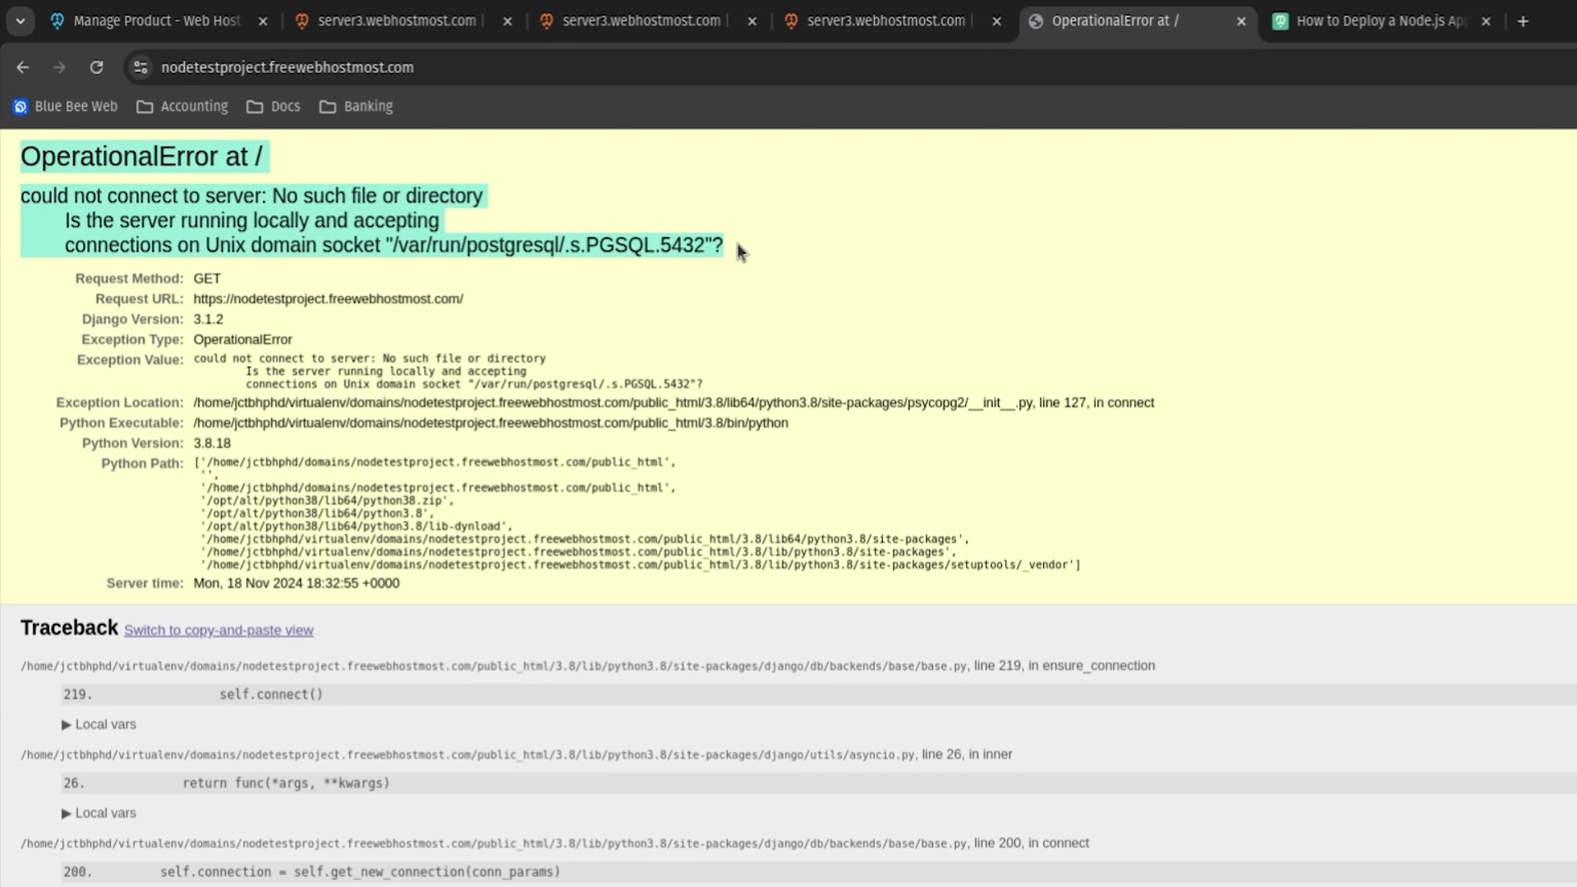
left_click(700, 244)
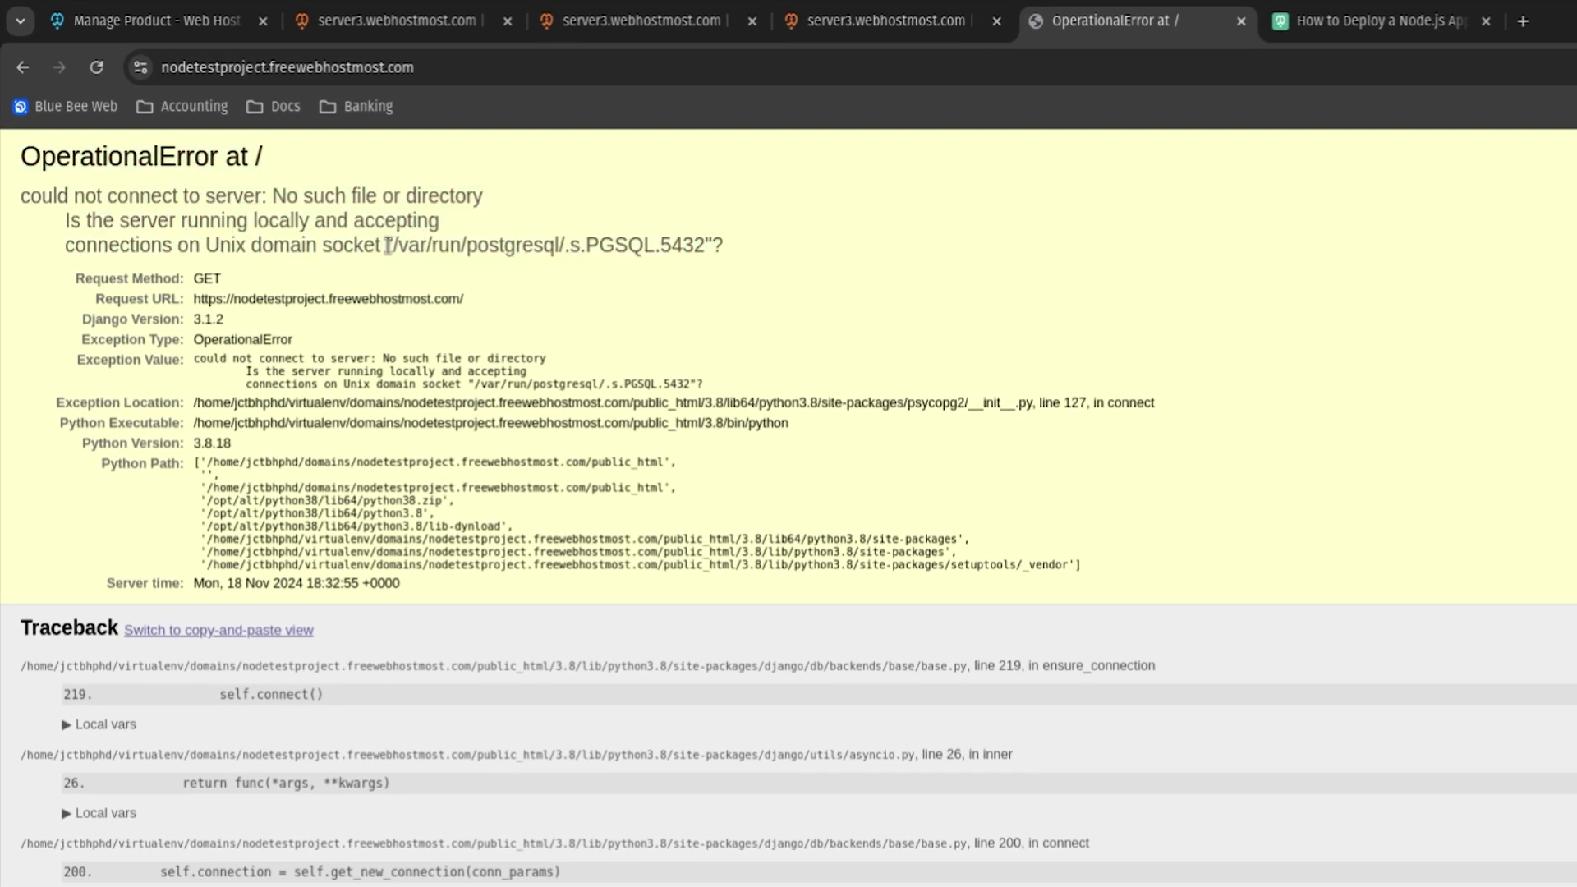
left_click_drag(205, 245, 705, 245)
left_click(393, 243)
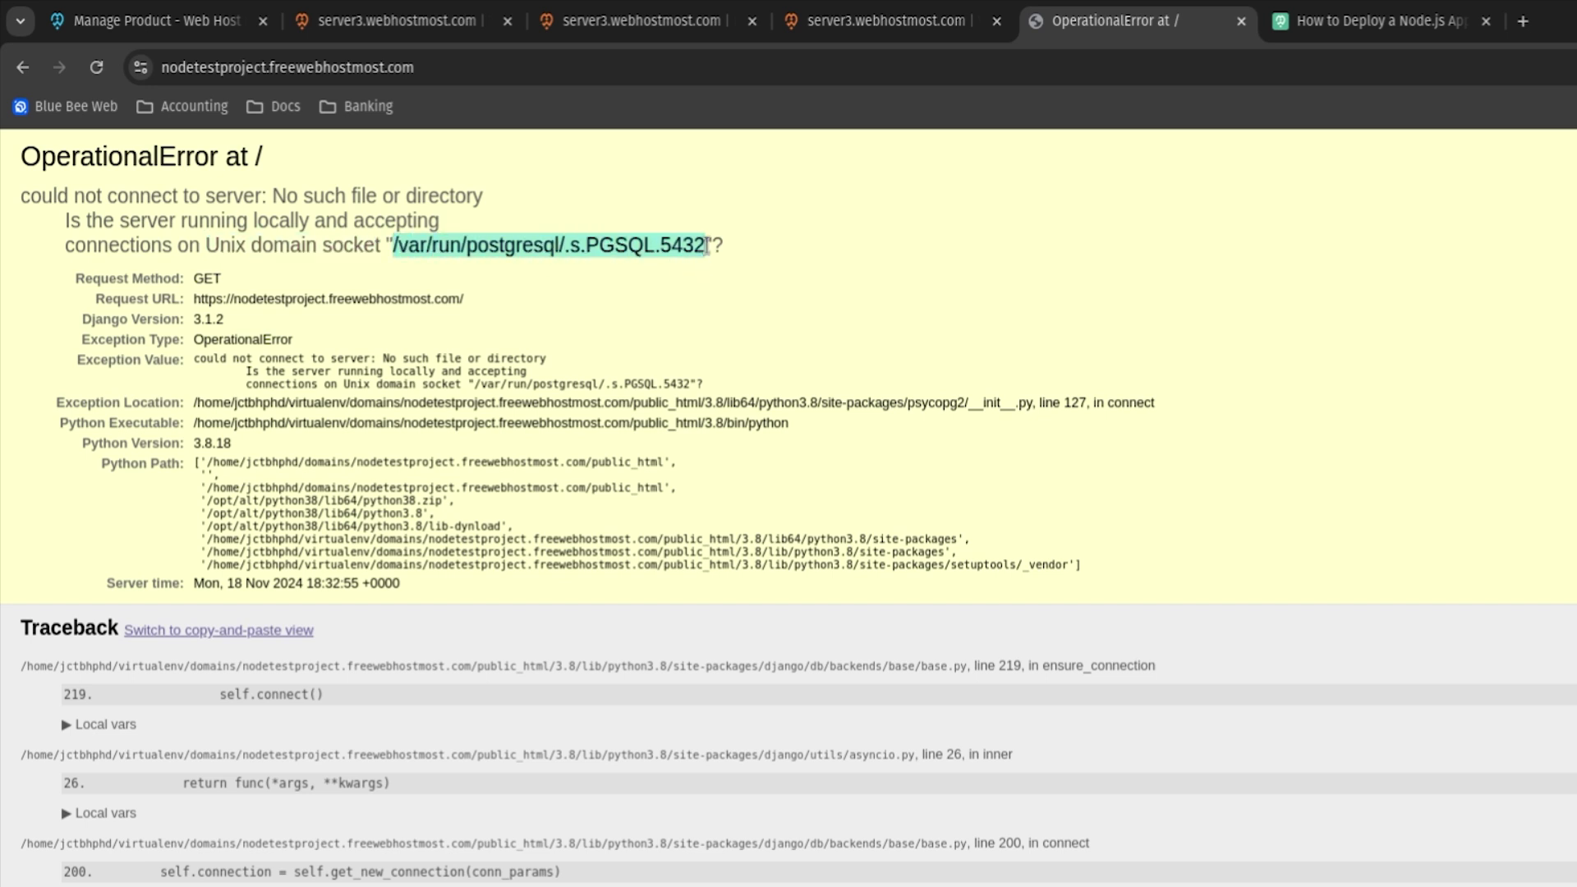
left_click(688, 245)
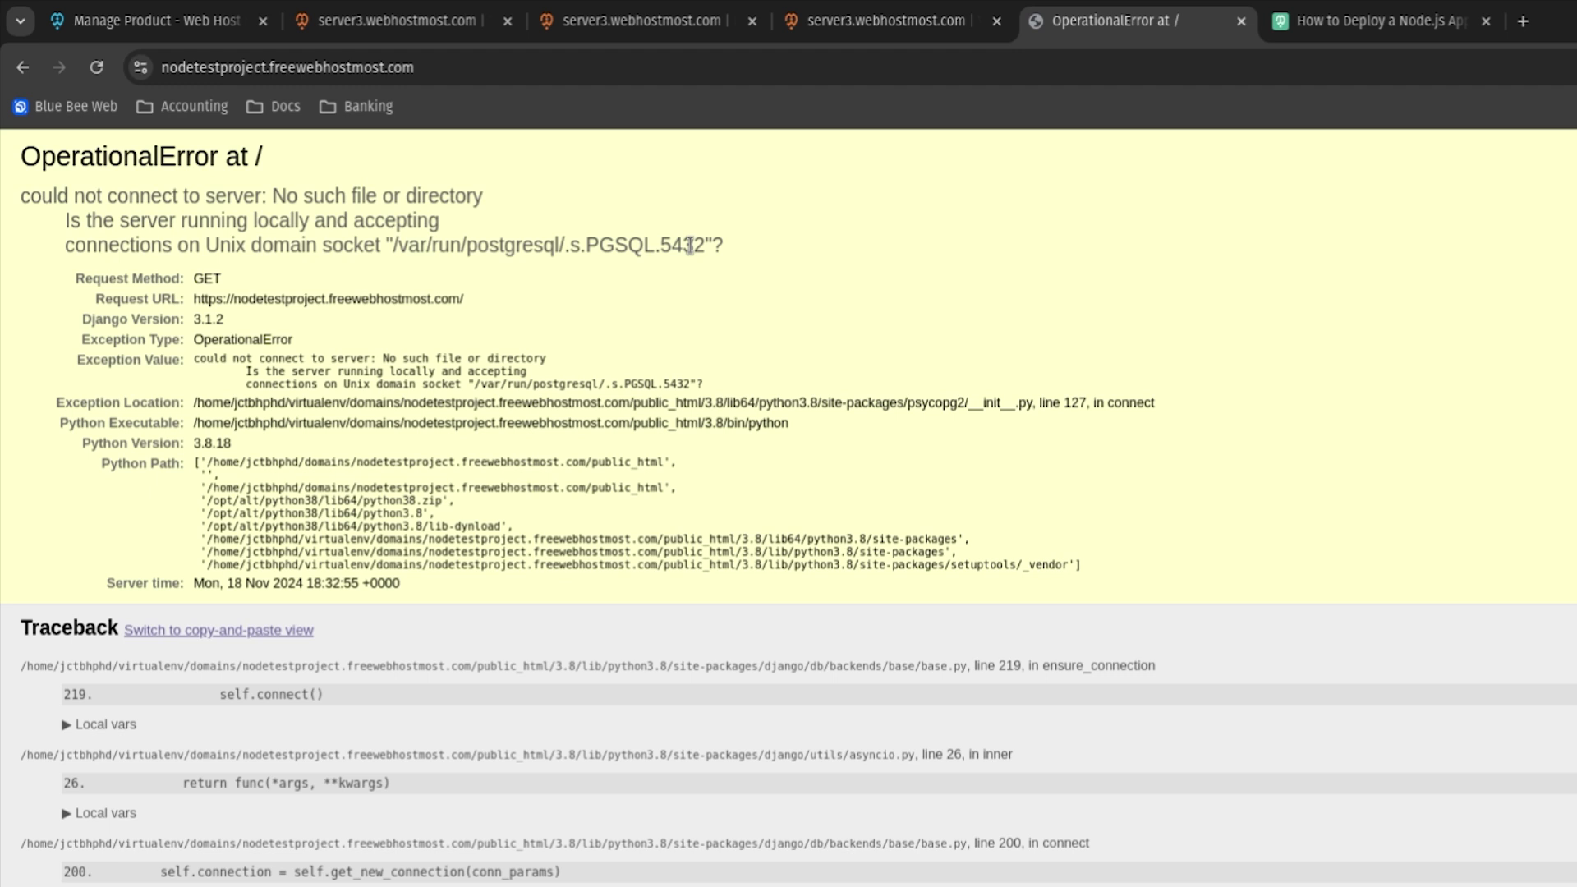
left_click_drag(207, 244, 389, 246)
left_click(431, 245)
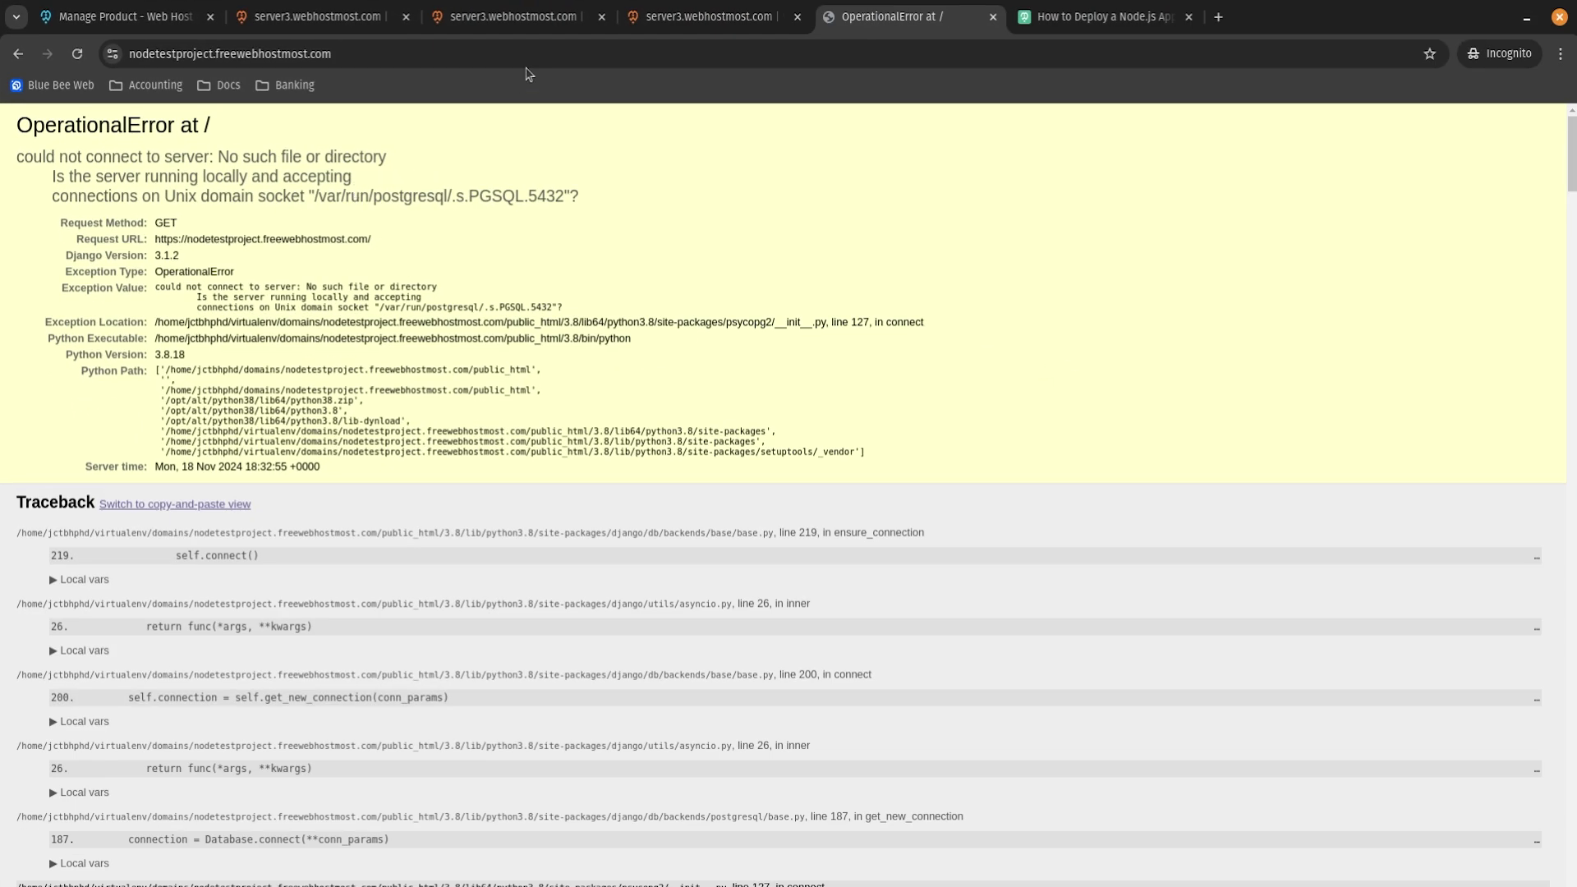
left_click(504, 23)
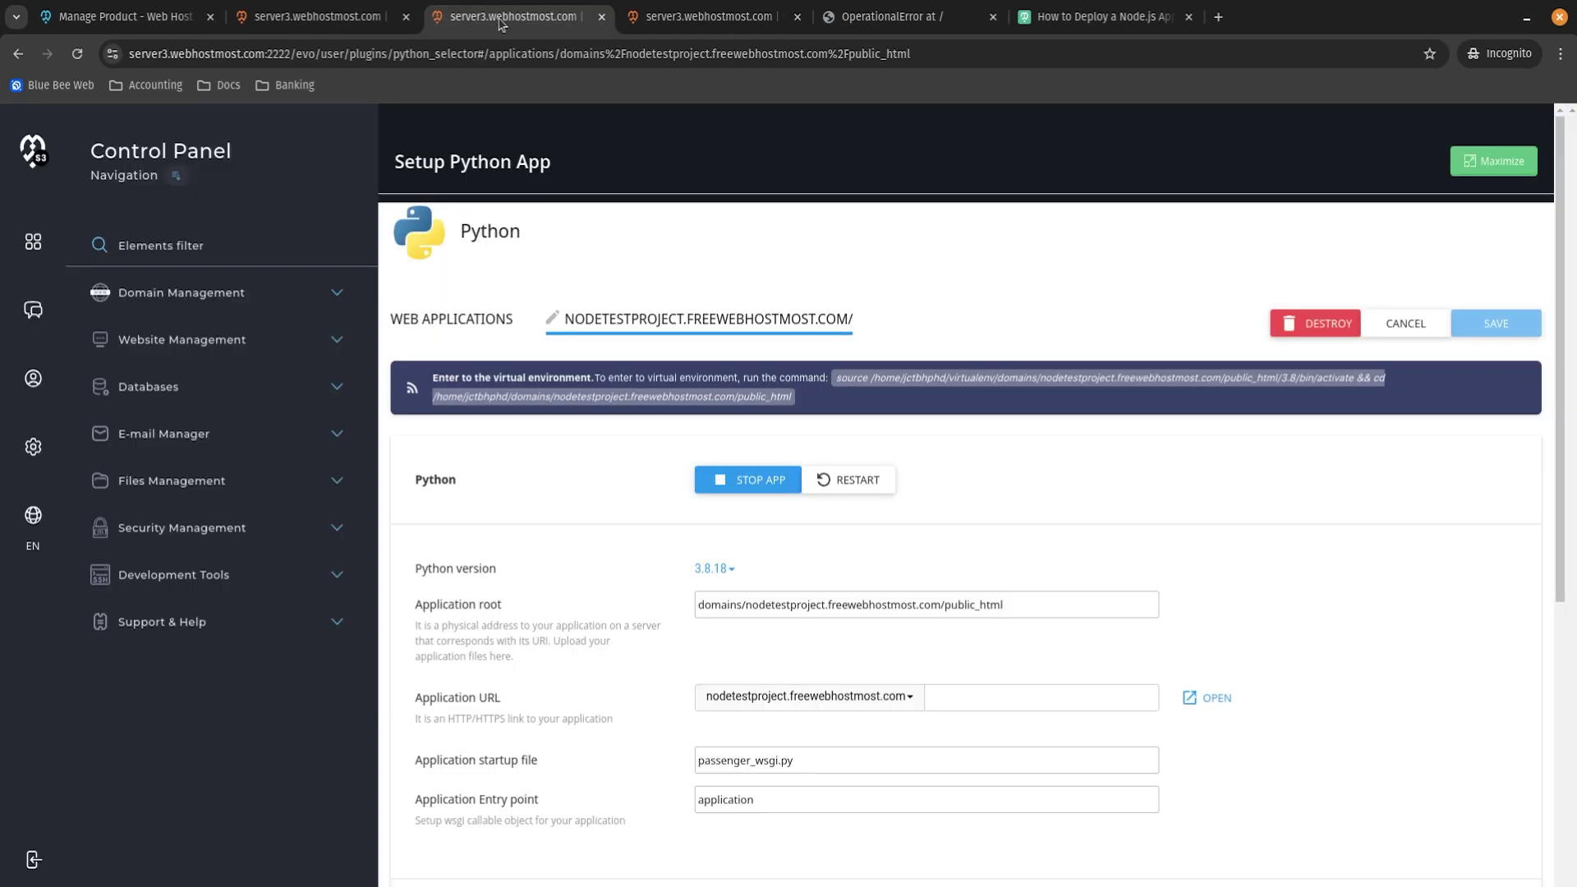
Enter 127.0.0.1 as the DATABASES HOST on line 92 of settings.py and save.
left_click(686, 25)
scroll(519, 377, "down", 4)
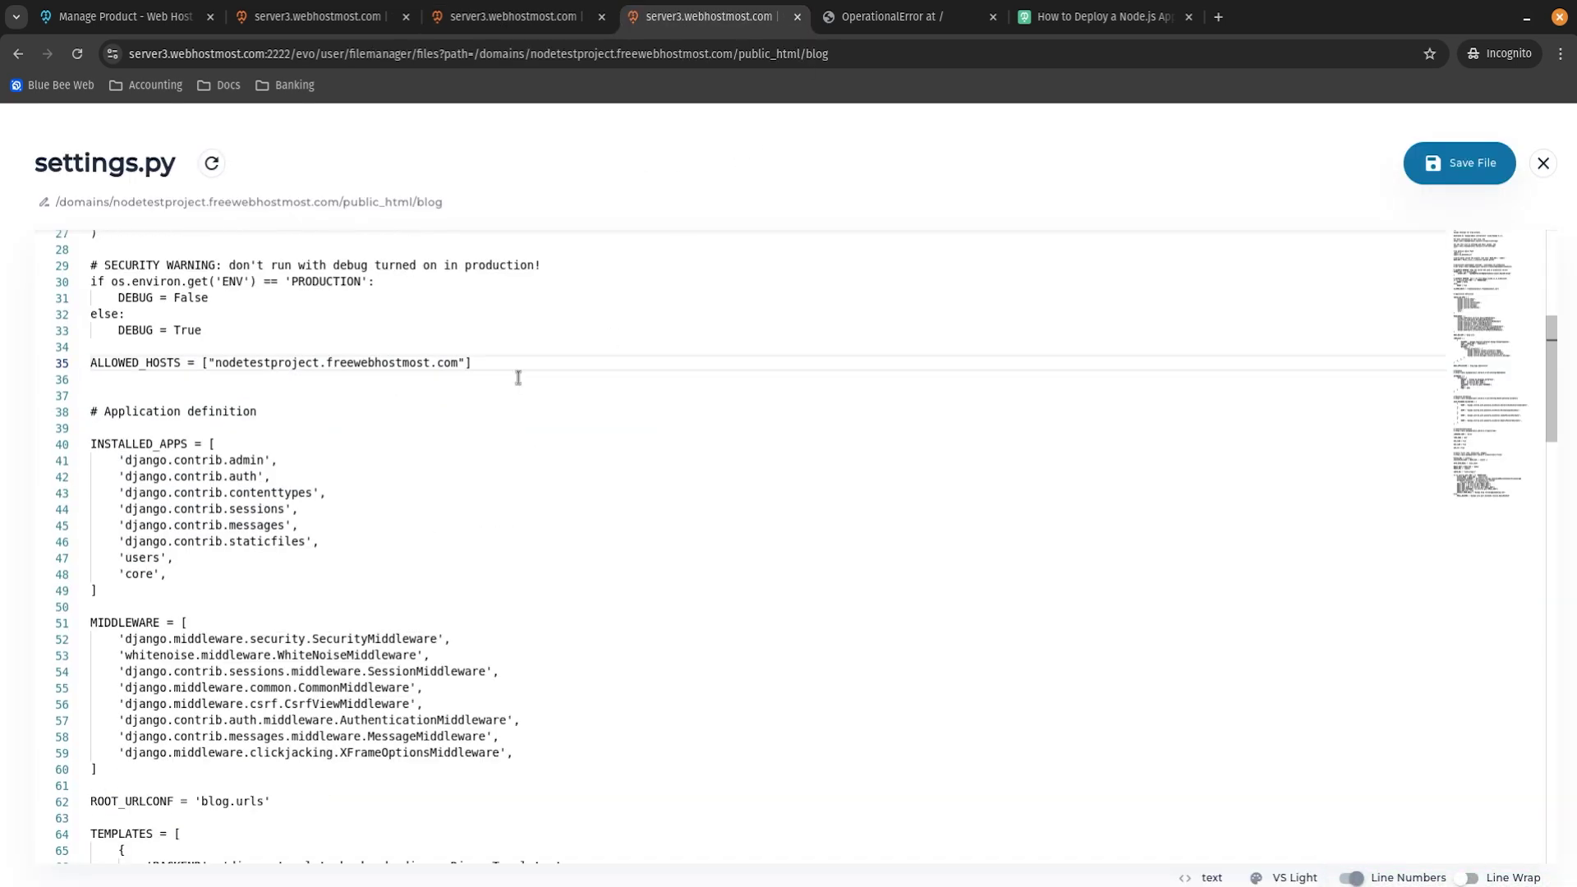
scroll(496, 408, "down", 10)
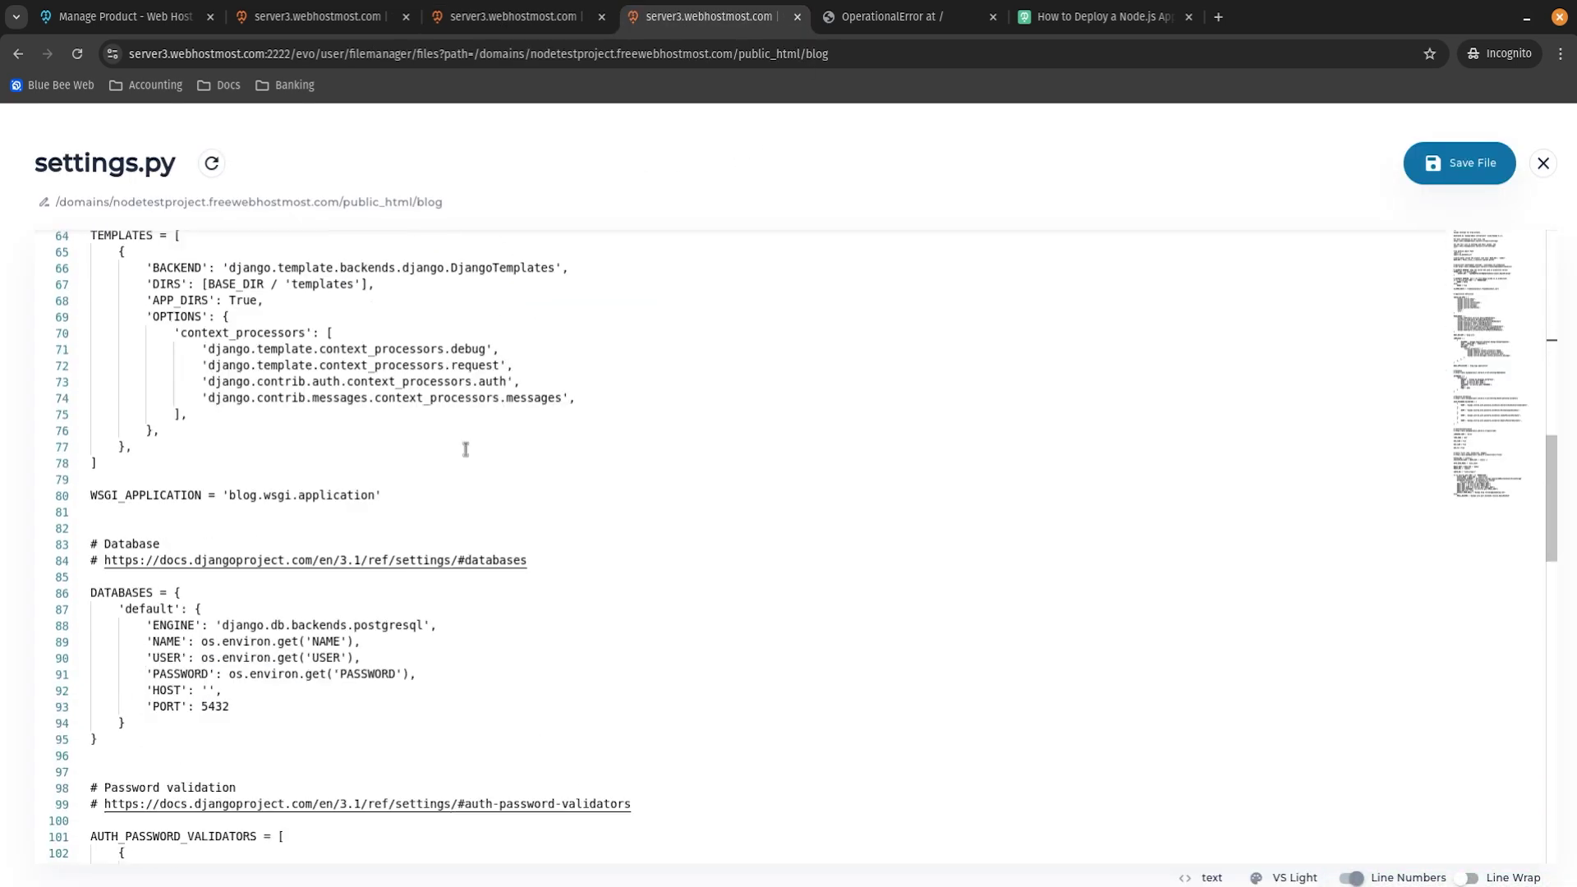
scroll(258, 465, "down", 1)
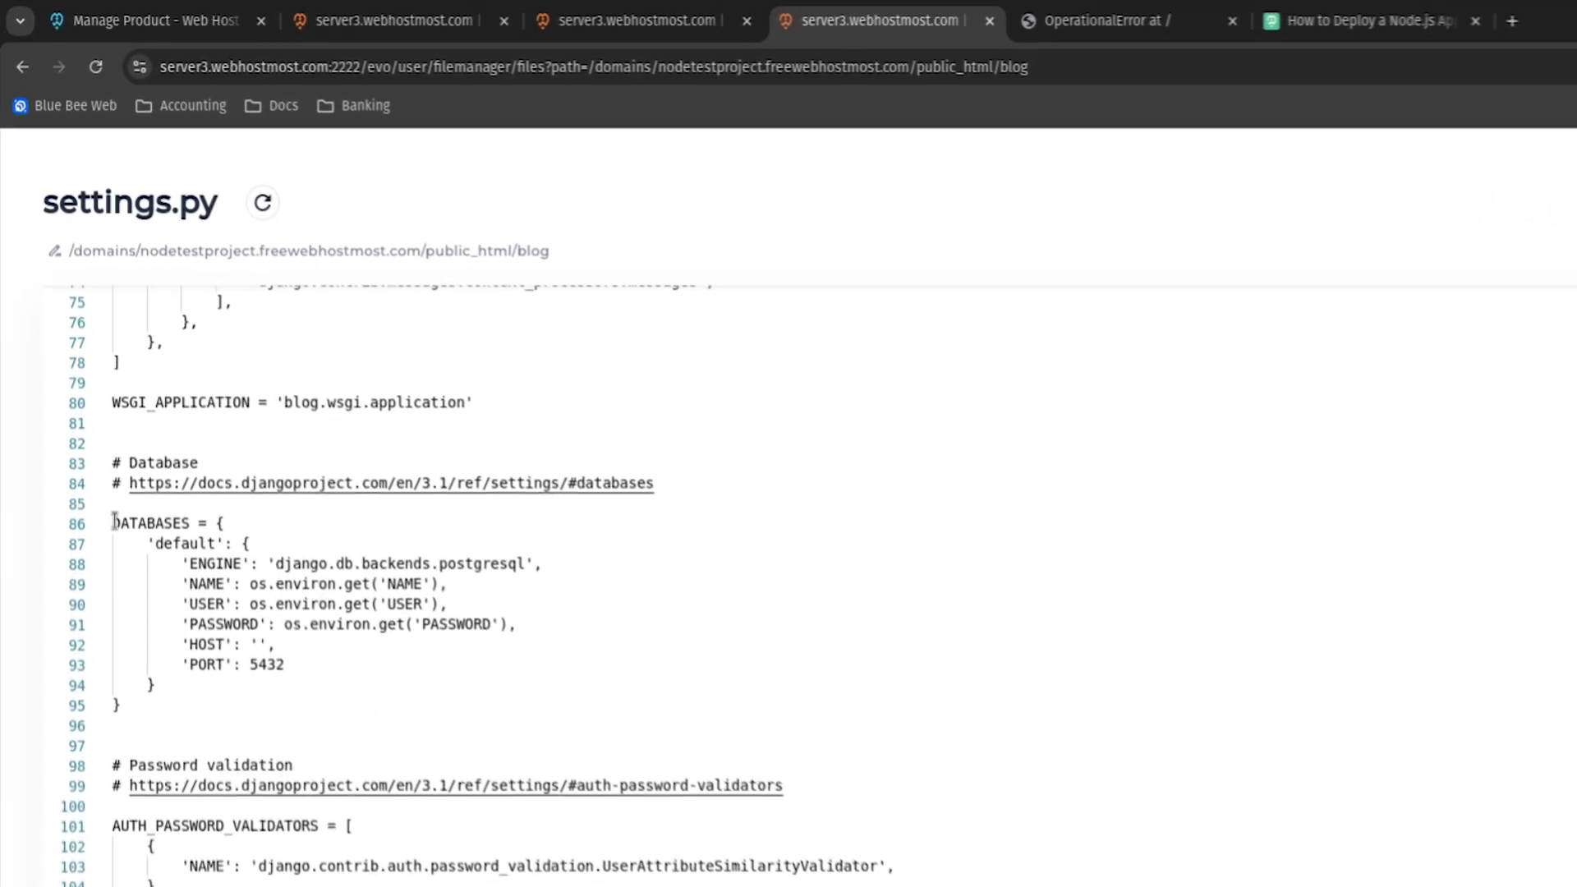
left_click_drag(90, 420, 159, 416)
left_click_drag(200, 524, 315, 667)
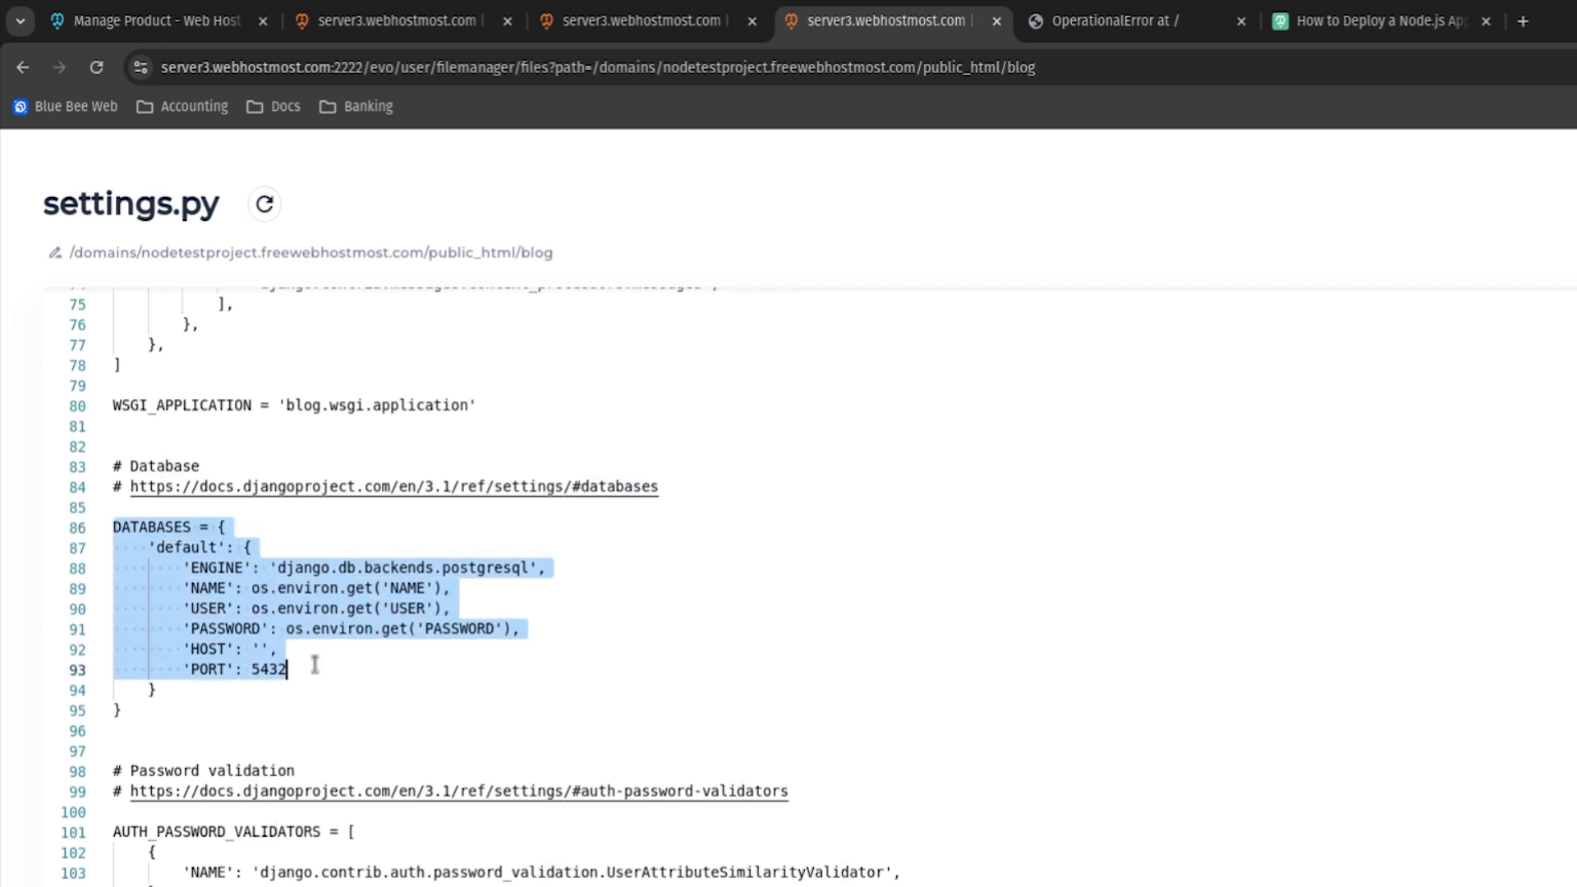
left_click(315, 667)
left_click(258, 648)
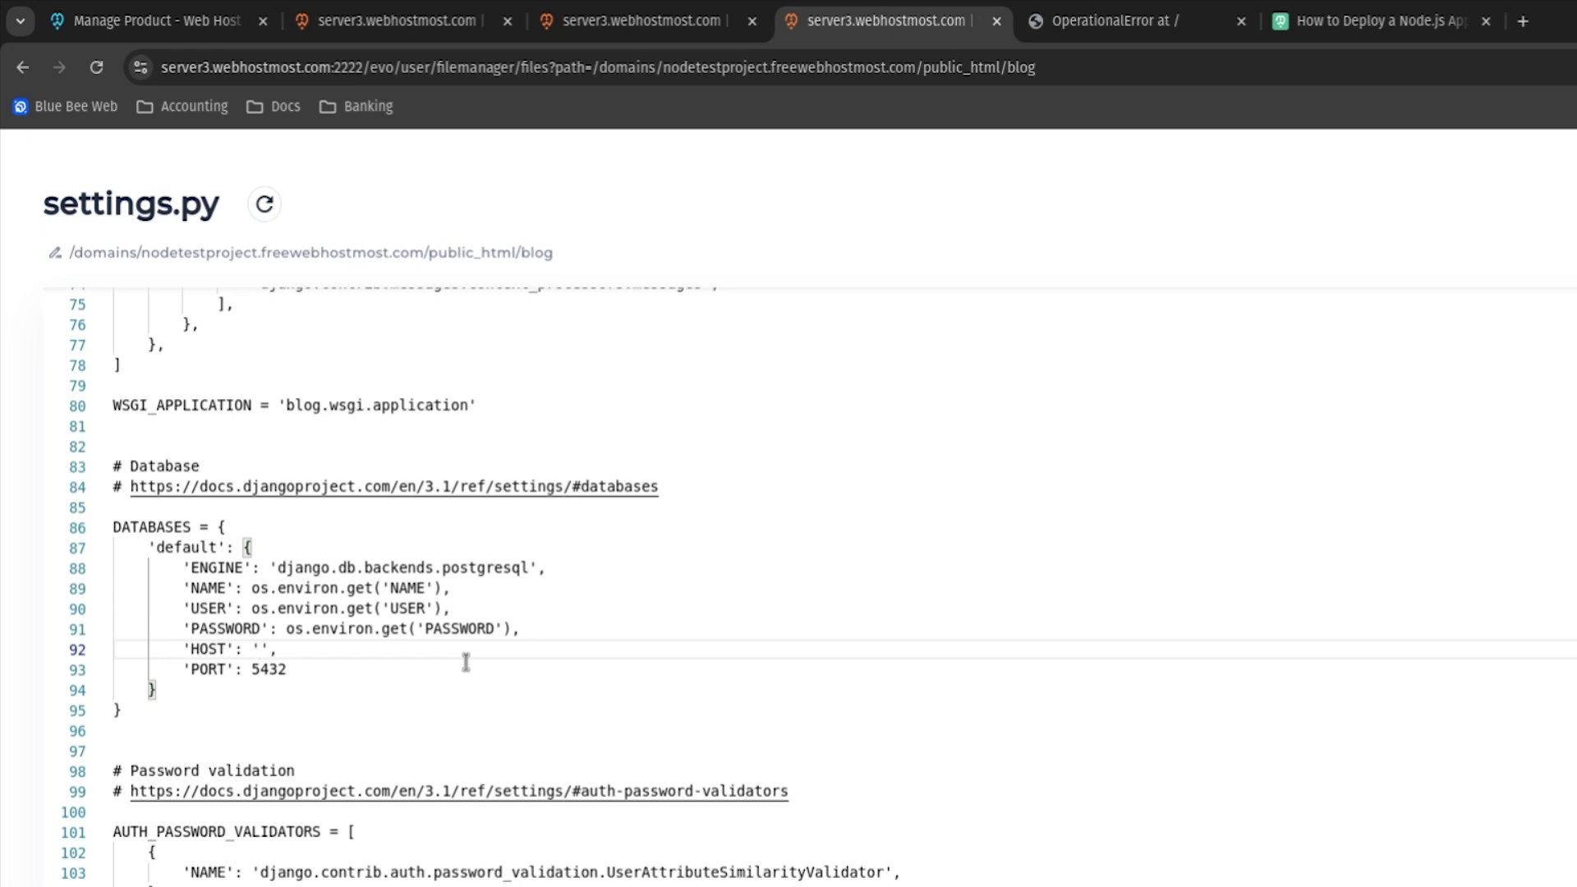
type("127.0.0.1")
left_click(1477, 163)
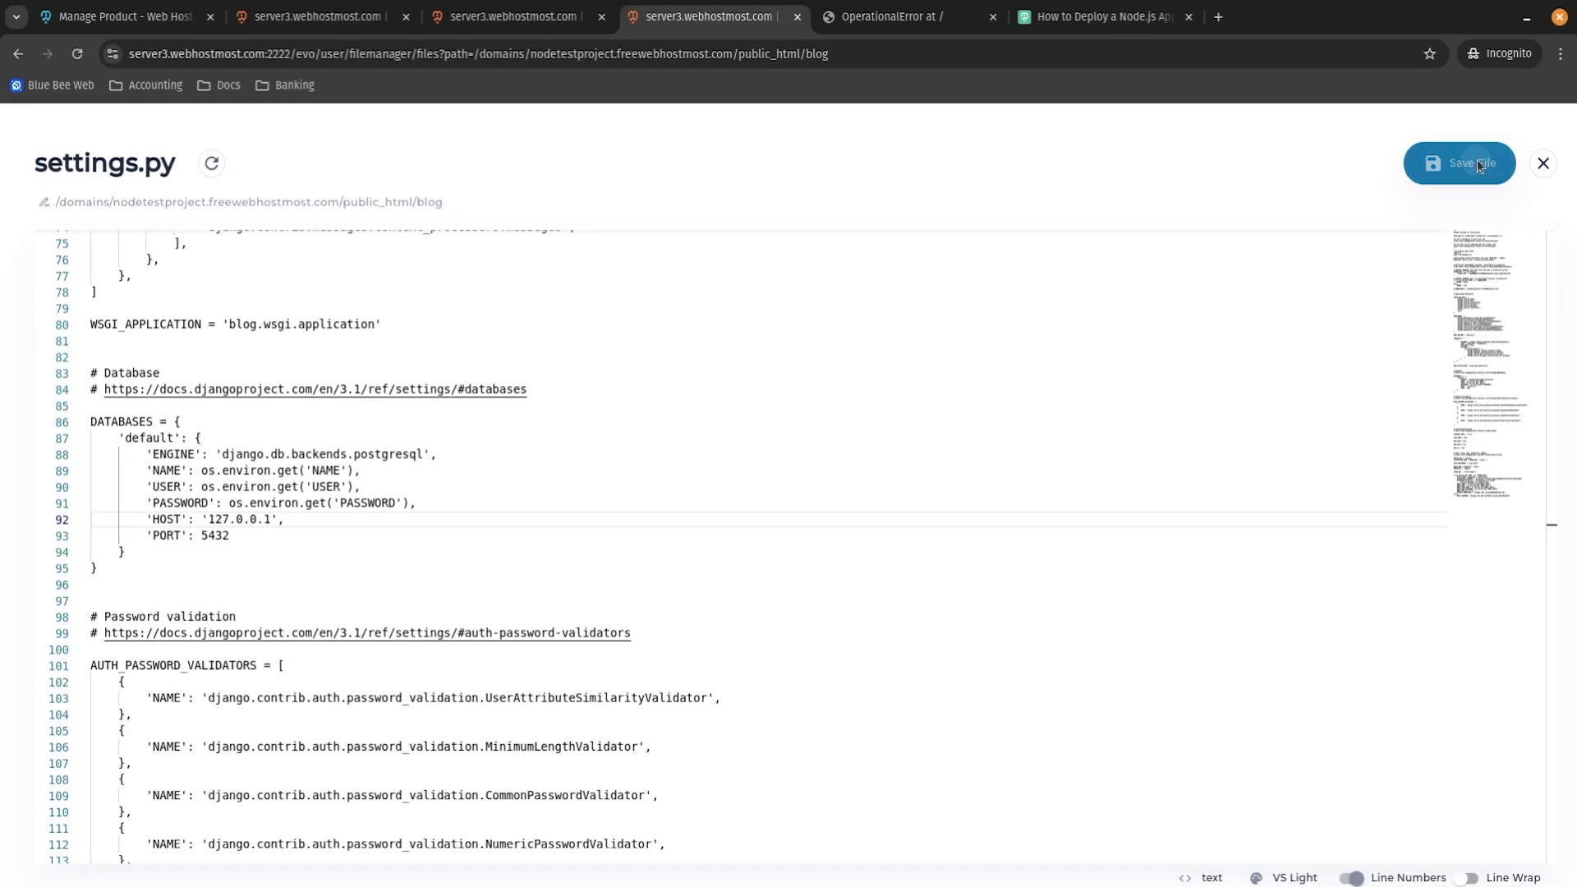
Restart the Python app and check the live site's 'fe_sendauth: no password supplied' error.
left_click(509, 18)
left_click(858, 479)
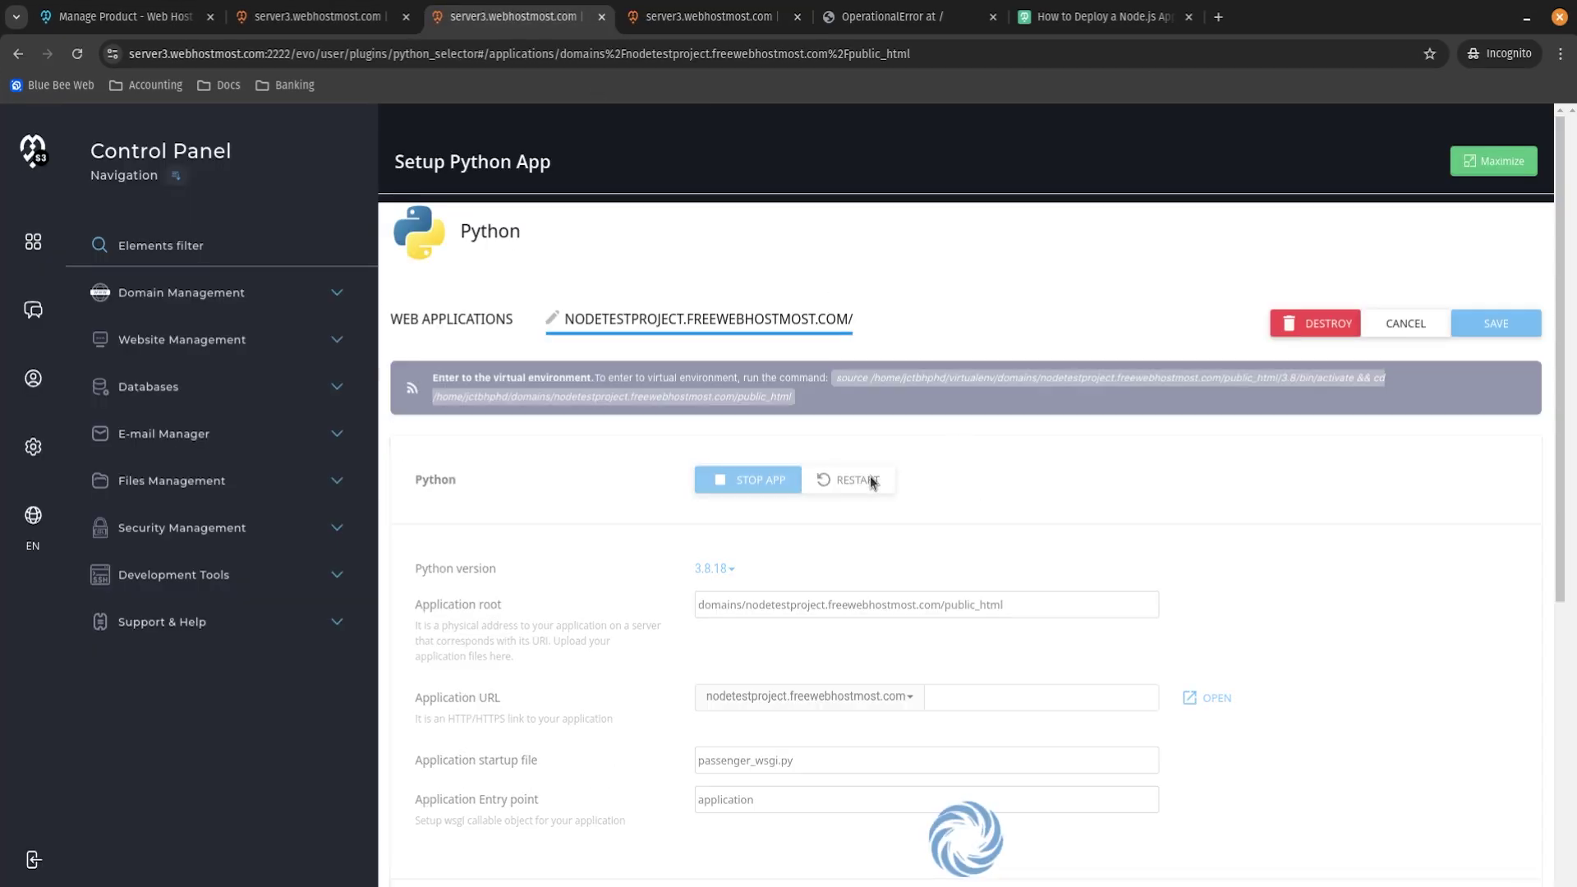
left_click(895, 18)
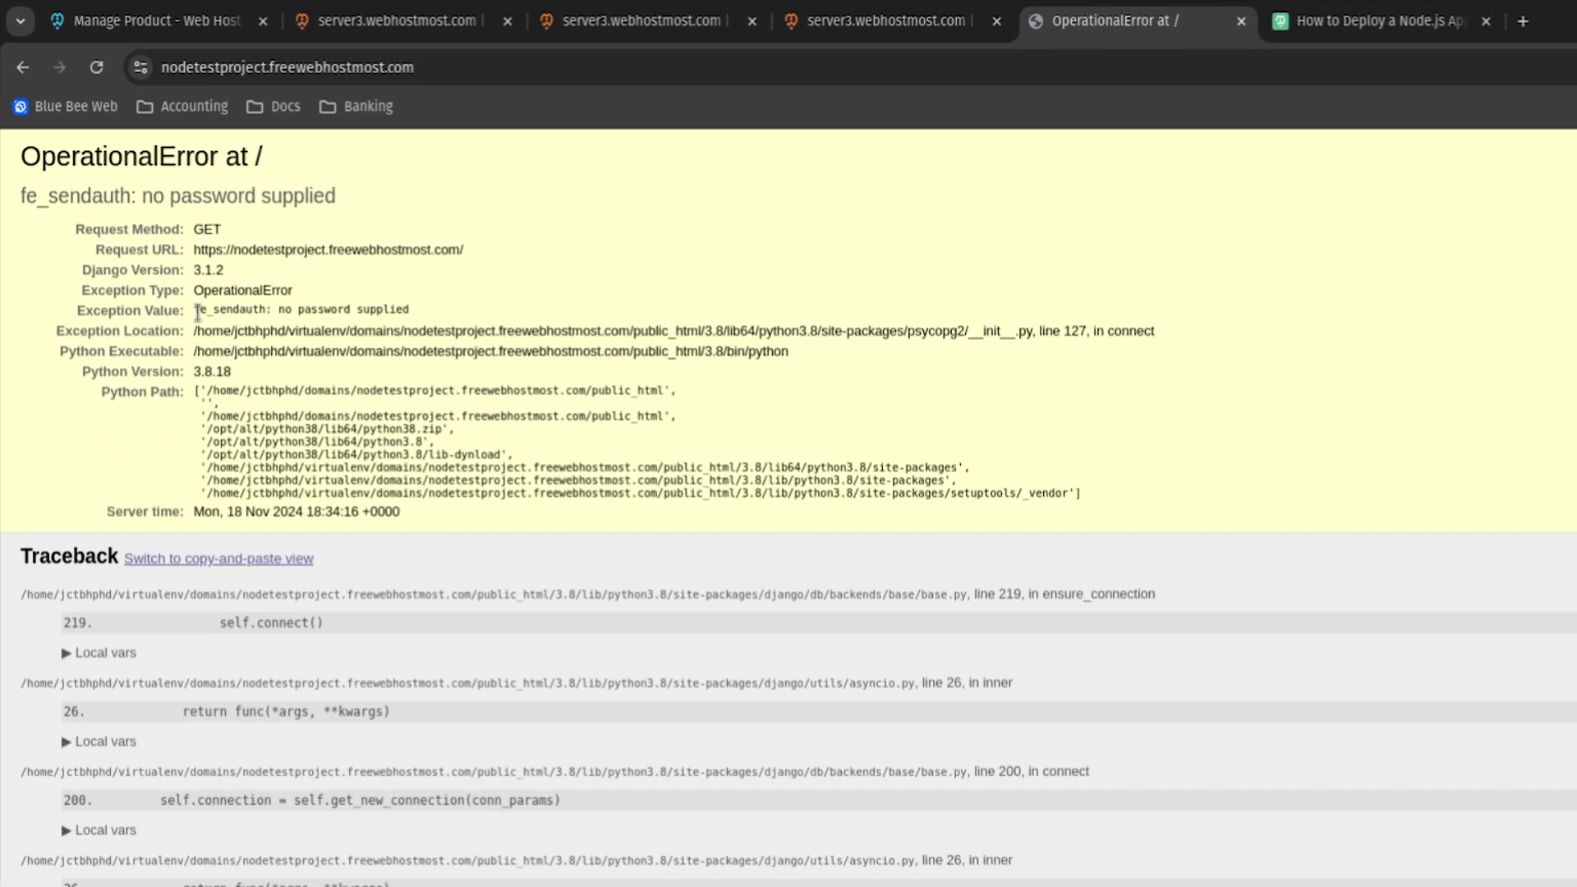
left_click_drag(197, 313, 1033, 332)
left_click(239, 374)
double_click(246, 310)
left_click(247, 311)
left_click_drag(1086, 495, 11, 192)
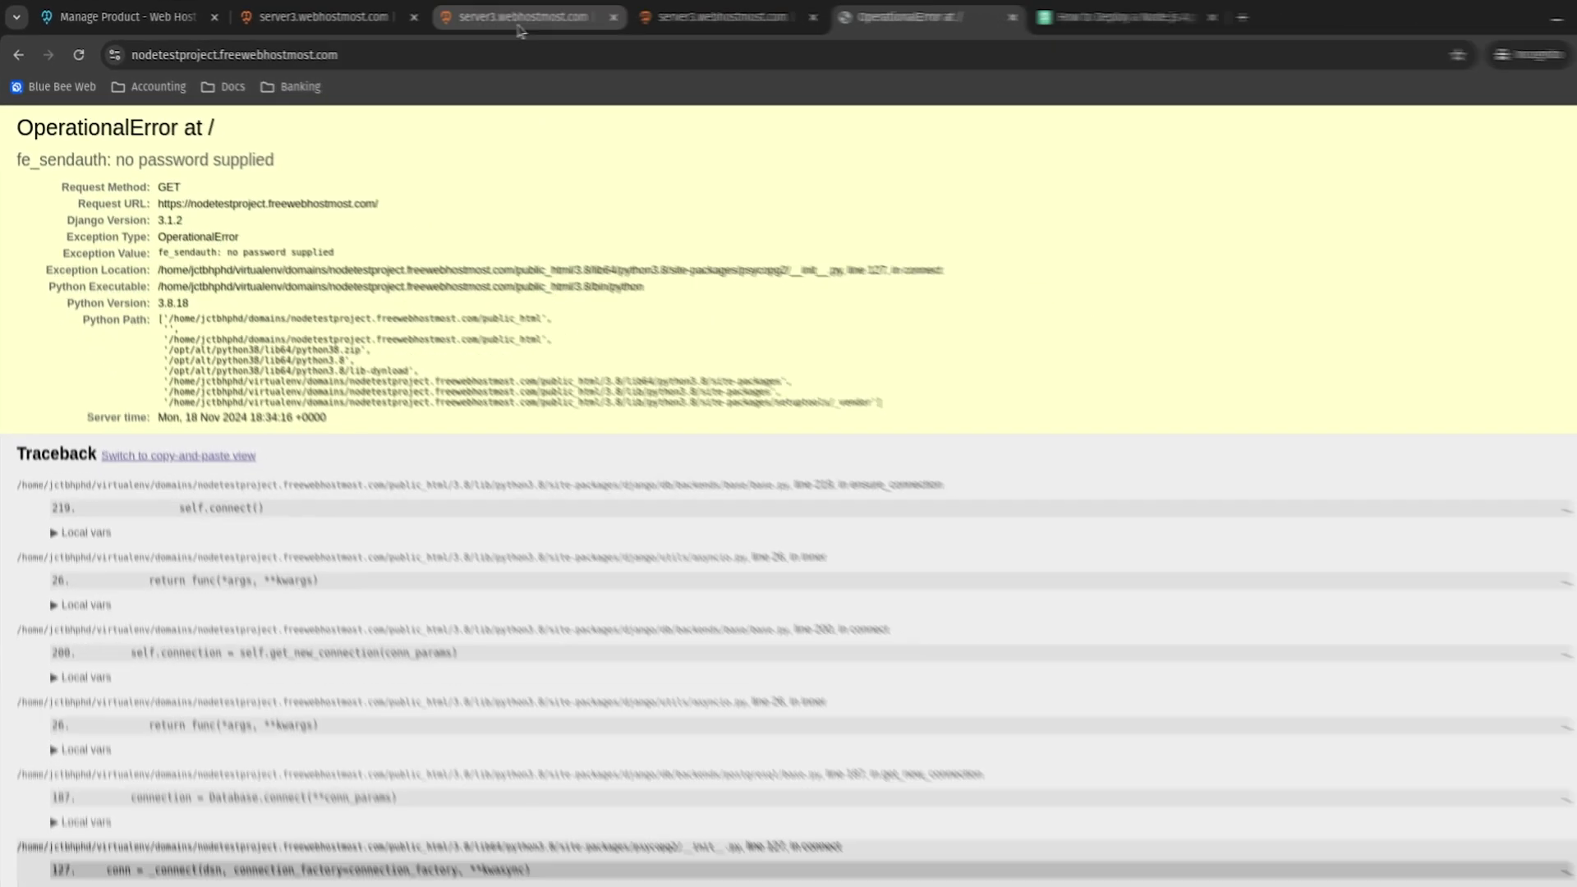
left_click(636, 37)
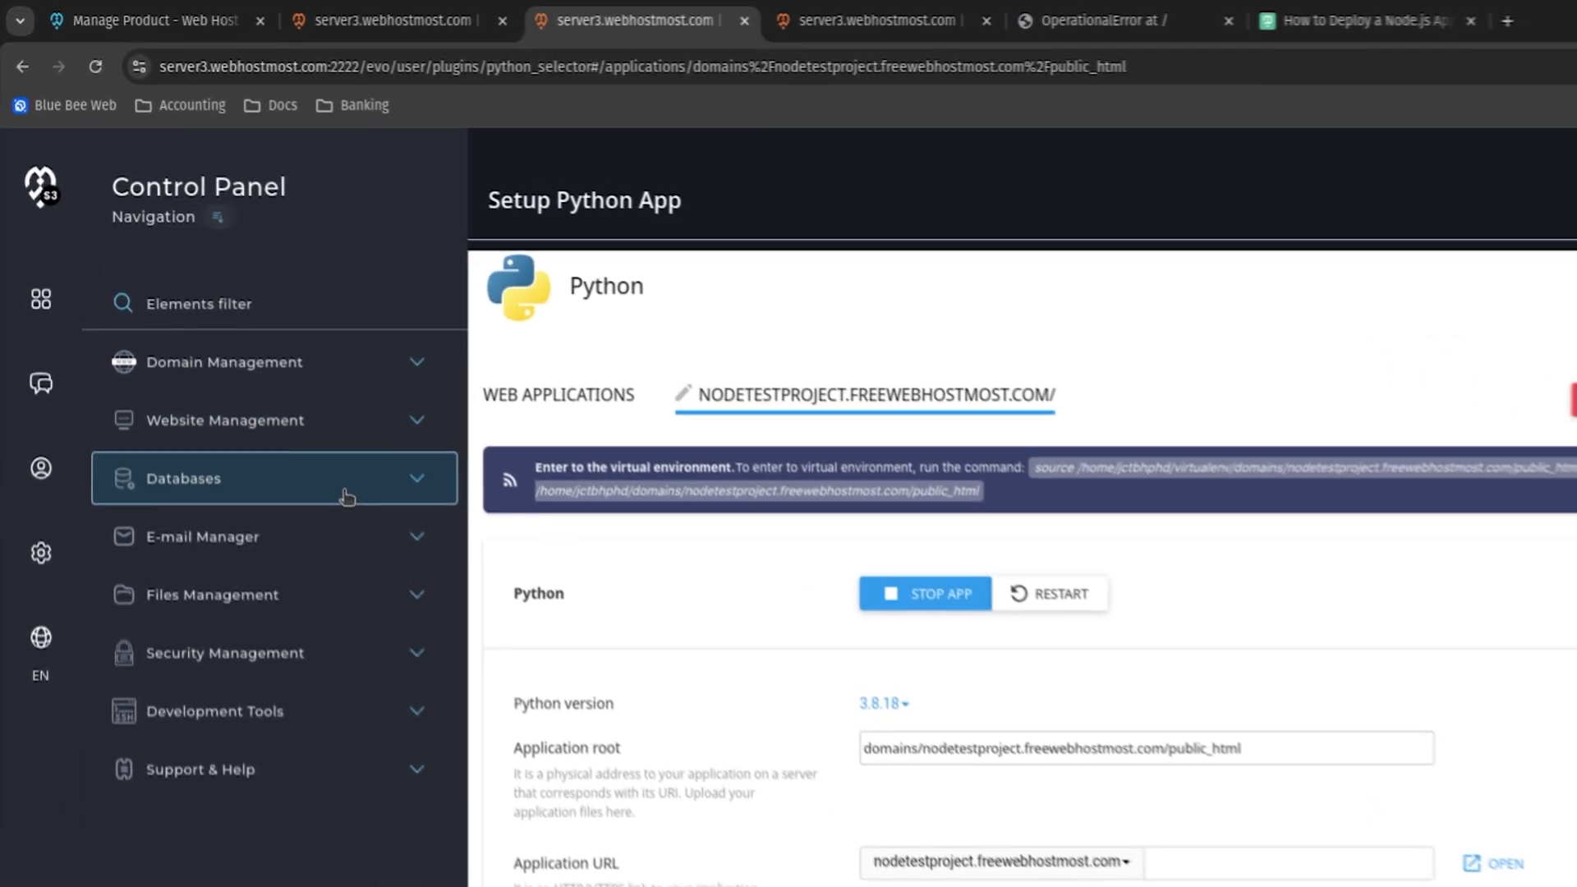
Create a new PostgreSQL database named 'tes' in the PostgreSQL manager.
left_click(281, 401)
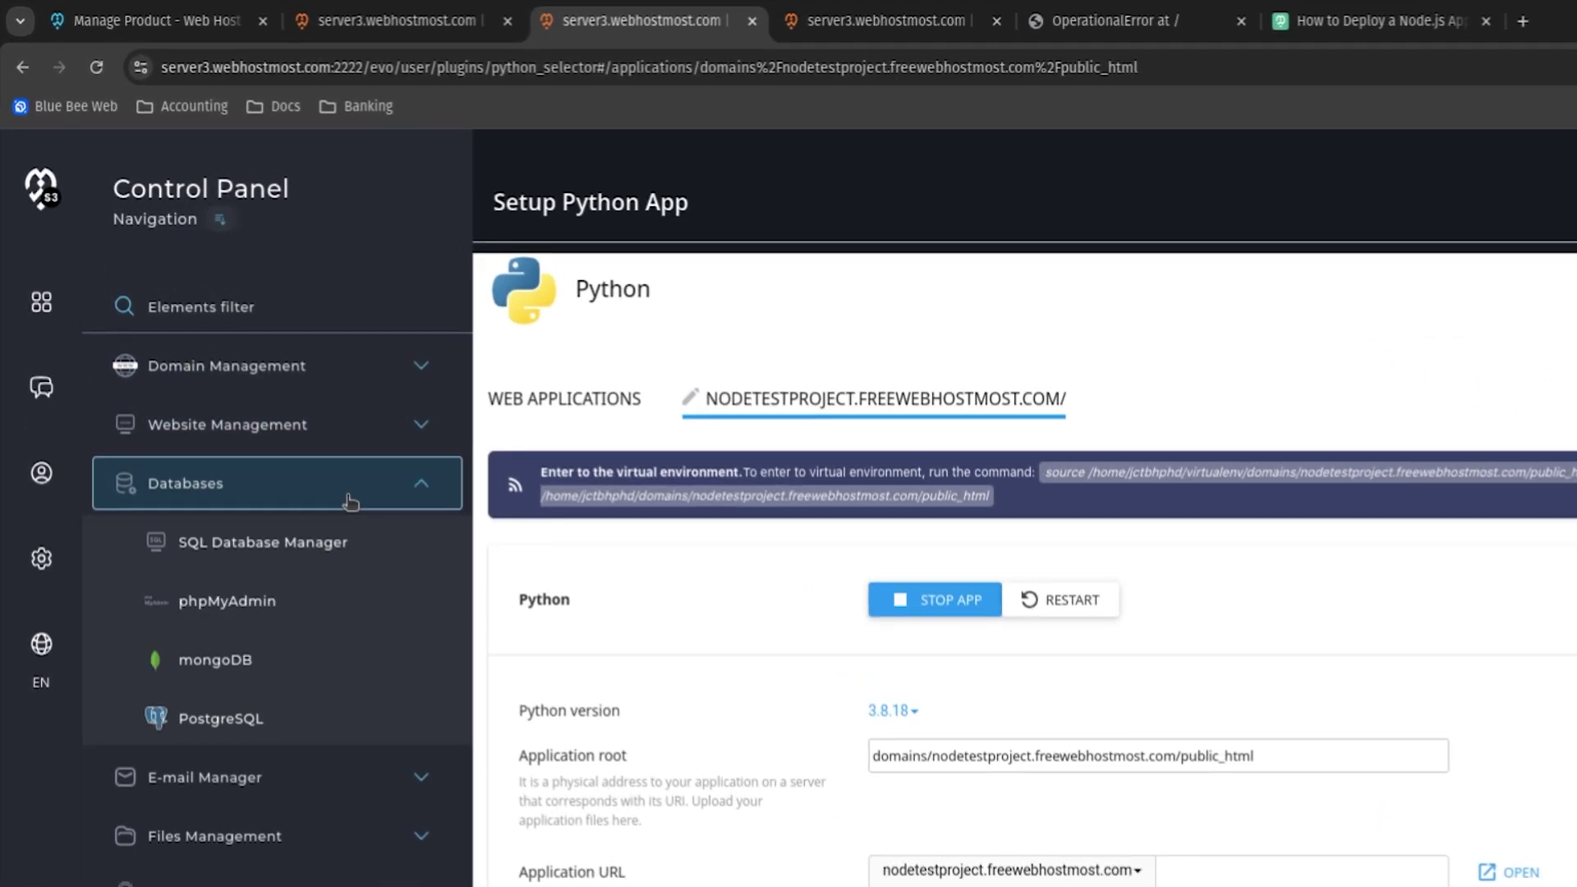
left_click(291, 725)
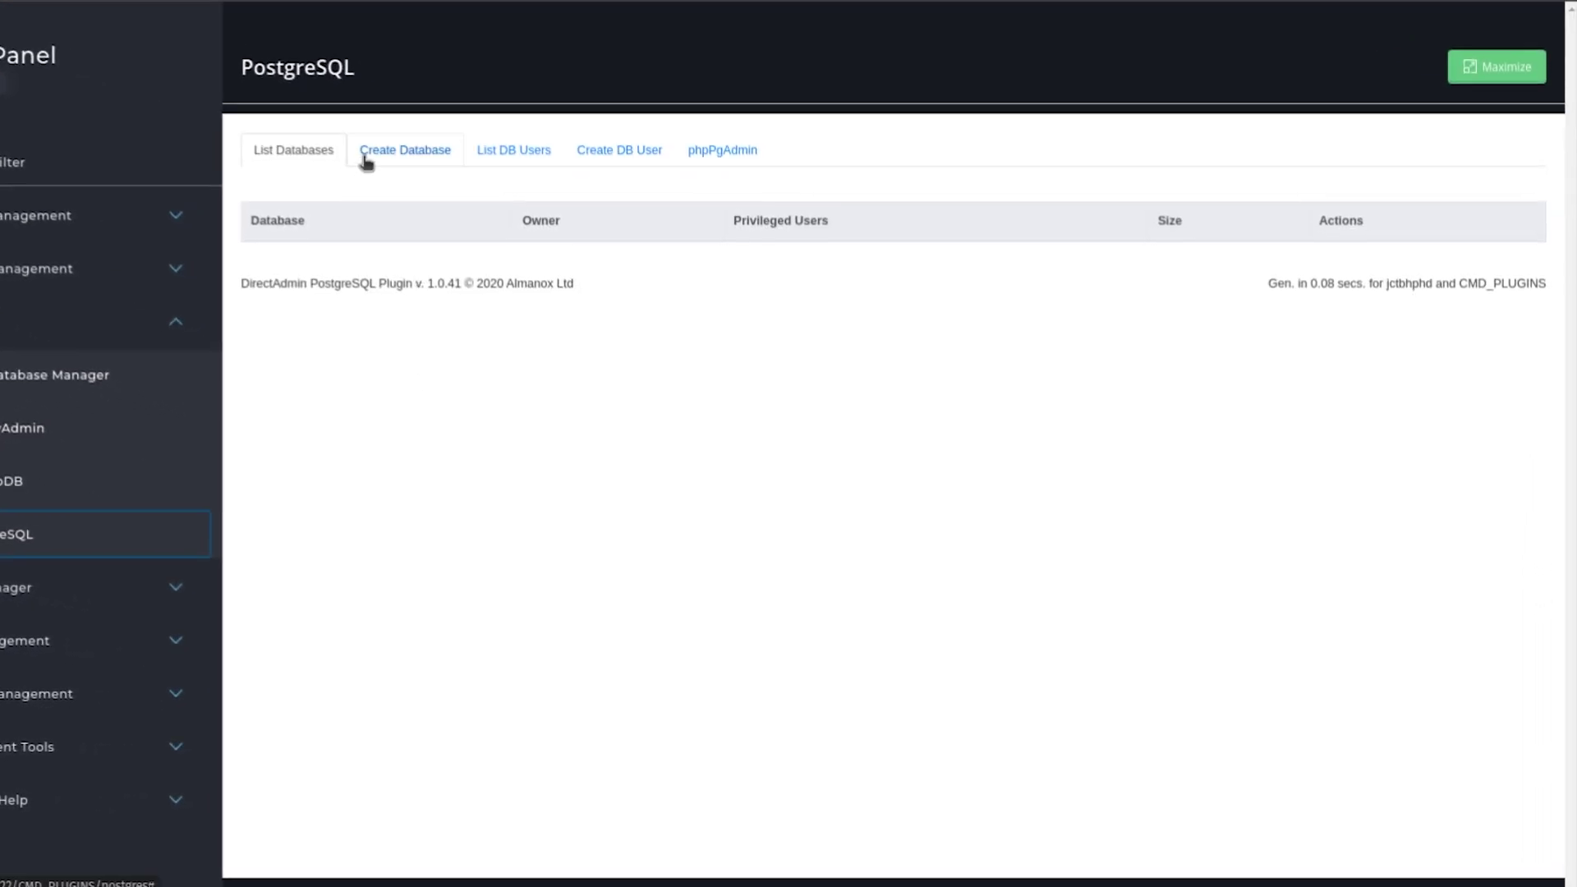
left_click(366, 156)
left_click(434, 215)
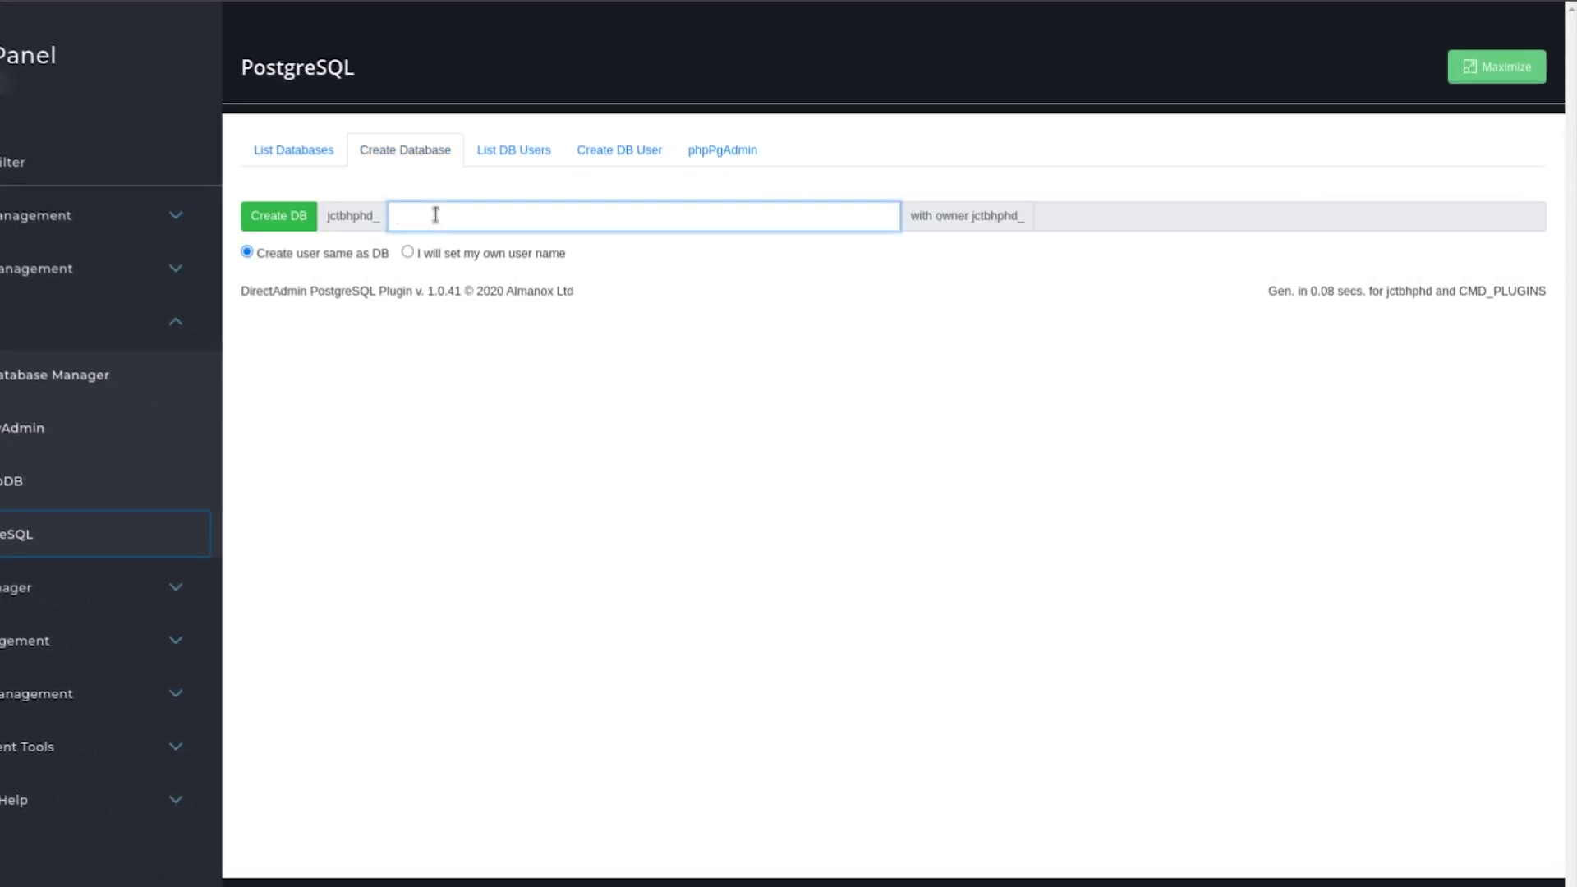
type("test")
left_click(280, 217)
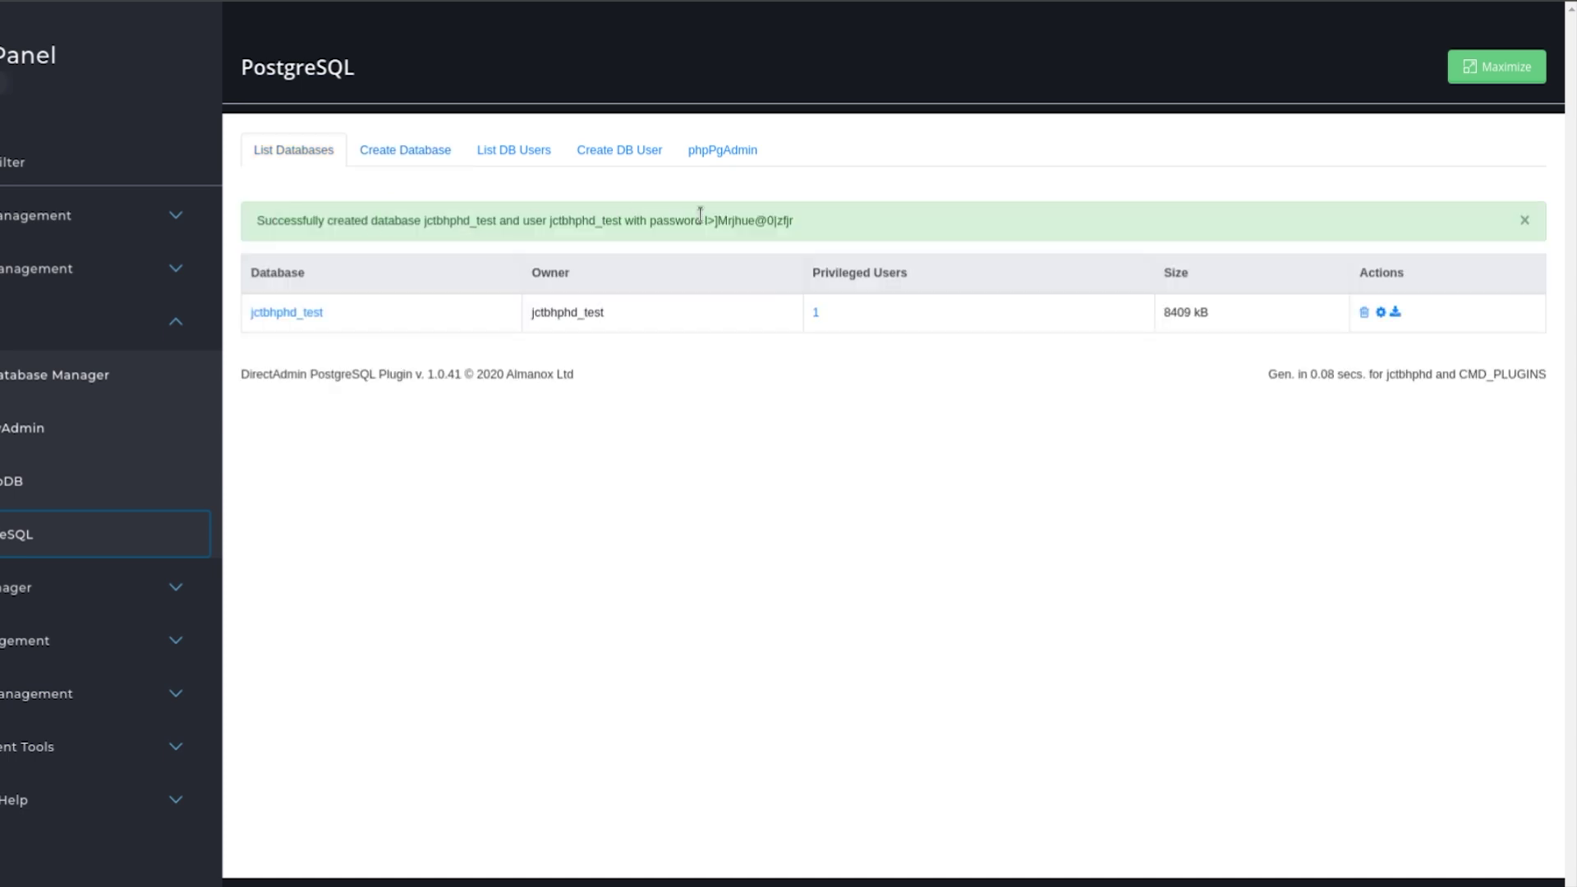
Highlight the generated database password shown in the success message.
left_click_drag(705, 220, 804, 226)
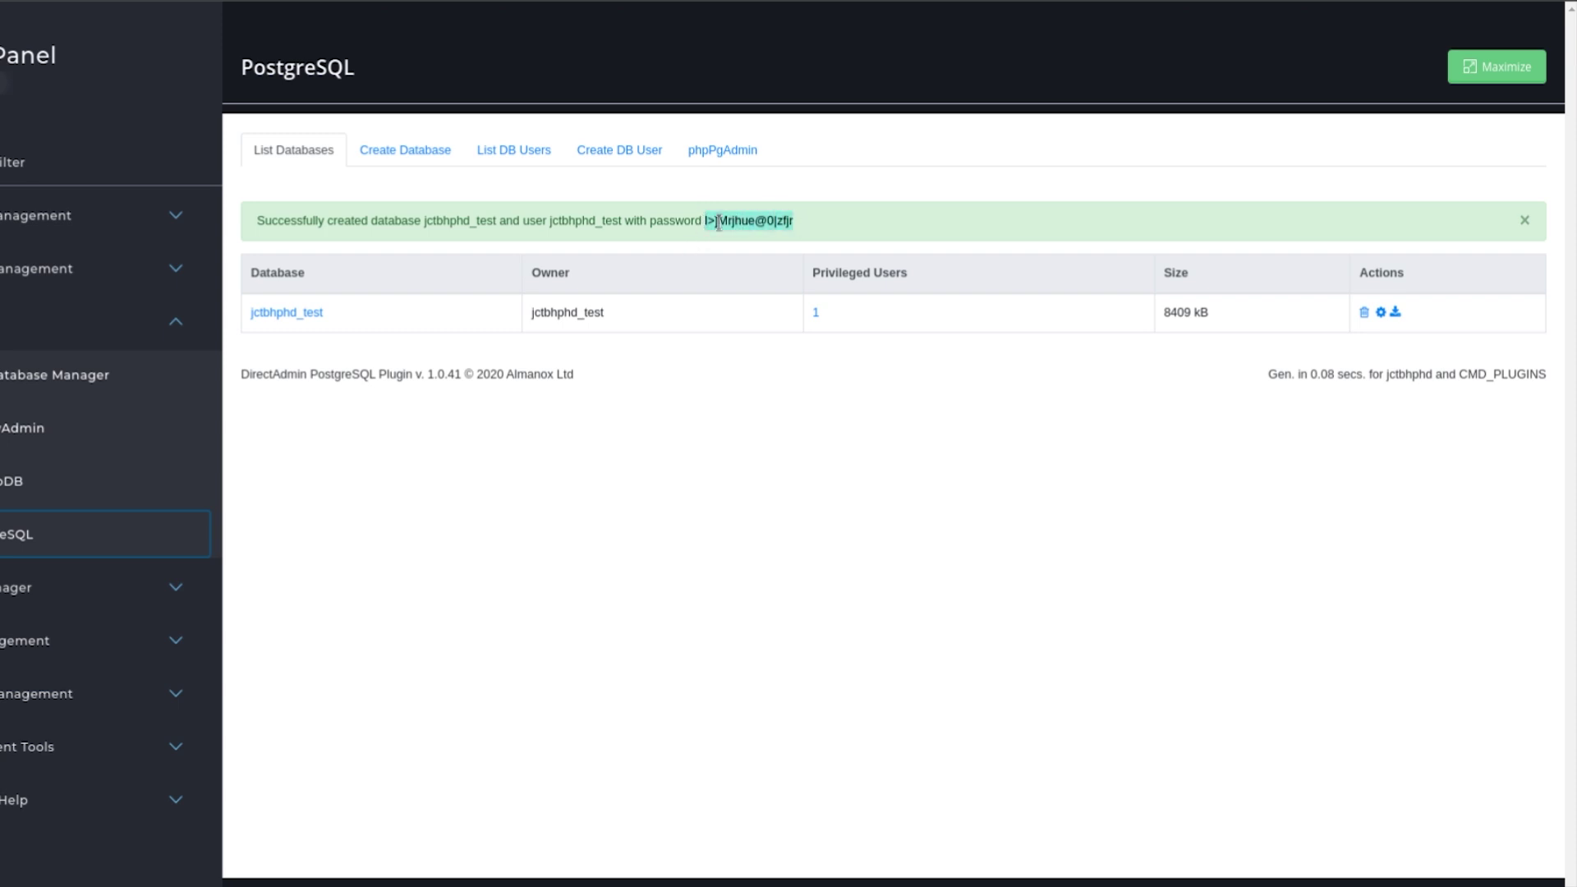
left_click(565, 410)
left_click_drag(705, 222, 807, 223)
triple_click(747, 223)
left_click(706, 222)
left_click_drag(719, 222, 830, 225)
left_click(739, 221)
left_click_drag(703, 217, 815, 220)
left_click(815, 220)
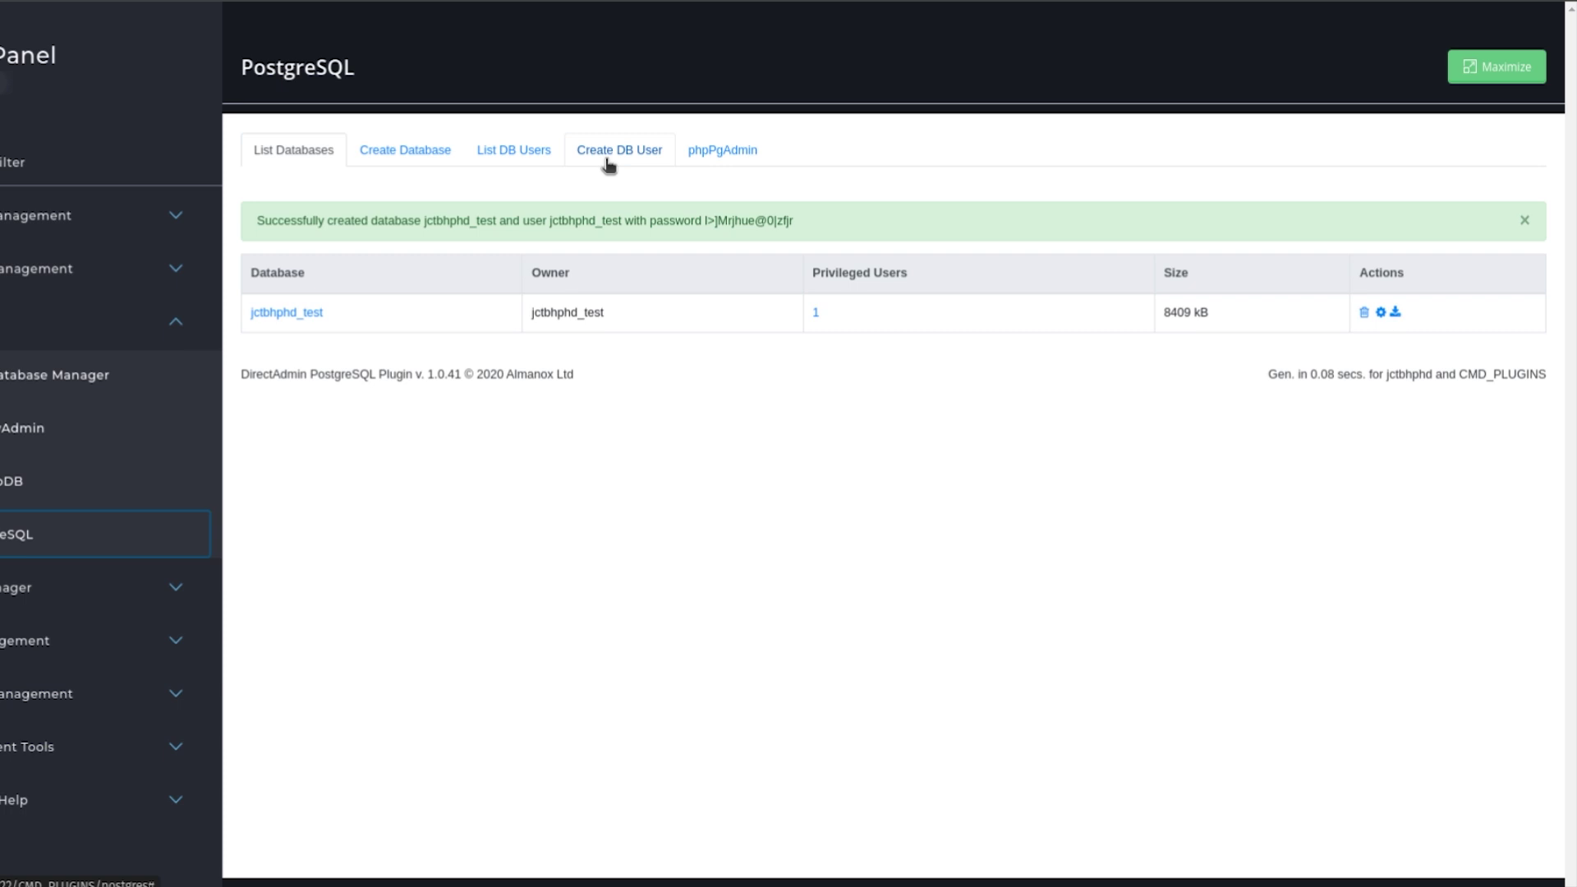
In List DB Users, replace the database user's generated password with a simple numeric one.
left_click(513, 160)
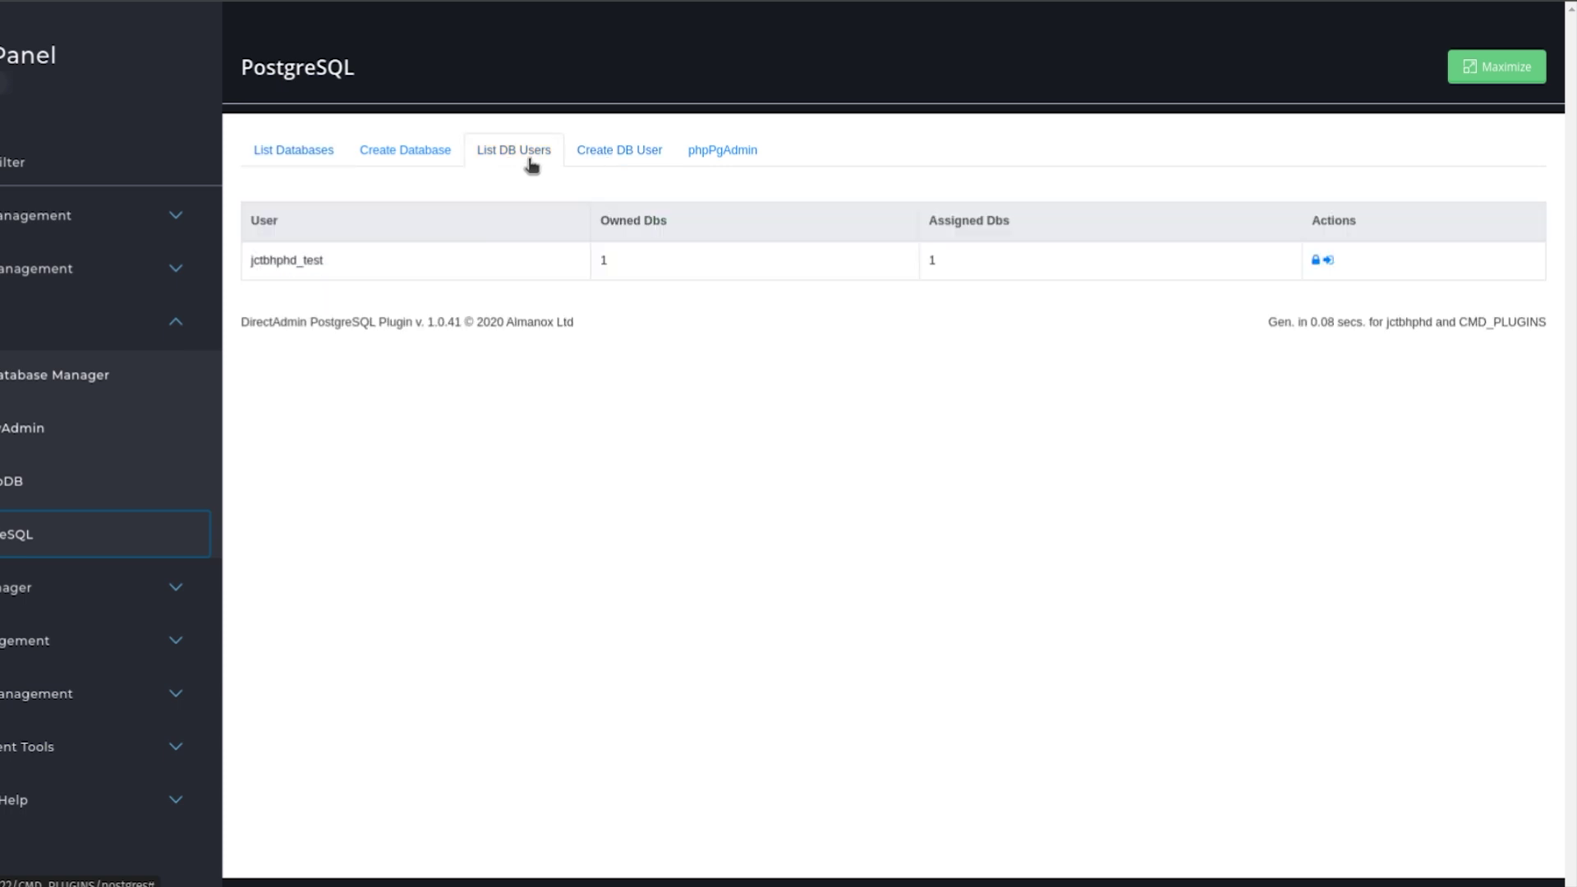
left_click(1316, 263)
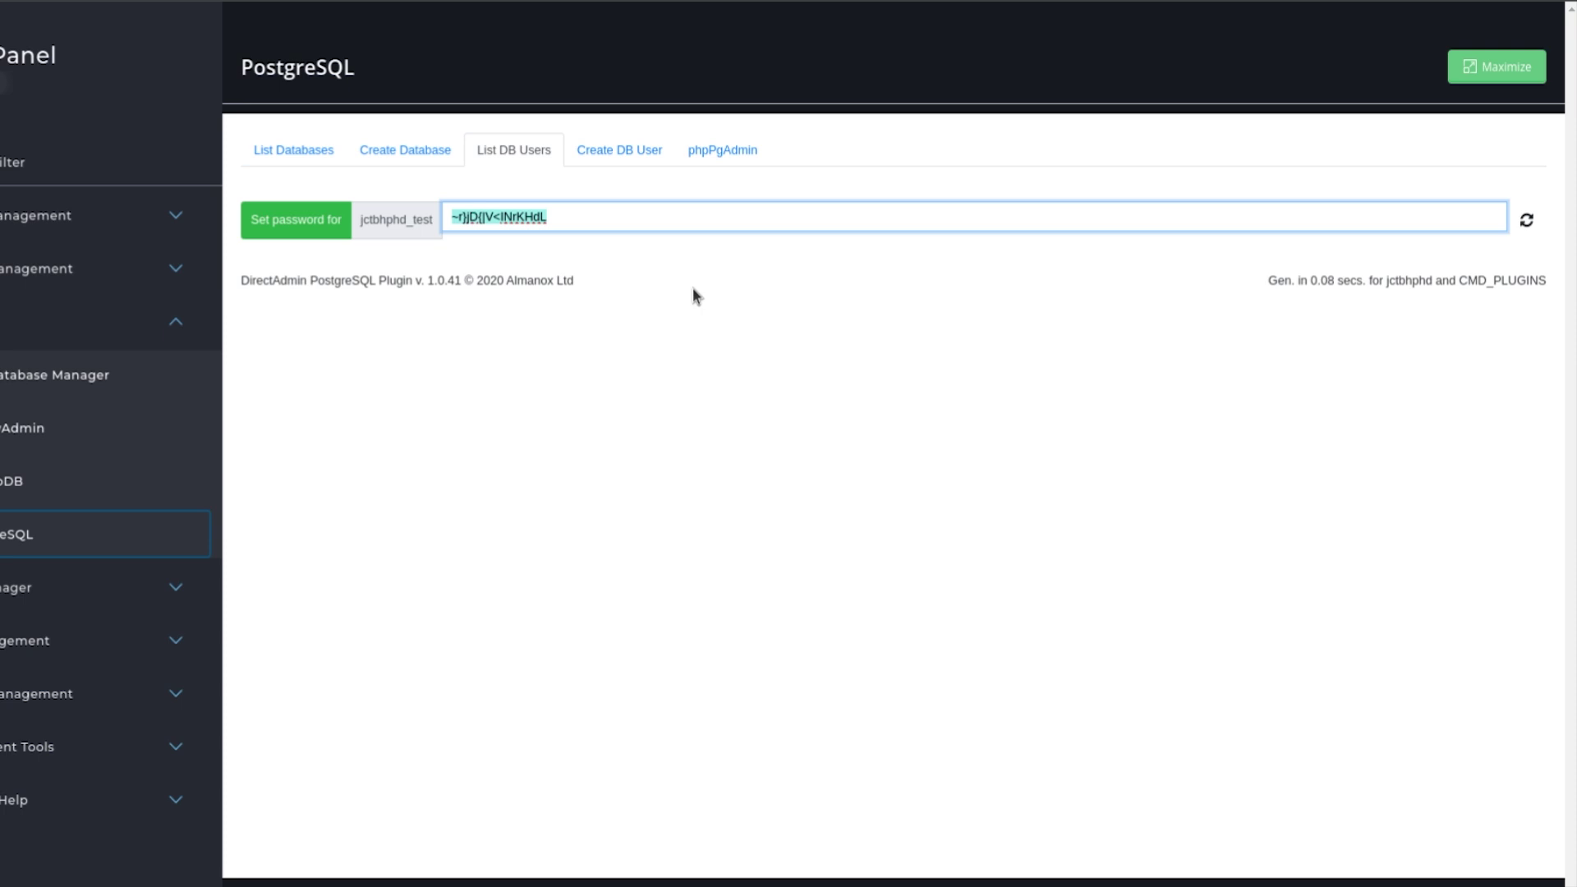
type("123123123123")
left_click(314, 234)
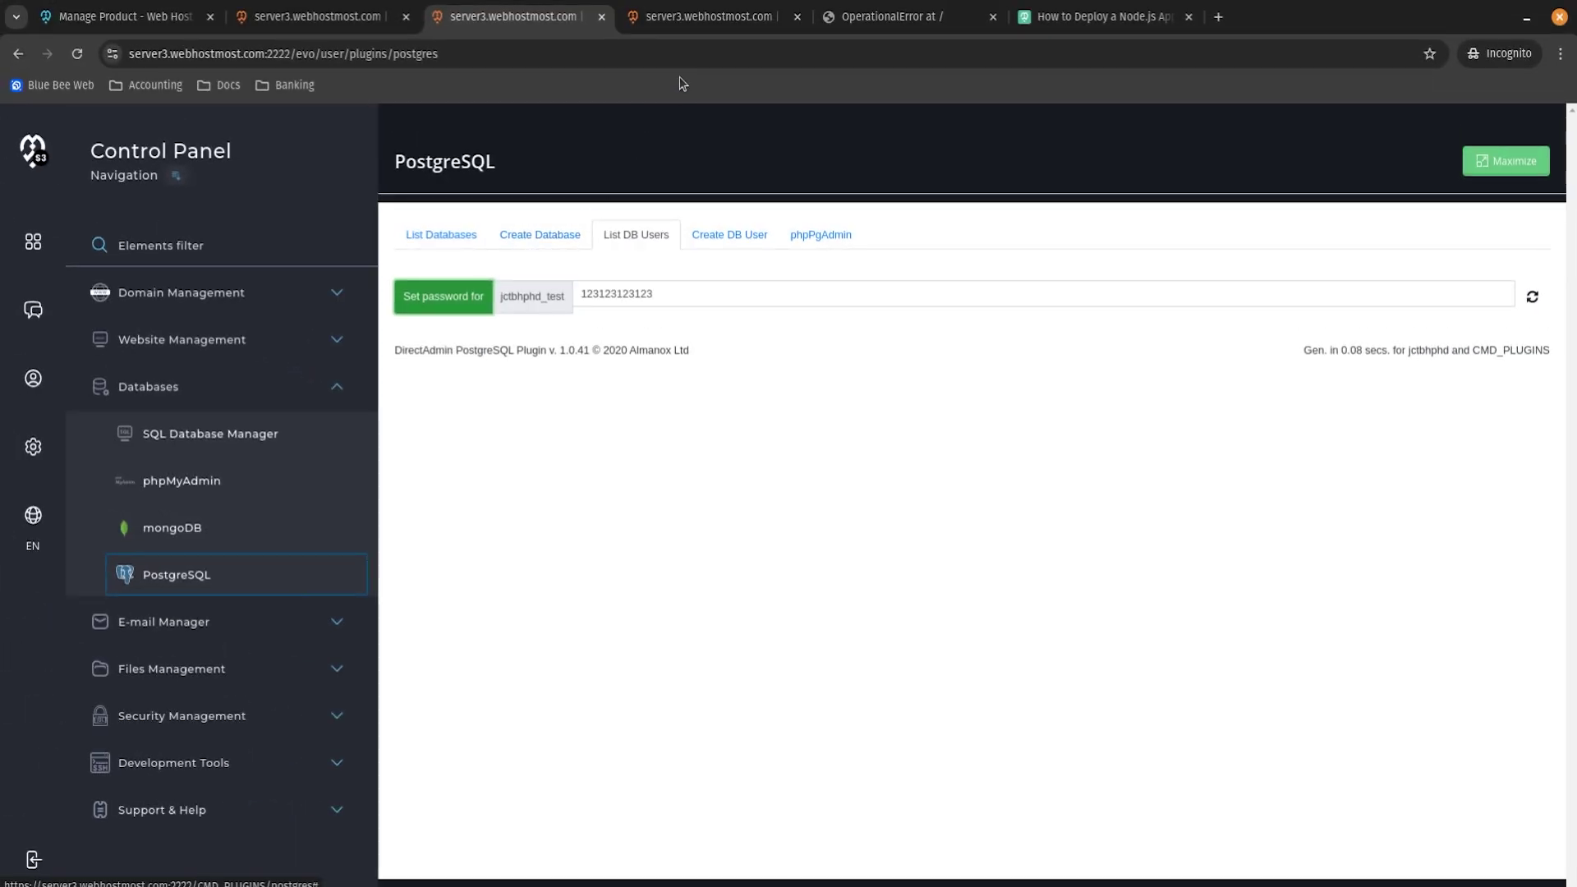
Copy the new database's name from the PostgreSQL database list.
left_click(705, 16)
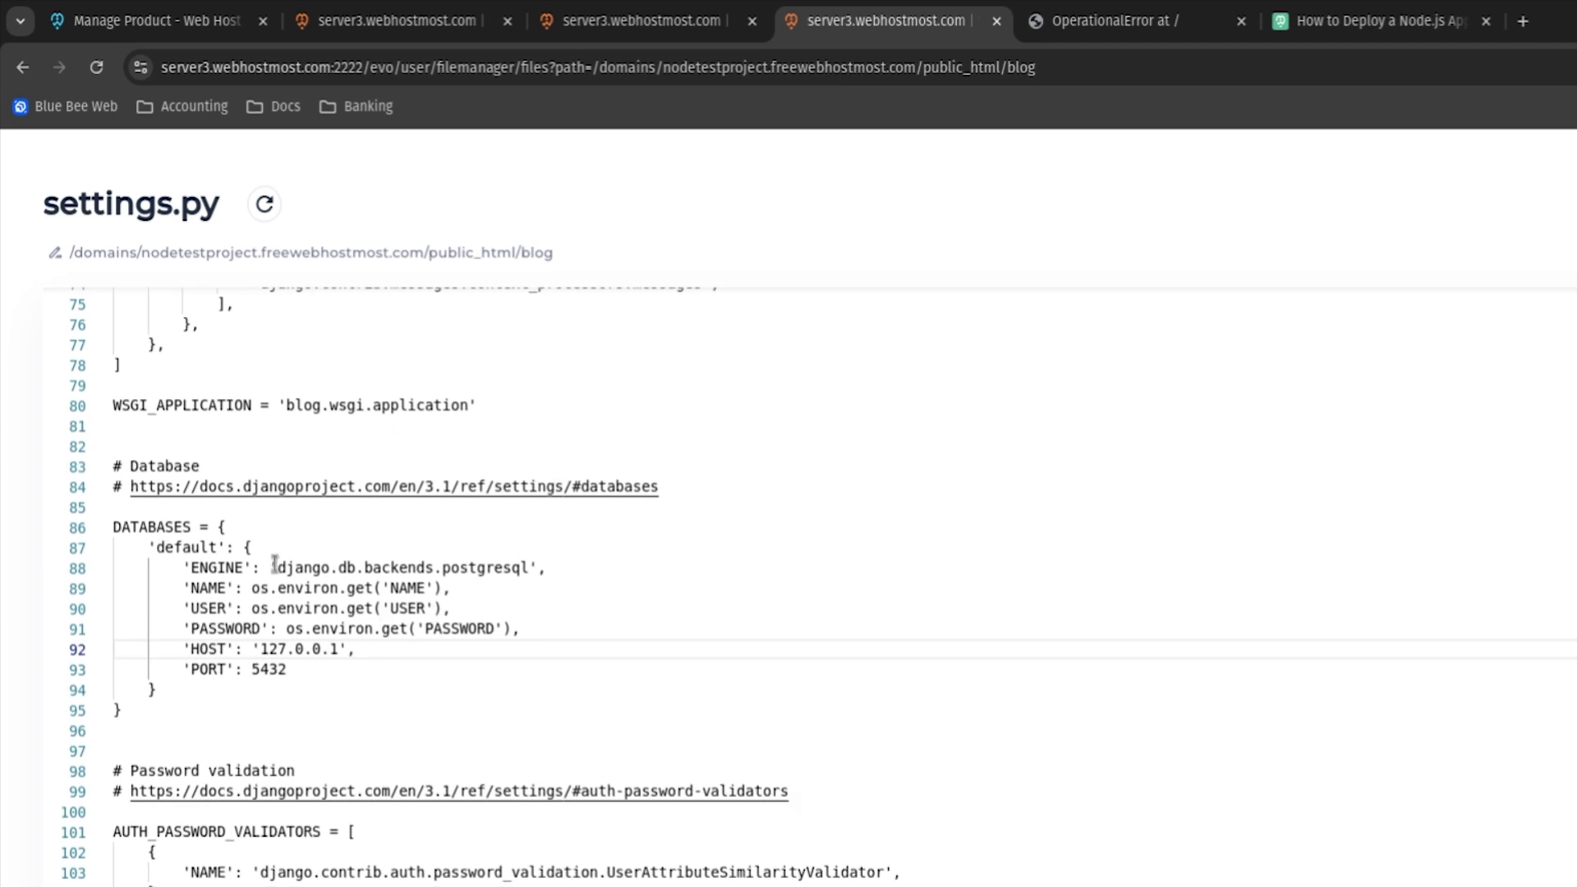
left_click_drag(275, 563, 435, 588)
left_click(282, 608)
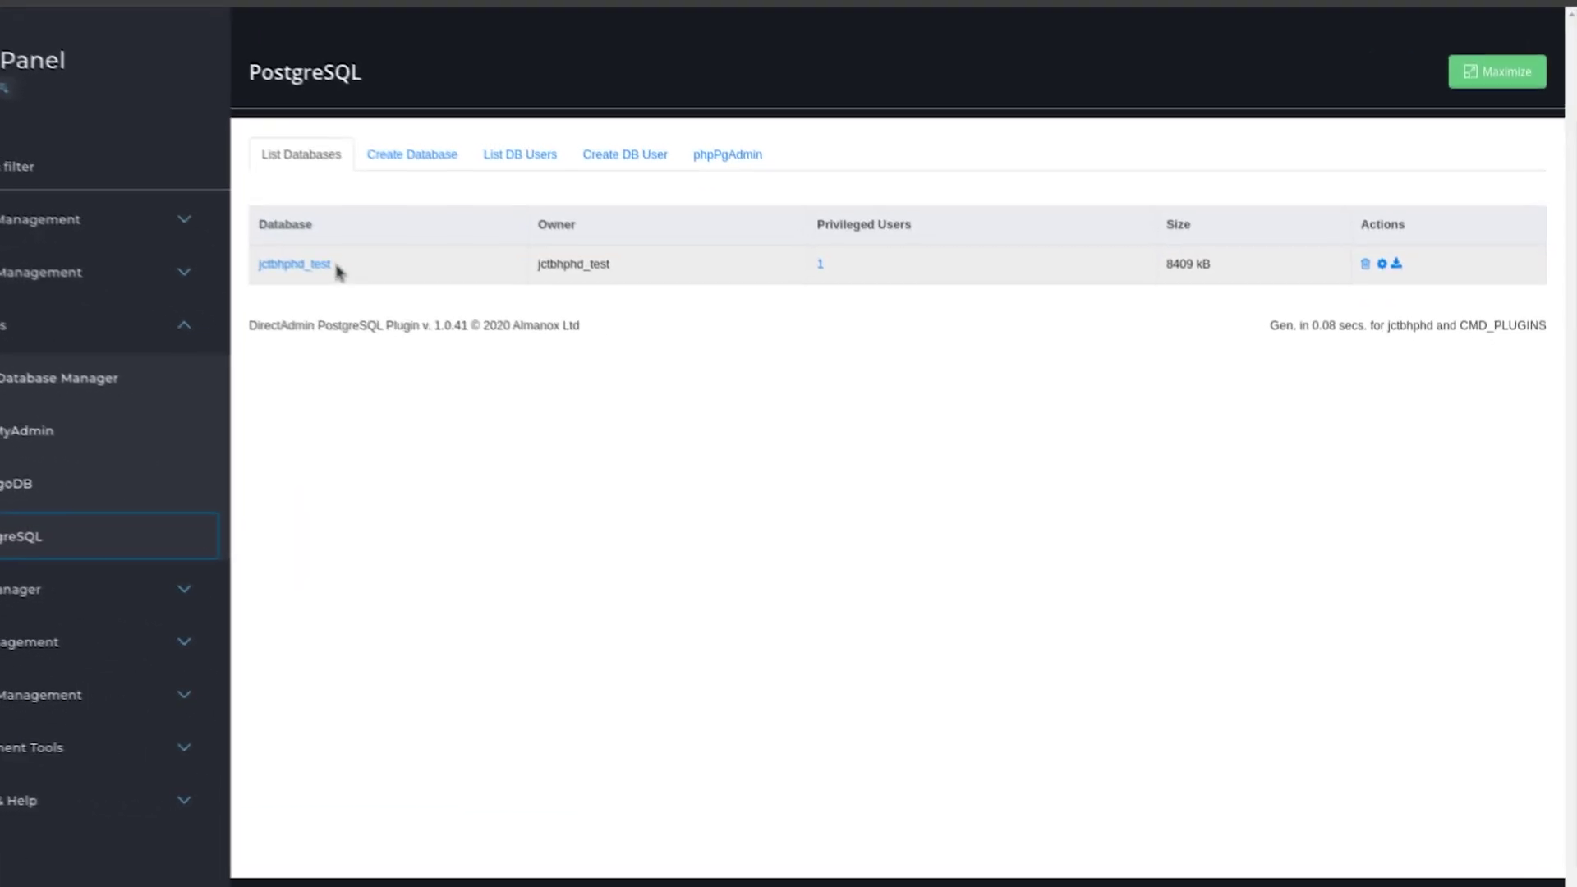
left_click_drag(441, 320, 375, 317)
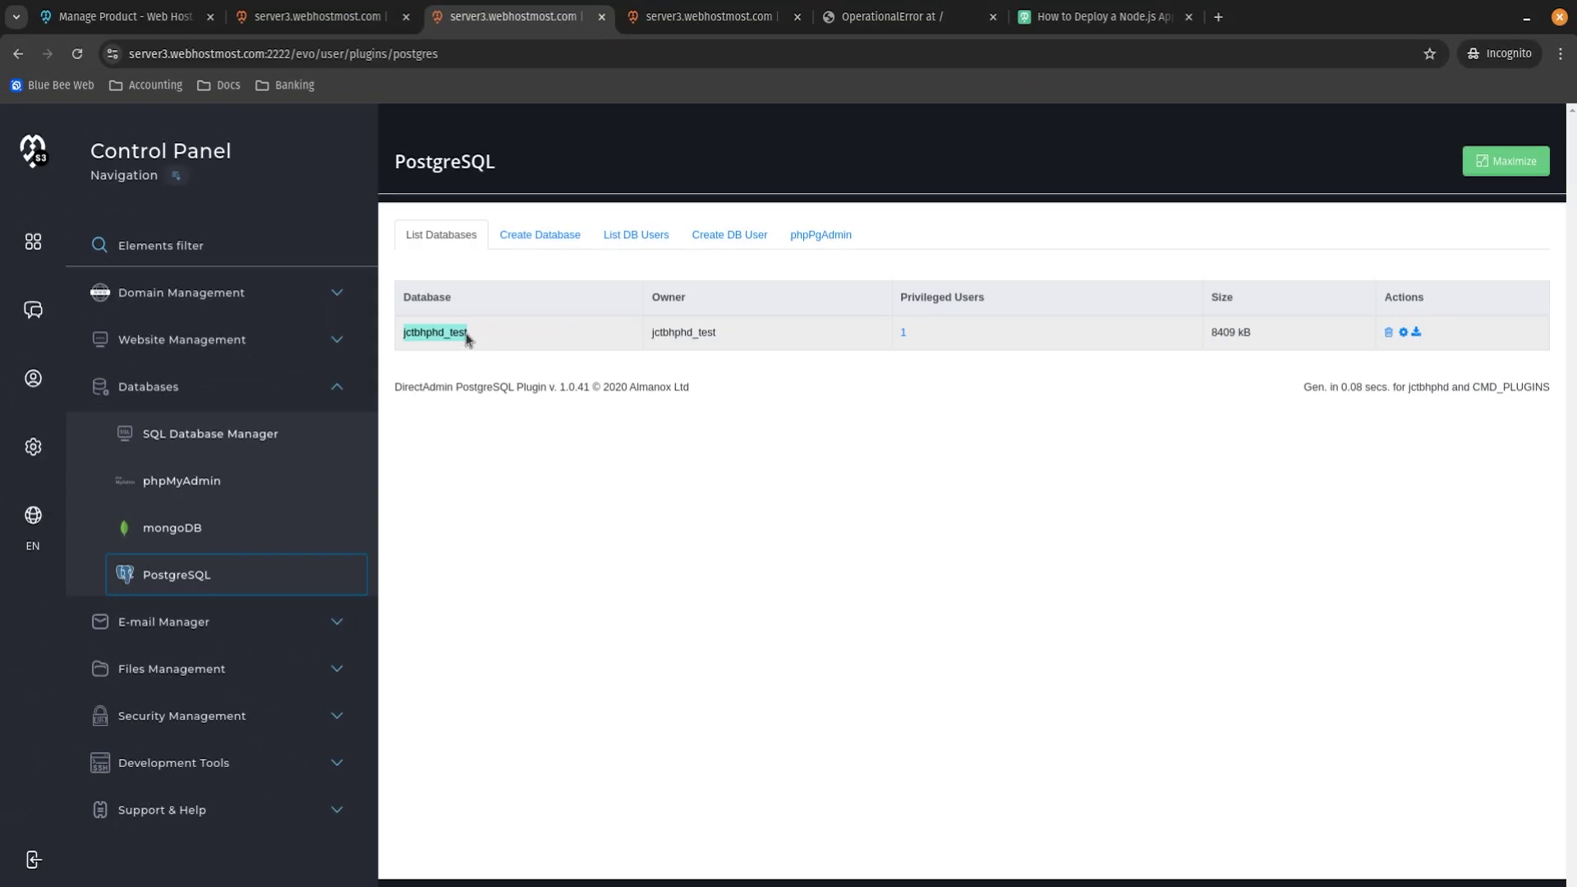
Paste the database name into NAME and USER, type the password into PASSWORD, and save settings.py.
left_click(678, 27)
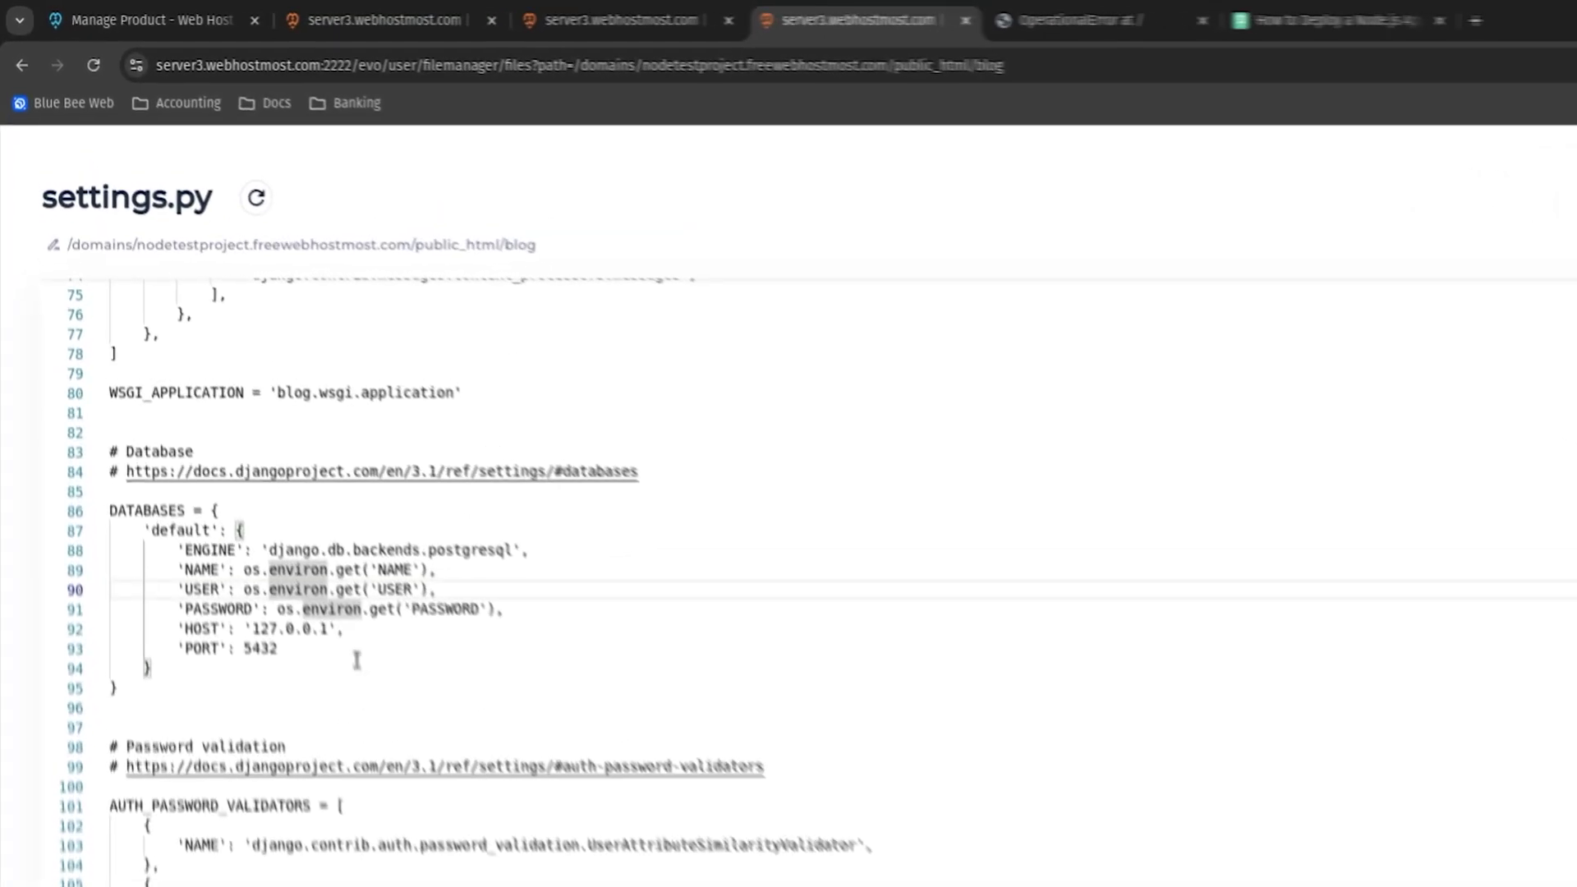
left_click(207, 475)
left_click_drag(253, 585, 442, 587)
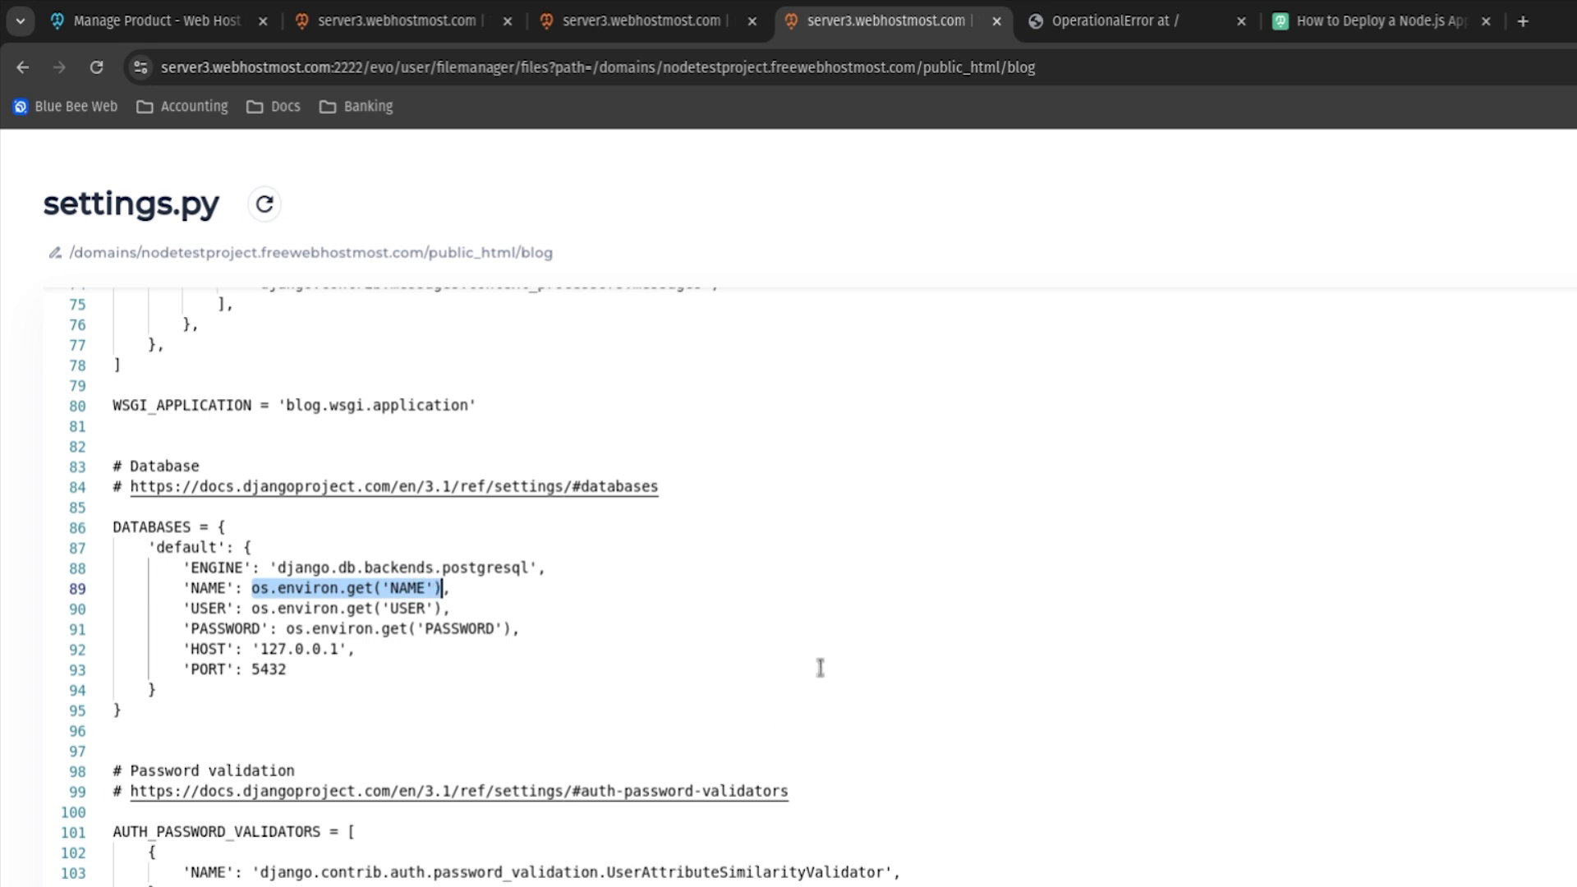
type("'jctbhphd_test'")
left_click_drag(252, 608, 446, 608)
type("'jctbhphd_test'")
left_click(286, 628)
left_click_drag(287, 628, 517, 629)
type("'")
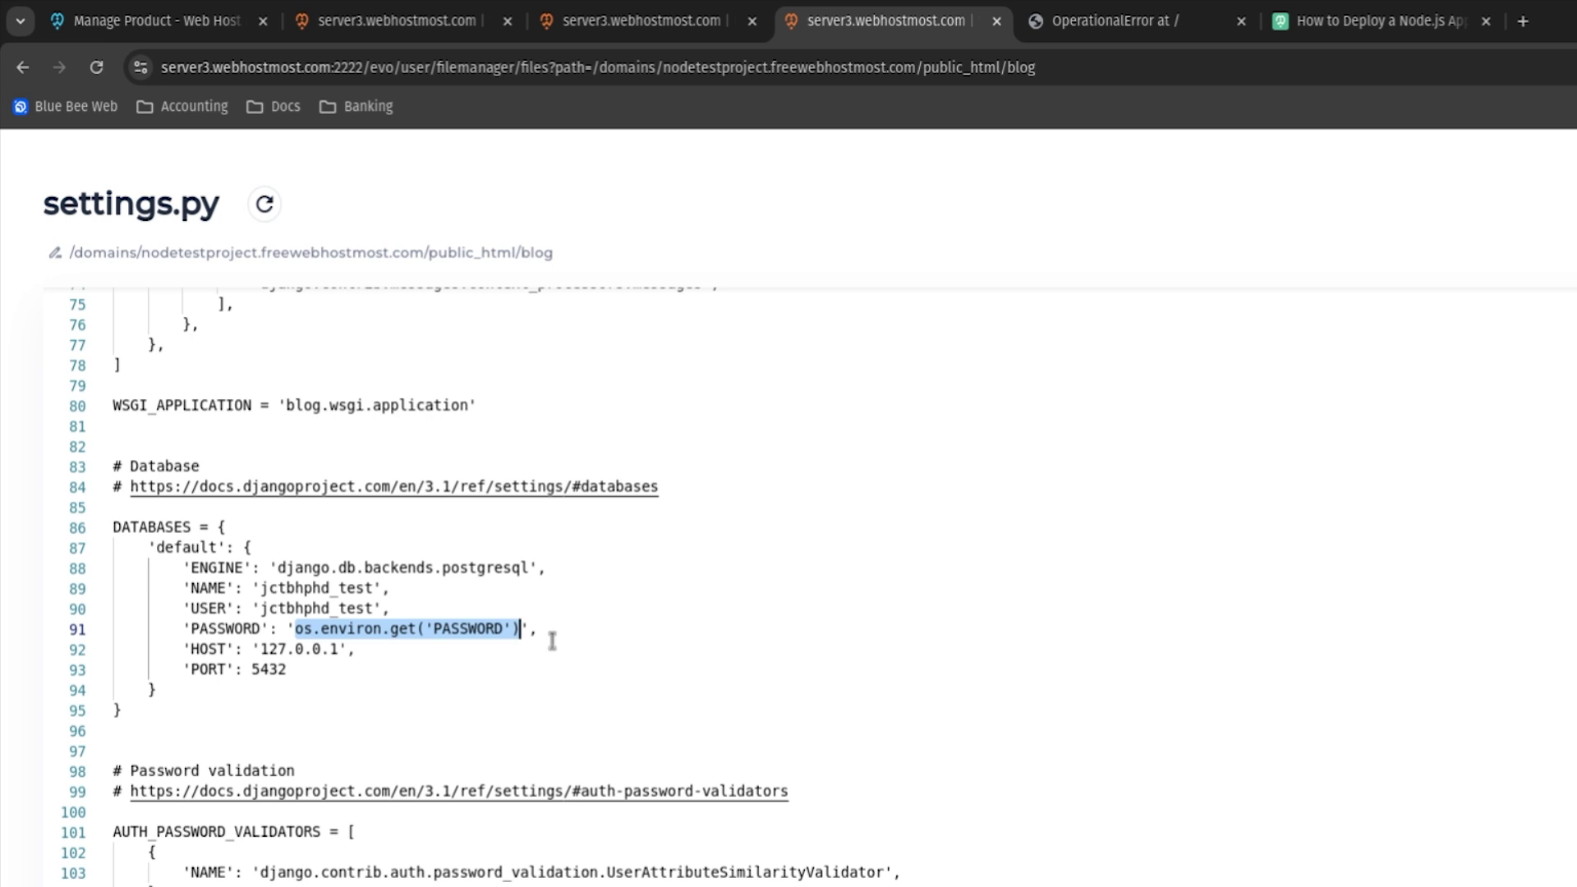
type("123123123")
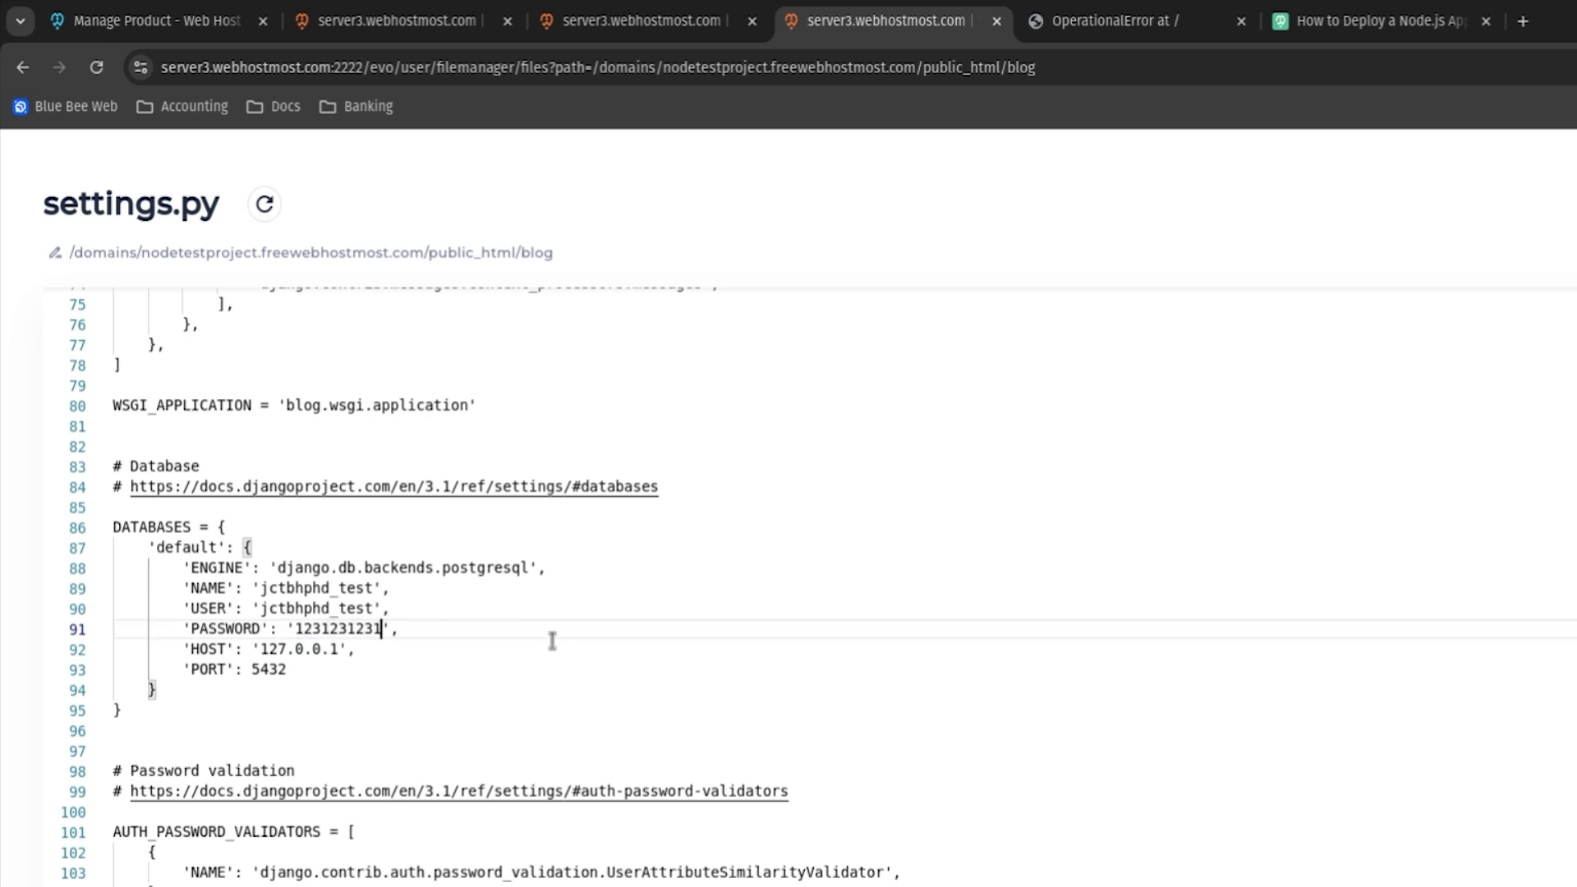
type("123")
left_click(1449, 161)
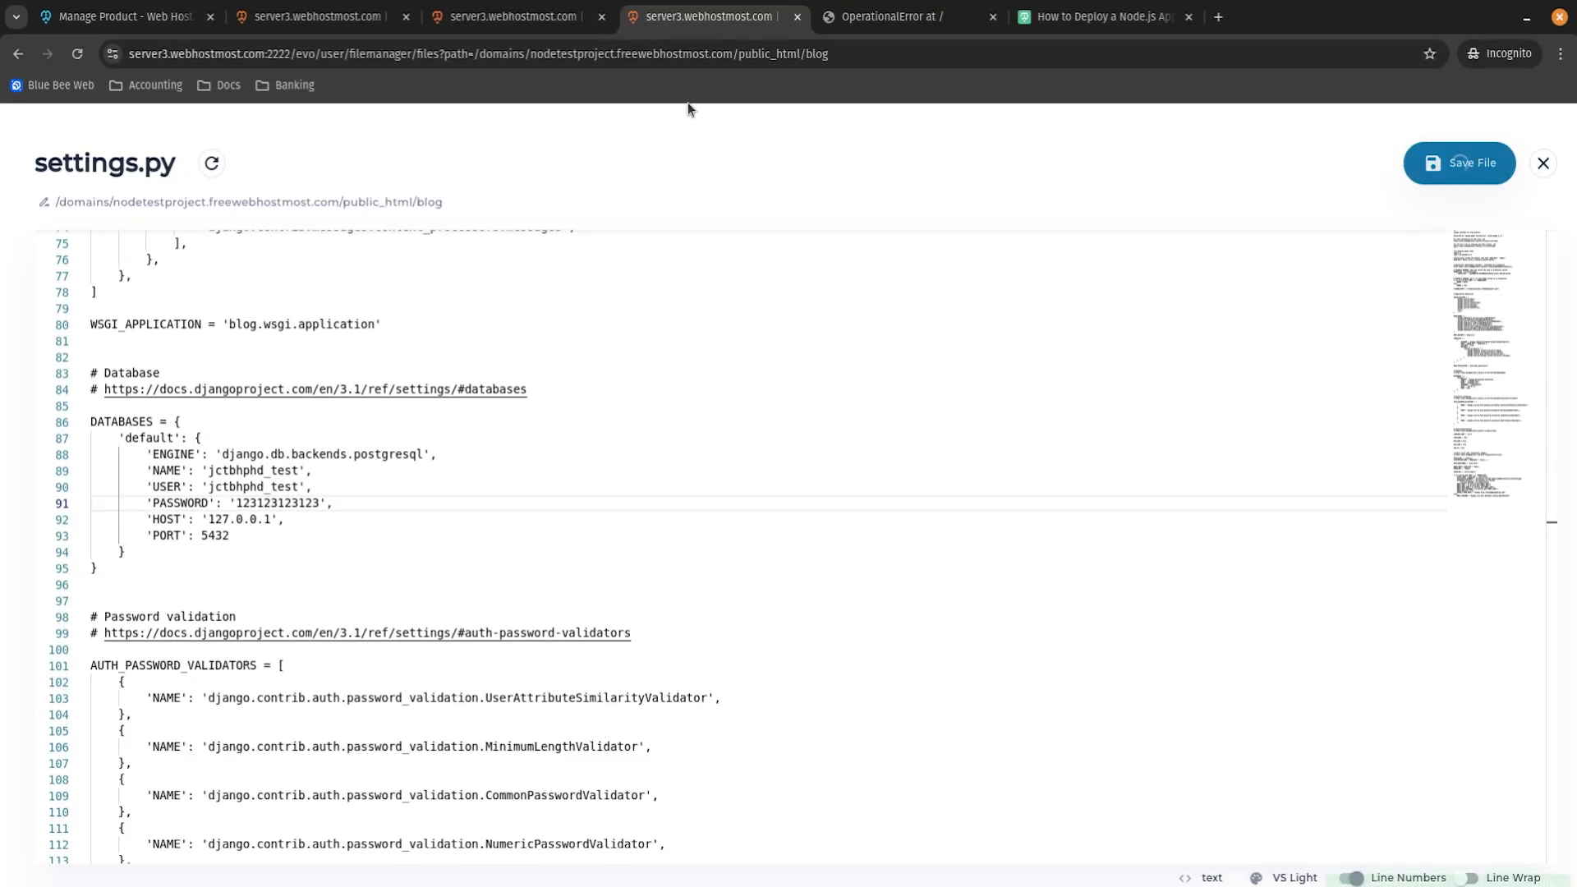
left_click(509, 16)
Restart the blog's Python app from Website Management > Python App.
left_click(321, 17)
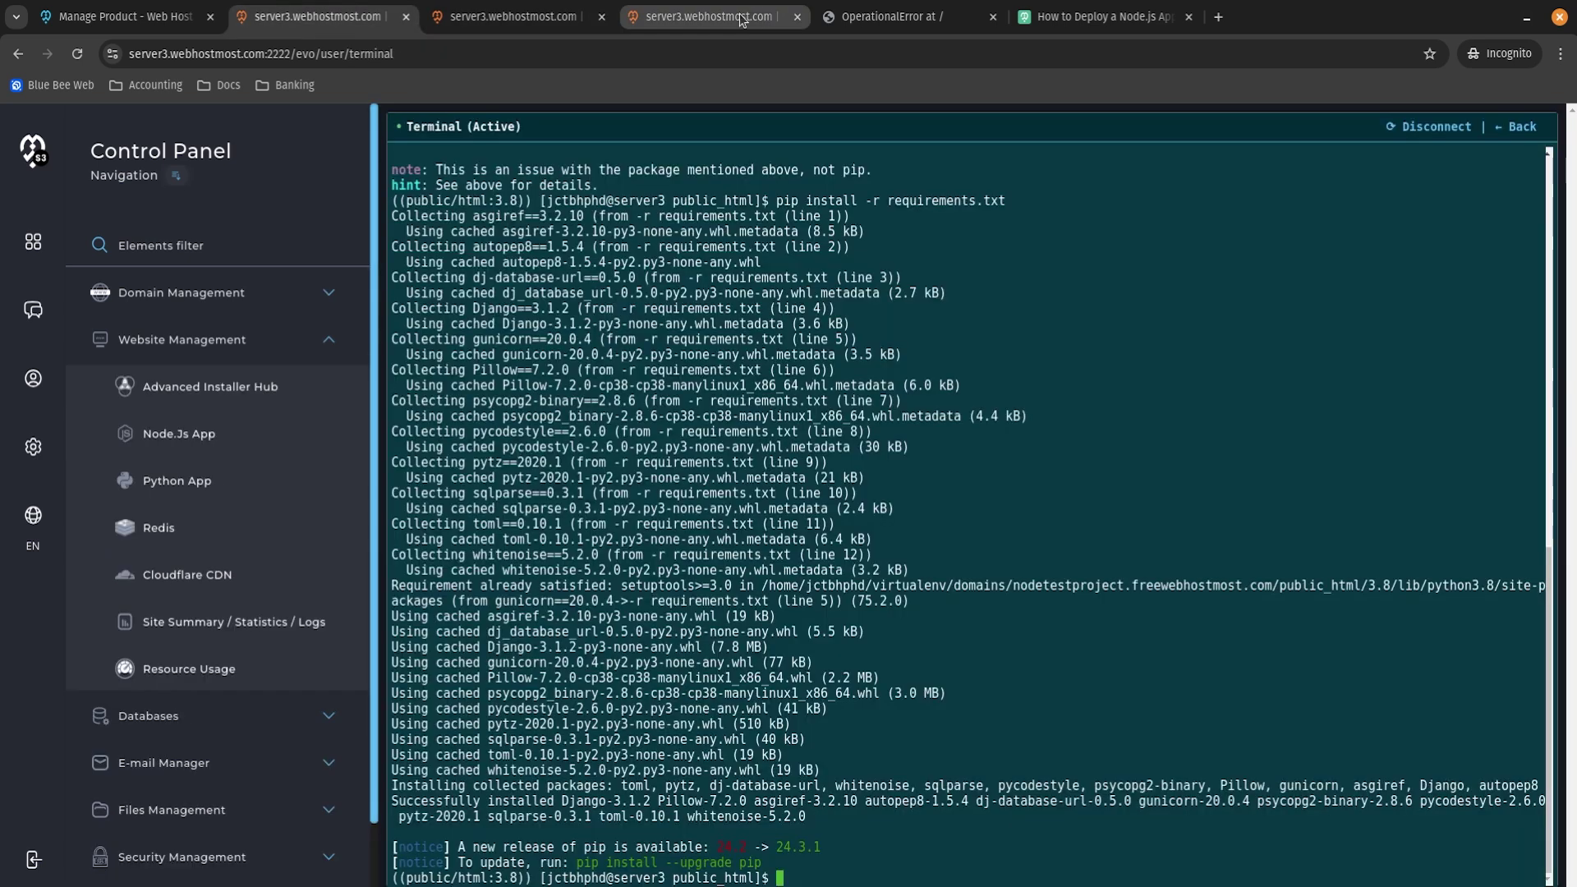
left_click(509, 16)
left_click(305, 356)
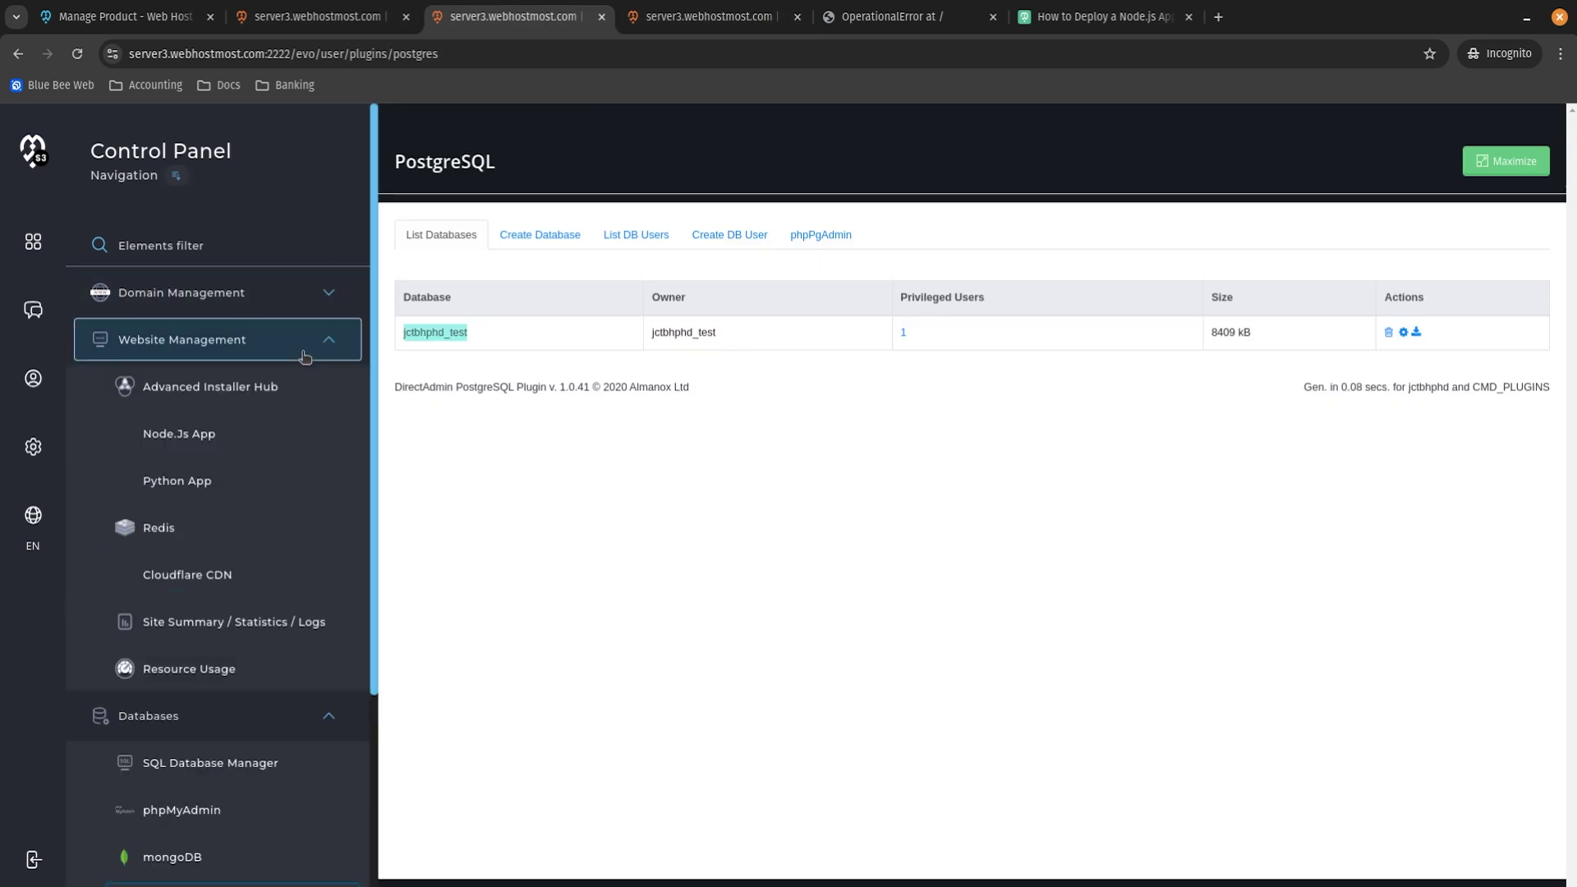
left_click(254, 485)
left_click(1406, 519)
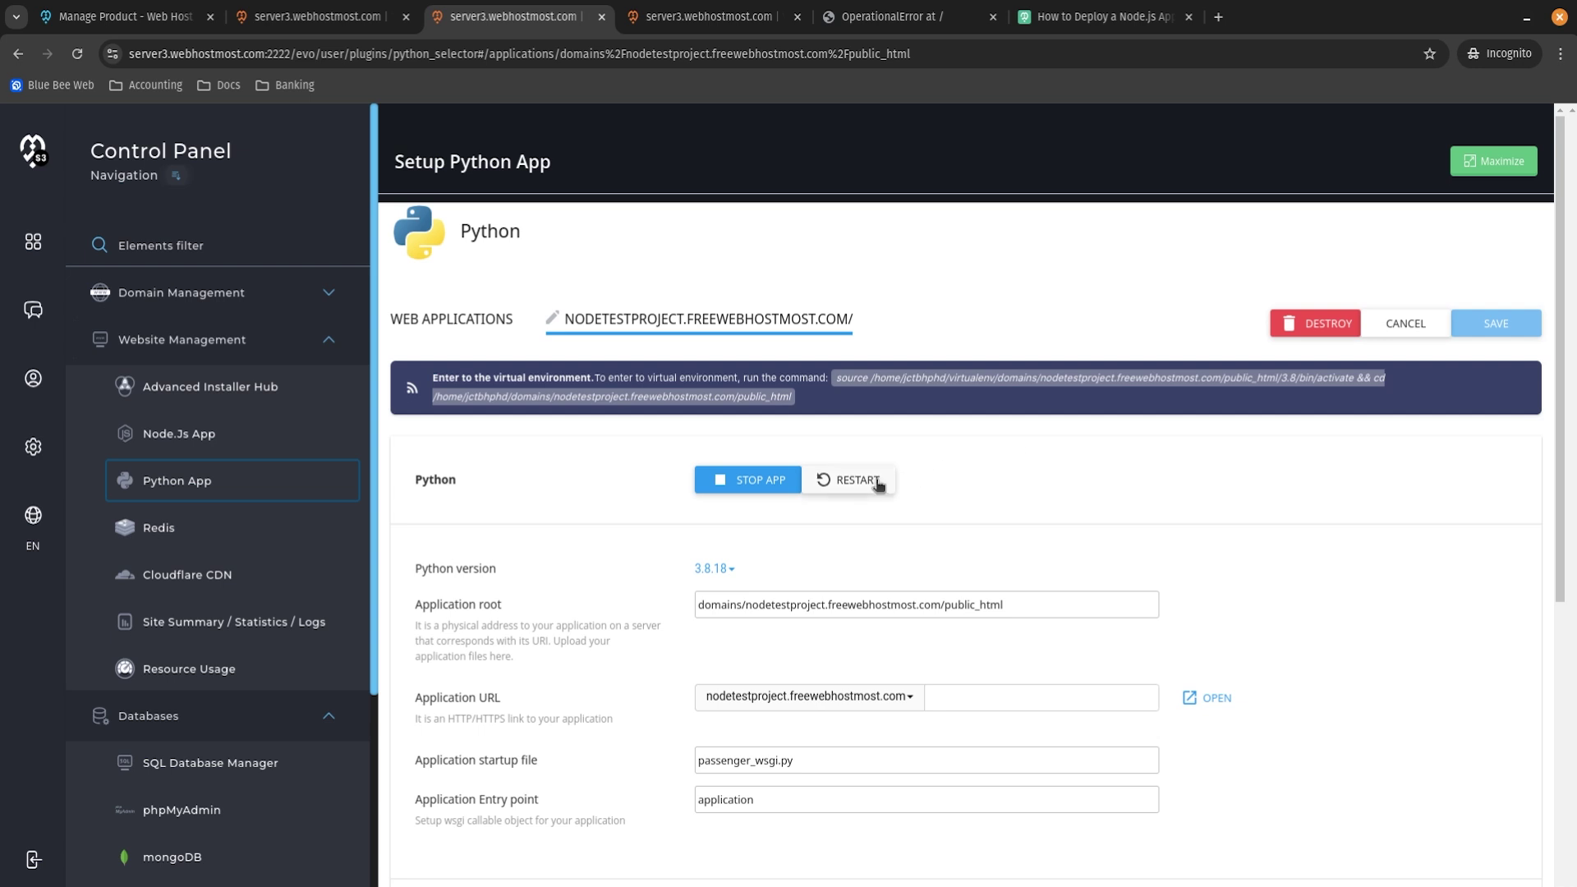
left_click(877, 483)
Check the live site, now raising ProgrammingError: relation "core_post" does not exist.
left_click(925, 18)
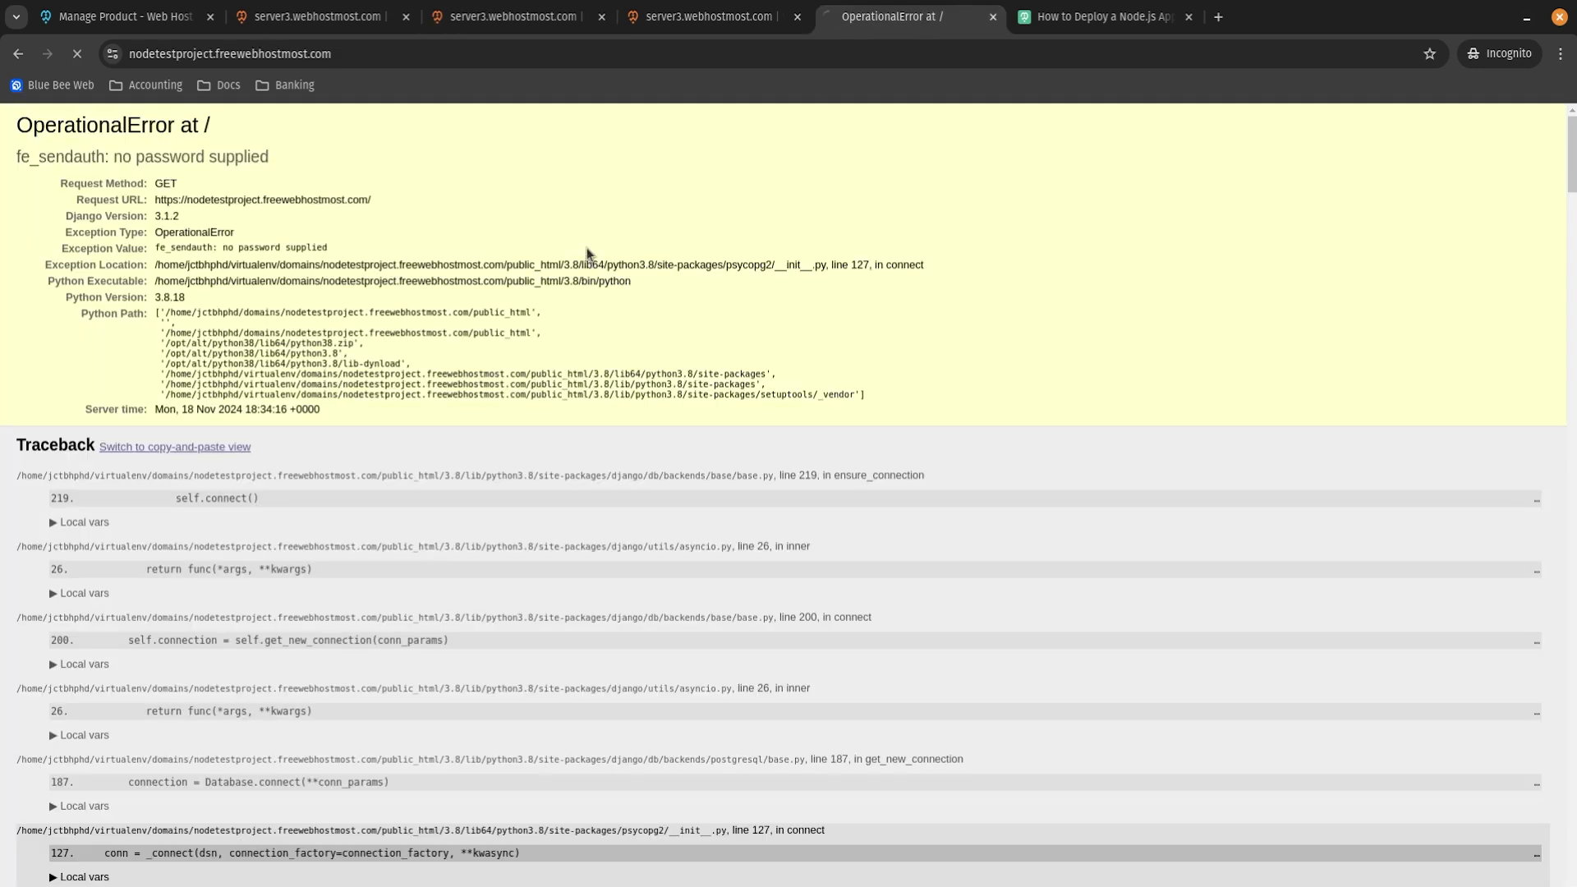
left_click_drag(859, 451, 76, 224)
left_click(76, 224)
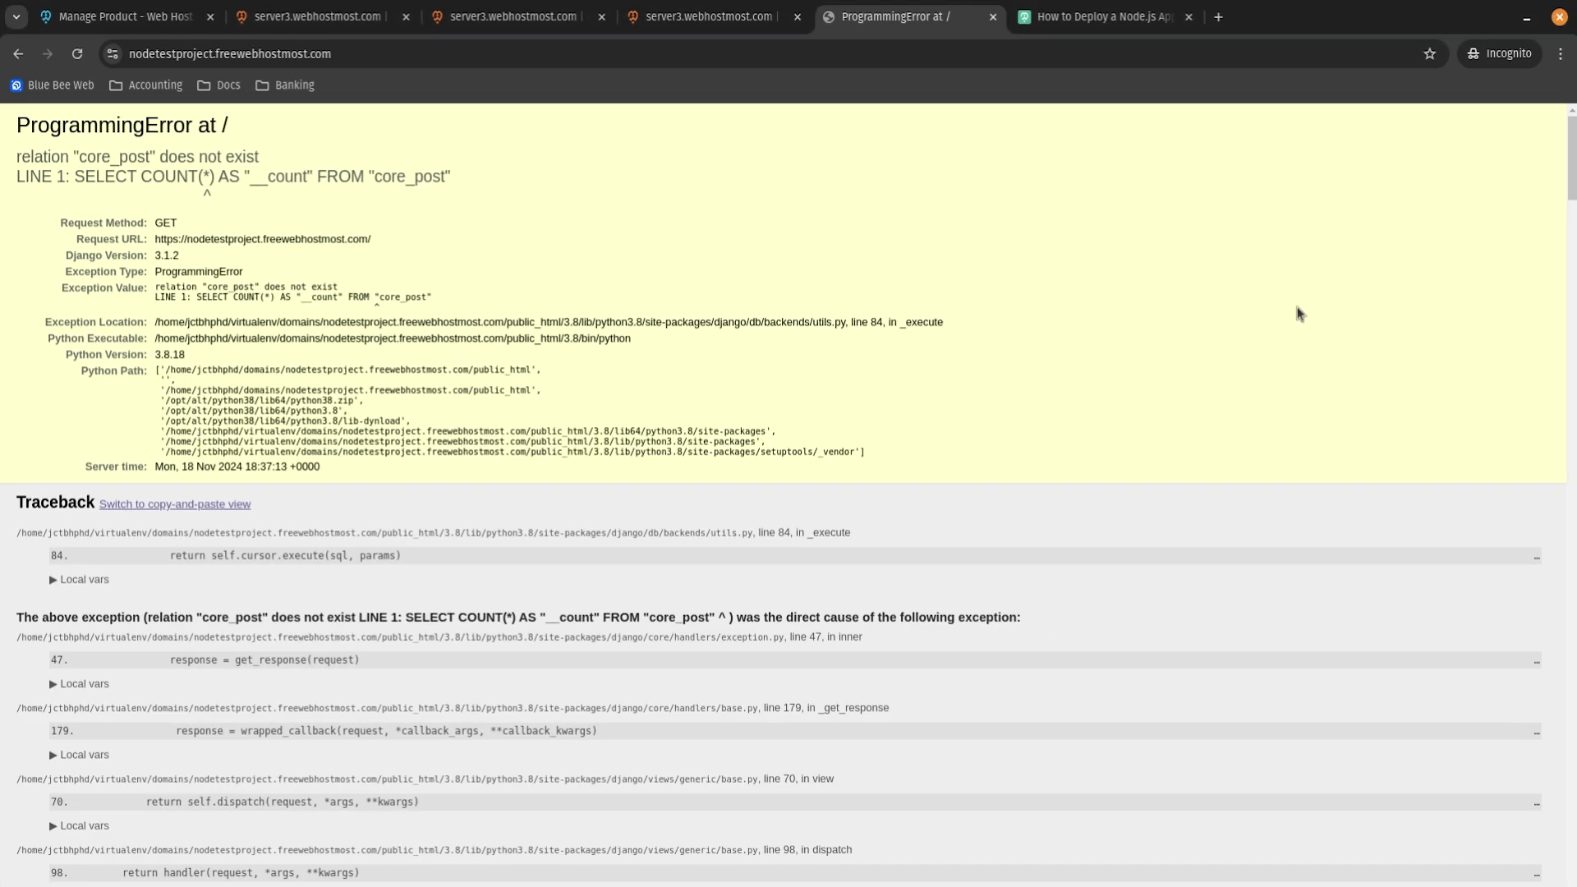
left_click(535, 27)
Run python manage.py migrate in the terminal, then reload the live site to show the Welcome page.
left_click(312, 16)
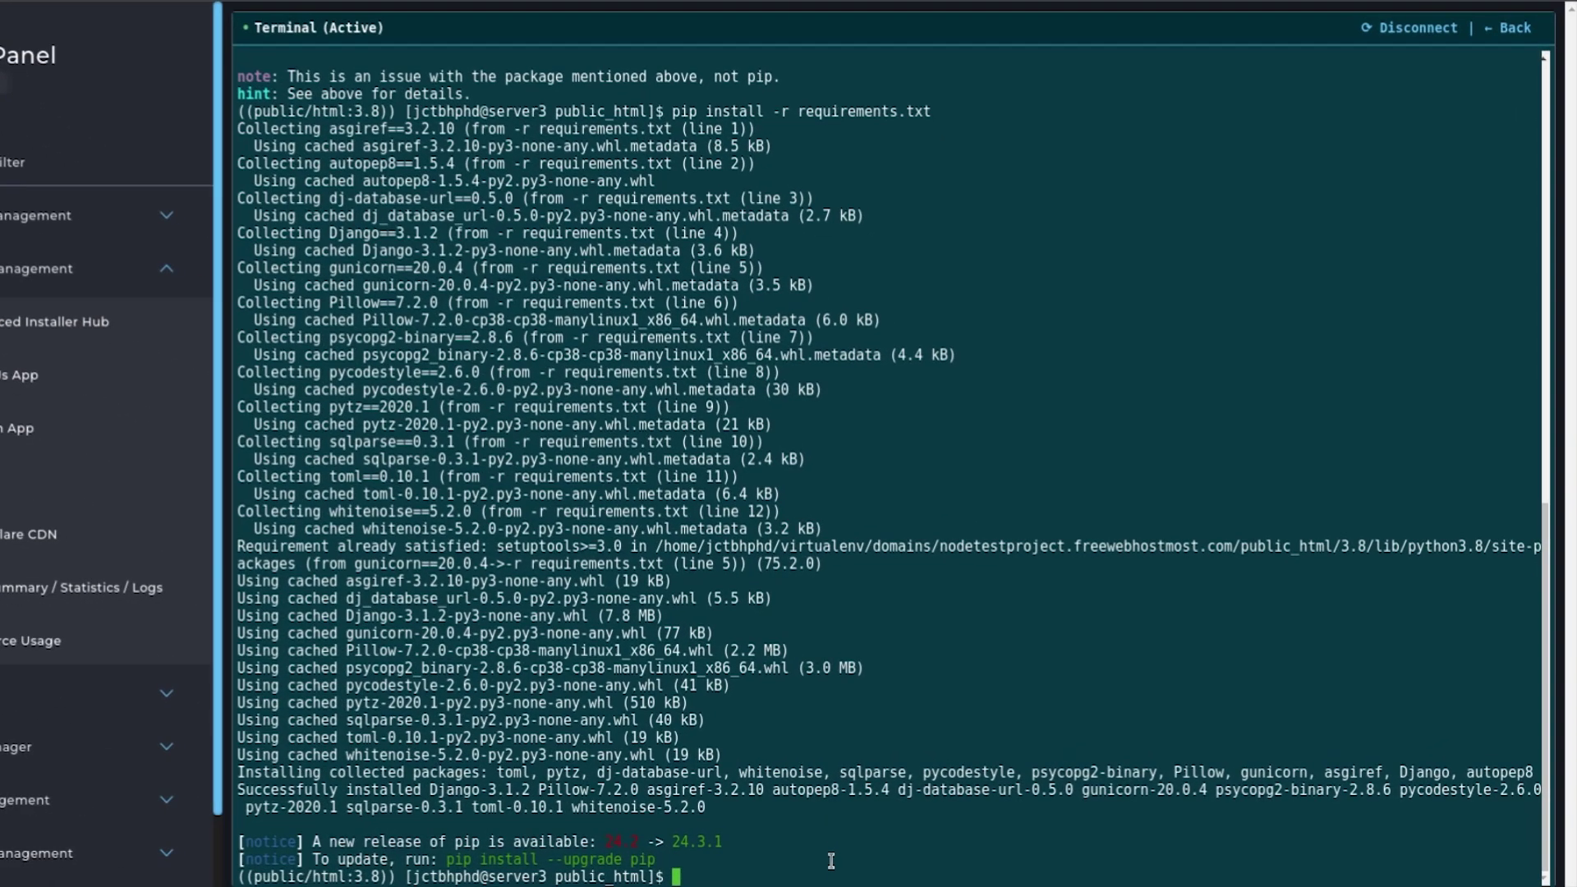
type("python manage.py migrate")
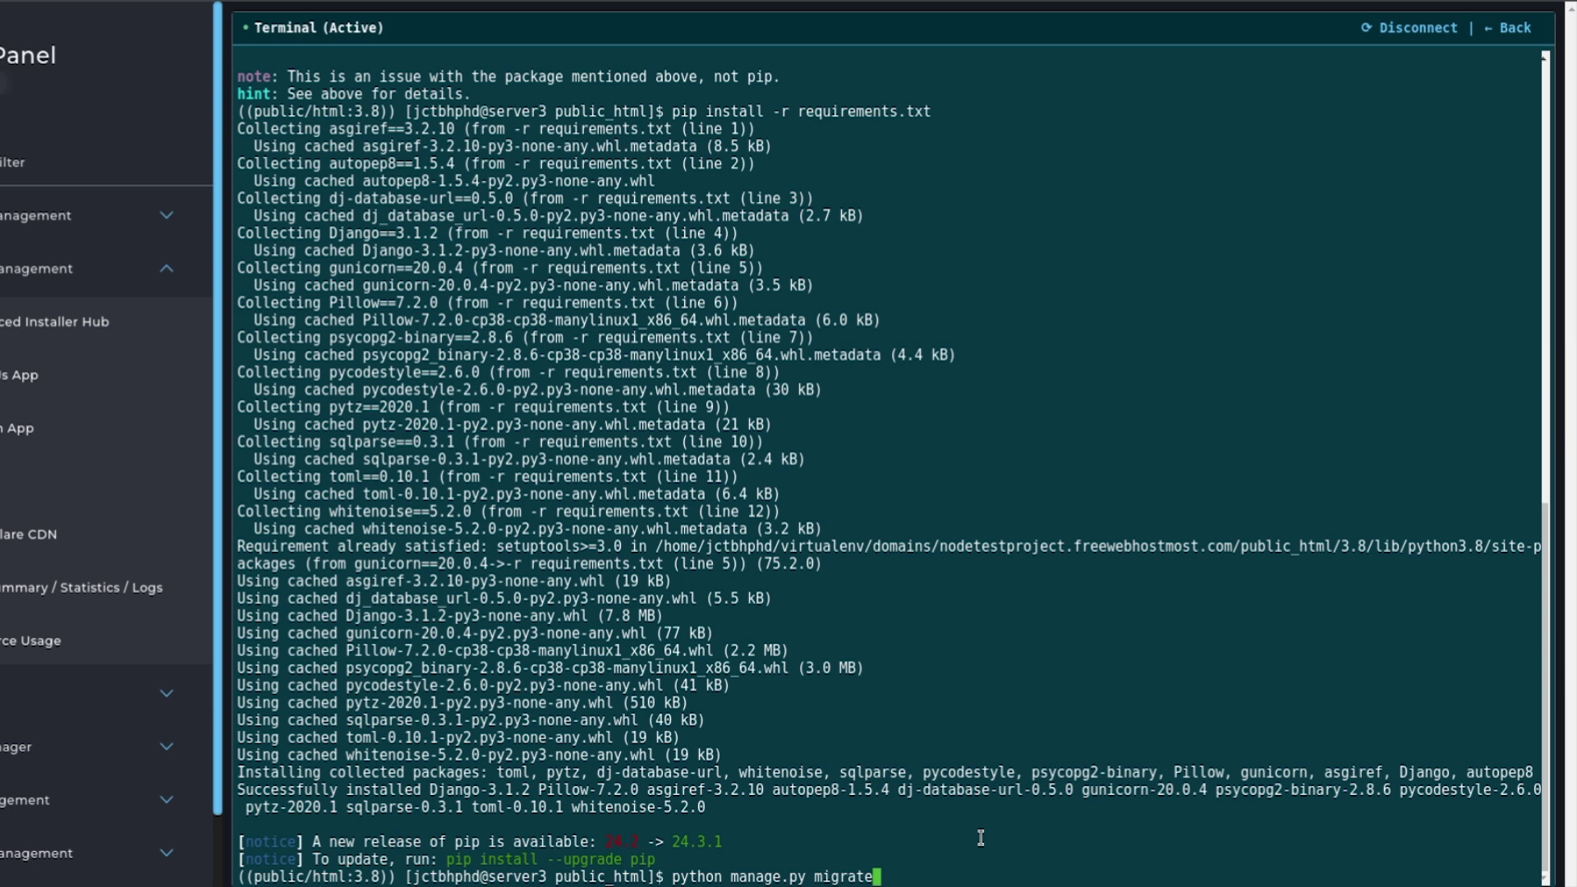
key("Return")
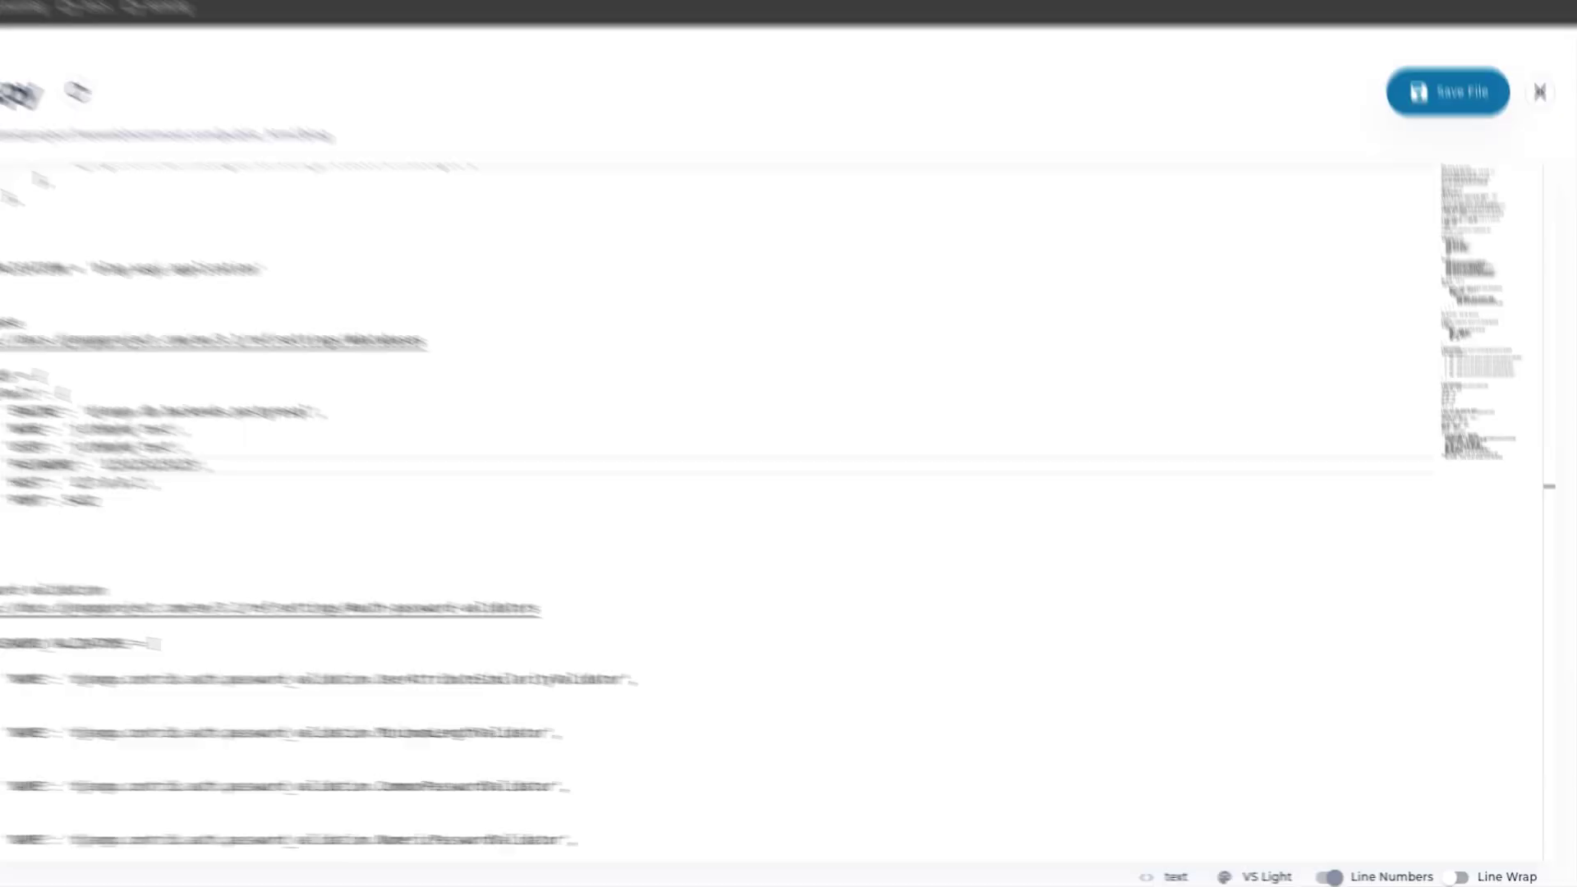
left_click(520, 25)
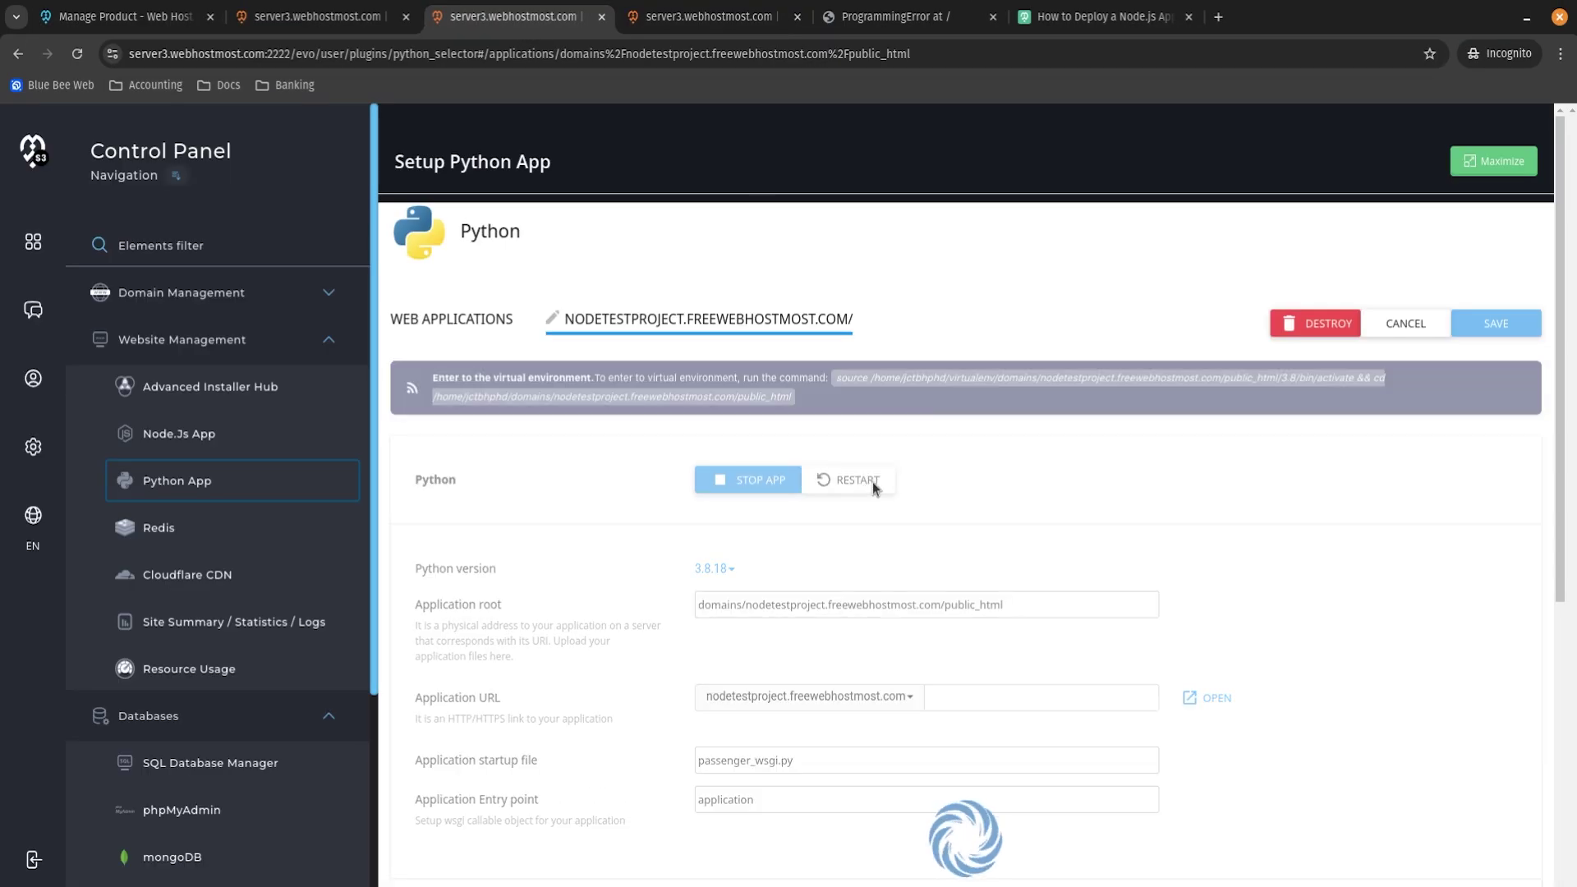
left_click(886, 16)
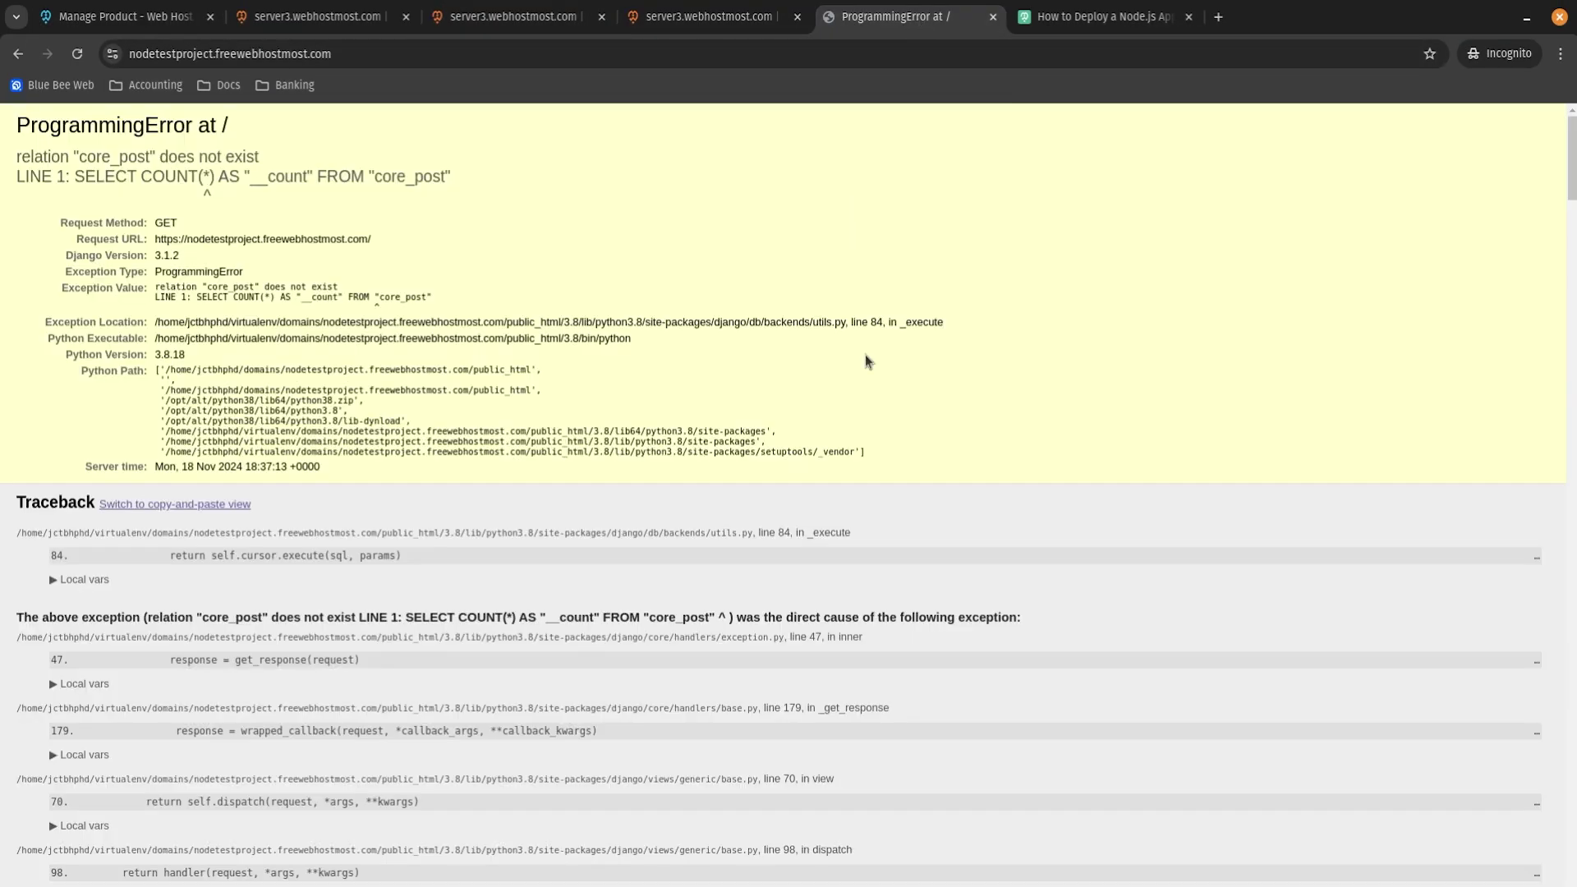
key("F5")
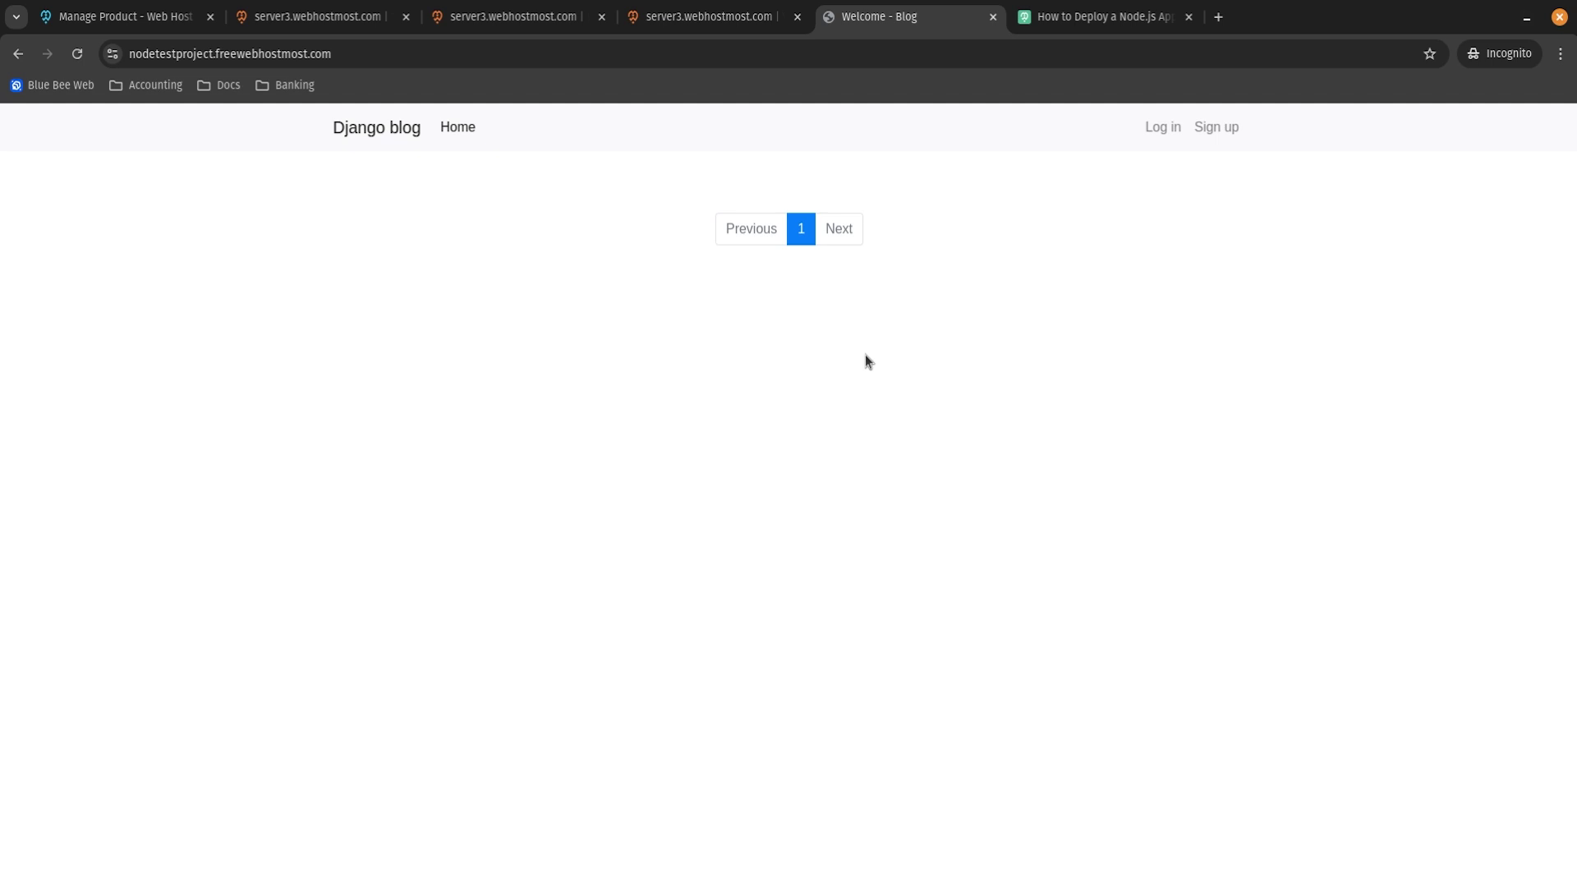
Sign up a test user with a username, an email and a matching password pair.
left_click(1206, 133)
left_click(576, 312)
left_click(451, 399)
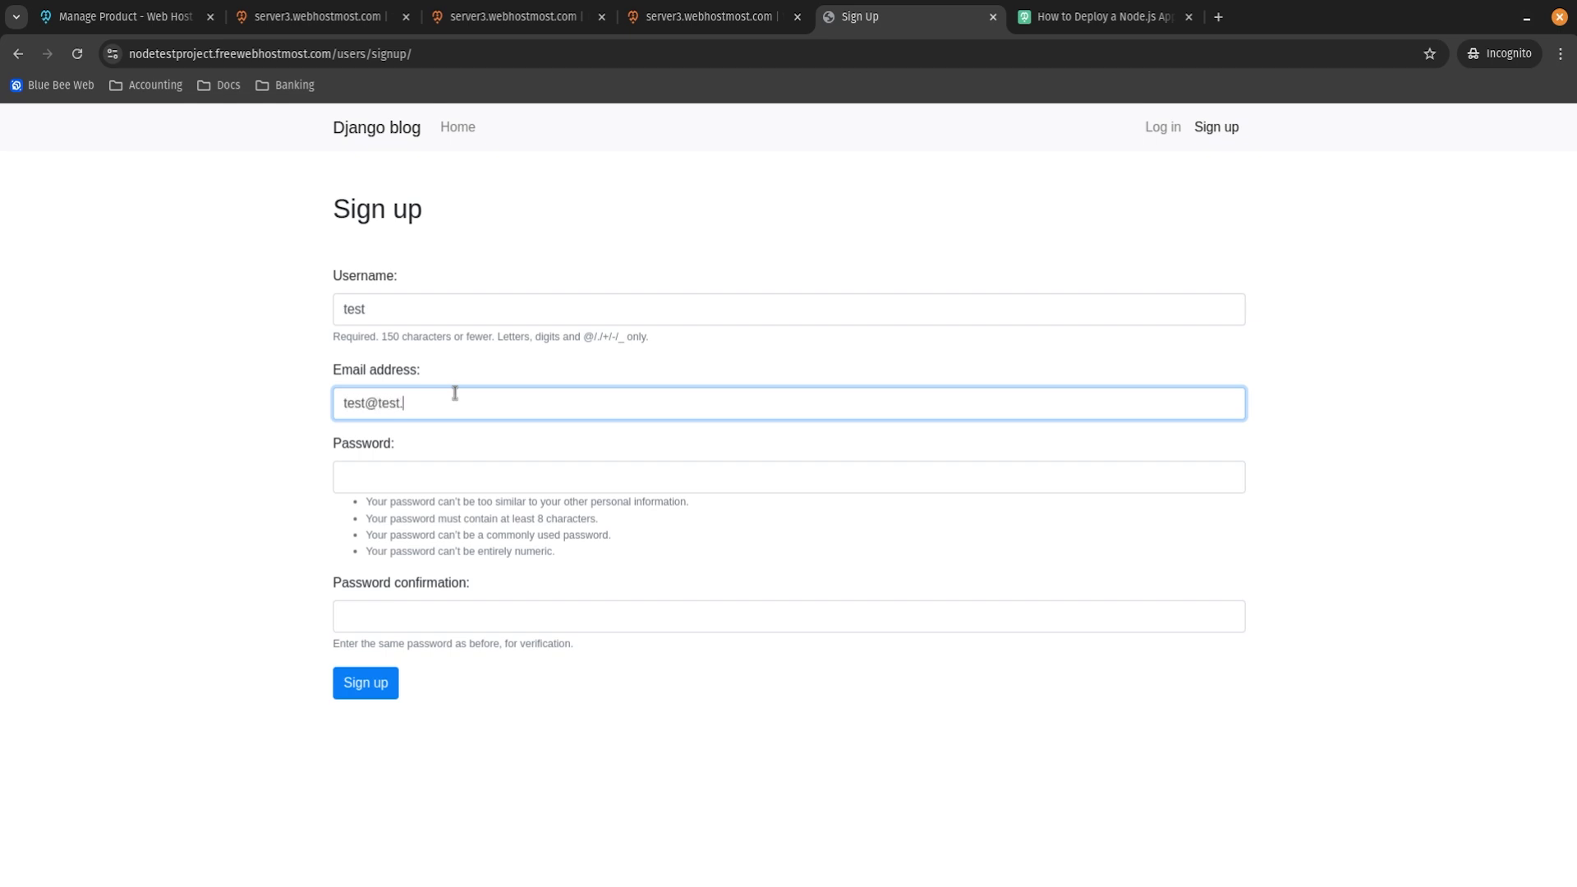
key("Tab")
type("testpass123")
key("Tab")
type("testpass123")
left_click(398, 689)
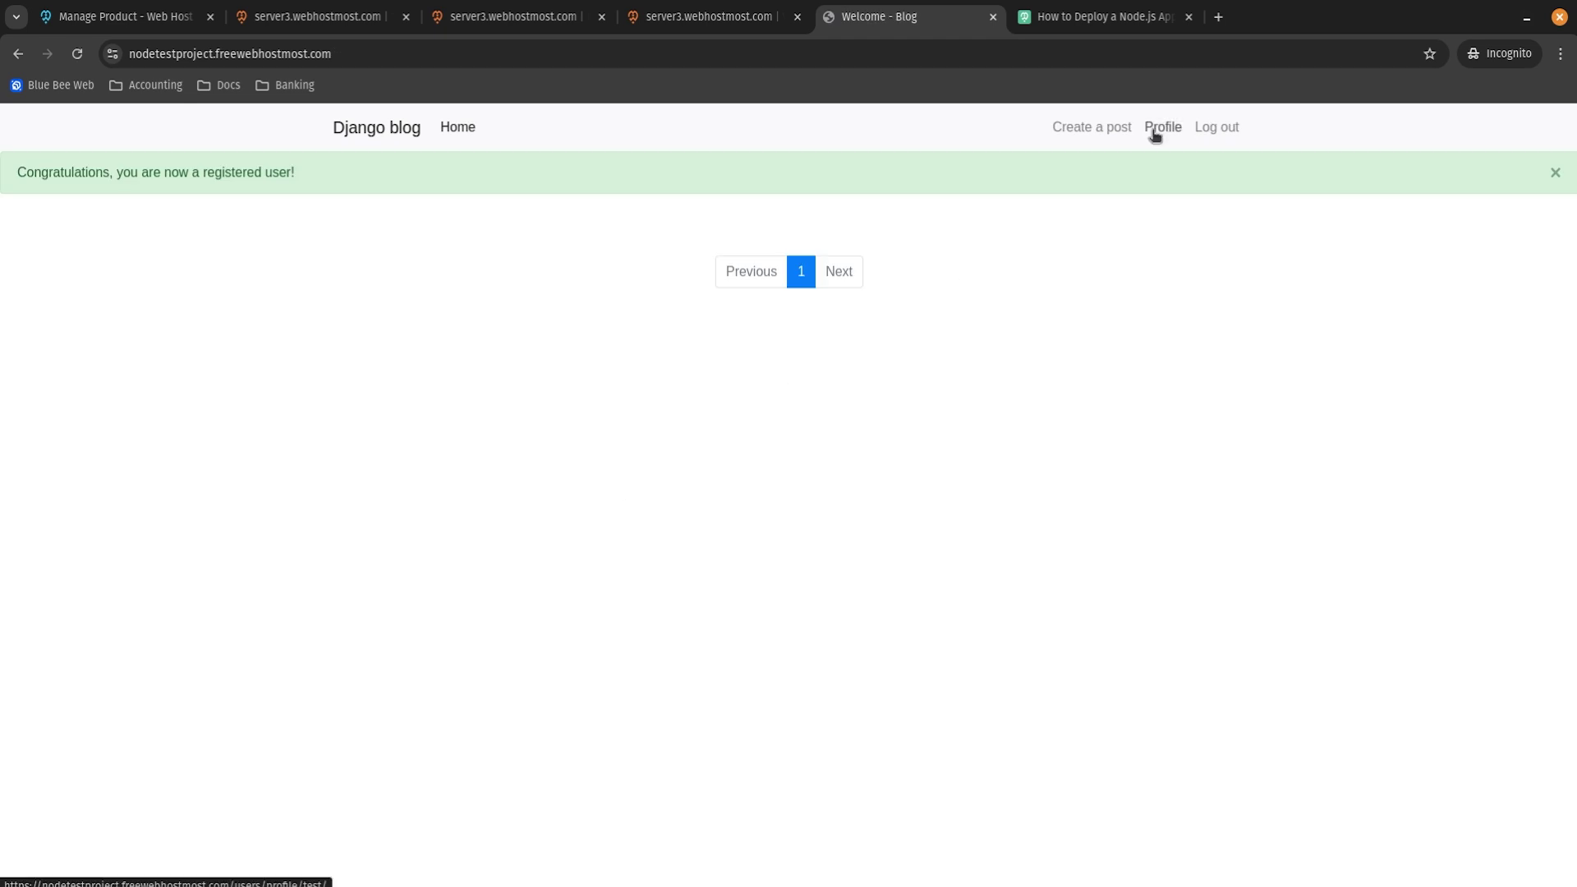
Publish a new post titled Test with the content 'test'.
left_click(1154, 132)
left_click_drag(610, 232, 745, 305)
left_click(750, 352)
left_click(1092, 125)
left_click(630, 311)
left_click(616, 452)
type("test")
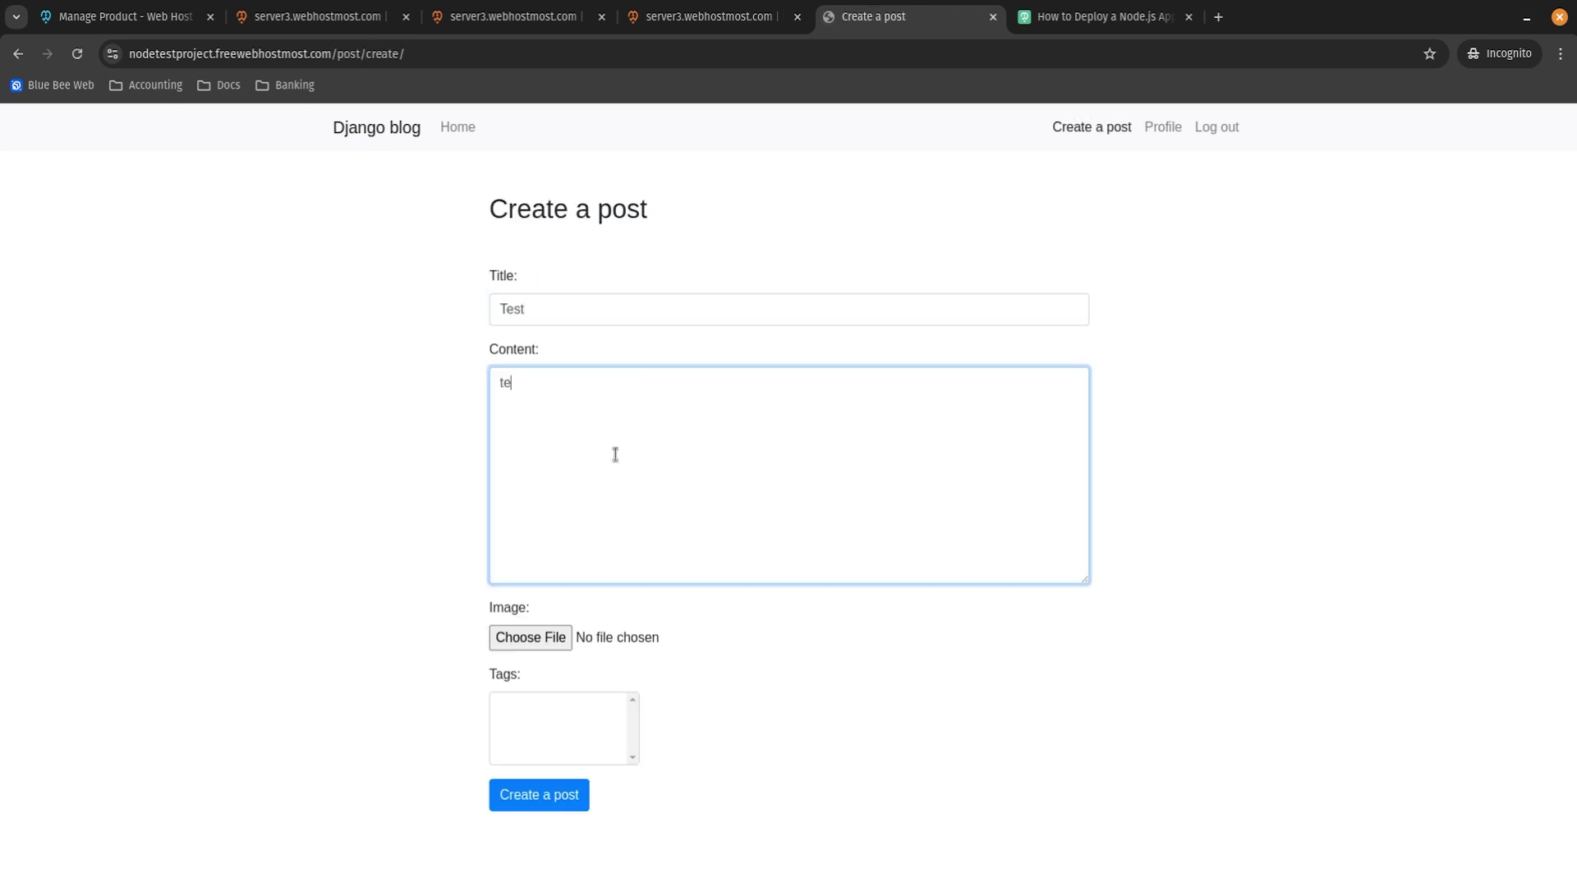
key("Tab")
key("Tab")
key("Tab")
key("Return")
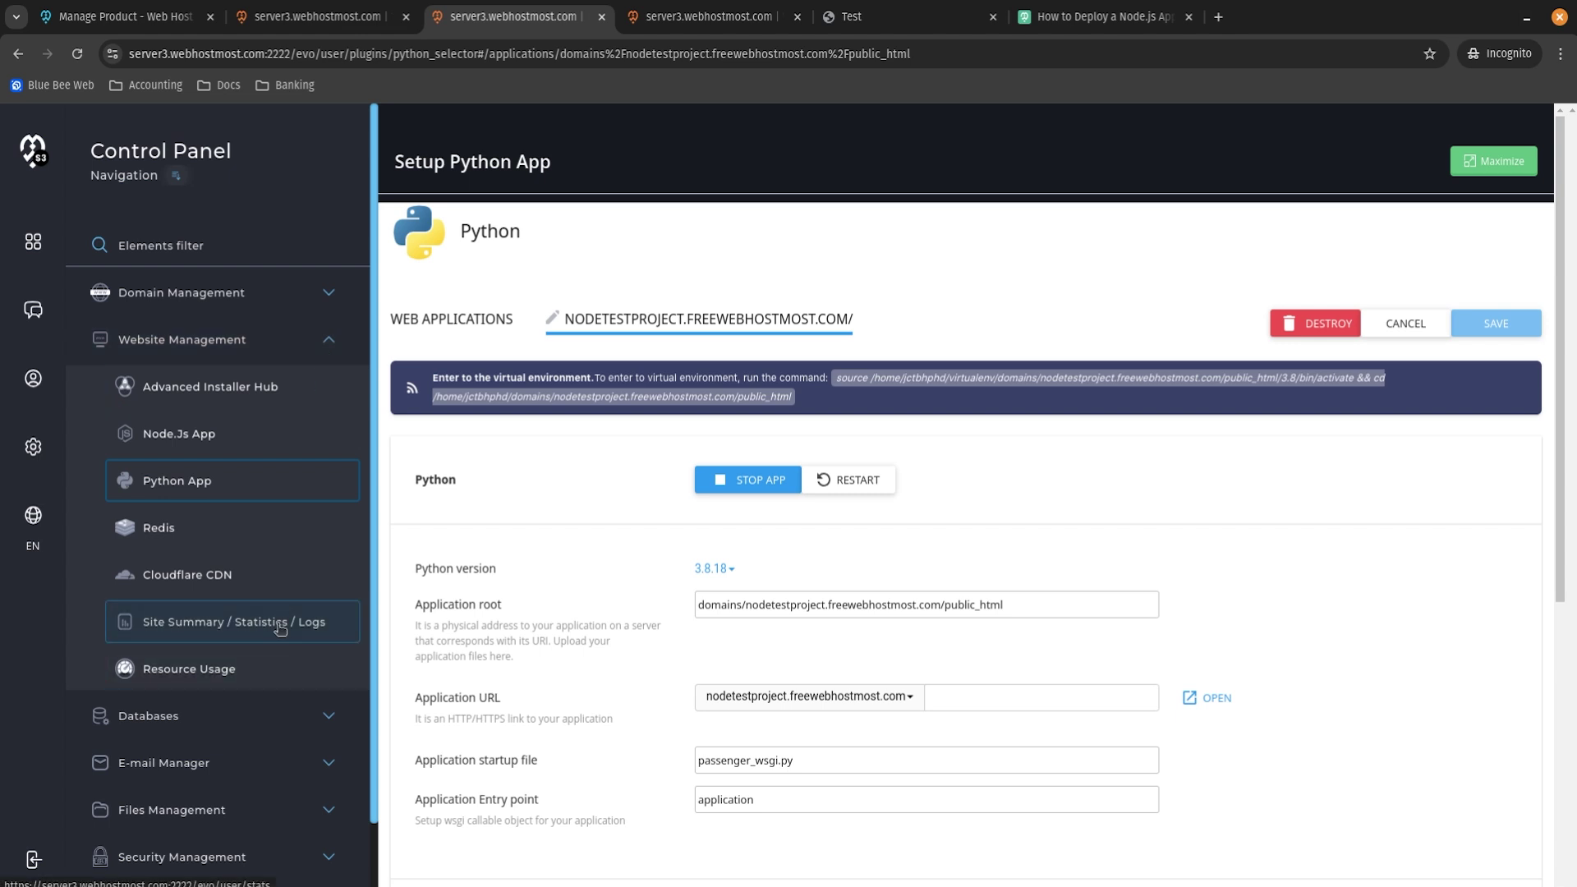
Open Usage Statistics in Site Summary, showing 561.6 MB of 25 GB disk and 4.52 MB bandwidth.
left_click(285, 628)
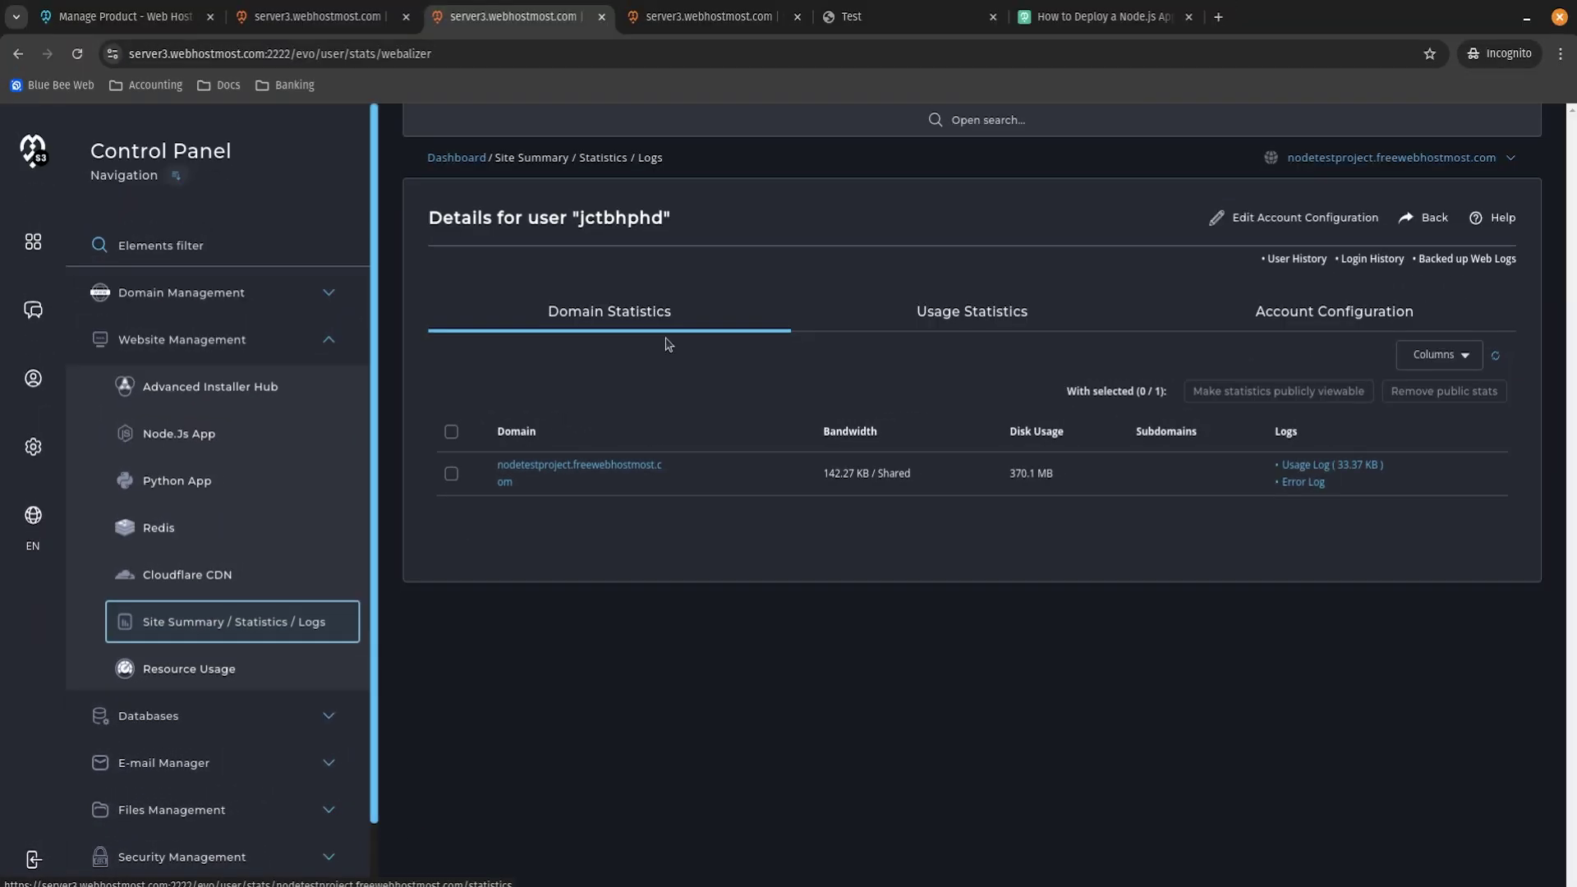
left_click(972, 311)
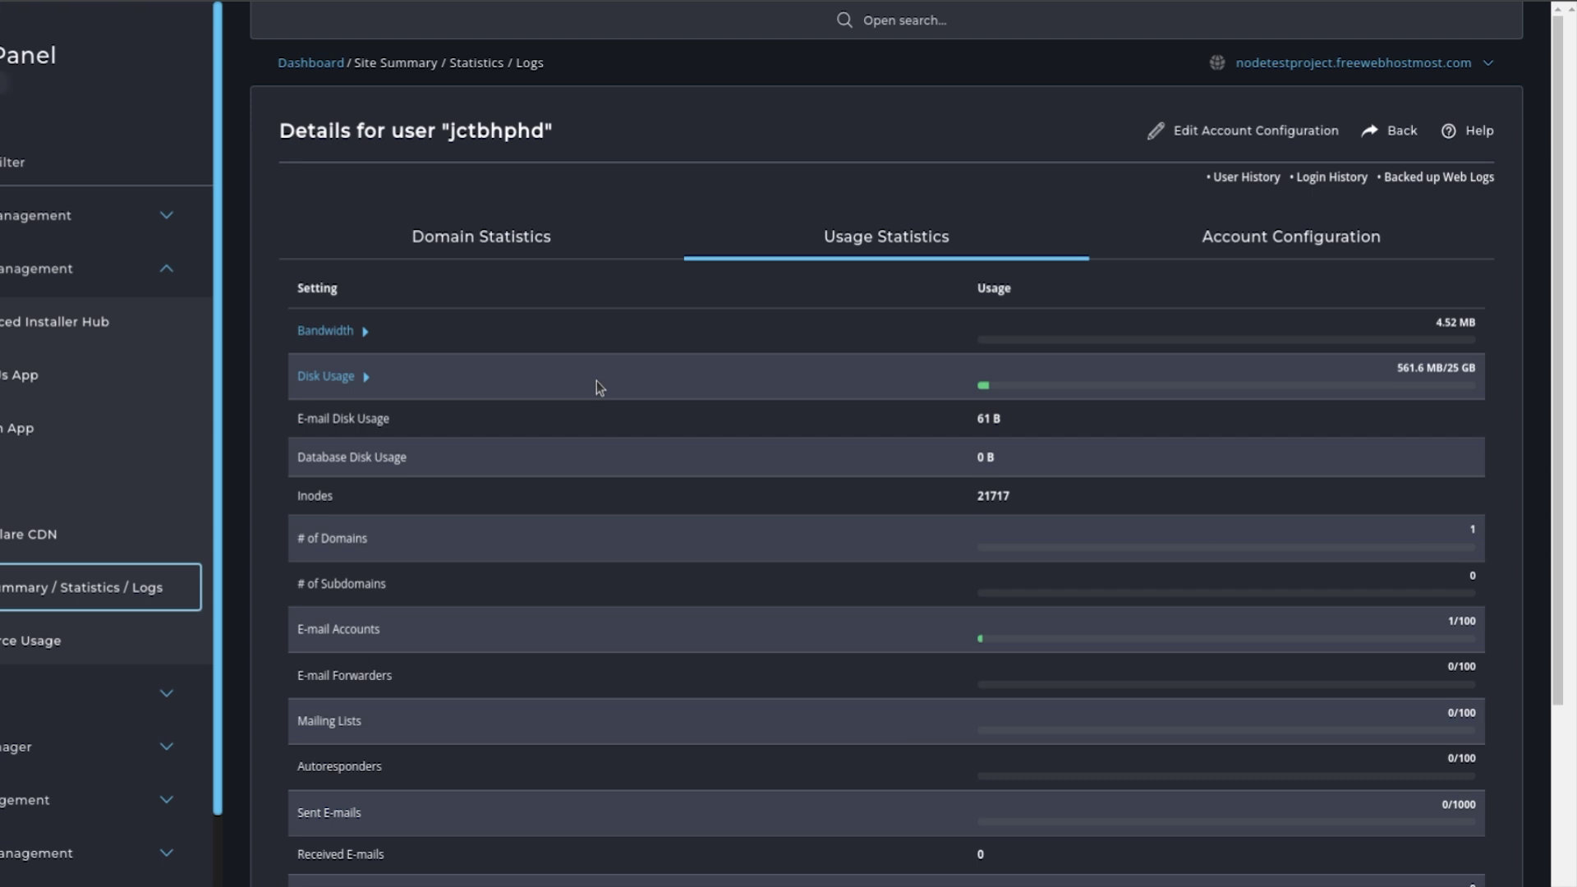
left_click_drag(1395, 368, 1427, 368)
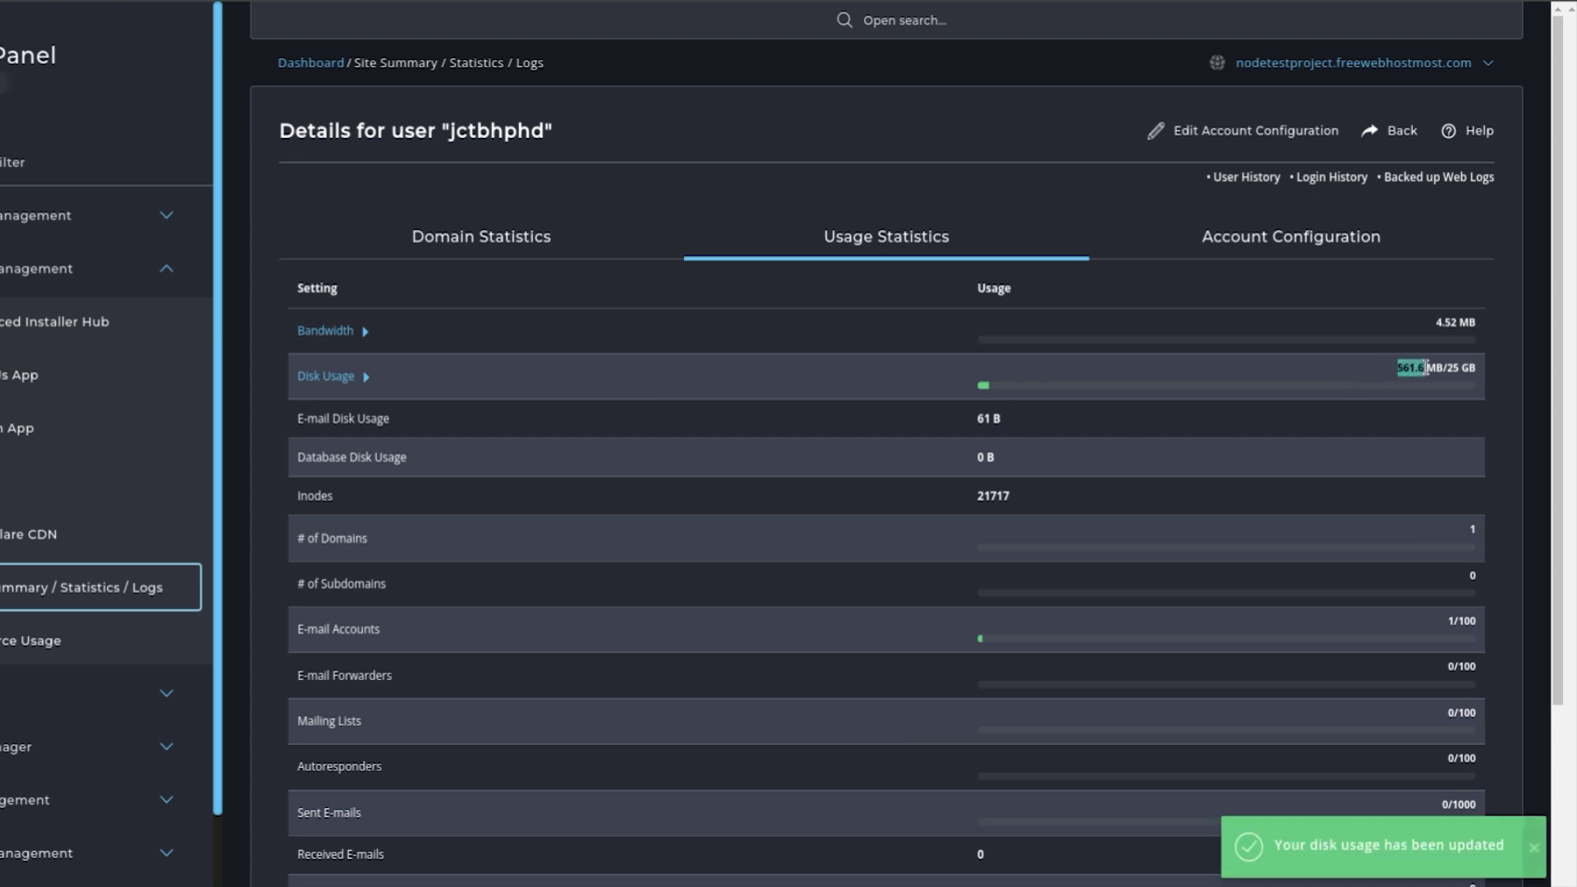
left_click(1373, 382)
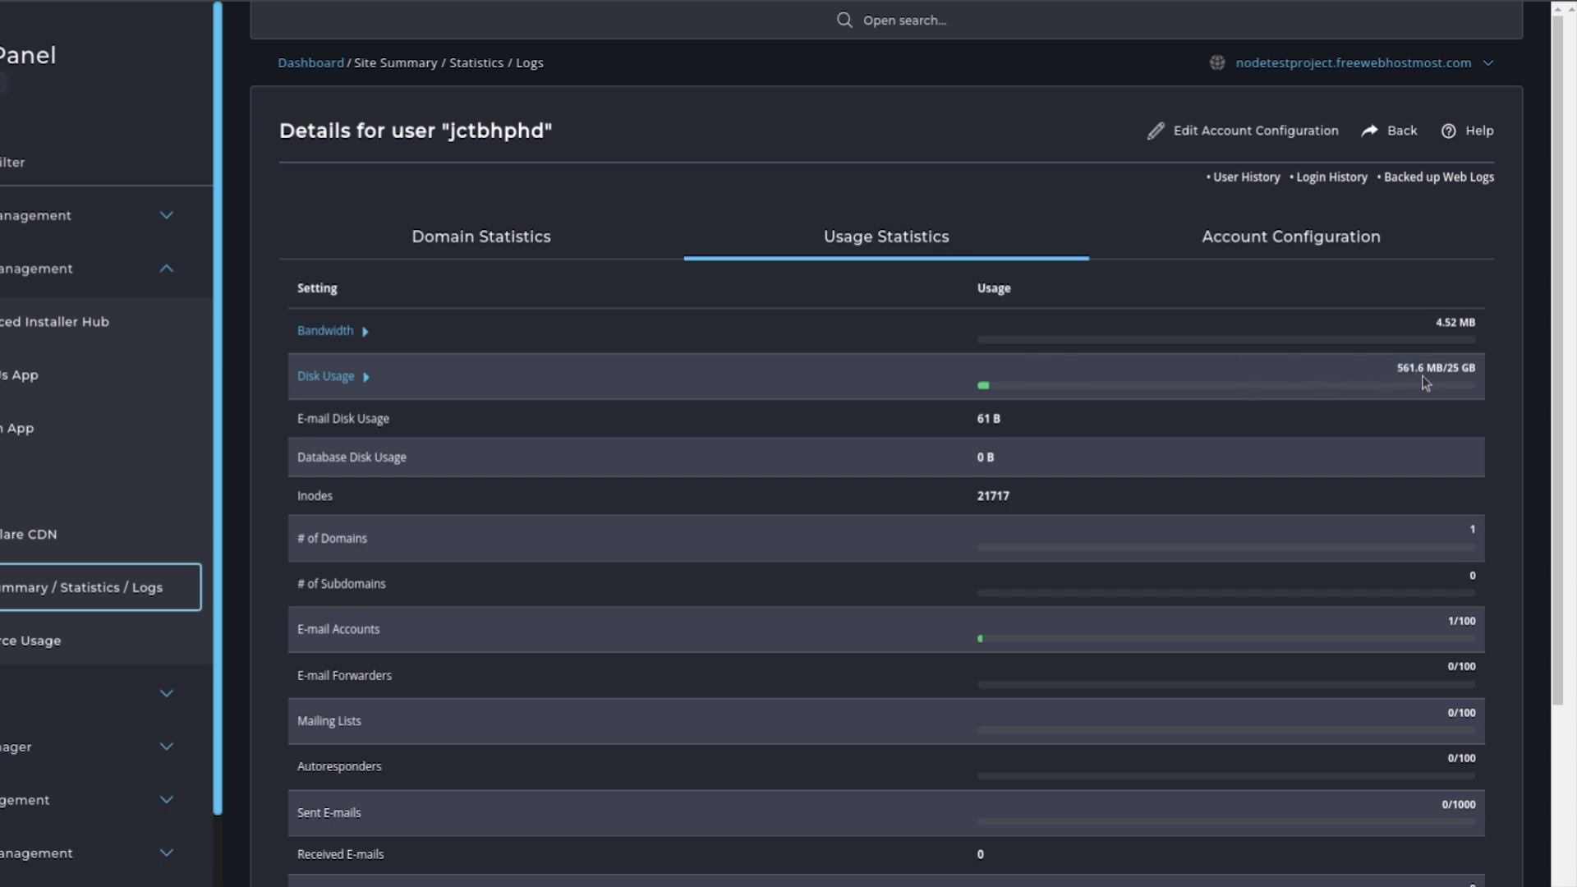
left_click_drag(1443, 361, 1481, 374)
left_click(1484, 379)
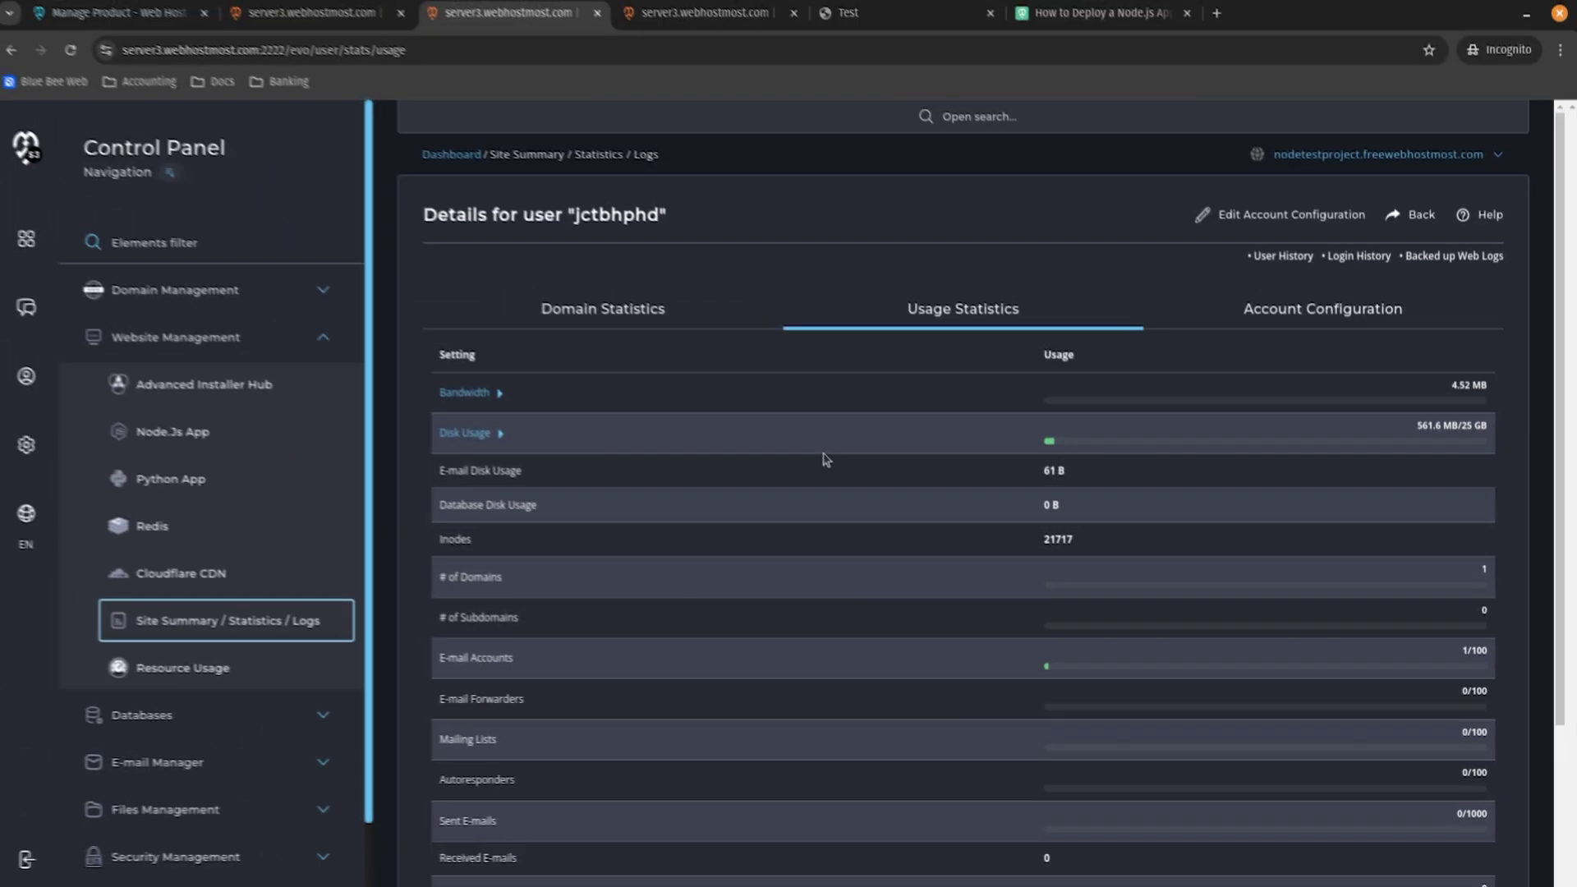